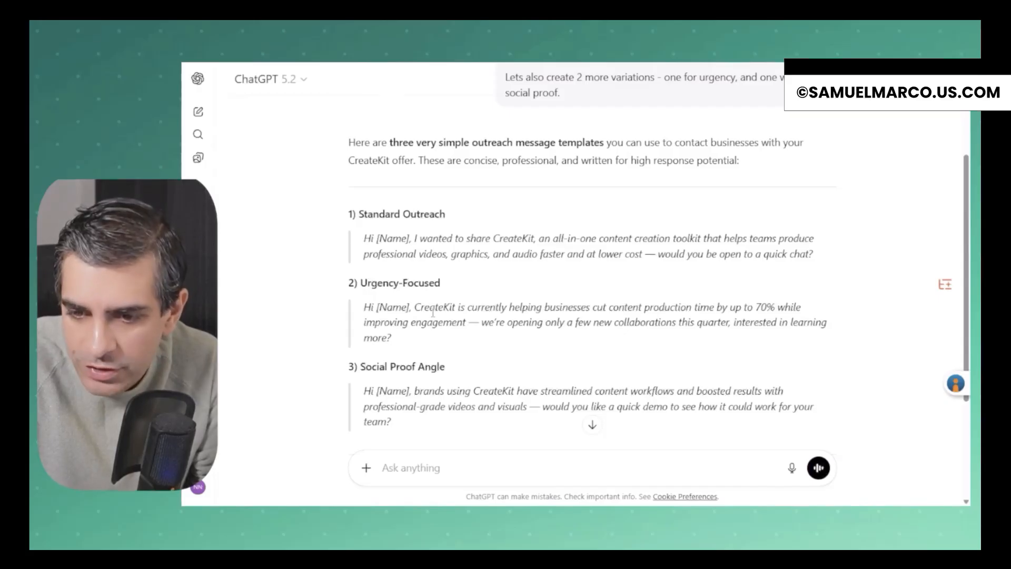
Step: Dictate a request for shorter outreach messages that open with a pain point and introduce CreateKit second, aimed at local businesses without an in-house team
scroll(493, 388, "down", 4)
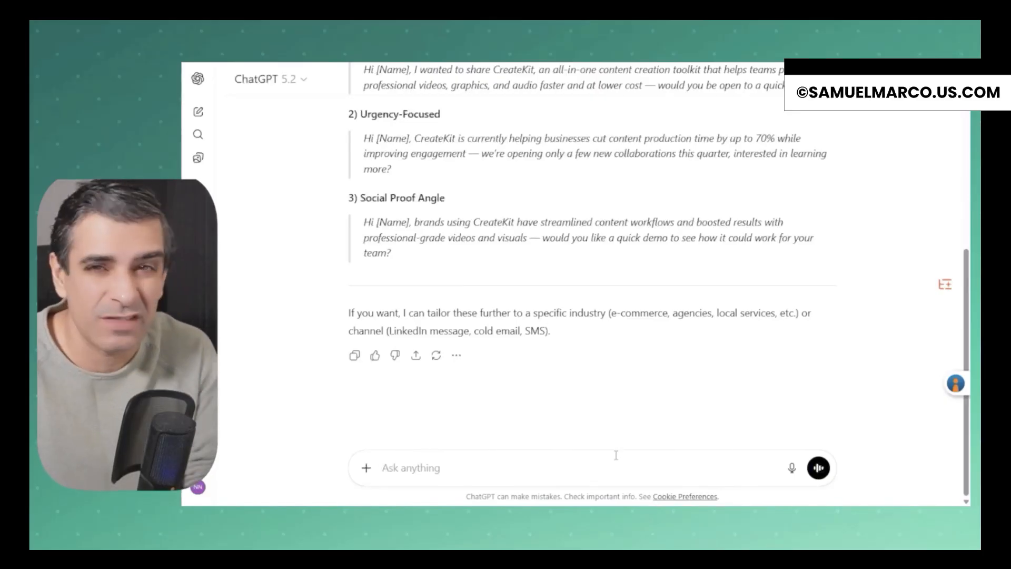
left_click(789, 470)
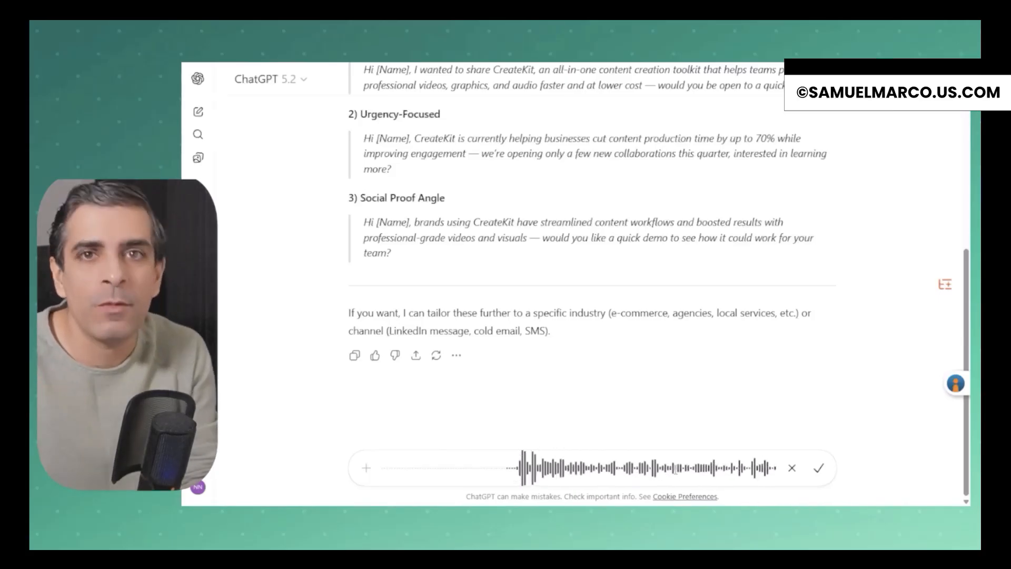
left_click(820, 469)
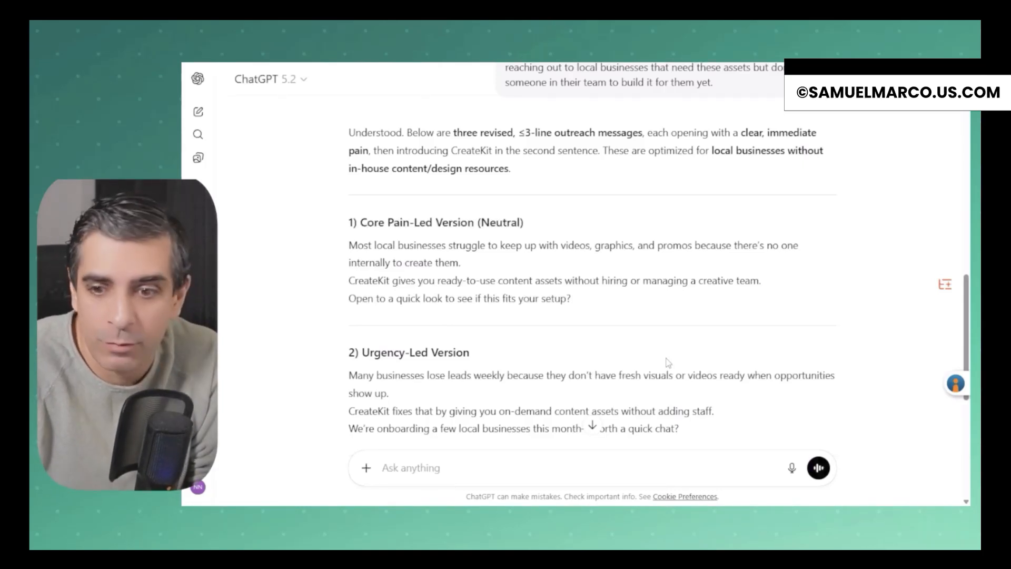
scroll(658, 348, "down", 5)
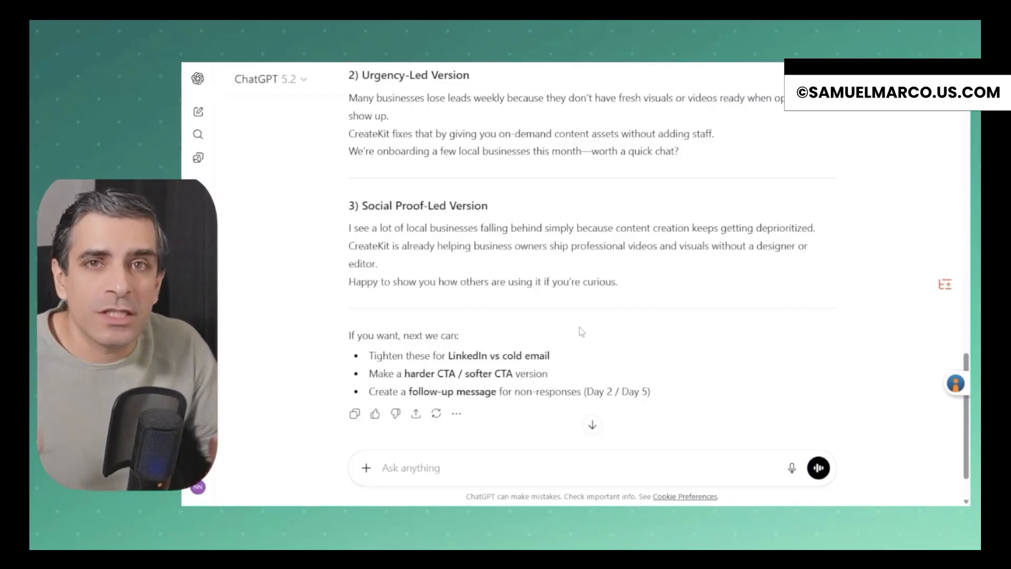
Step: Leave full-screen view and open heyaicloser.com in a new browser tab
key("F11")
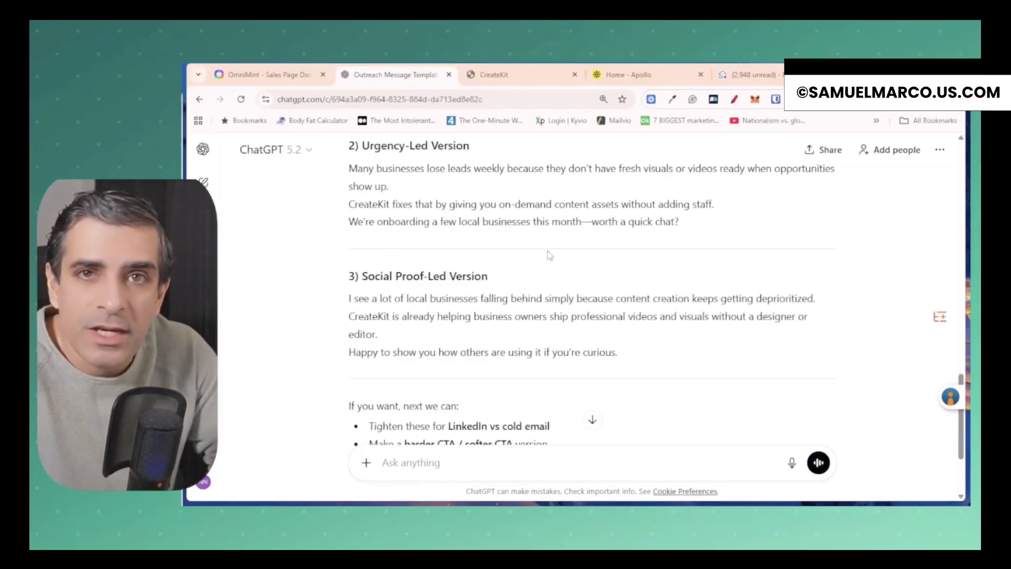
key("ctrl+t")
type("heyaicloser.com")
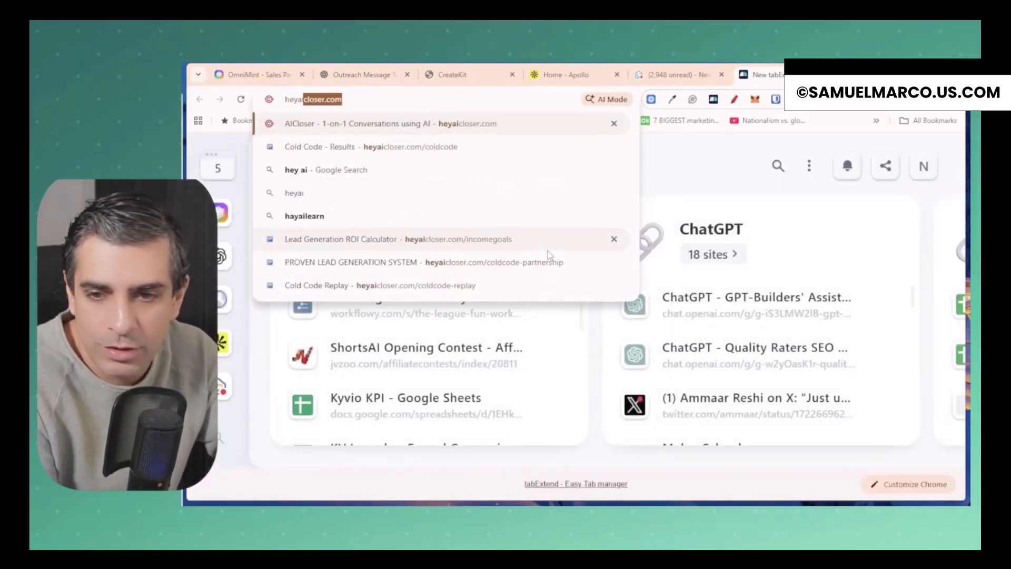
key("Return")
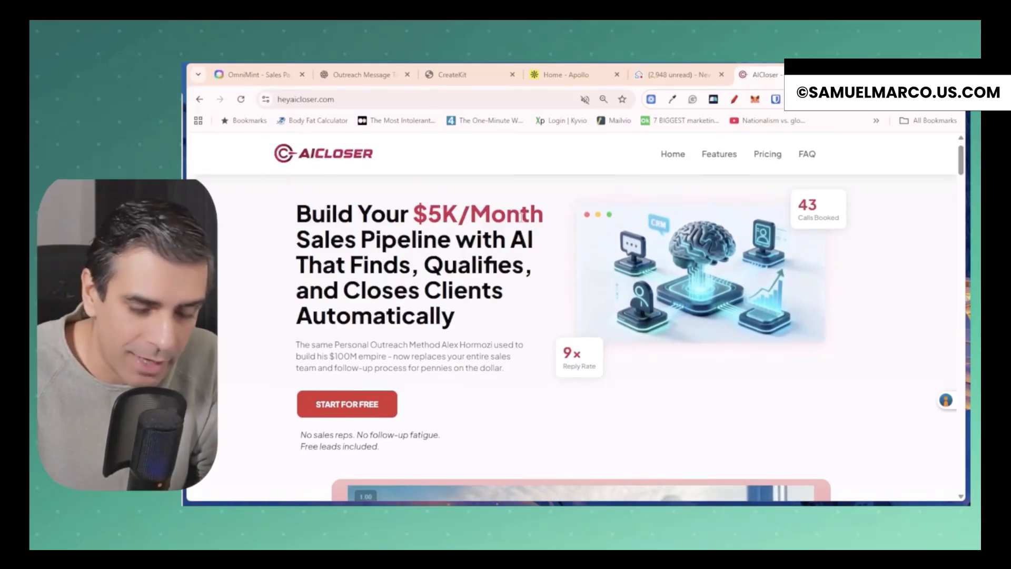
Step: Switch to Apollo, reveal the email addresses of the second and third suggested leads, and check the available people filters
left_click(578, 77)
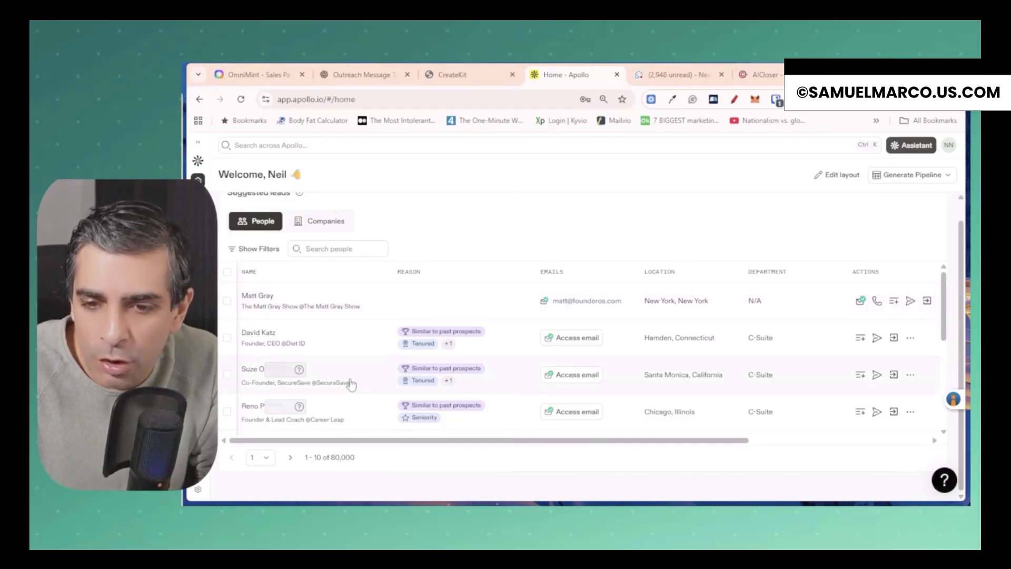
left_click(569, 338)
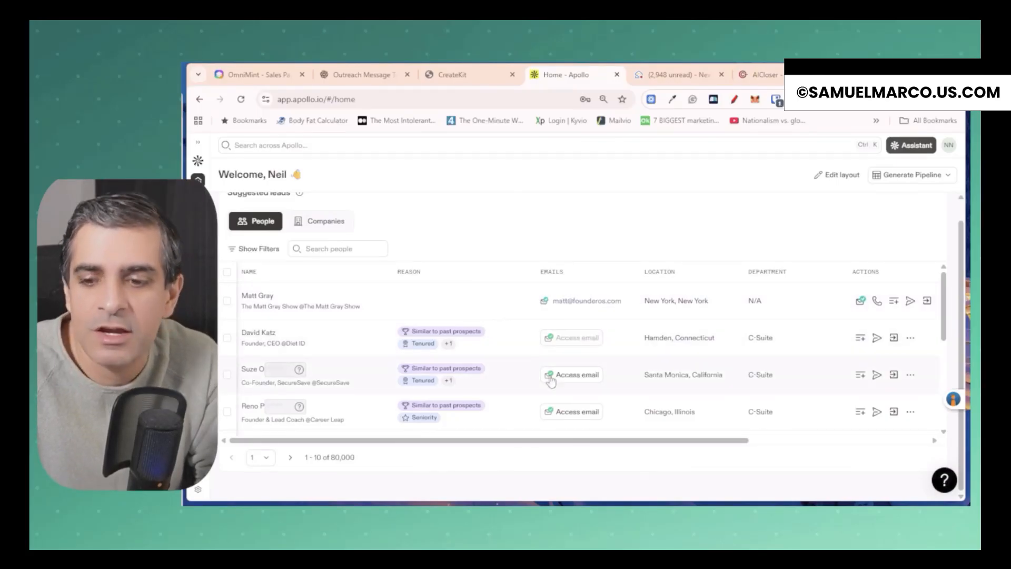
left_click(577, 380)
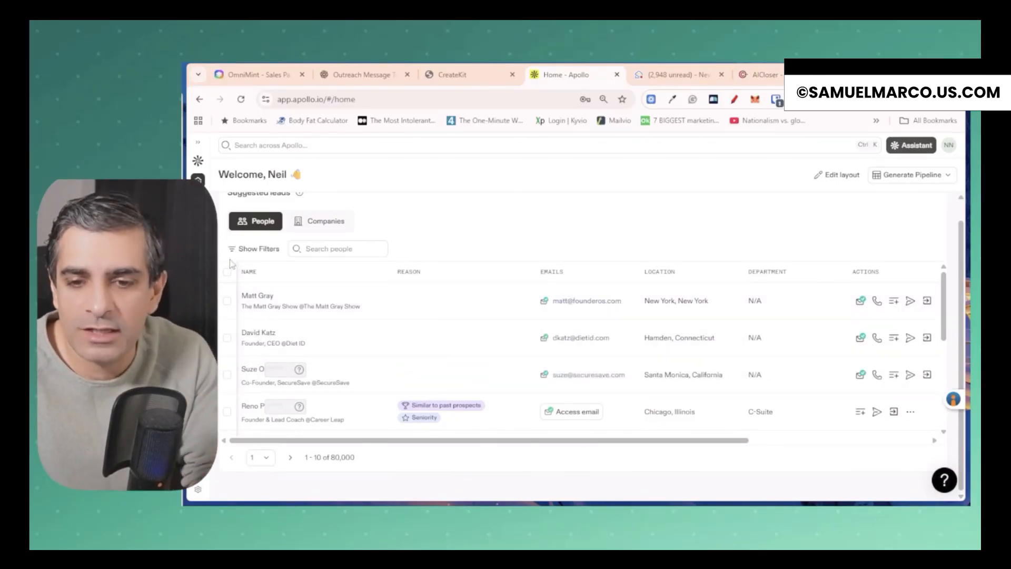
left_click(243, 249)
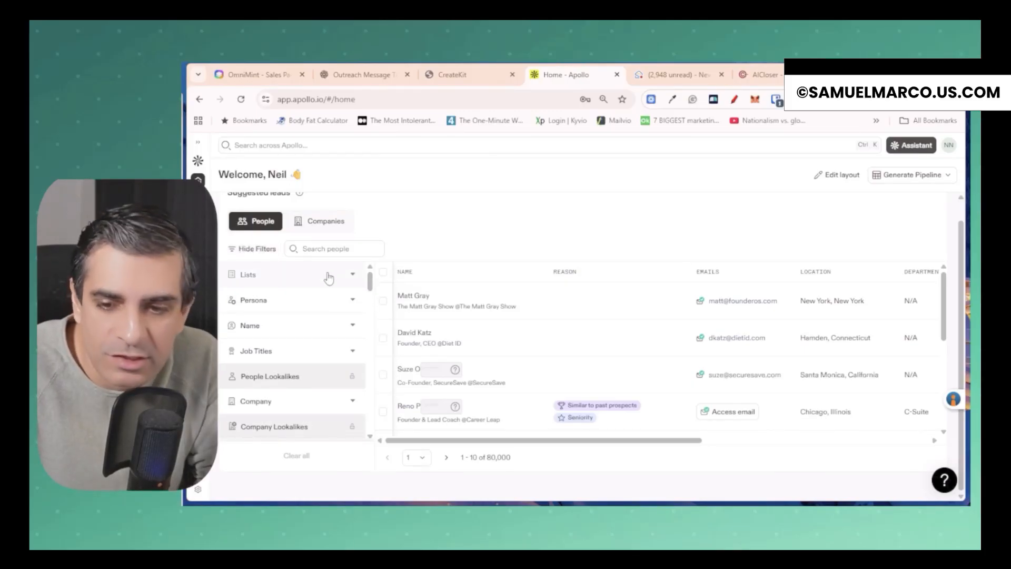
left_click(249, 254)
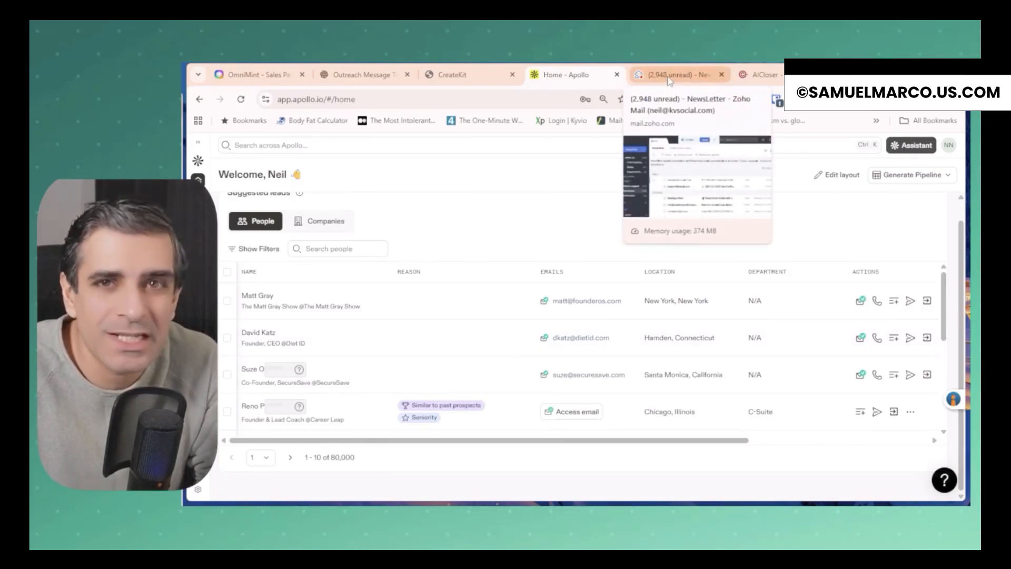
Step: Start a new message in Zoho Mail and address it to the second lead's email address copied from Apollo
left_click(669, 79)
left_click(310, 192)
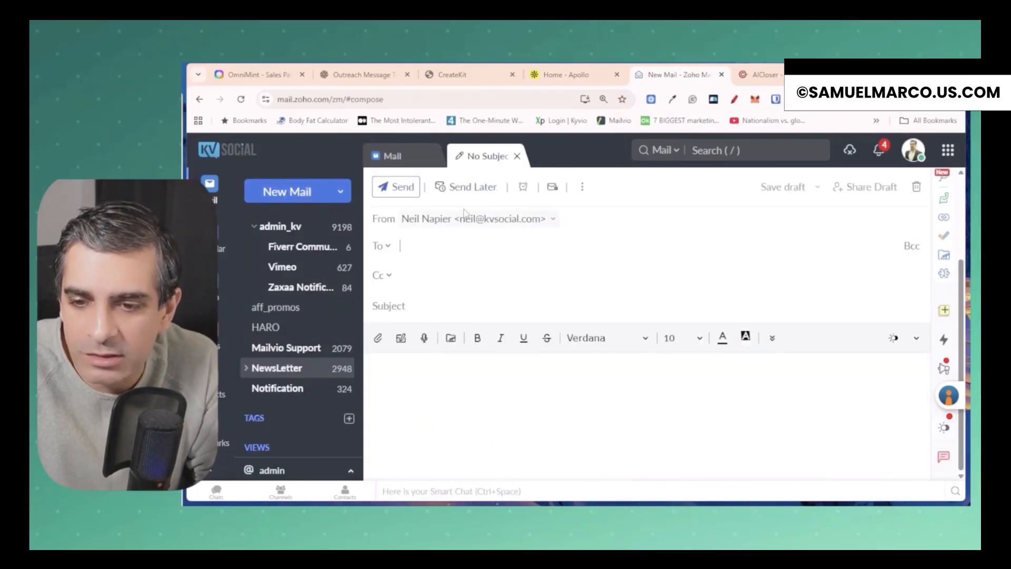
left_click(550, 77)
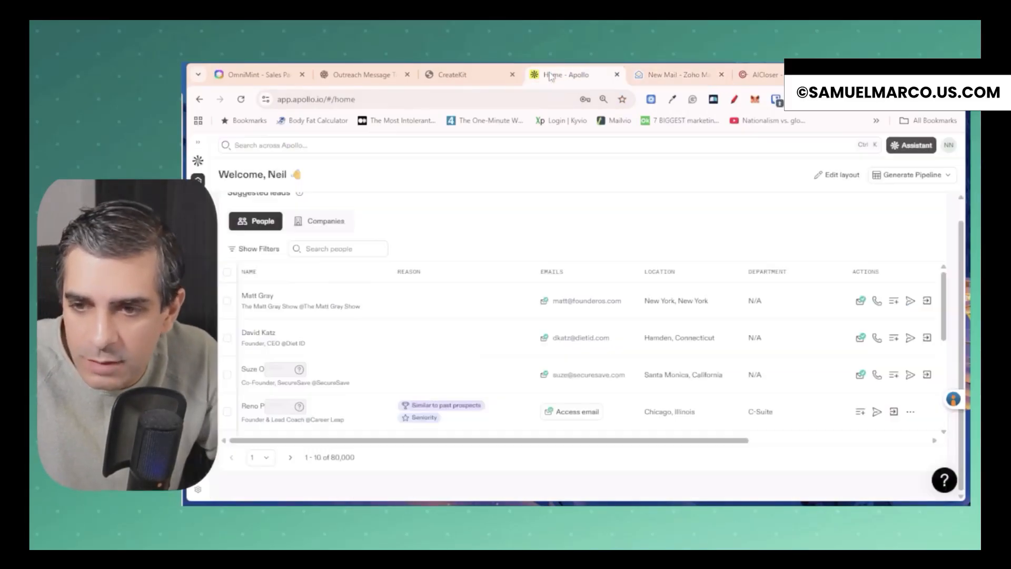
left_click_drag(611, 341, 550, 346)
key("ctrl+c")
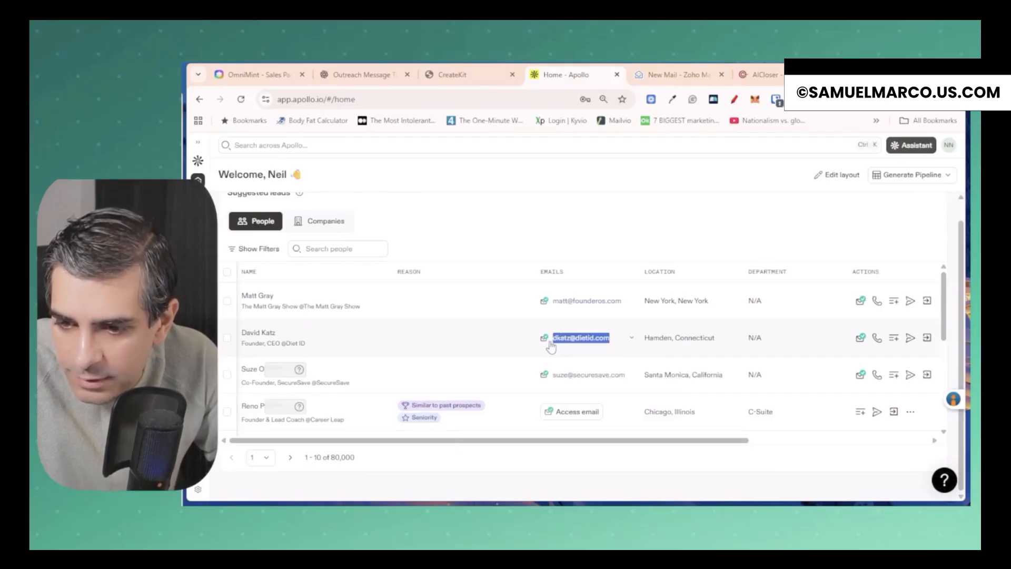
key("ctrl+Tab")
key("ctrl+v")
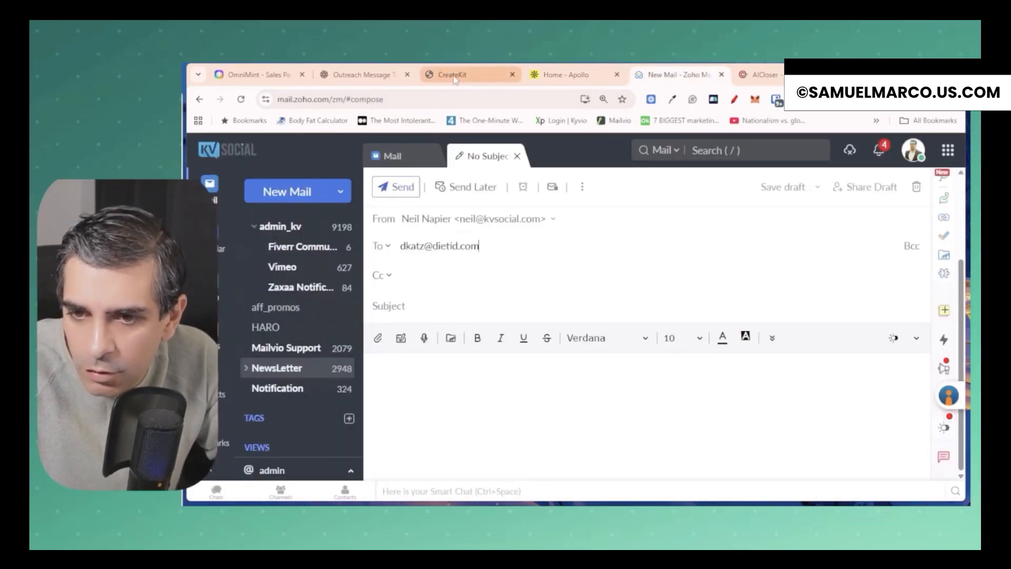
Step: Write a "Hey" greeting with the recipient's first name in the email body and paste ChatGPT's Social Proof-Led message text beneath it
left_click(364, 74)
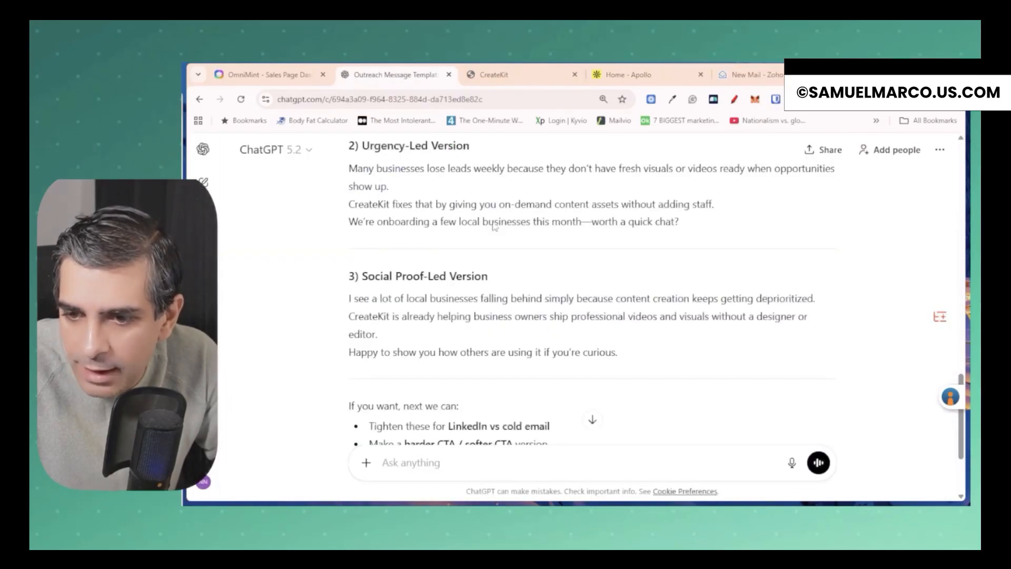
scroll(370, 292, "down", 1)
left_click_drag(347, 273, 634, 326)
key("ctrl+c")
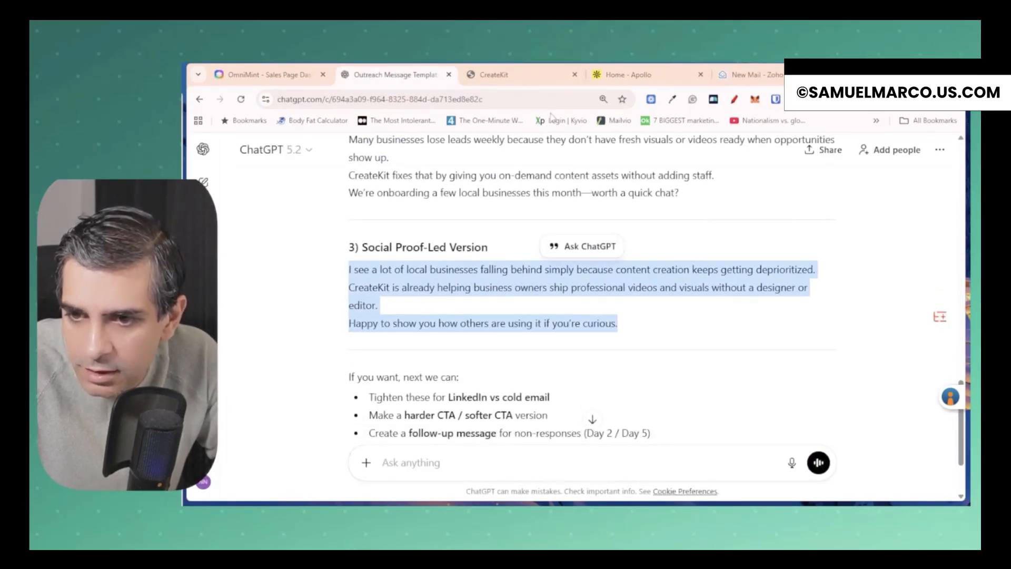
left_click(626, 74)
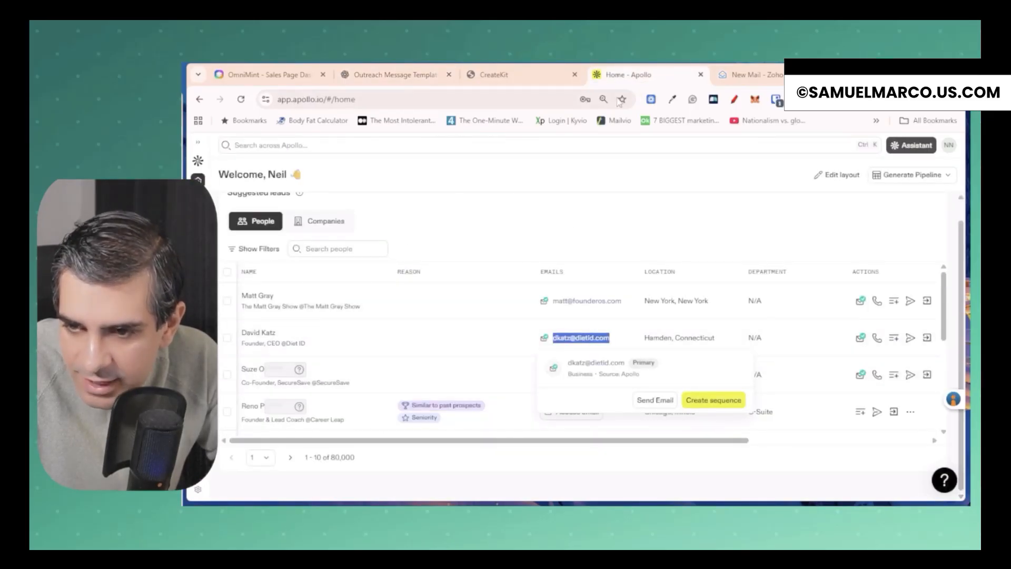
left_click(735, 79)
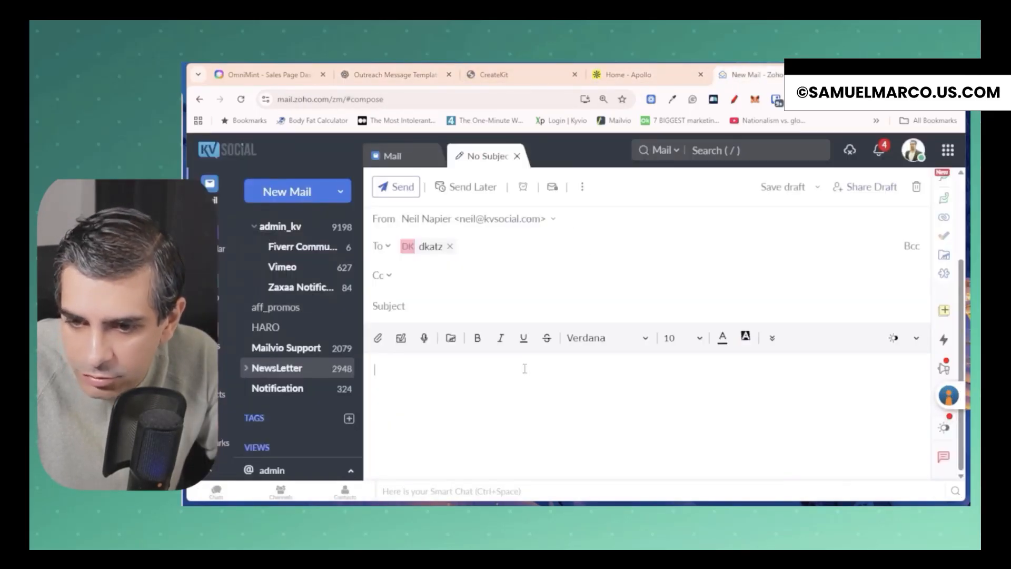
type("Hey David,")
key("Return")
key("Return")
key("ctrl+v")
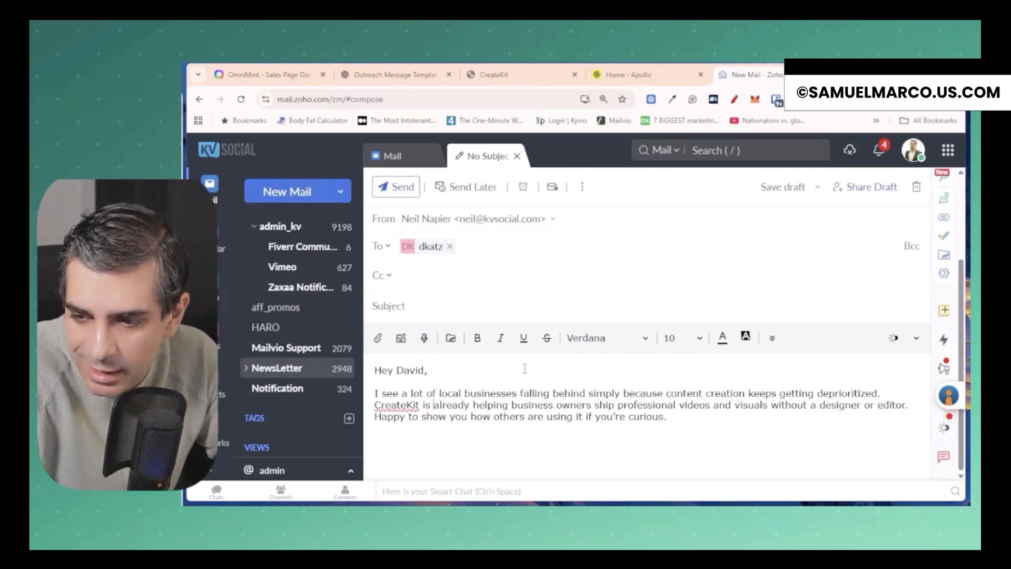
Step: Separate the pasted sentences into individual paragraphs and sign off with "Cheers," and the sender's full name
key("Home")
key("Return")
key("Return")
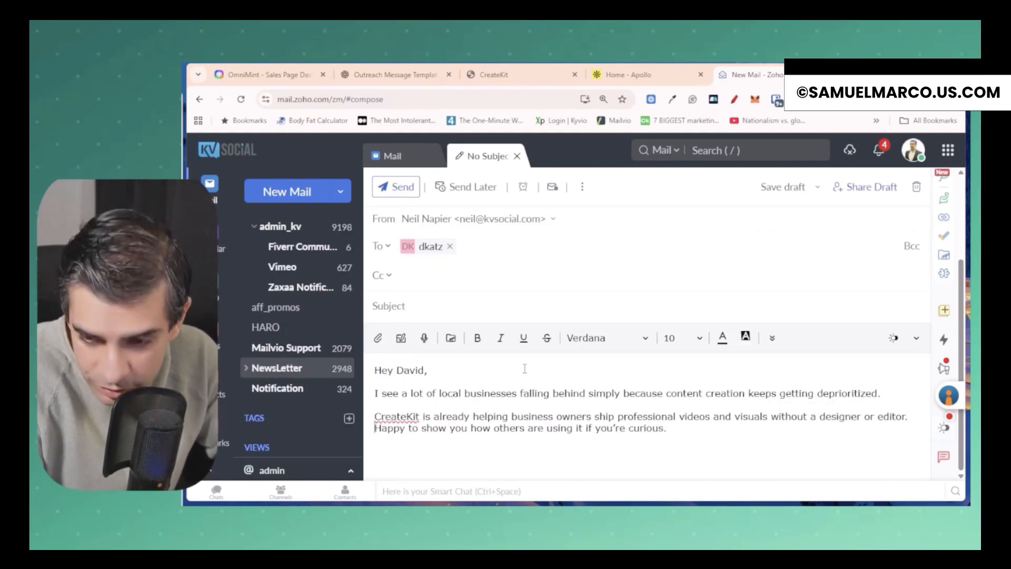
key("Return")
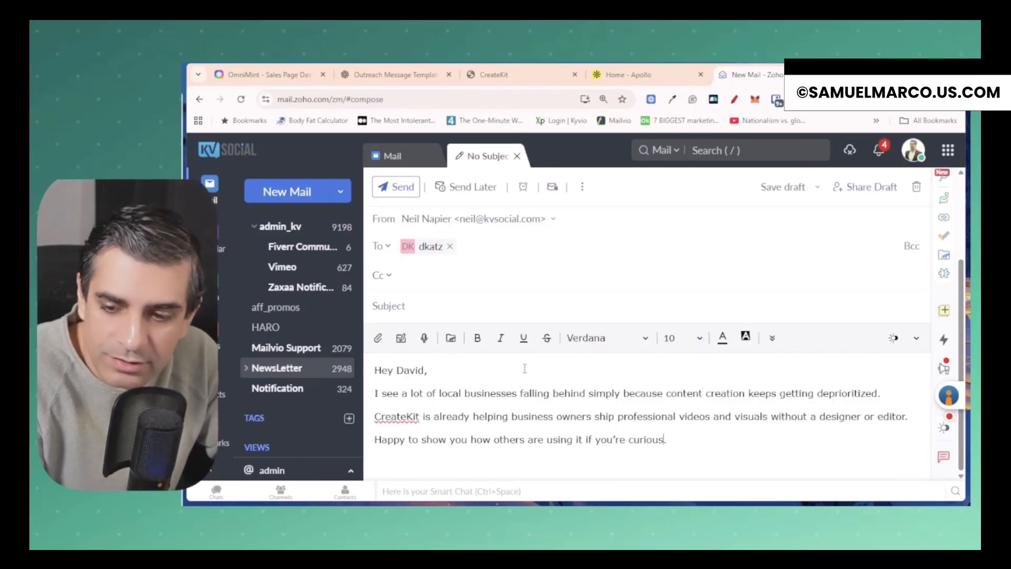
type("Cheers,")
key("Return")
type("Neil Napier")
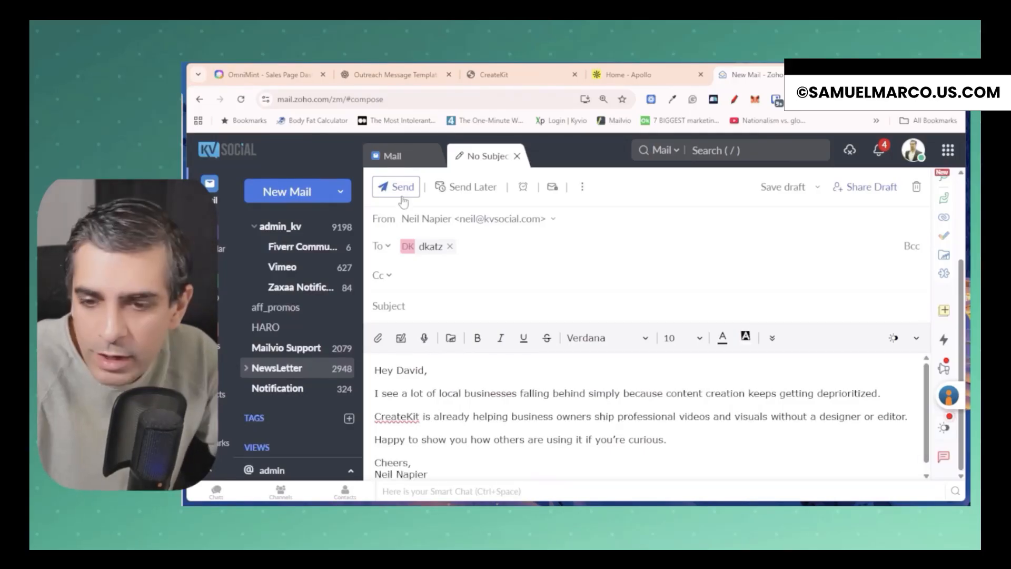
Step: Send the email with the subject "Don't fall behind" and switch back to the lead list in Apollo
left_click(431, 312)
type("D")
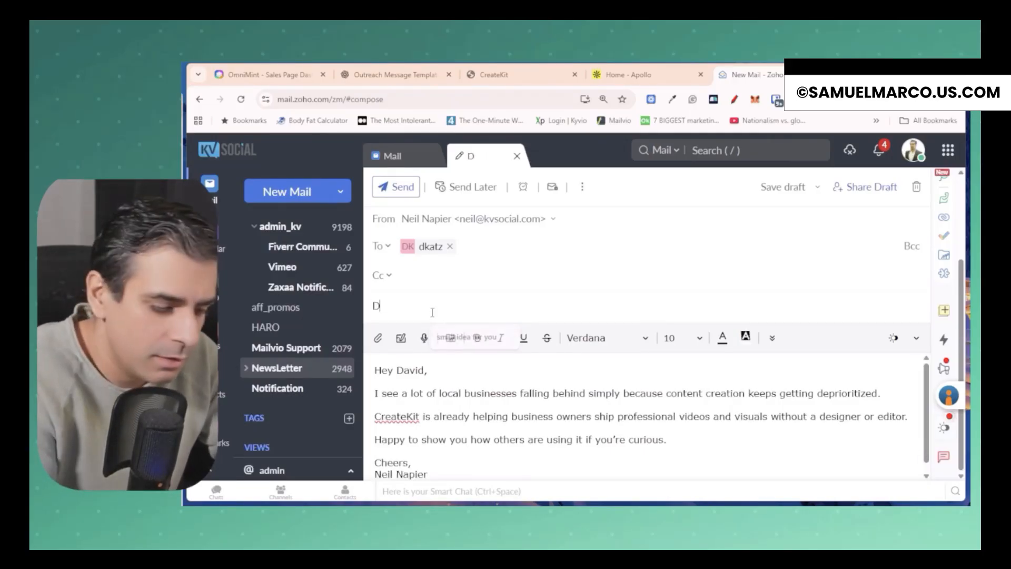
type("on't fall behind")
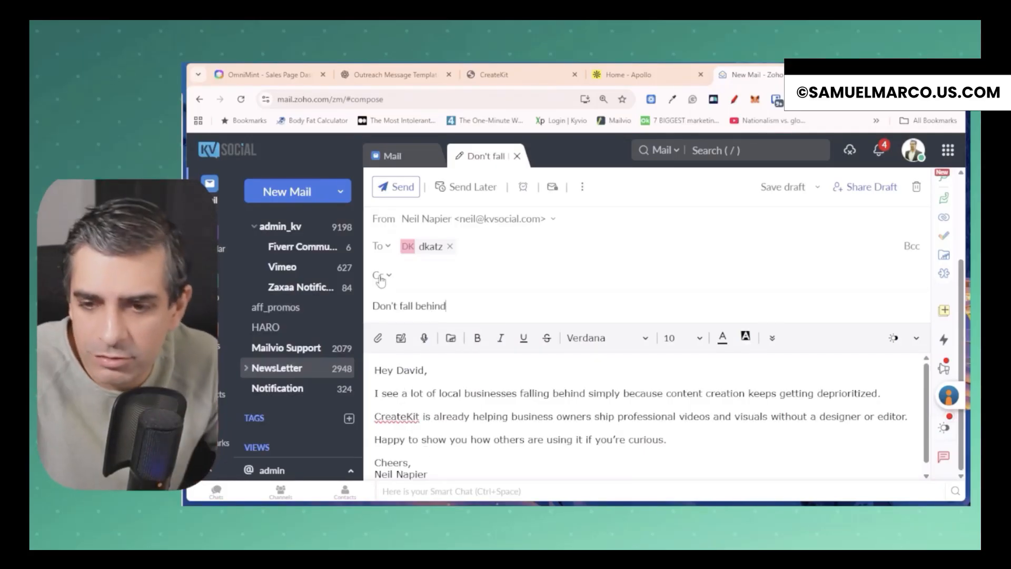
left_click(396, 188)
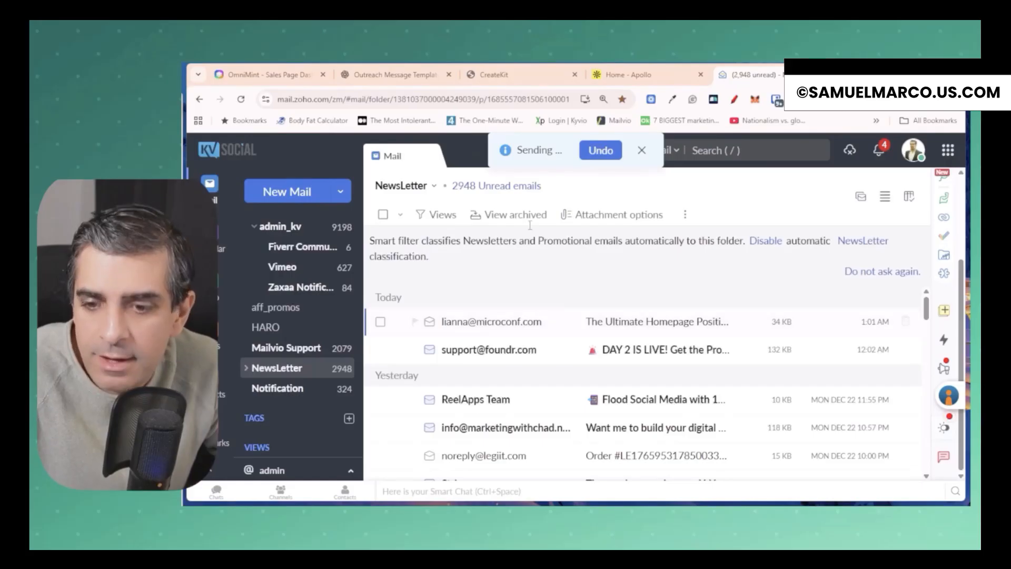
left_click(616, 83)
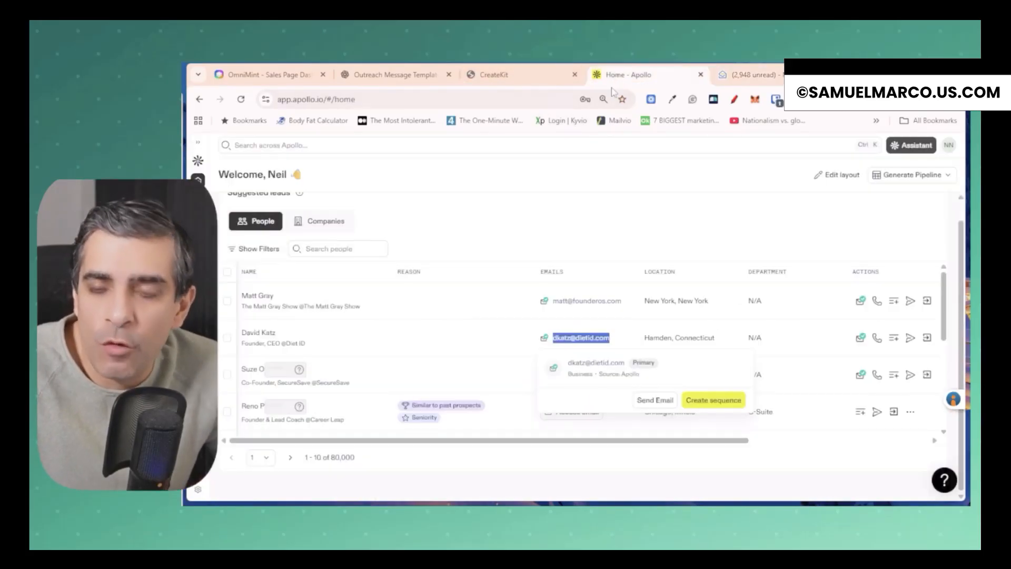
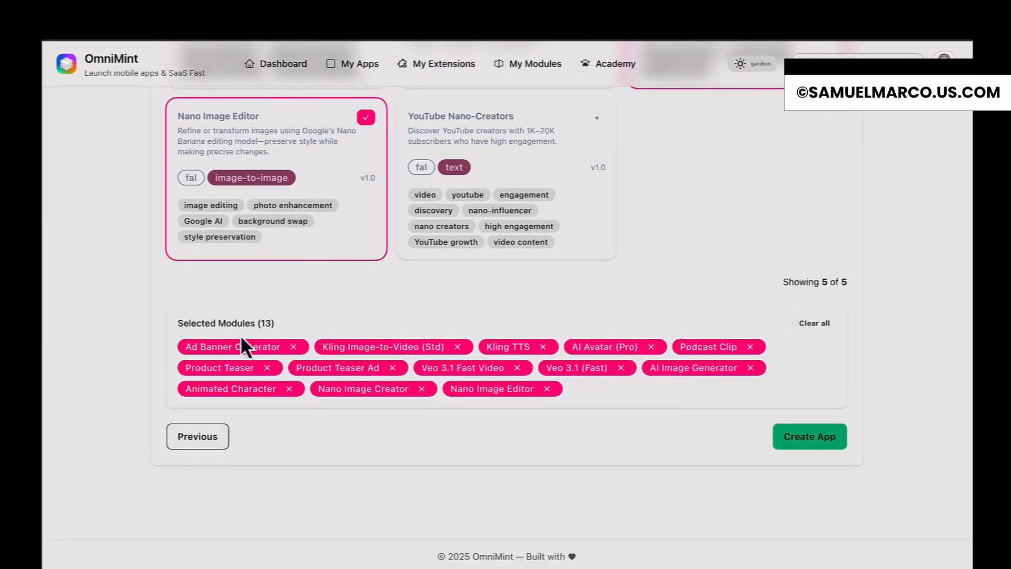
Step: Create the OmniMint app from the selected modules and follow its preview build on the preview page
left_click(825, 443)
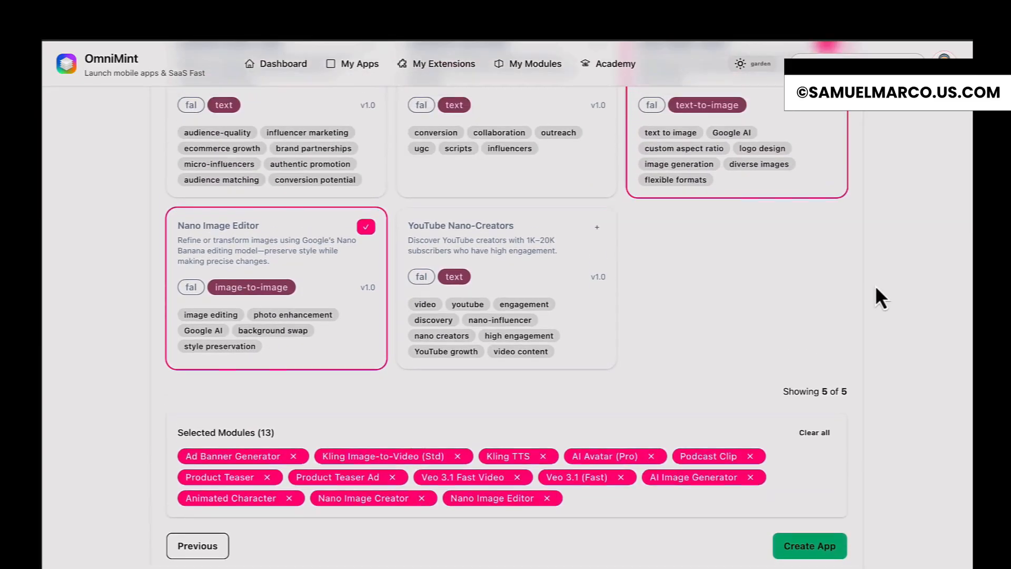
scroll(528, 241, "down", 6)
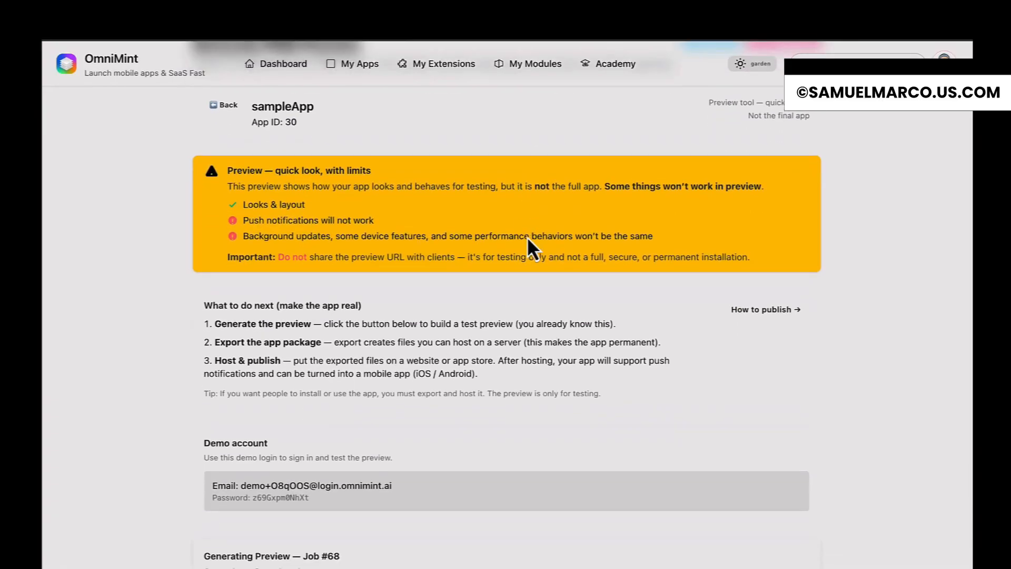
scroll(528, 242, "down", 2)
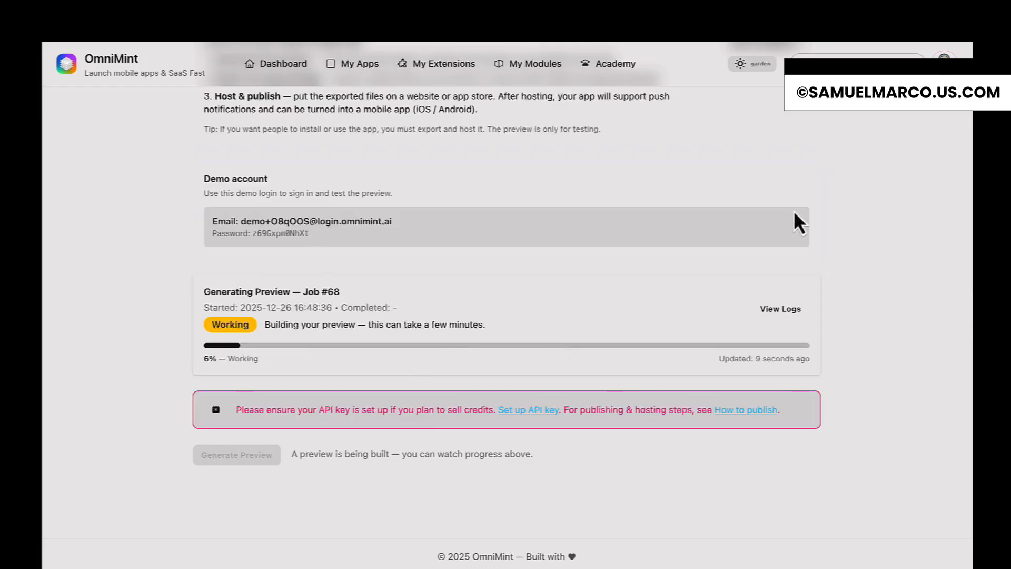
Step: Open the API key setup for sampleApp, save the Fal API key settings, and return to the preview page
left_click(533, 411)
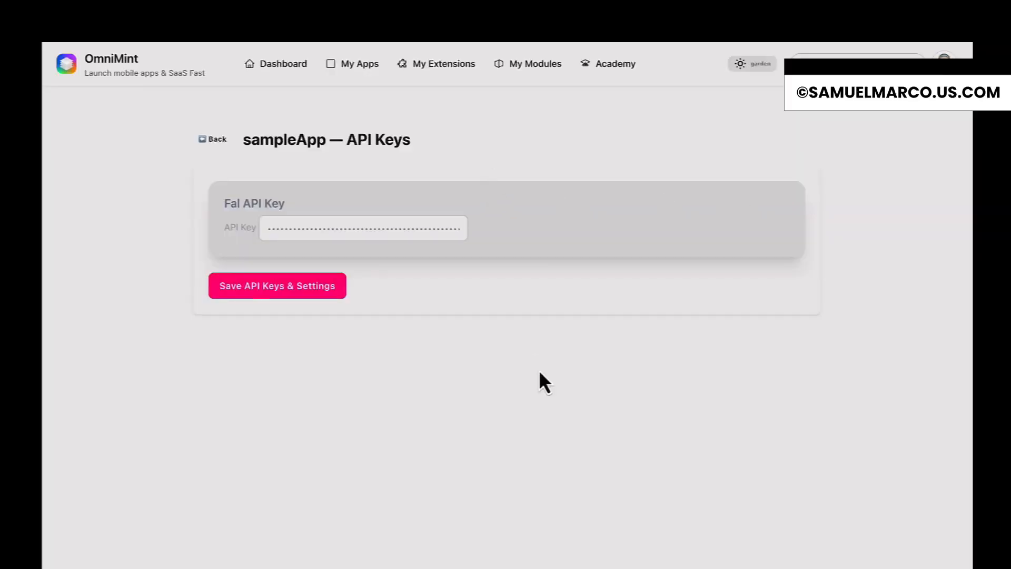
left_click(315, 288)
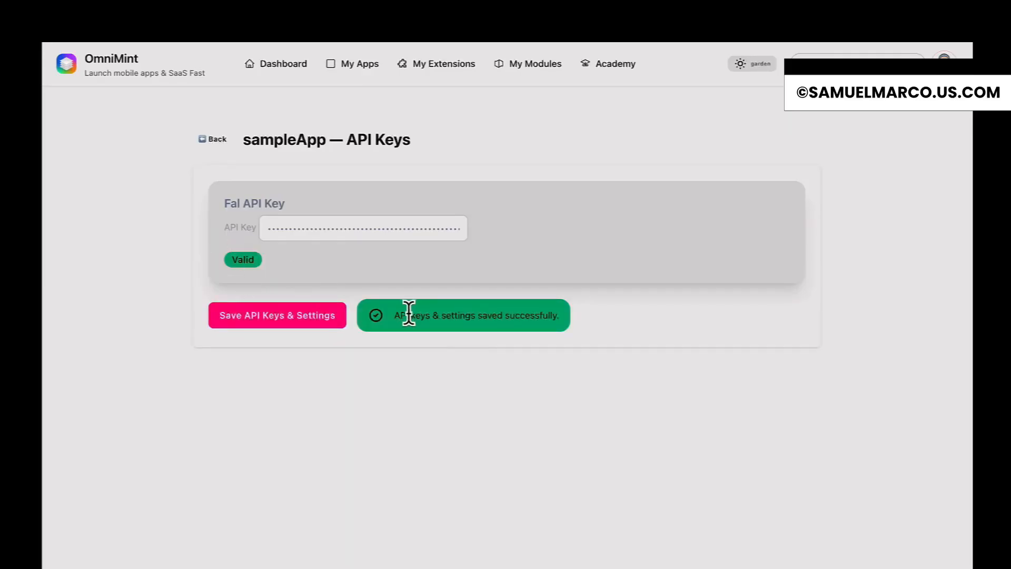
left_click(682, 18)
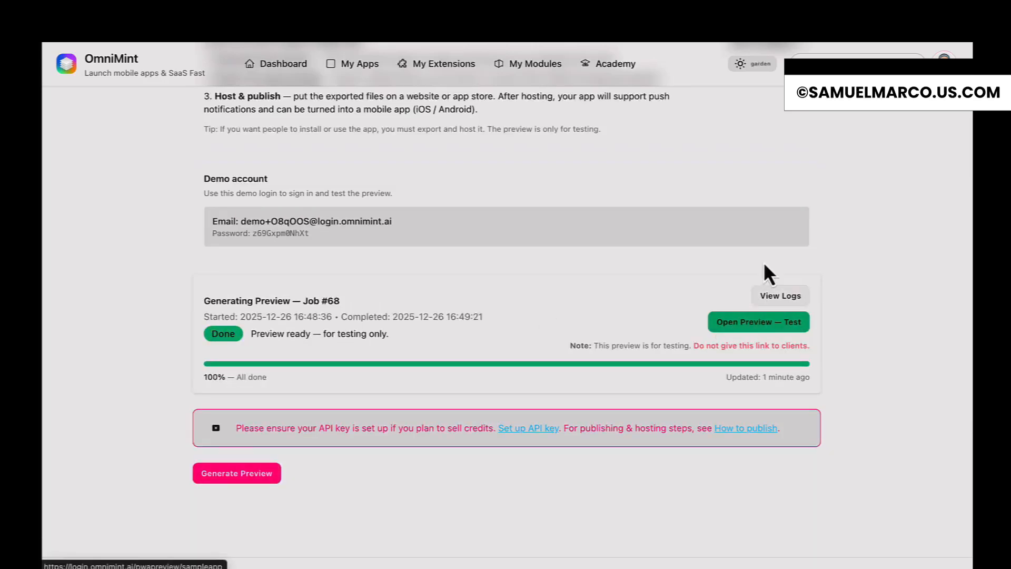
Step: Open the sampleApp test preview, sign in with the demo account's email and password, and save the login in the browser
left_click(761, 322)
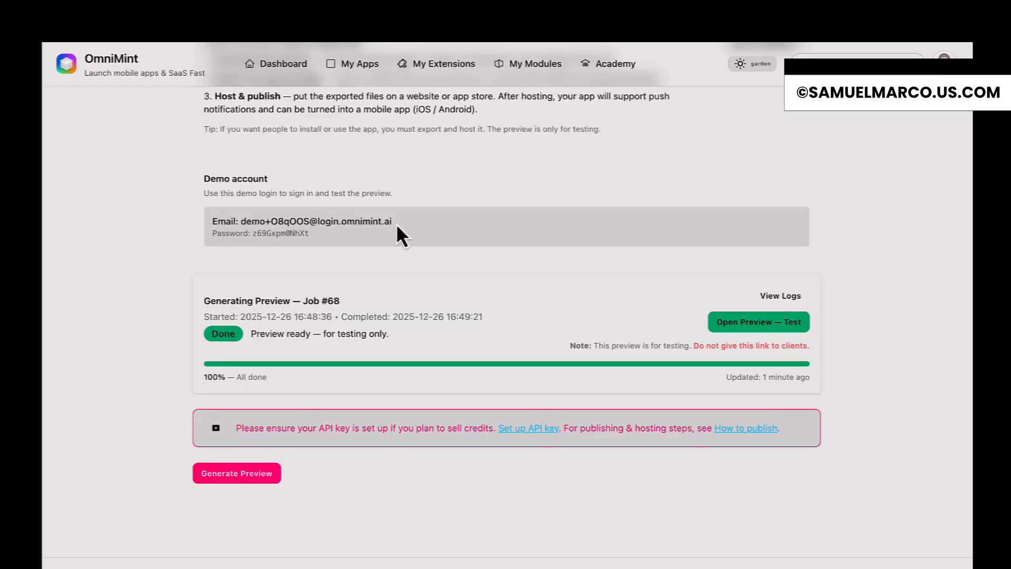
left_click_drag(395, 223, 242, 221)
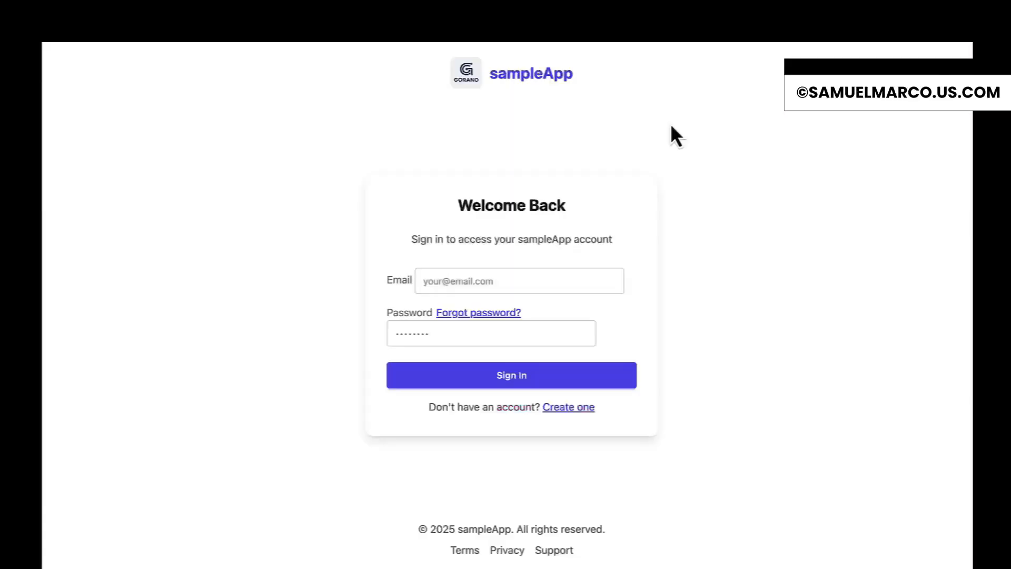
key("ctrl+v")
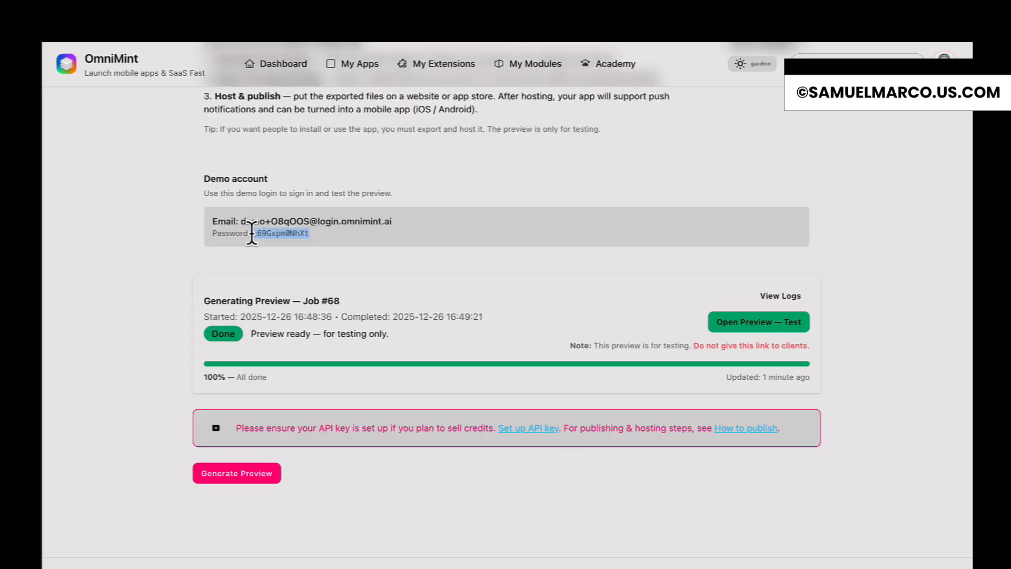
left_click(517, 243)
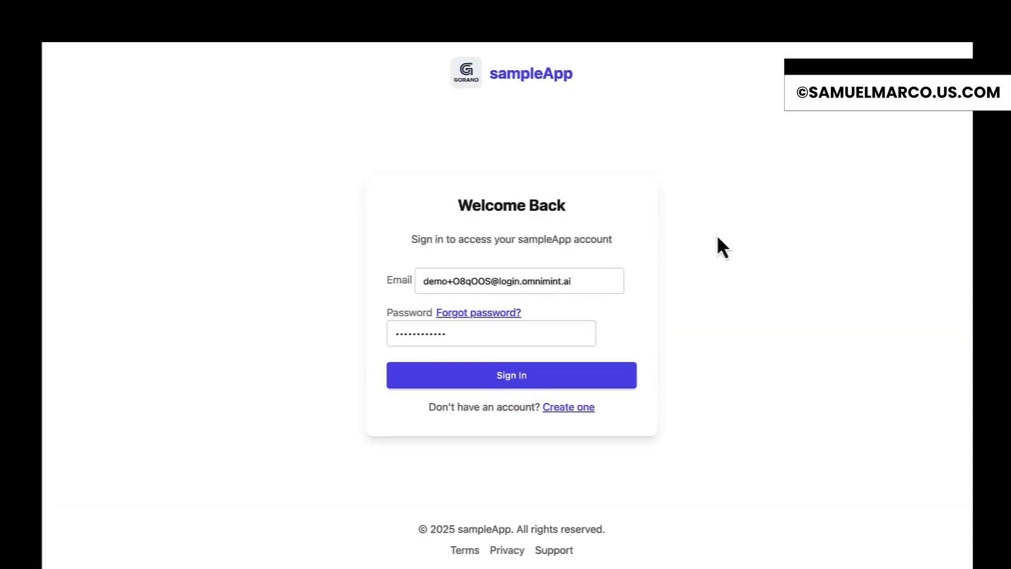
left_click(534, 380)
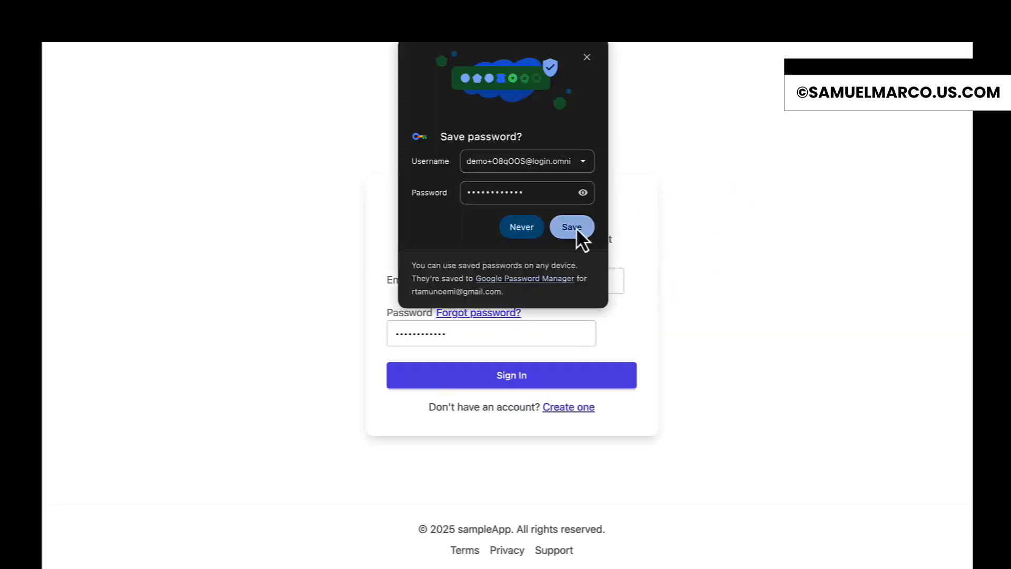
left_click(572, 227)
Step: Look through the sampleApp preview's module list and usage dashboard
scroll(153, 358, "down", 1)
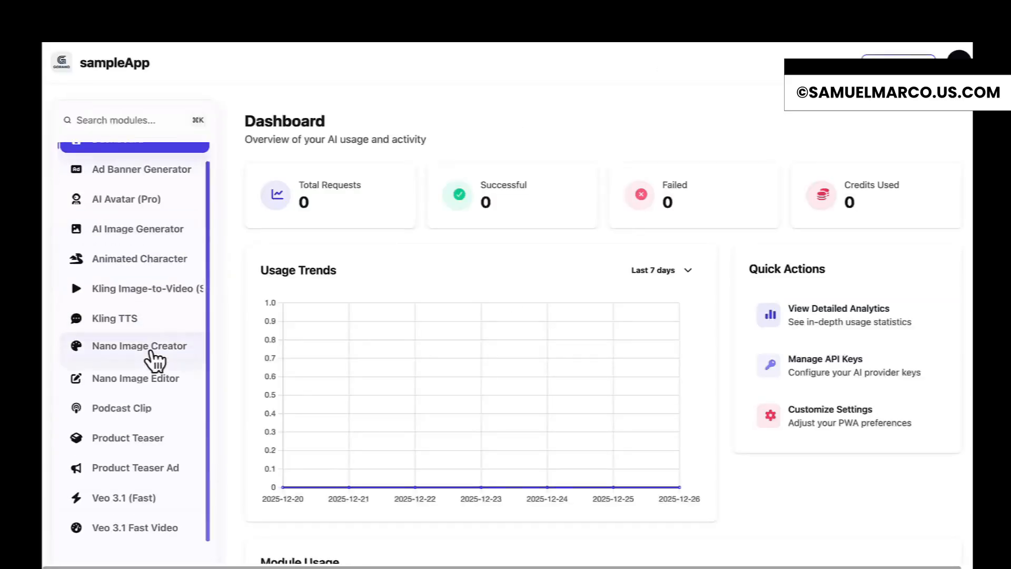
scroll(154, 360, "down", 2)
scroll(154, 356, "up", 3)
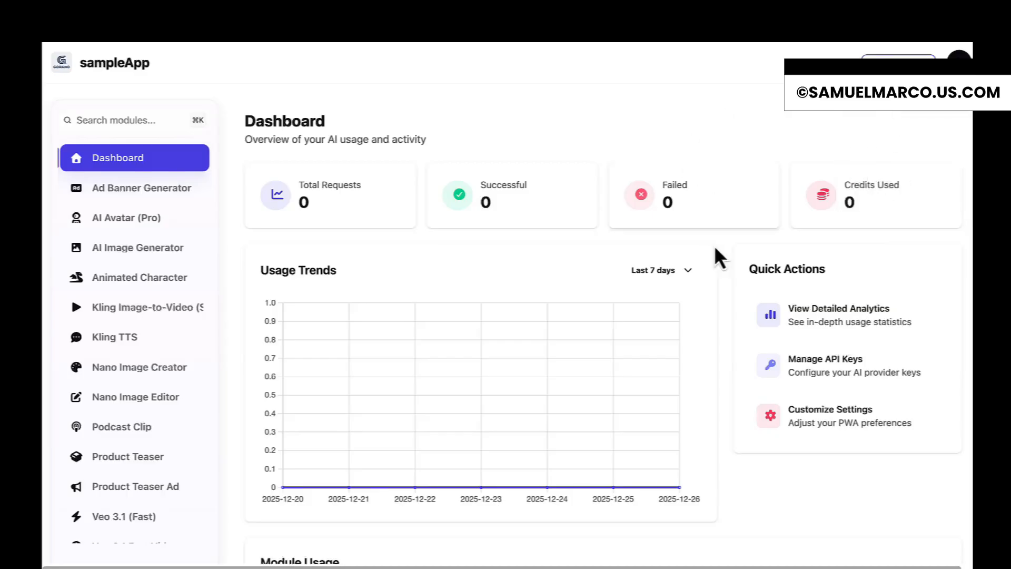
scroll(711, 247, "down", 2)
scroll(616, 253, "up", 2)
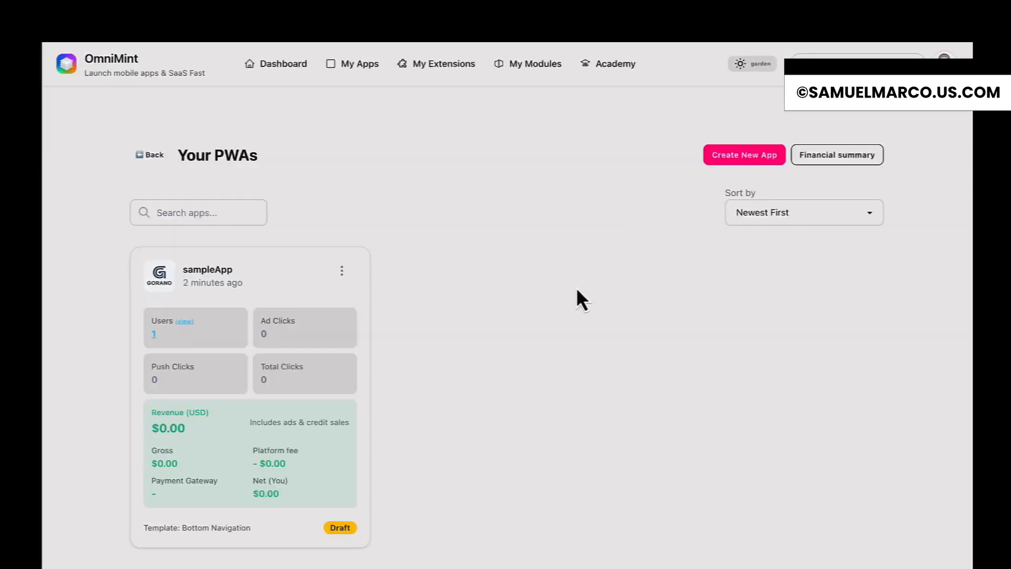
Step: Open sampleApp for editing from the PWA list, look over its attached modules, and bring up its manifest details
left_click(342, 270)
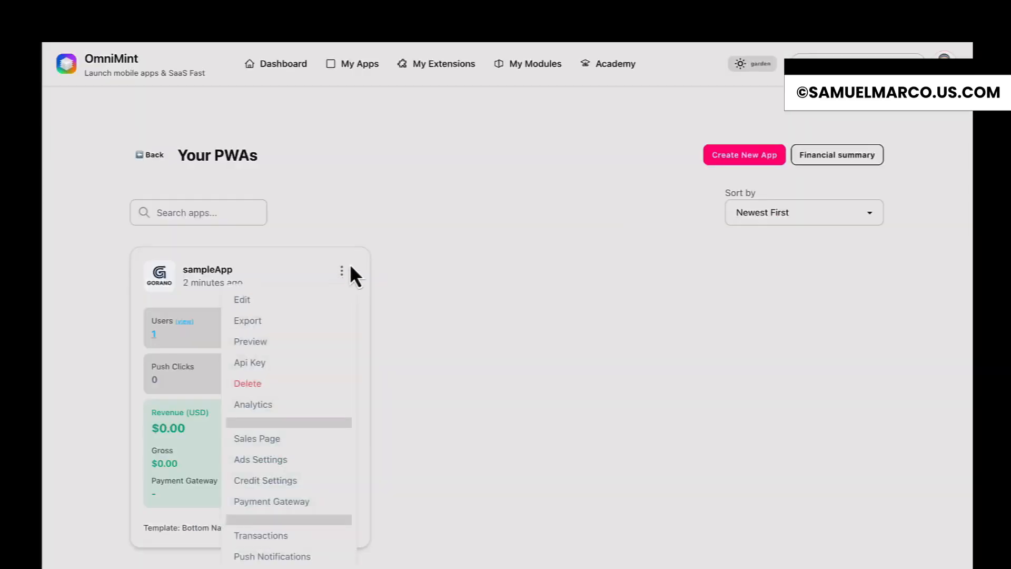
left_click(276, 304)
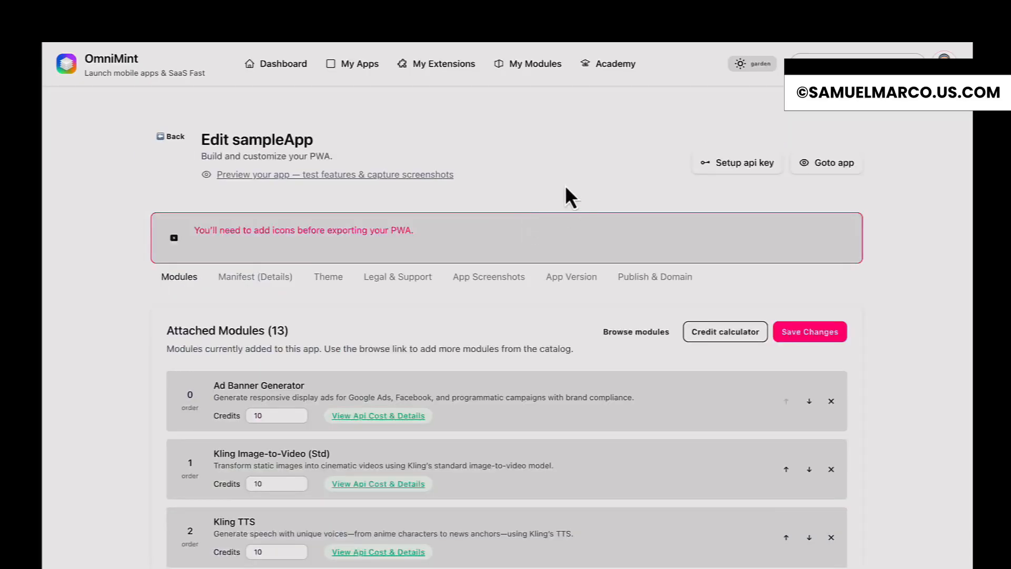
scroll(585, 339, "down", 10)
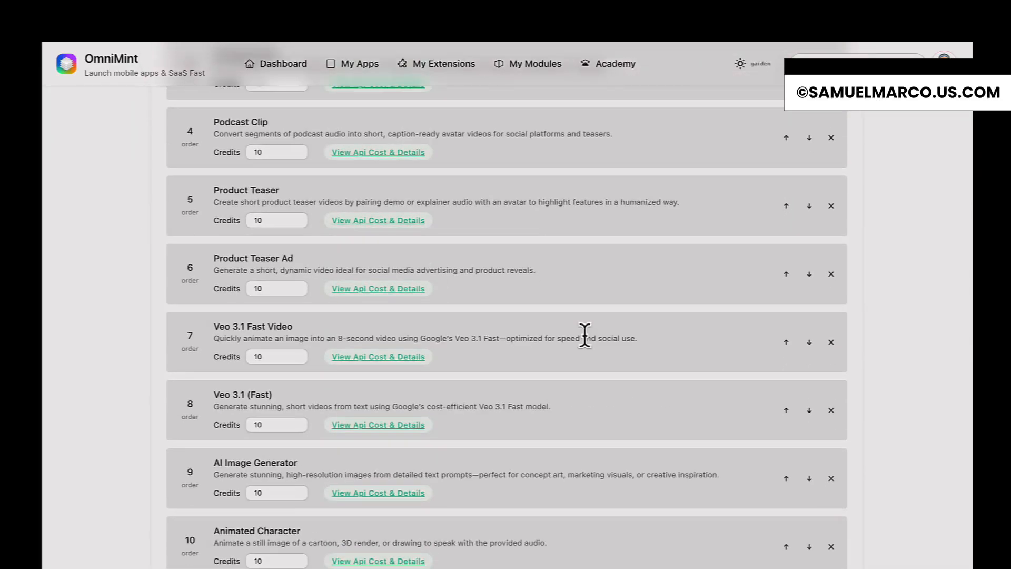
scroll(582, 335, "up", 8)
left_click(282, 196)
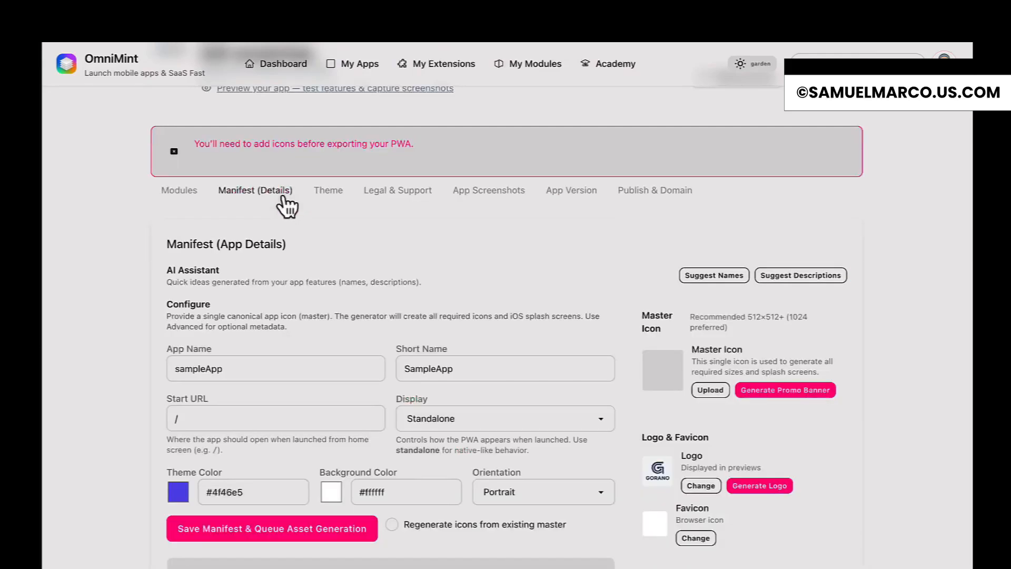
scroll(632, 254, "down", 1)
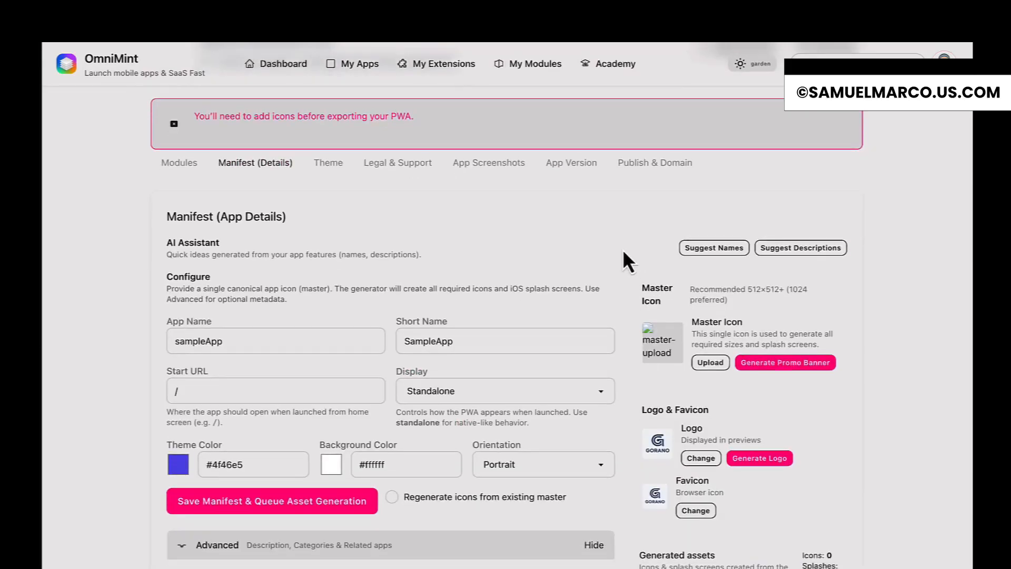
Step: Generate name suggestions for the app and apply "SynthStudios" as its name
left_click(700, 251)
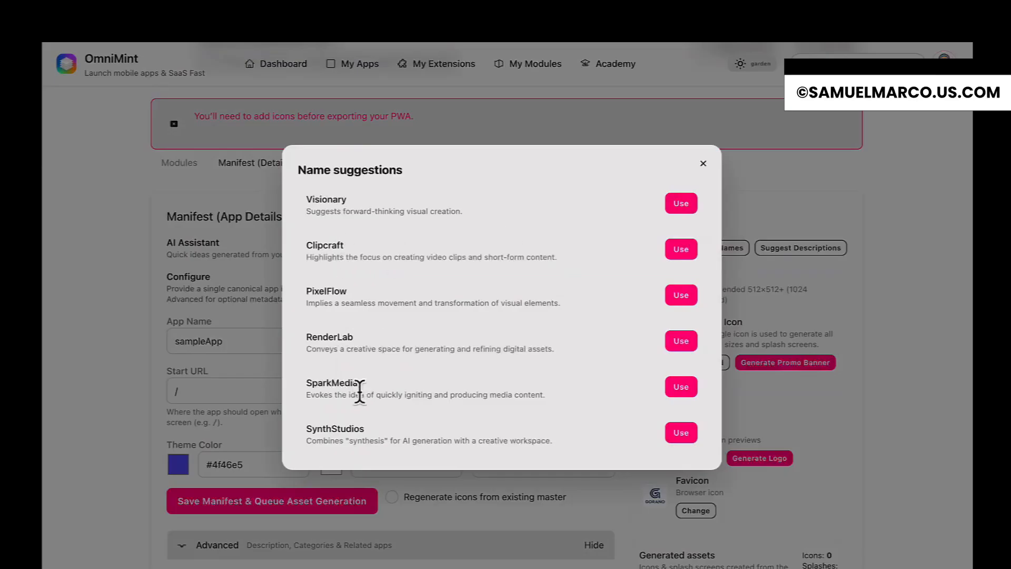
left_click(682, 433)
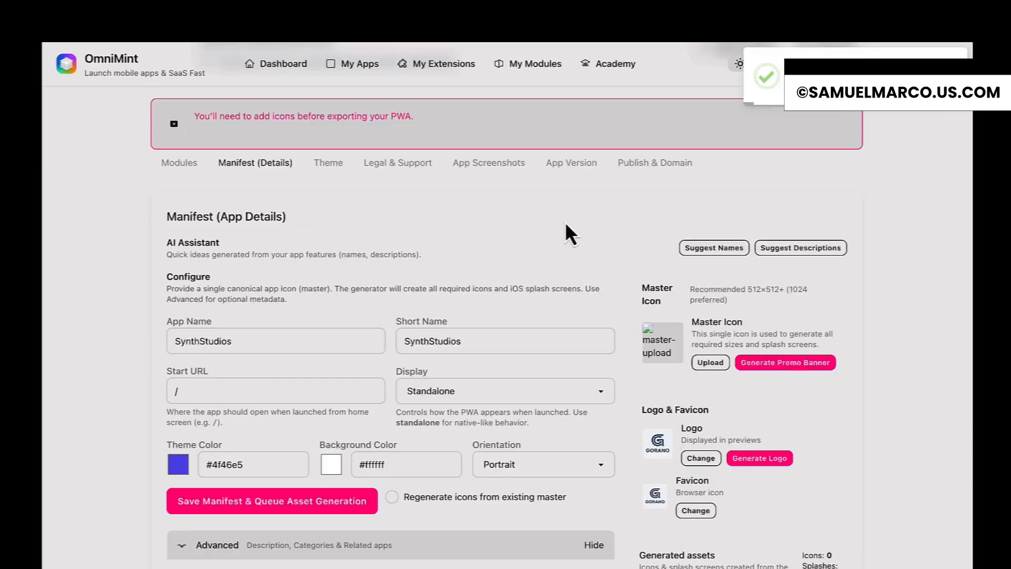
left_click(190, 342)
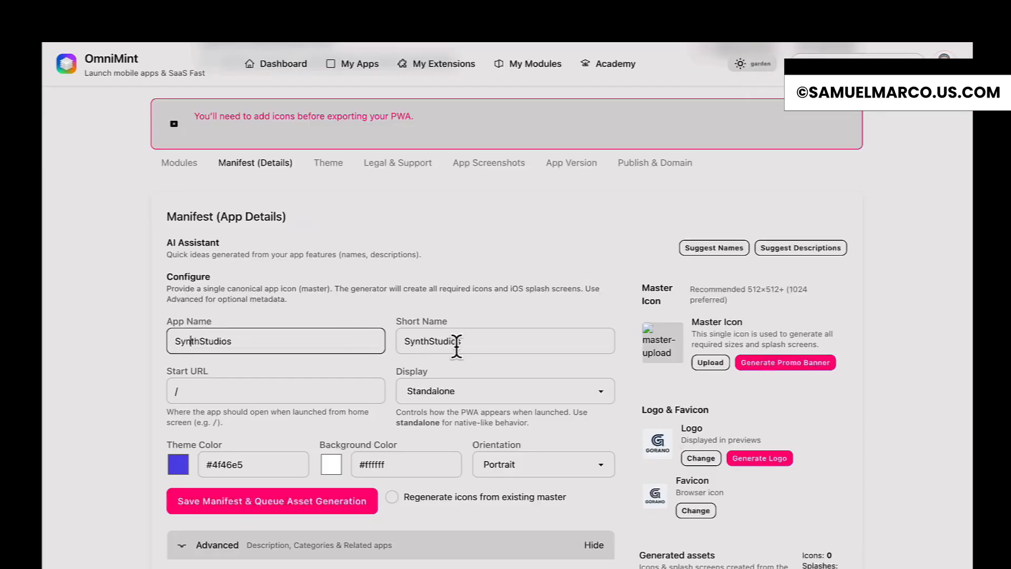
Step: Generate description suggestions, apply the one starting "Transform your ideas into engaging content effortlessly", and check it in the advanced manifest details
left_click(809, 249)
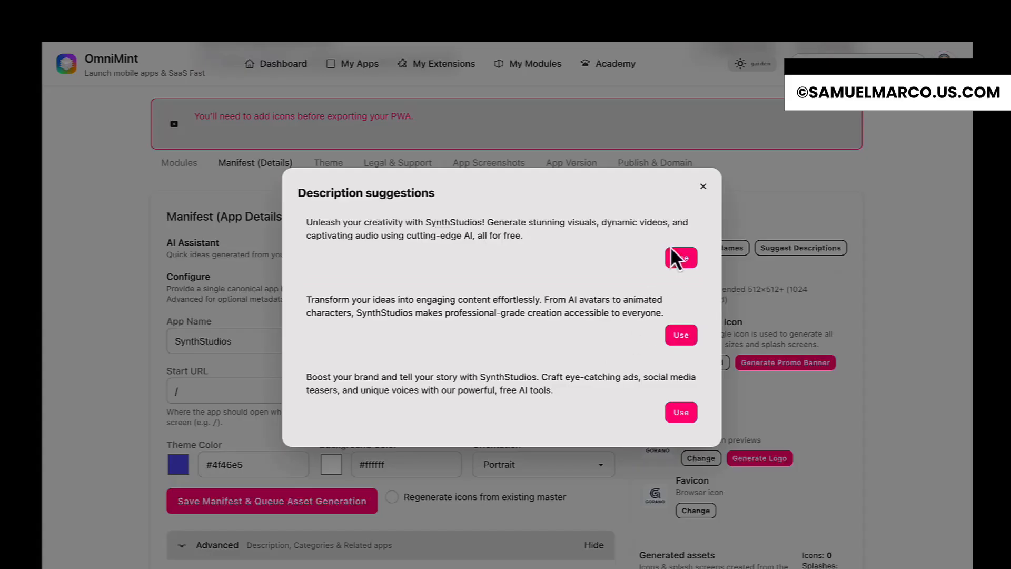
left_click(679, 333)
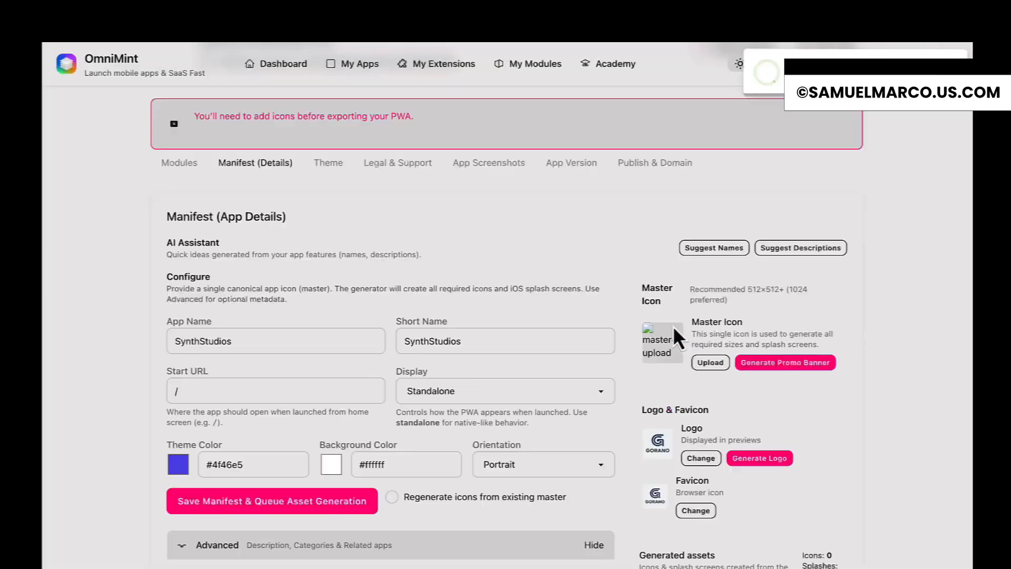
scroll(501, 305, "down", 2)
scroll(419, 340, "down", 2)
left_click(375, 386)
left_click_drag(184, 379, 478, 410)
left_click(503, 390)
scroll(549, 279, "up", 5)
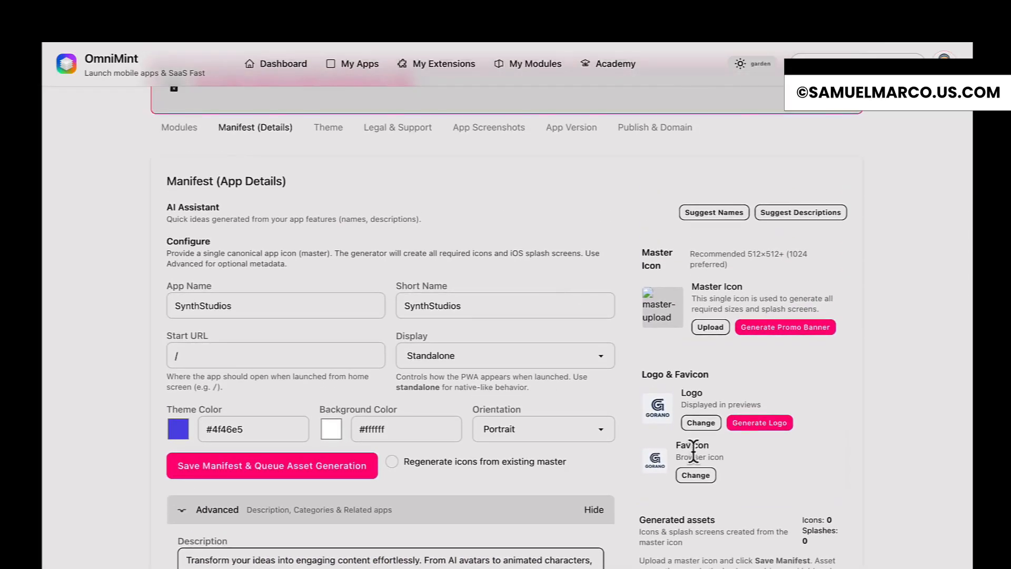
Step: Generate an AI logo for SynthStudios and use it as the app's logo
left_click(753, 426)
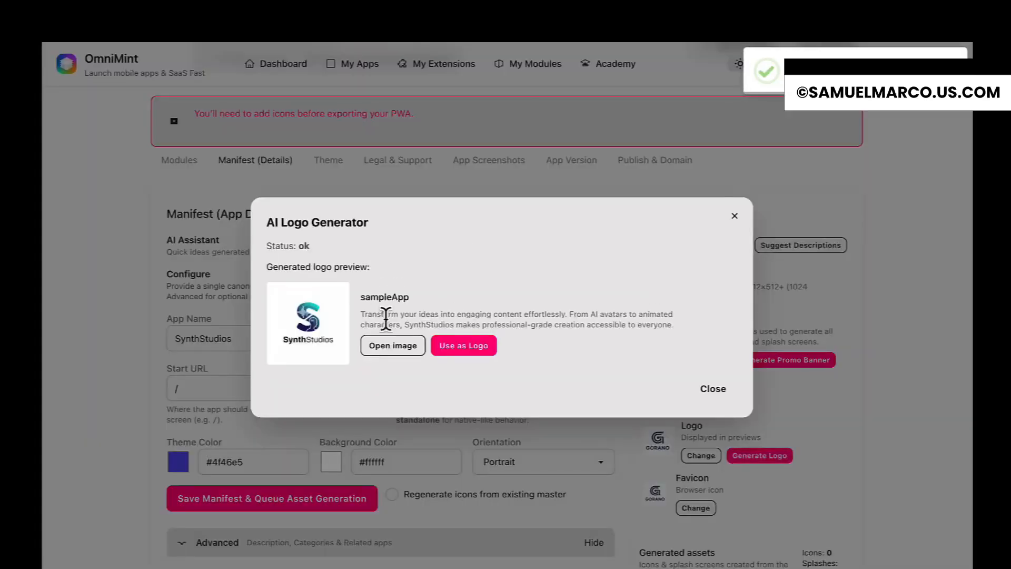
left_click(466, 349)
left_click(713, 390)
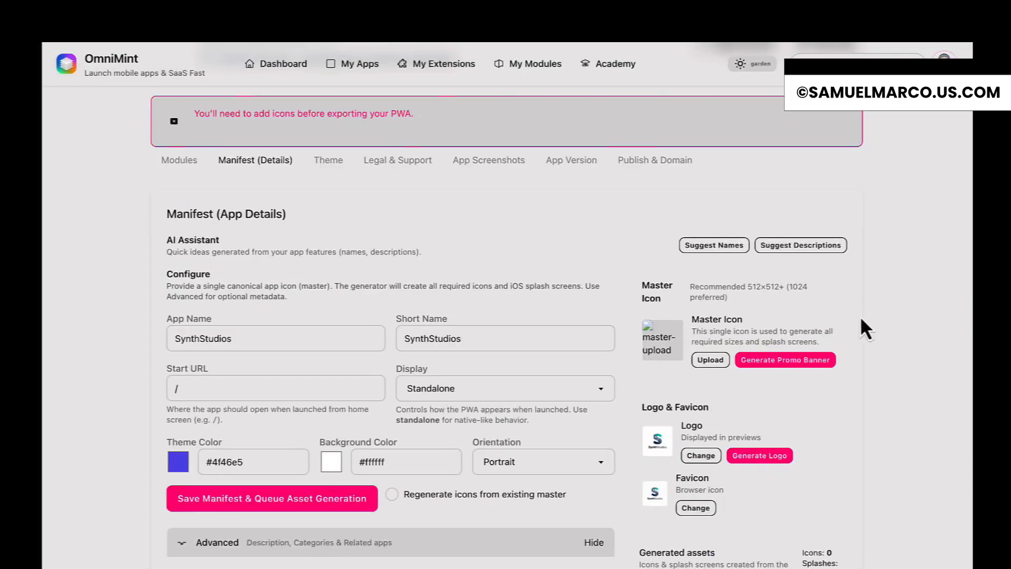
Step: Generate an AI promo banner for SynthStudios and use it as the app's master icon
scroll(659, 387, "down", 2)
scroll(769, 399, "up", 1)
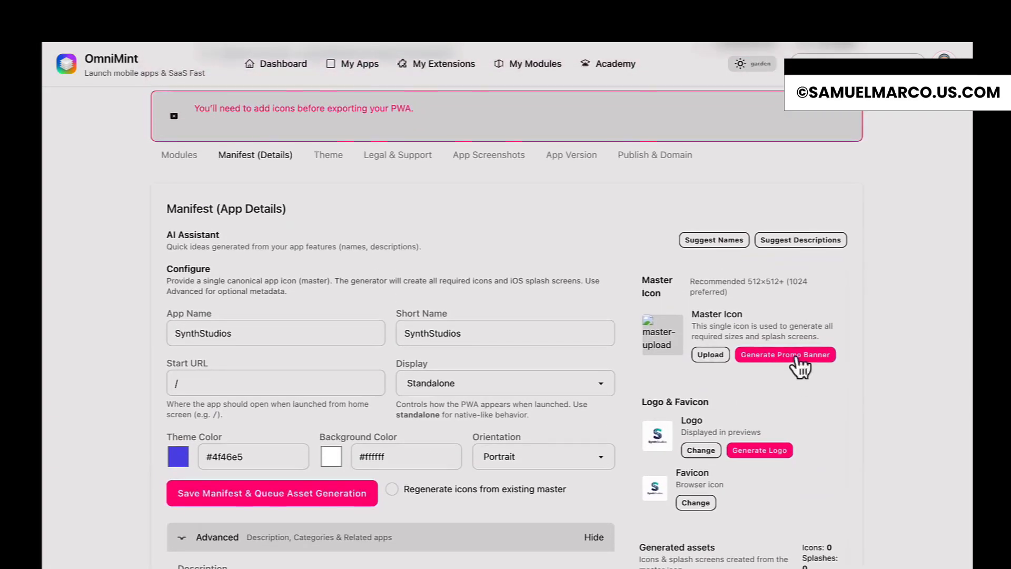
left_click(792, 354)
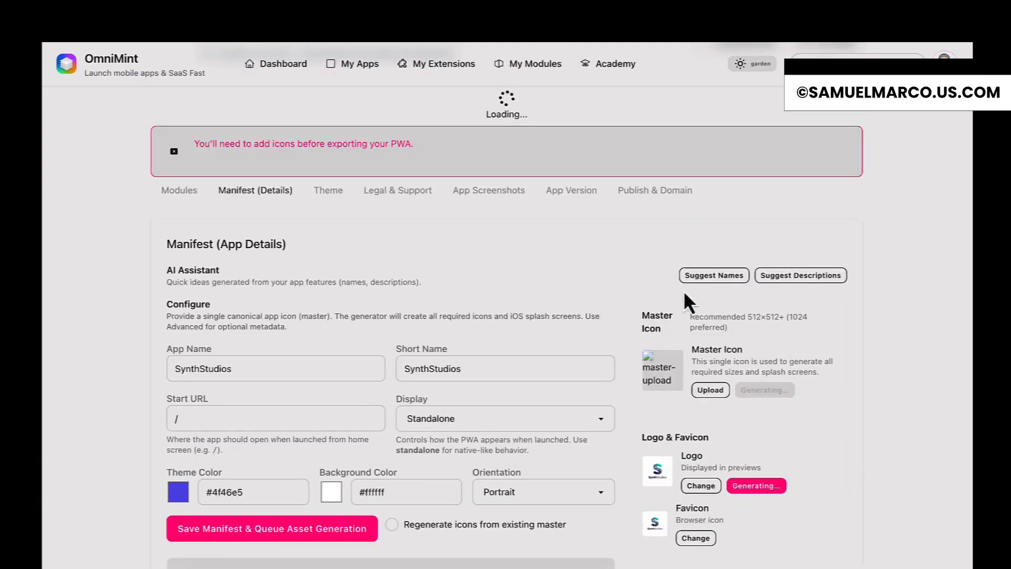
scroll(628, 269, "up", 1)
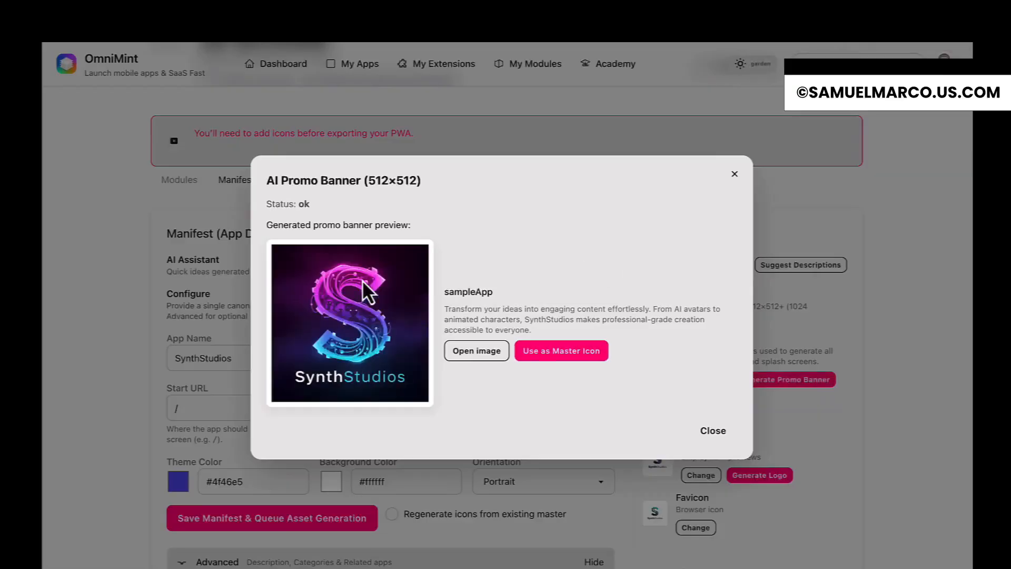
left_click(578, 354)
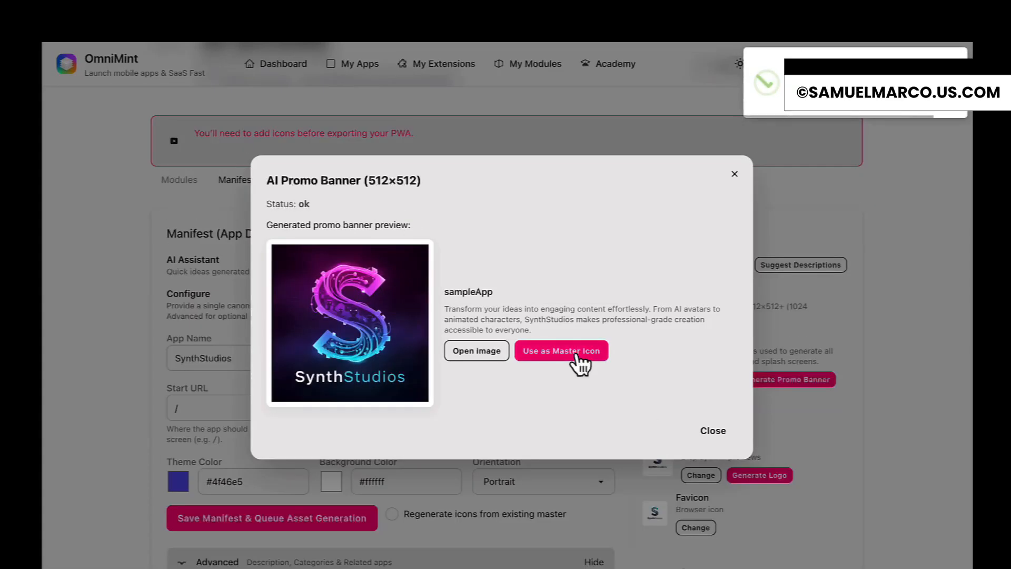
left_click(714, 432)
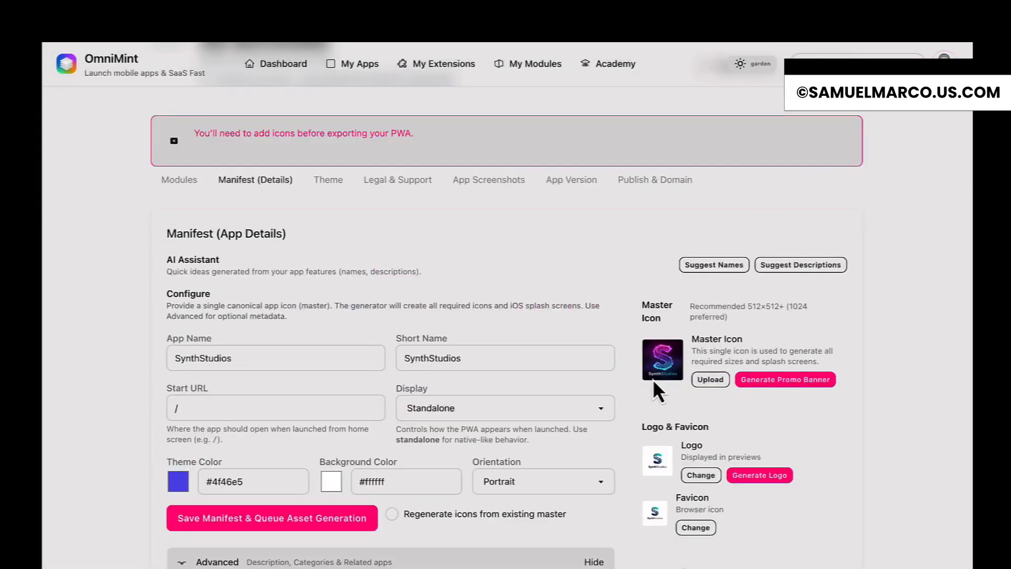
Step: Save the manifest and queue asset generation with icons regenerated from the existing master, and check the generated assets
scroll(541, 289, "down", 5)
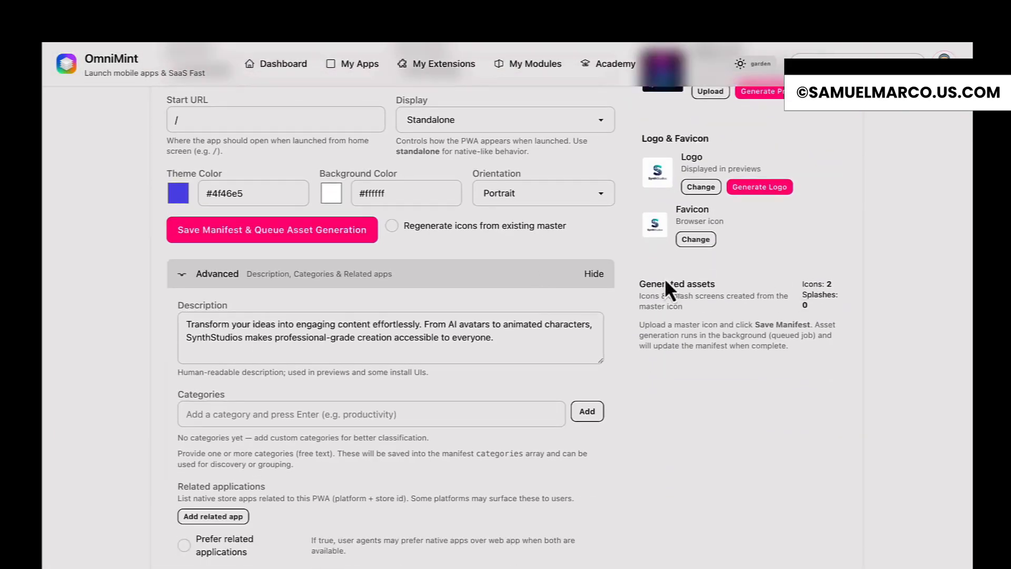
left_click(689, 371)
scroll(498, 231, "up", 2)
left_click(237, 289)
scroll(626, 245, "up", 1)
scroll(627, 249, "up", 1)
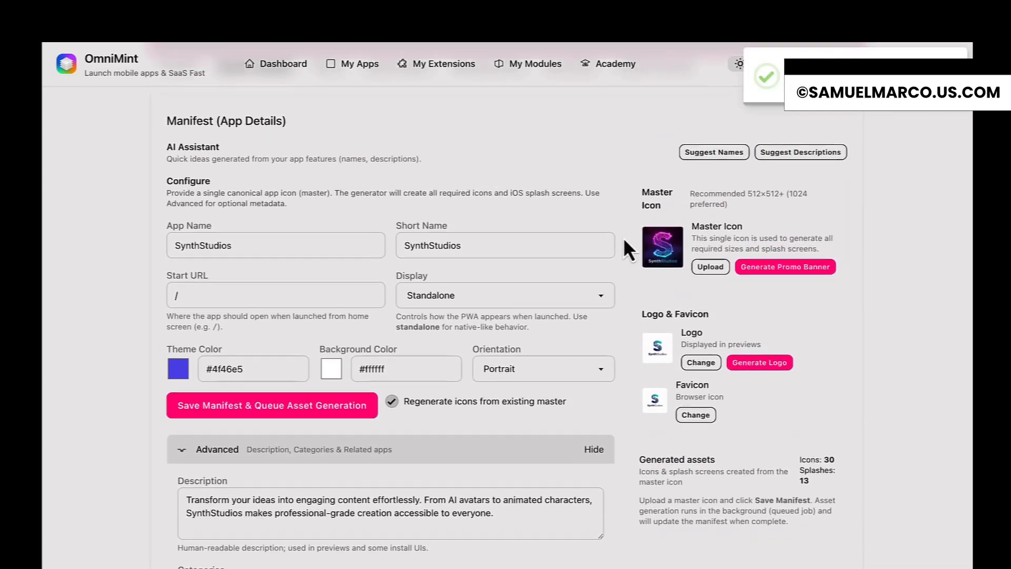
scroll(626, 249, "down", 1)
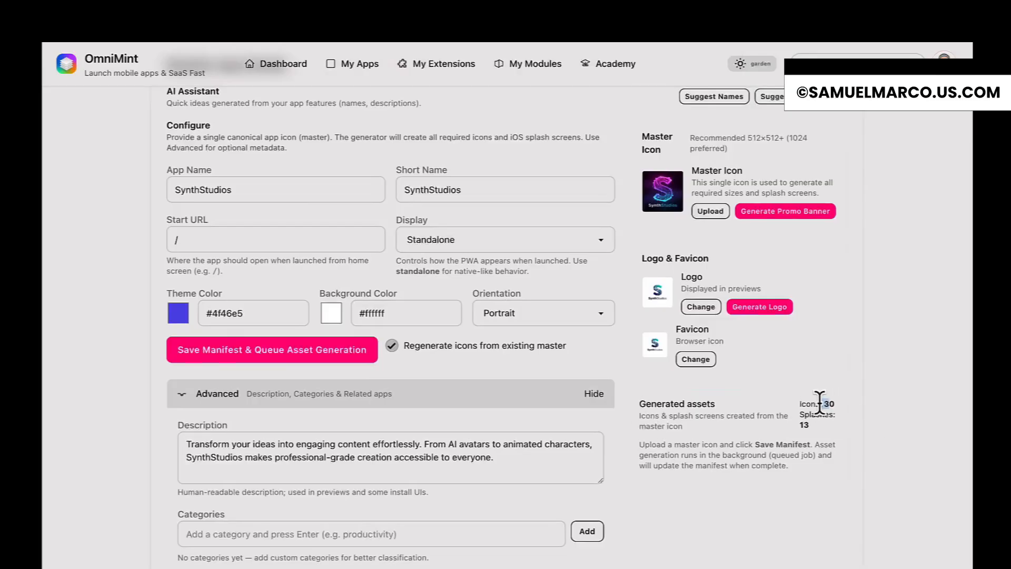
scroll(643, 413, "down", 4)
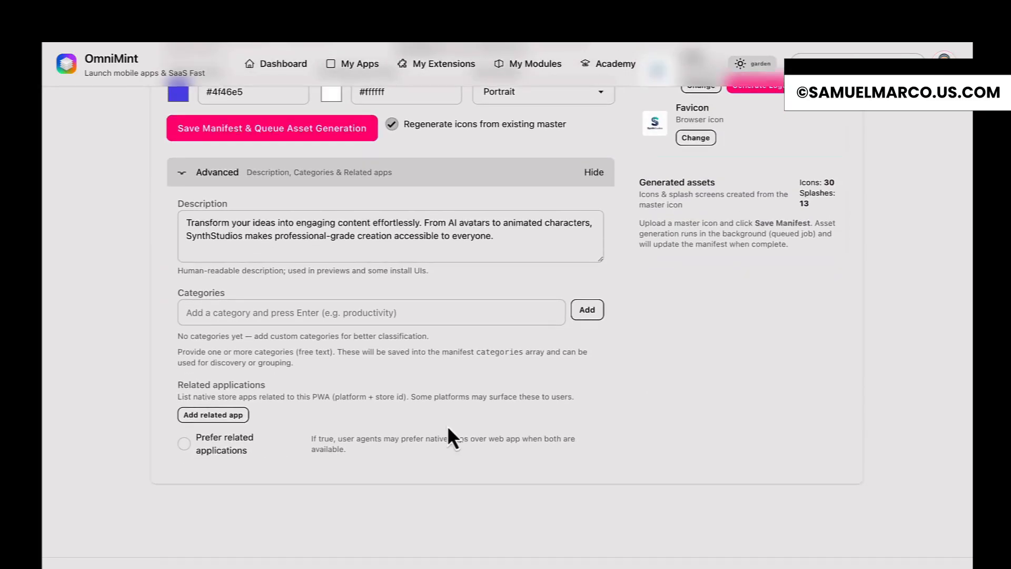
Step: Generate a privacy policy draft for SynthStudios in the legal settings, read it through, apply it, and check the applied text
scroll(354, 182, "up", 2)
scroll(353, 175, "up", 5)
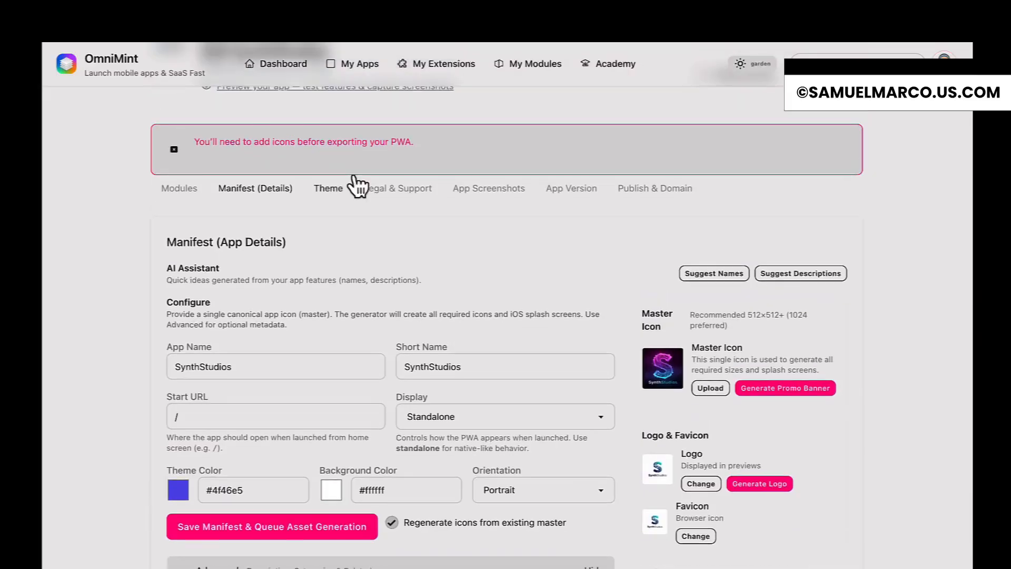
left_click(397, 223)
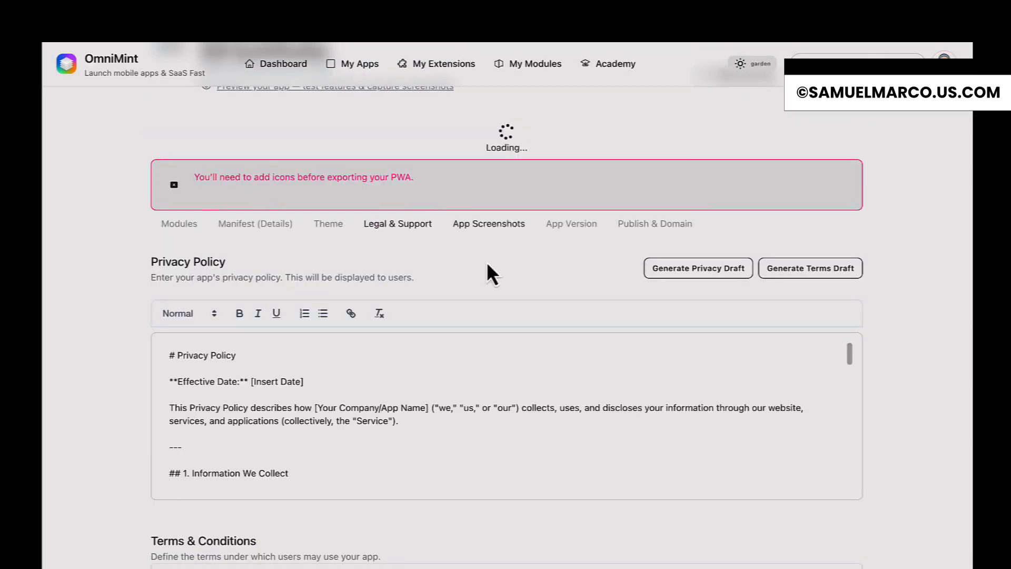
left_click(709, 234)
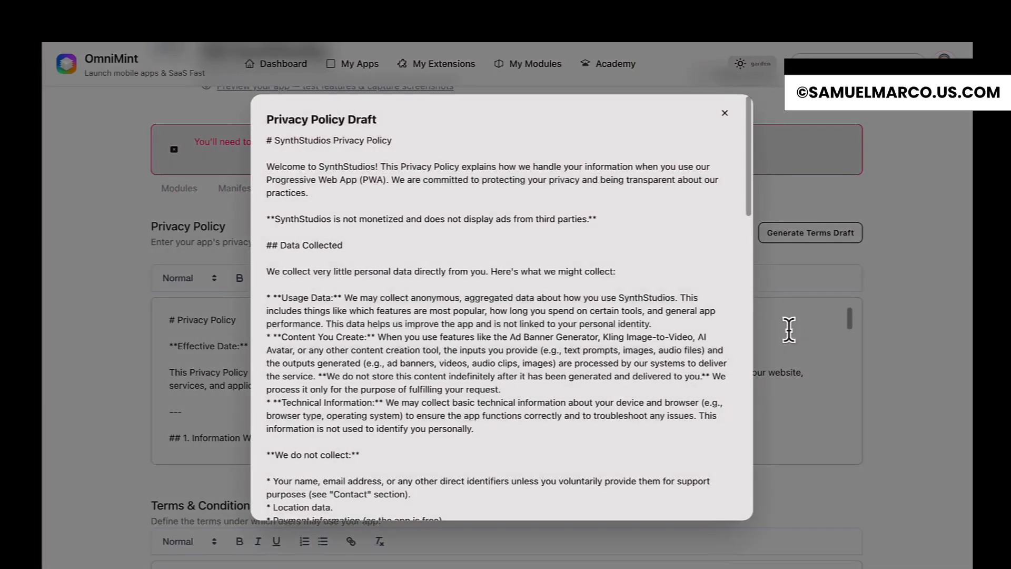
scroll(411, 297, "down", 5)
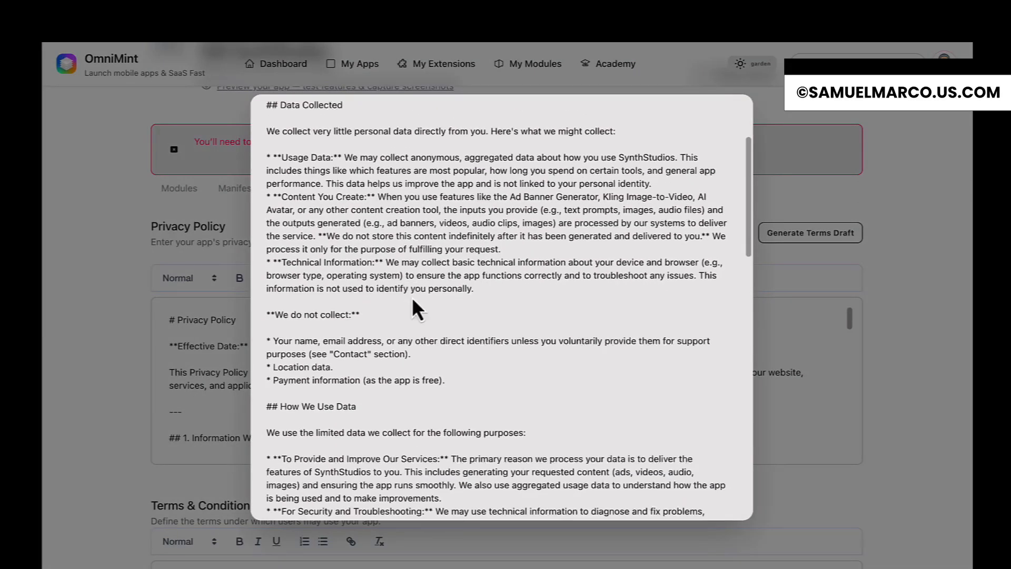
scroll(413, 299, "down", 12)
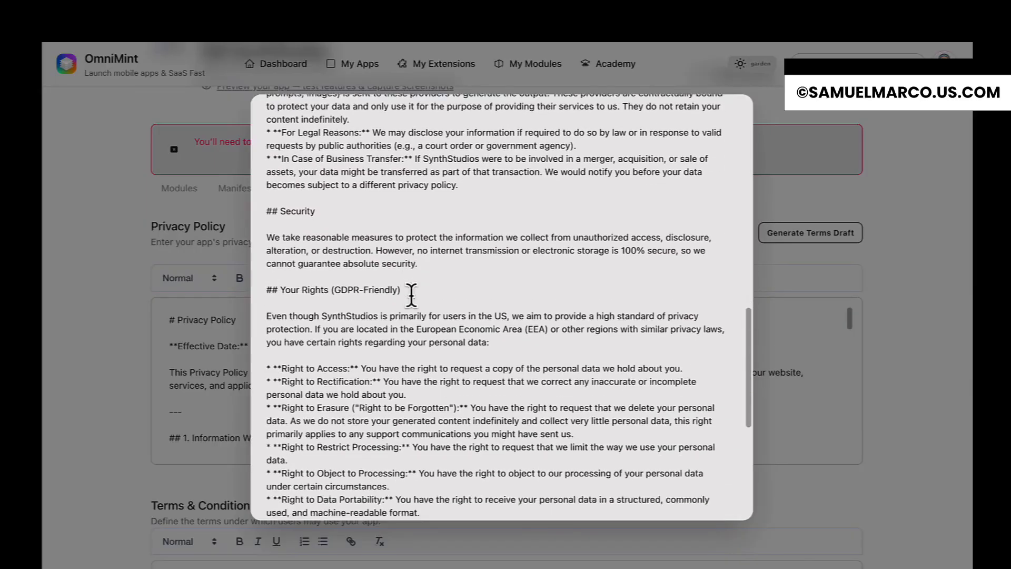
scroll(412, 297, "down", 5)
left_click(628, 498)
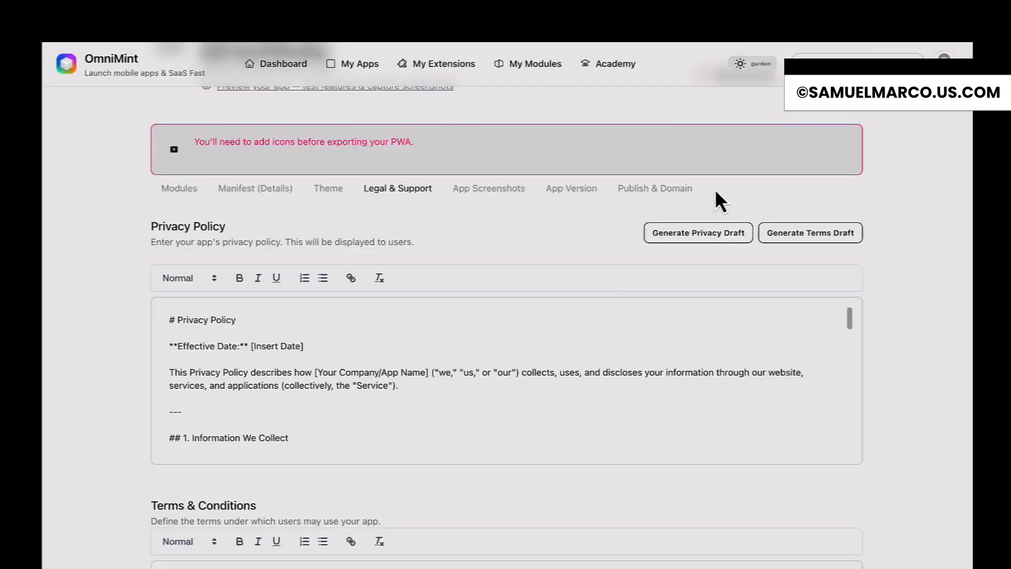
scroll(458, 255, "up", 1)
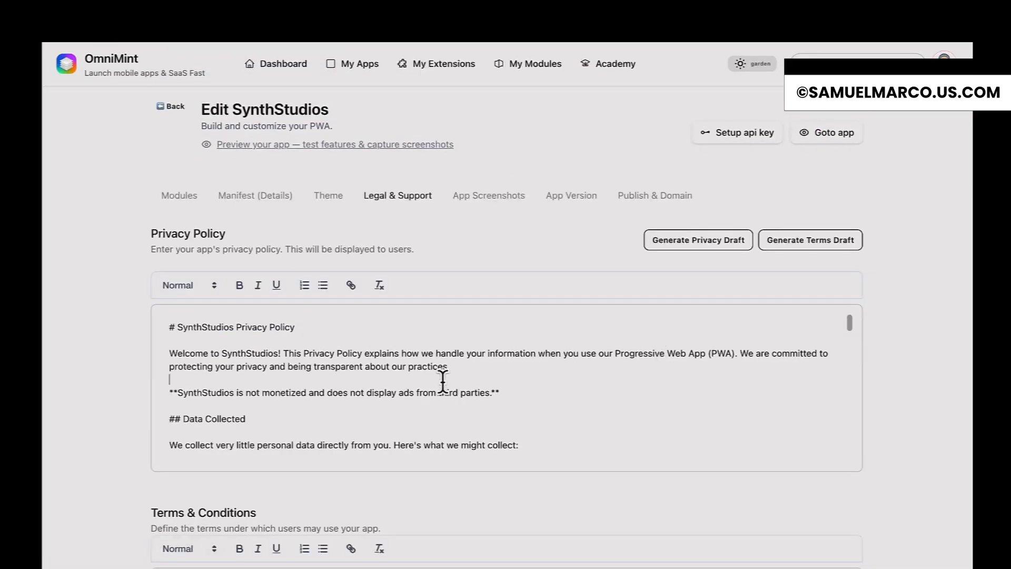
scroll(442, 382, "down", 15)
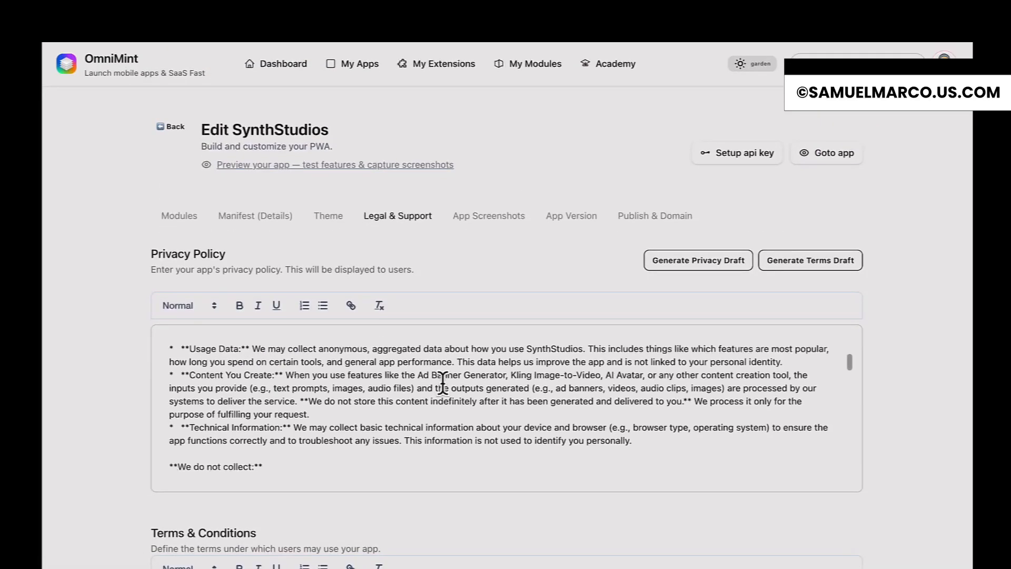
Step: Generate a terms and conditions draft for SynthStudios, read it through to the end, and apply it
left_click(816, 275)
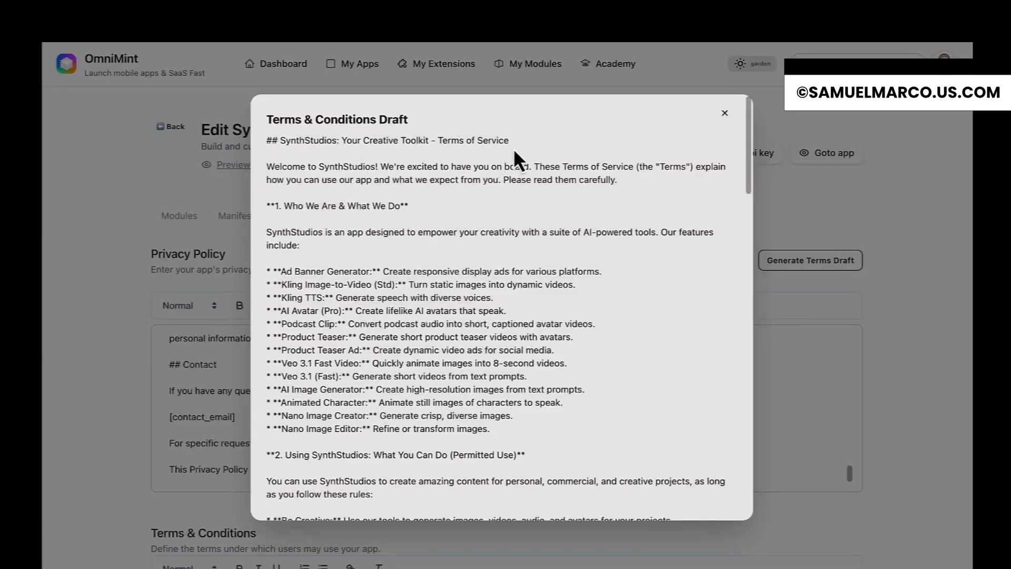
scroll(538, 223, "down", 3)
scroll(453, 304, "down", 10)
scroll(454, 304, "down", 15)
left_click(627, 492)
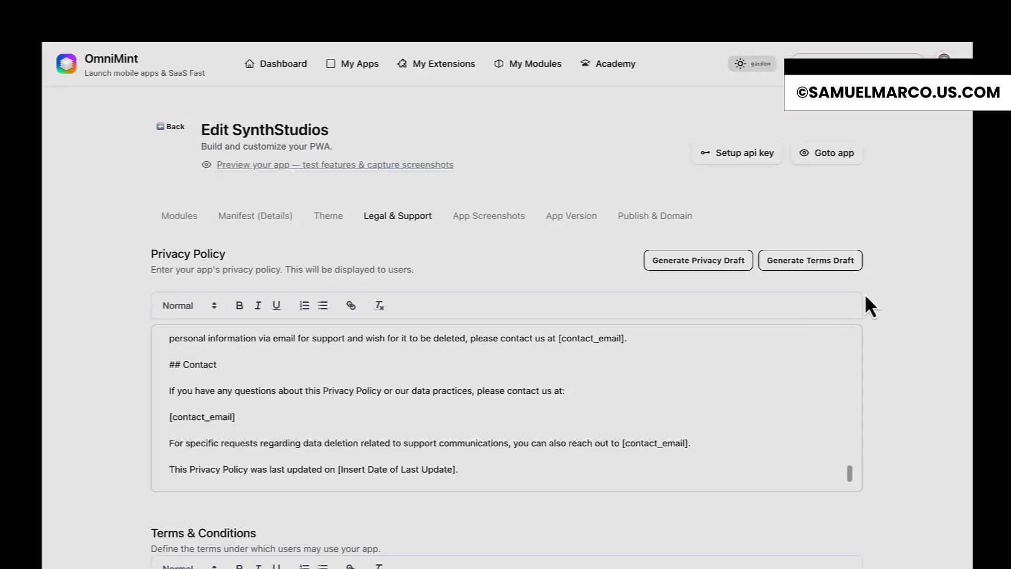
Step: Examine the applied privacy policy, the terms and conditions, and the support details of SynthStudios
scroll(685, 368, "down", 6)
scroll(559, 419, "up", 4)
scroll(541, 440, "down", 4)
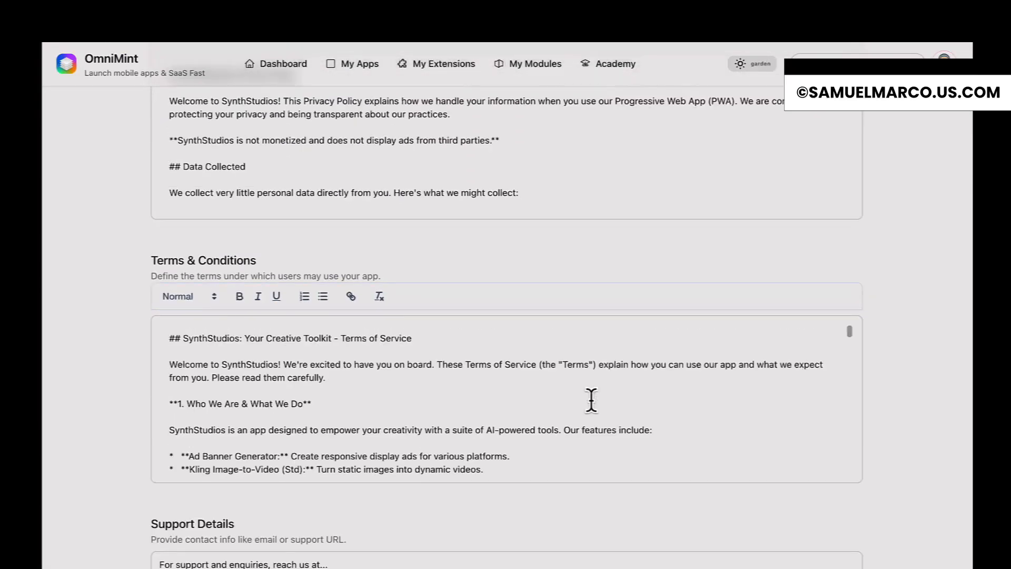
scroll(485, 375, "down", 2)
scroll(478, 384, "up", 2)
scroll(398, 343, "down", 15)
scroll(636, 357, "up", 1)
scroll(635, 358, "up", 10)
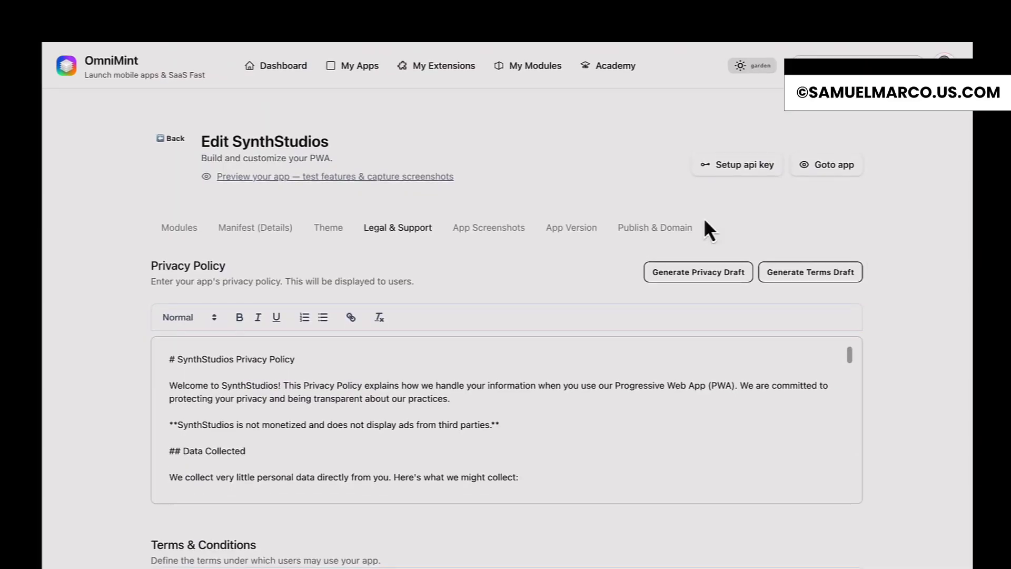
Step: Open the sales page dashboard of SynthStudios from the app list and look over its visit and click statistics
left_click(351, 66)
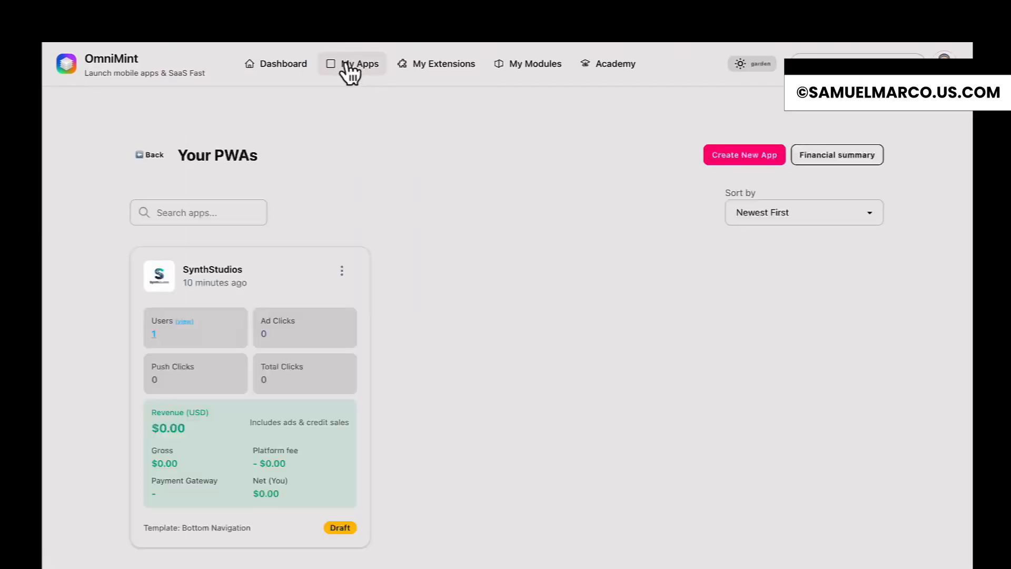
left_click(341, 271)
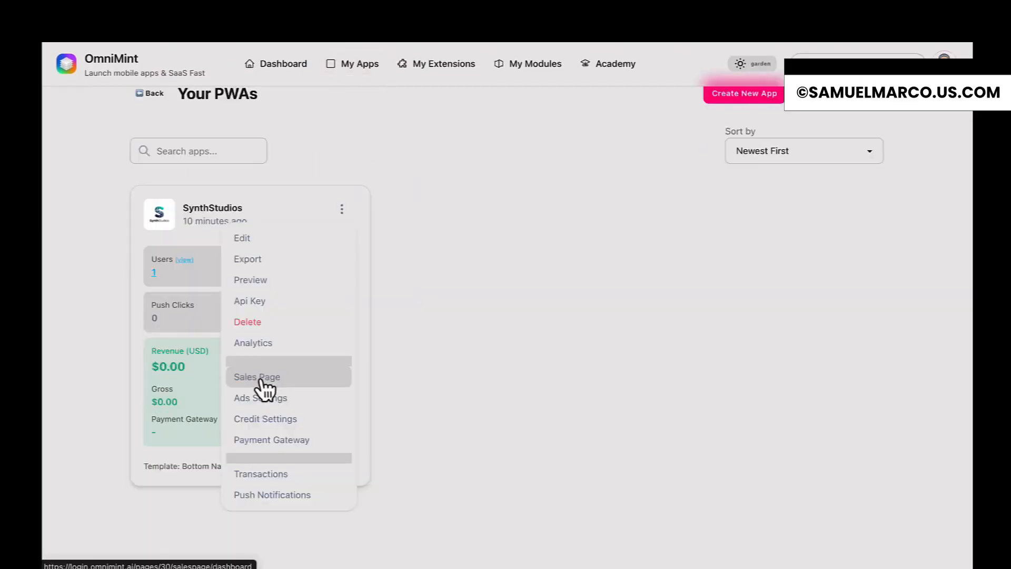
left_click(262, 388)
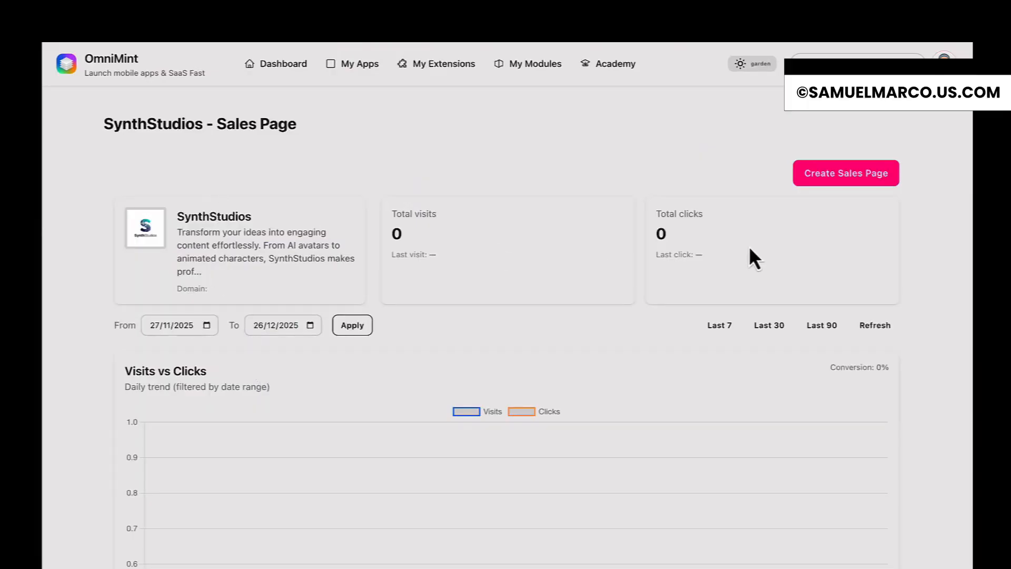
scroll(666, 297, "down", 6)
scroll(665, 297, "up", 6)
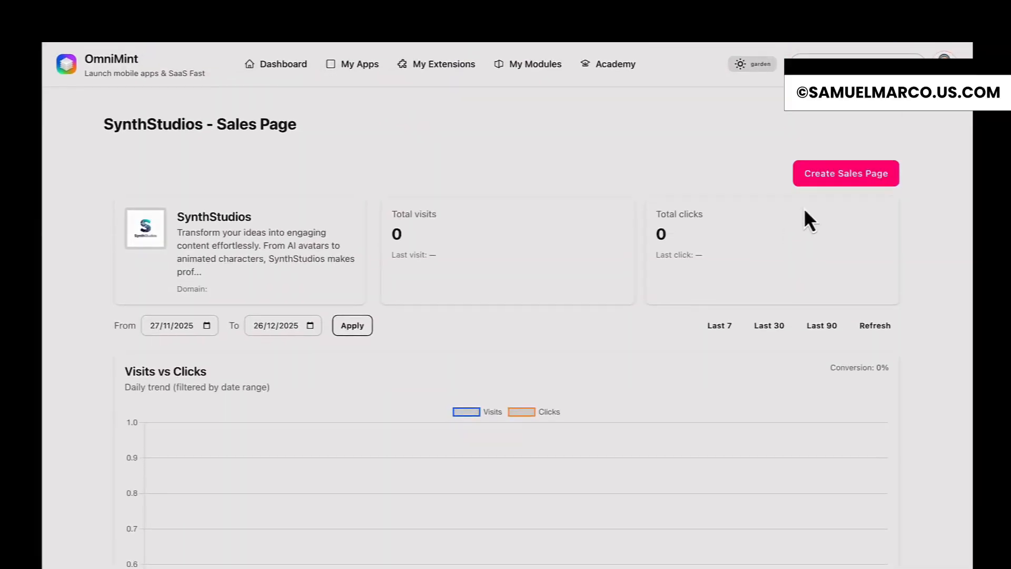
Step: Start creating a sales page for SynthStudios, review the listed top features, and accept the app details
left_click(846, 174)
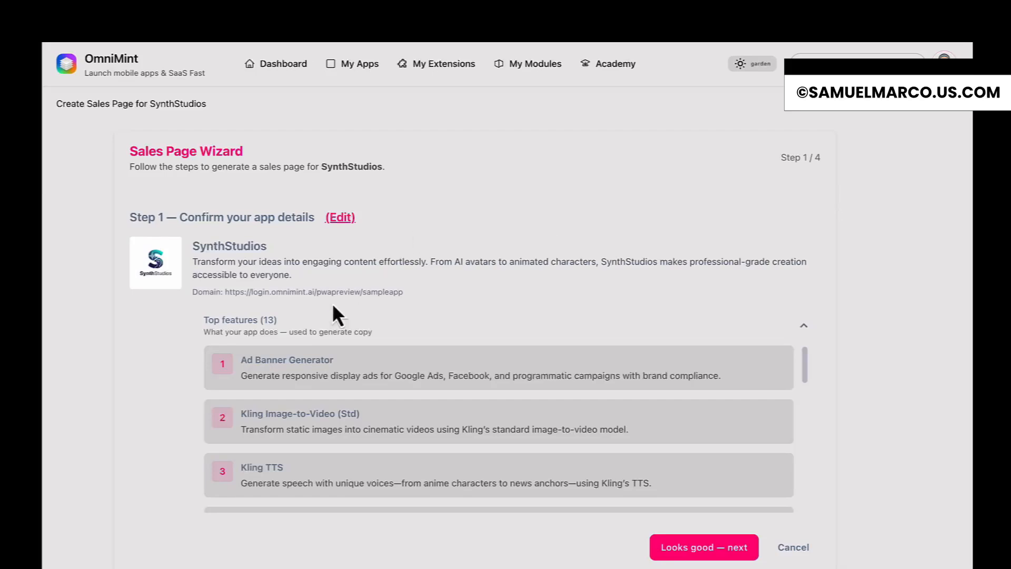
scroll(656, 387, "down", 10)
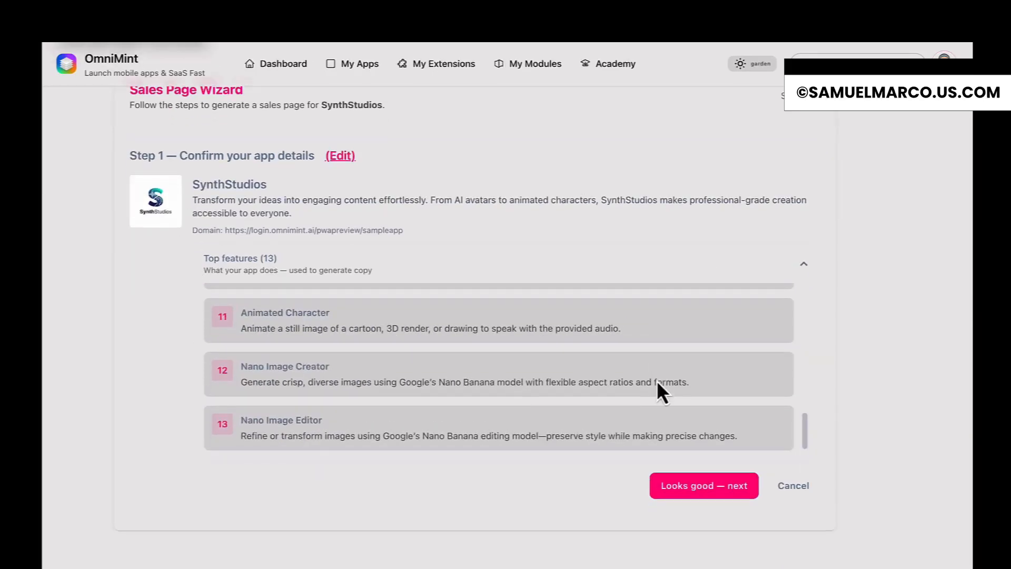
left_click(702, 479)
Step: Generate sales-page copy with tone Persuasive / salesy, target small & medium business owners (SMBs), outcome "Get faster results with less effort", and a sign-up box
left_click(268, 263)
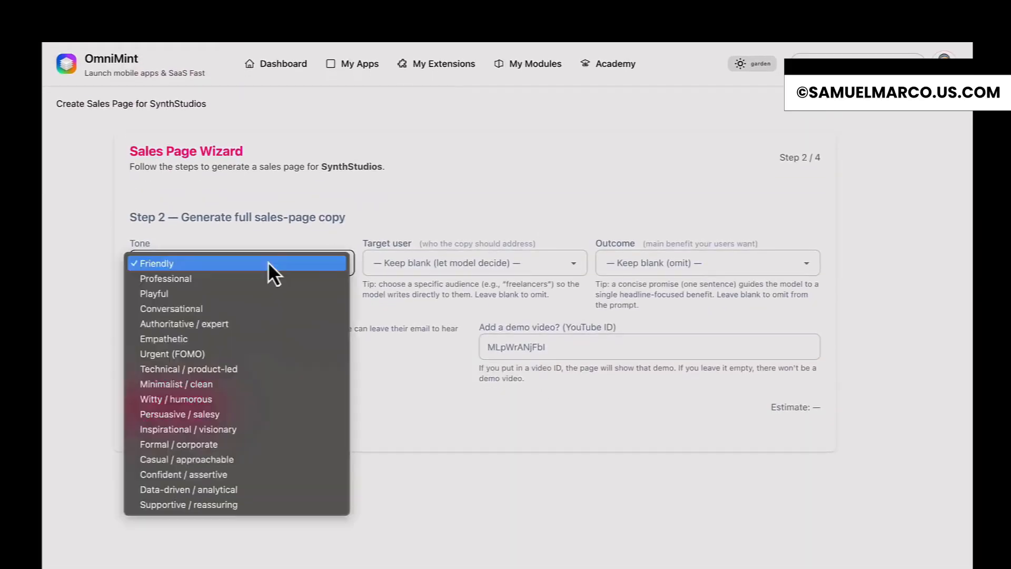
left_click(221, 414)
left_click(489, 262)
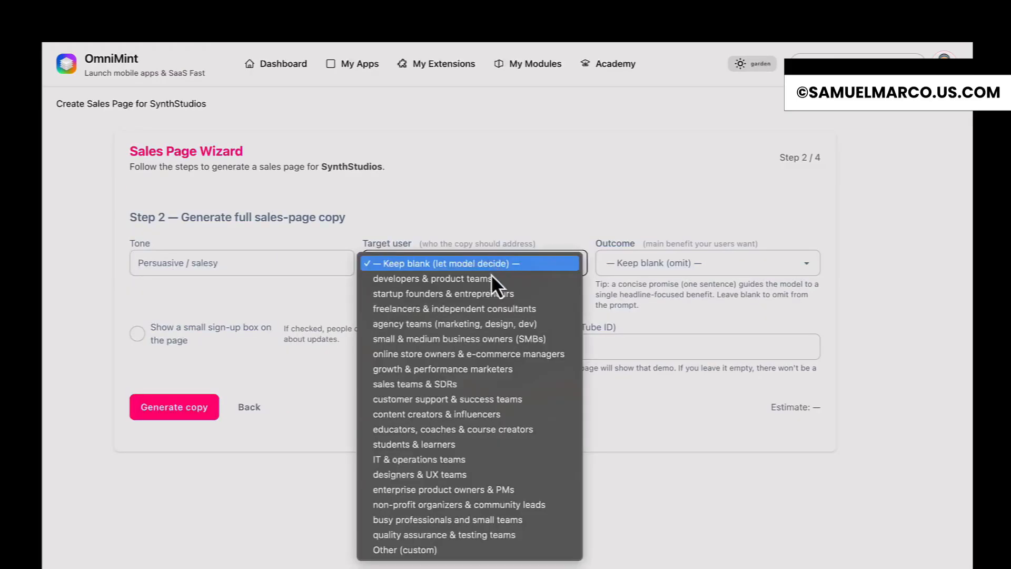
left_click(494, 338)
left_click(682, 263)
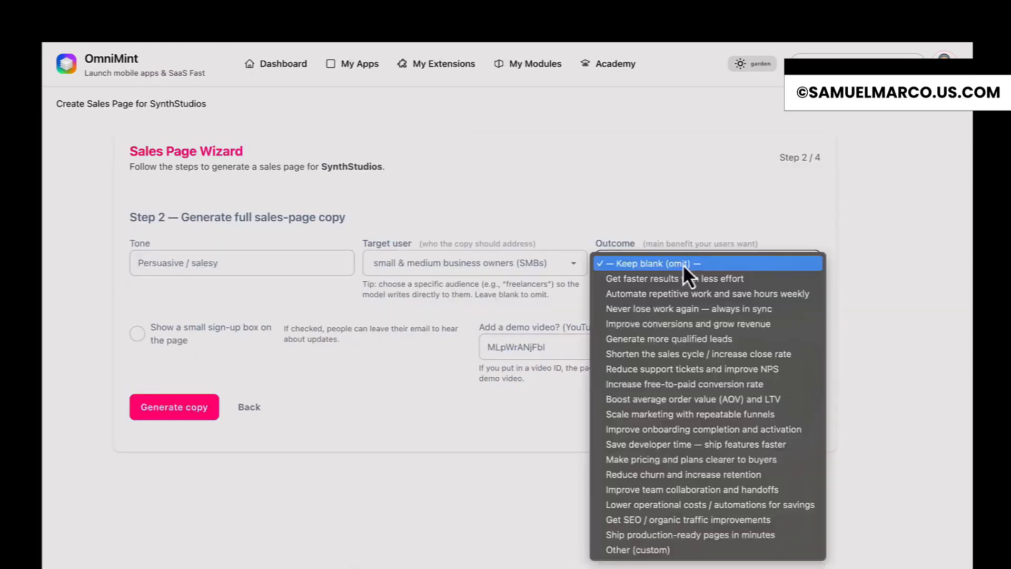
left_click(706, 281)
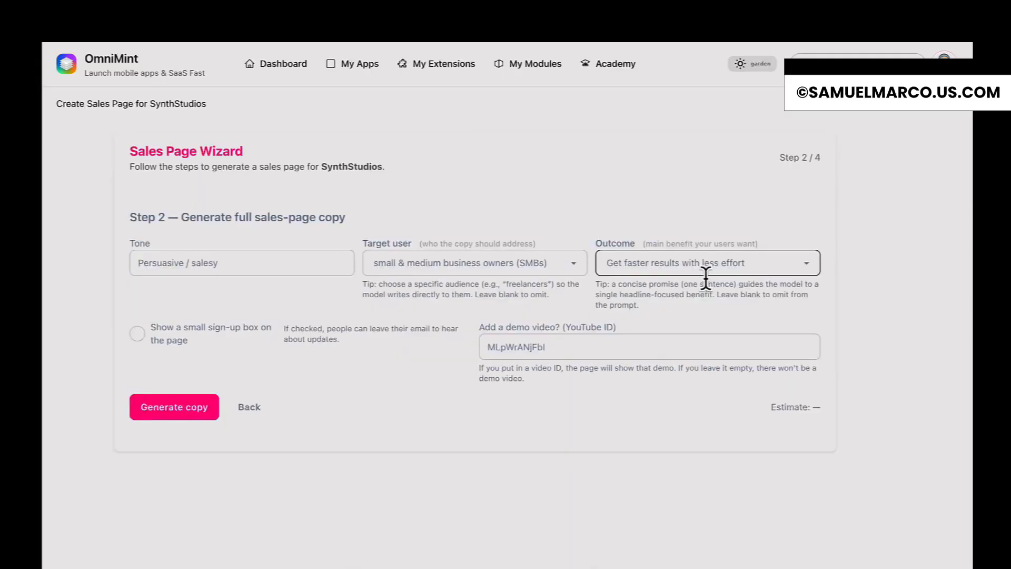
left_click(137, 334)
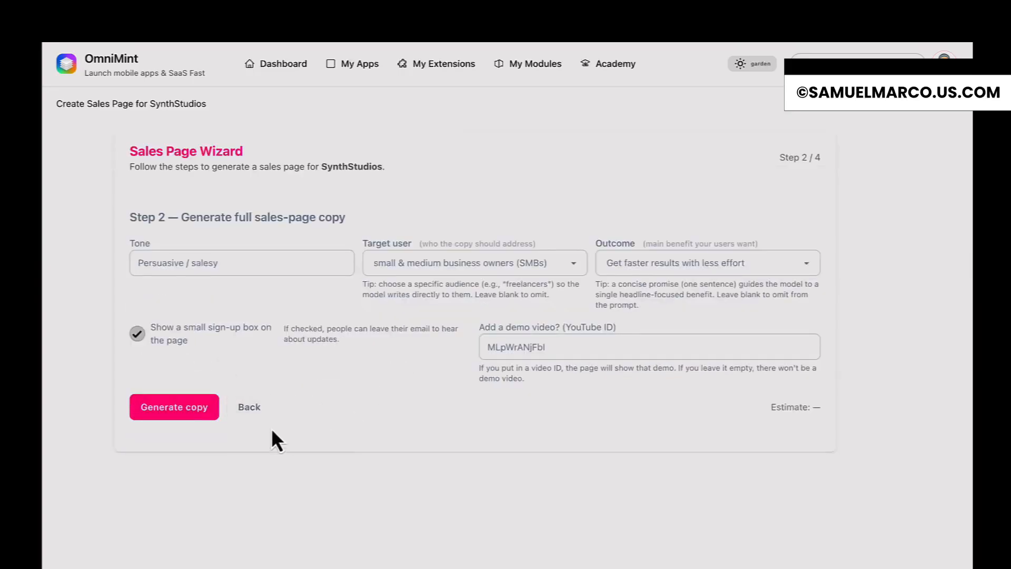
left_click(192, 409)
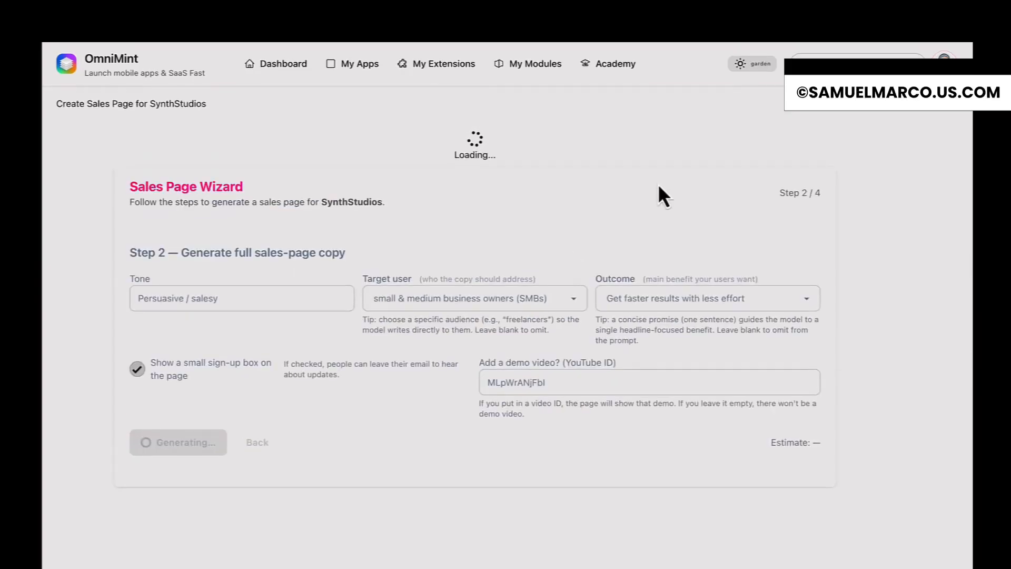
Step: Read the generated sales copy through to its closing call to action and render the sales page from it
scroll(291, 299, "down", 5)
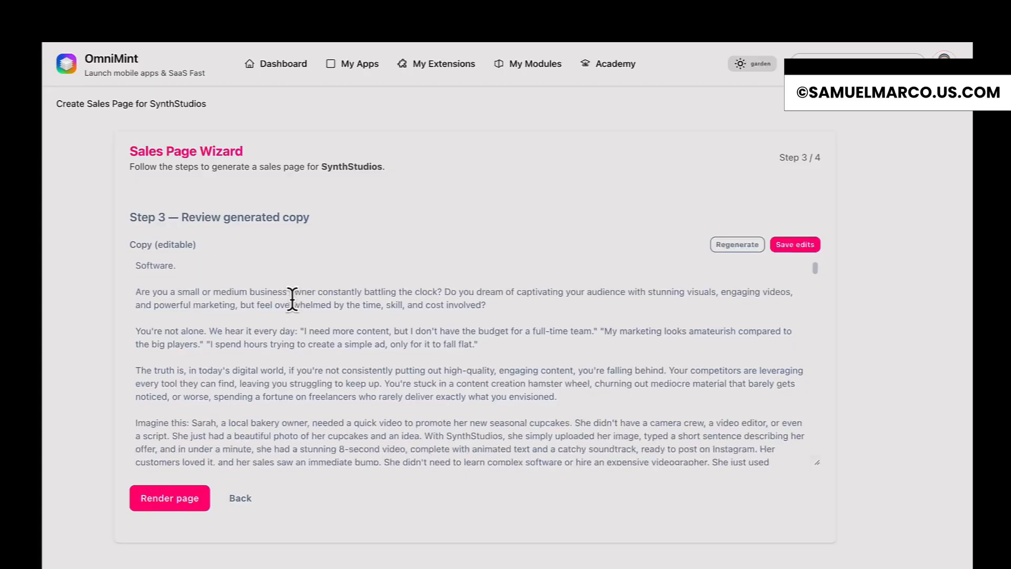
scroll(292, 299, "down", 20)
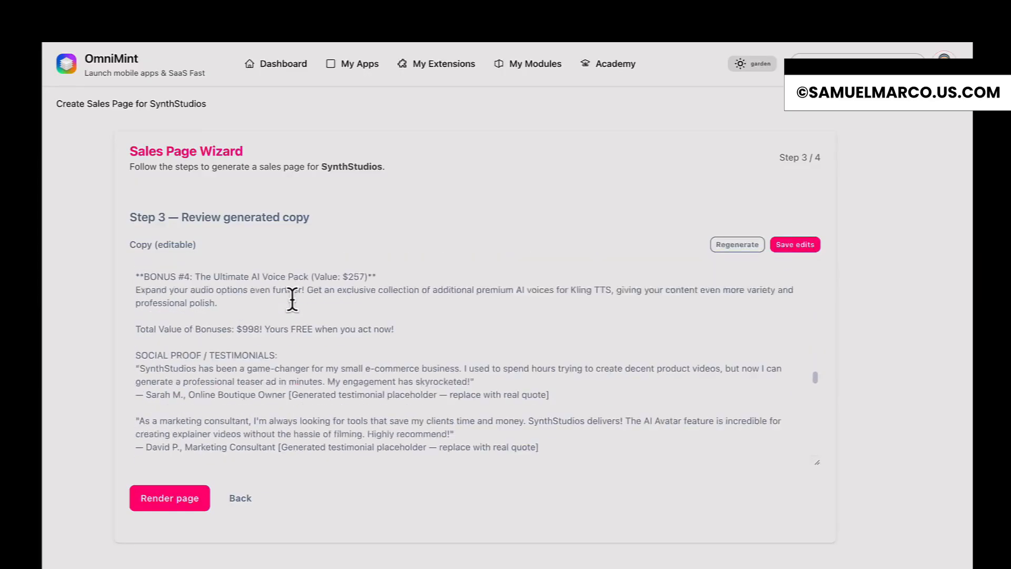
scroll(290, 297, "down", 10)
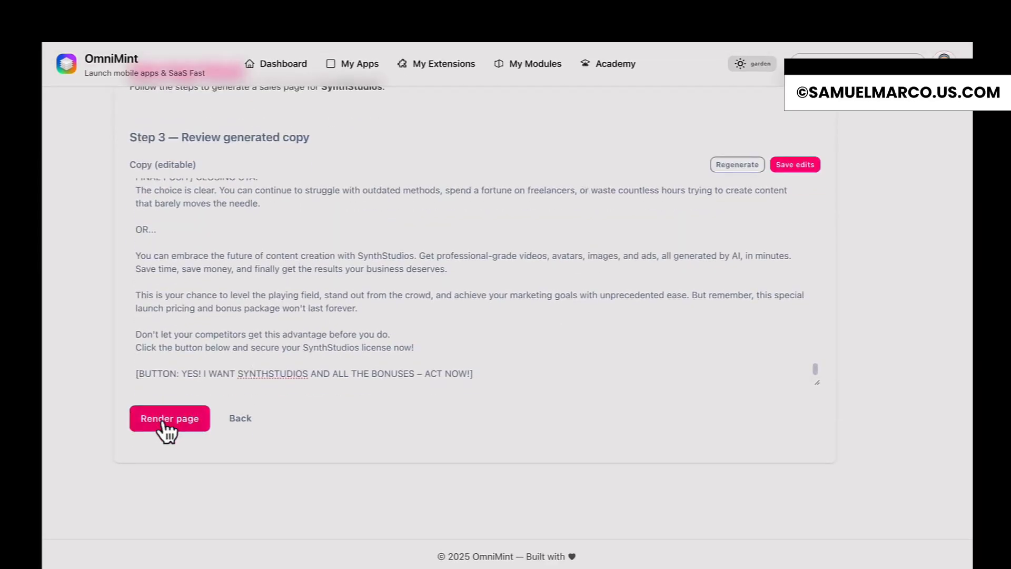
left_click(164, 418)
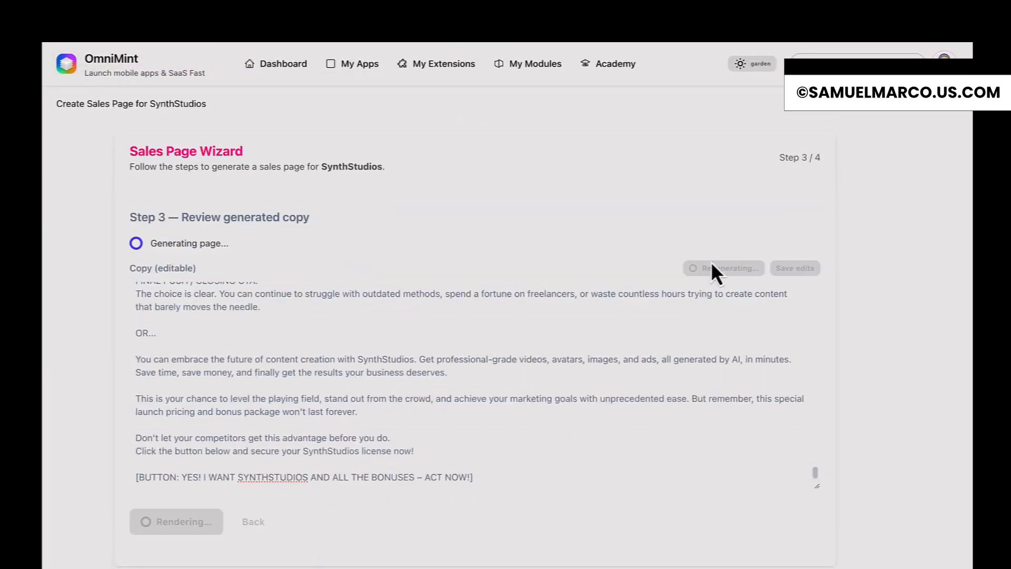
Step: Examine the rendered sales page from headline to bonuses and guarantee in the desktop preview, and switch the preview device to Mobile (375px)
scroll(881, 283, "down", 2)
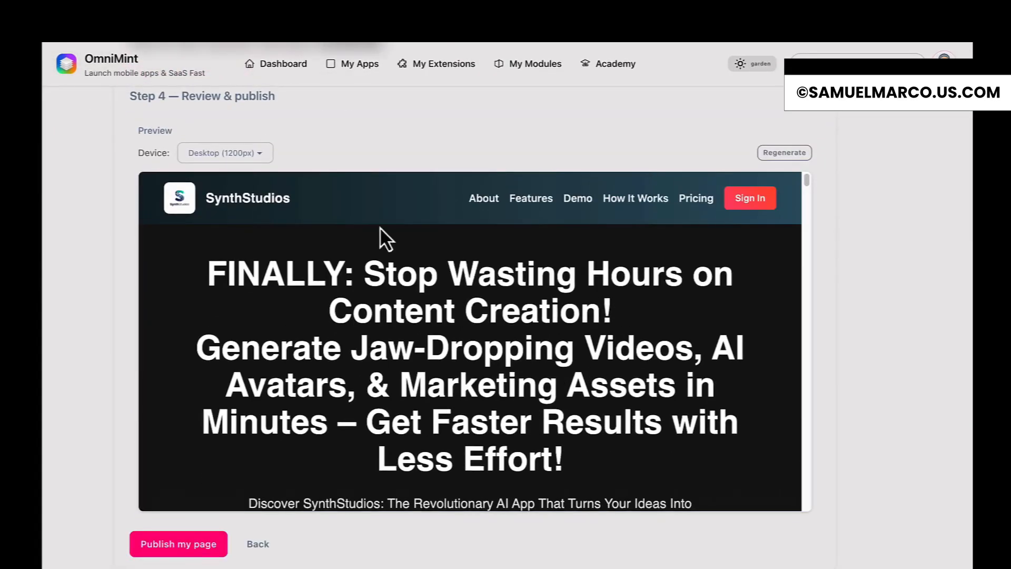
scroll(473, 305, "down", 12)
scroll(470, 294, "down", 10)
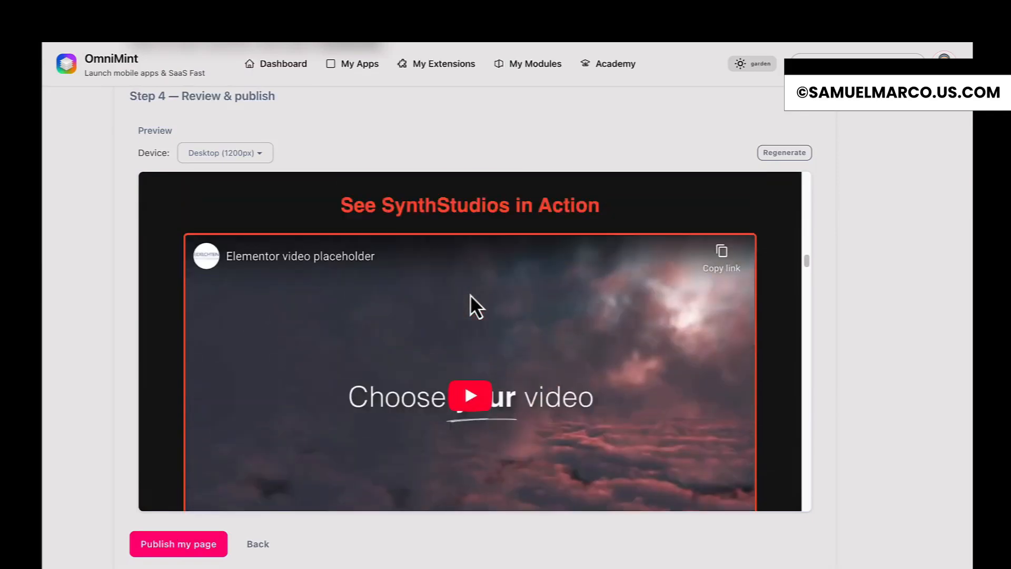
scroll(469, 295, "down", 12)
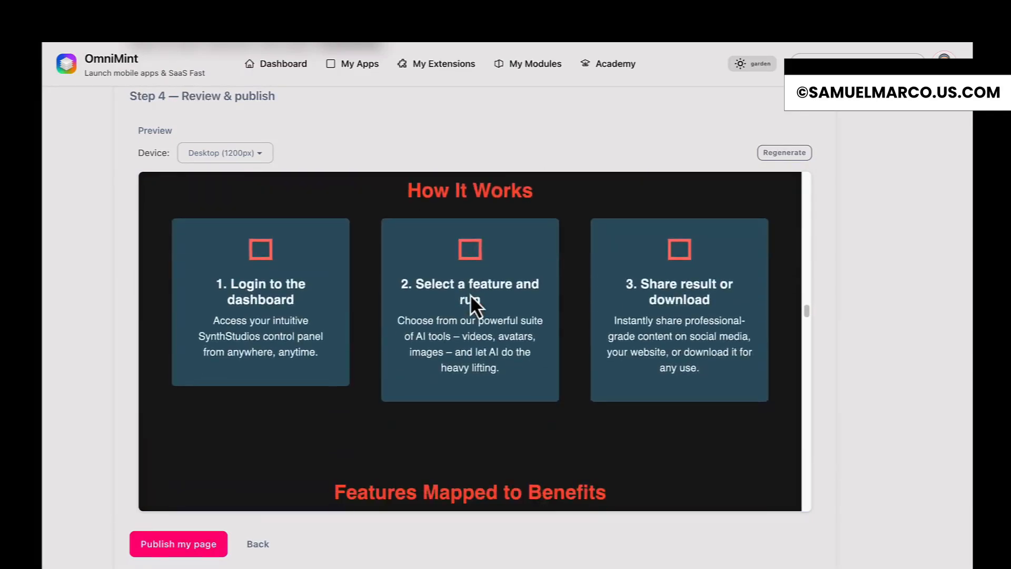
scroll(470, 295, "down", 12)
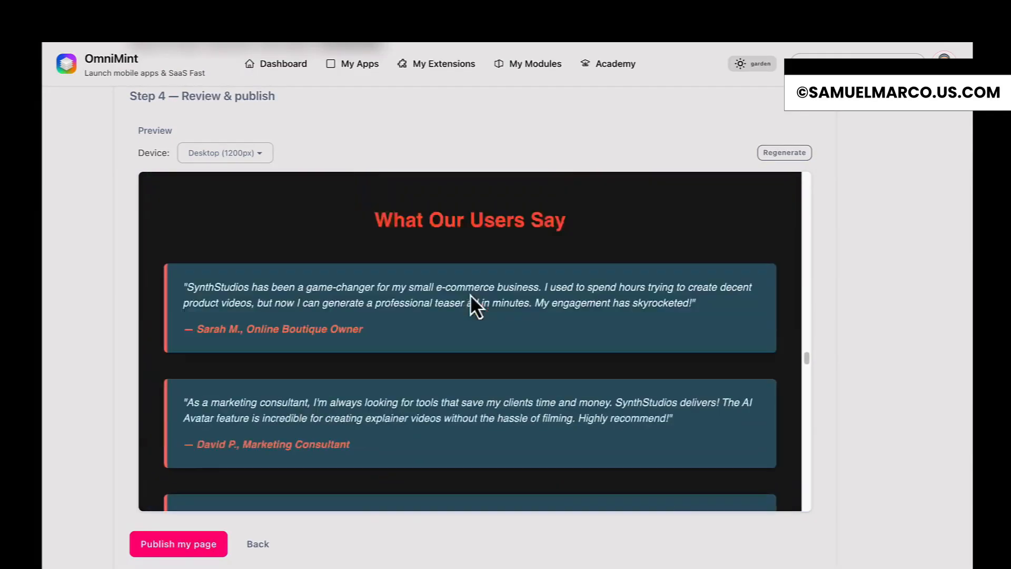
scroll(469, 295, "down", 12)
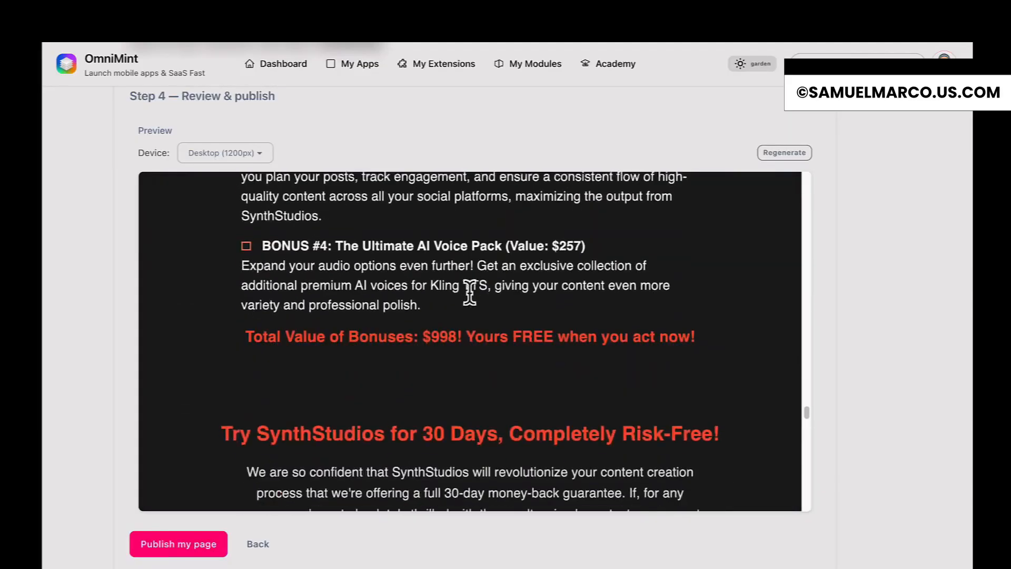
scroll(470, 294, "down", 3)
scroll(470, 295, "up", 20)
left_click(244, 156)
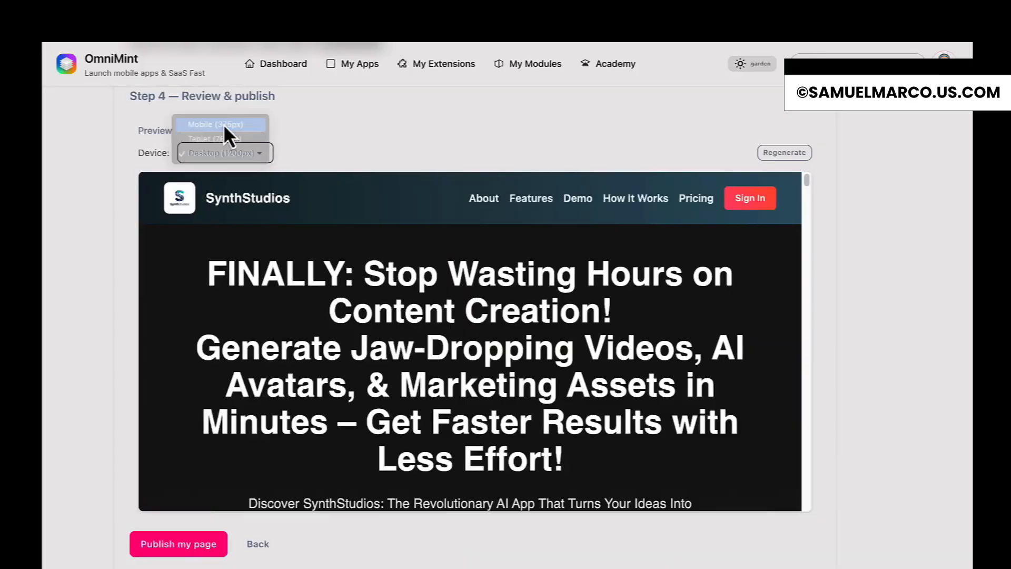
left_click(223, 122)
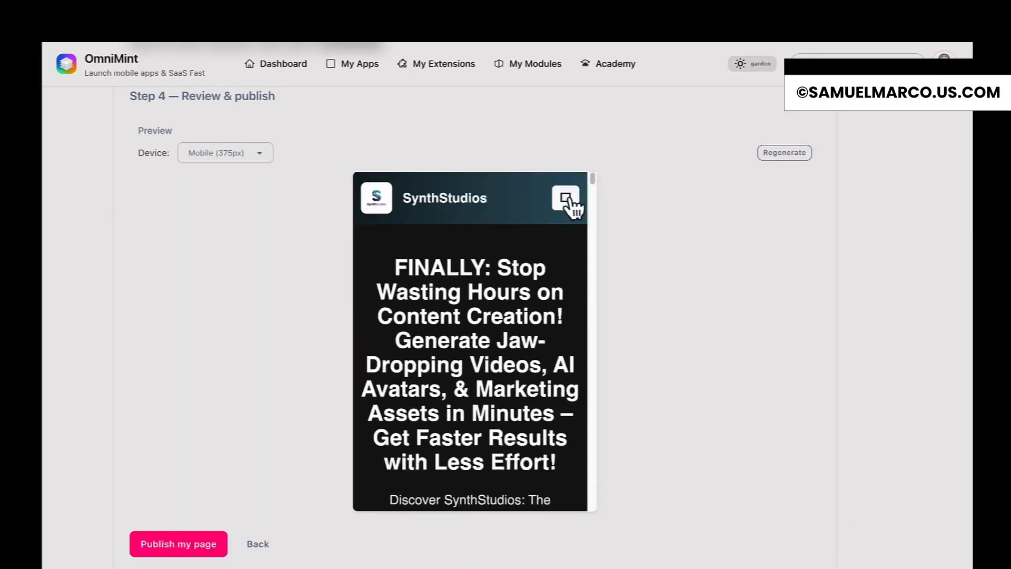
Step: Check the sales page in the mobile preview, toggling its navigation menu and reading down to the features-to-benefits section
left_click(567, 200)
left_click(566, 200)
scroll(508, 328, "down", 15)
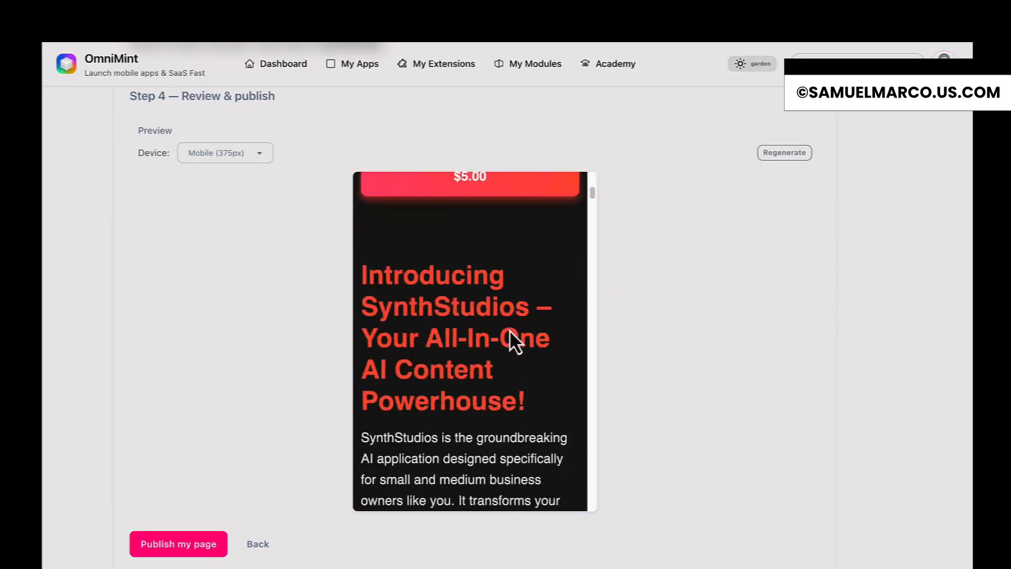
scroll(509, 330, "down", 5)
scroll(510, 336, "up", 6)
scroll(510, 337, "down", 8)
scroll(510, 336, "down", 6)
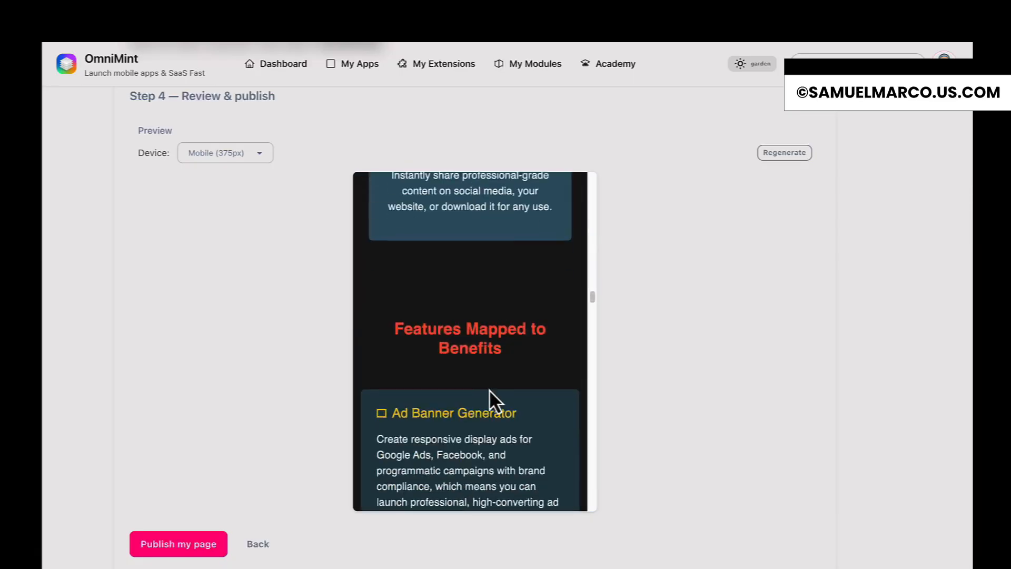
Step: Publish the sales page and preview it from the page editor
left_click(188, 553)
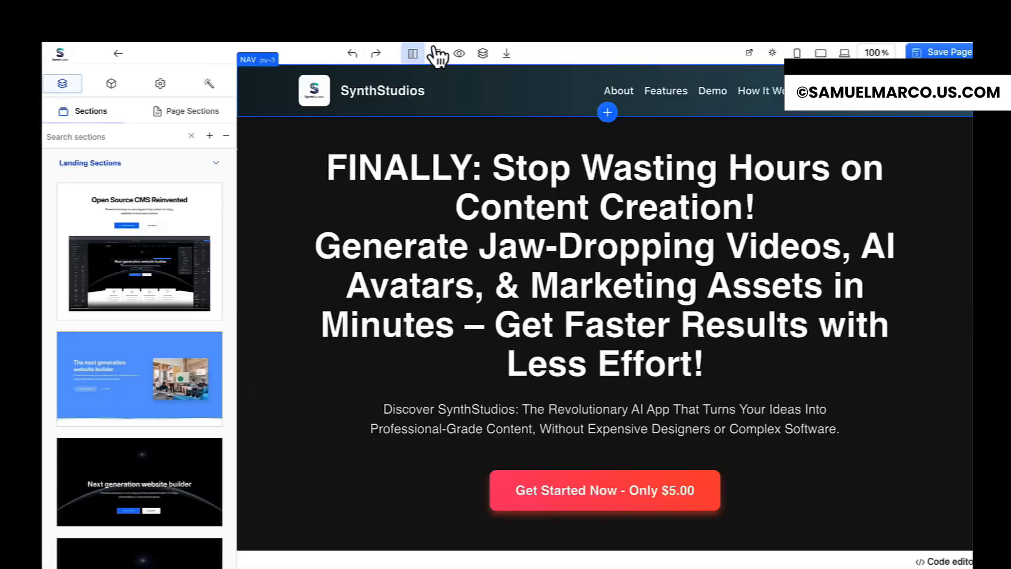
left_click(458, 54)
scroll(567, 260, "down", 15)
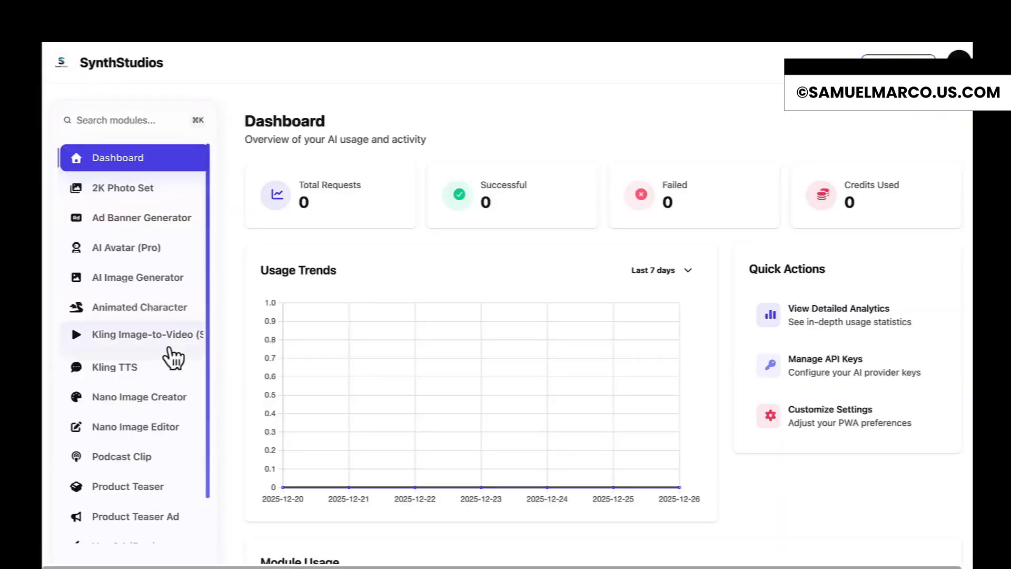
Step: Open the 2K Photo Set module and paste a scene description of a white-bearded TV presenter wearing an "OmniMint AI Suite" t-shirt
scroll(153, 397, "down", 5)
scroll(145, 411, "up", 3)
left_click(126, 162)
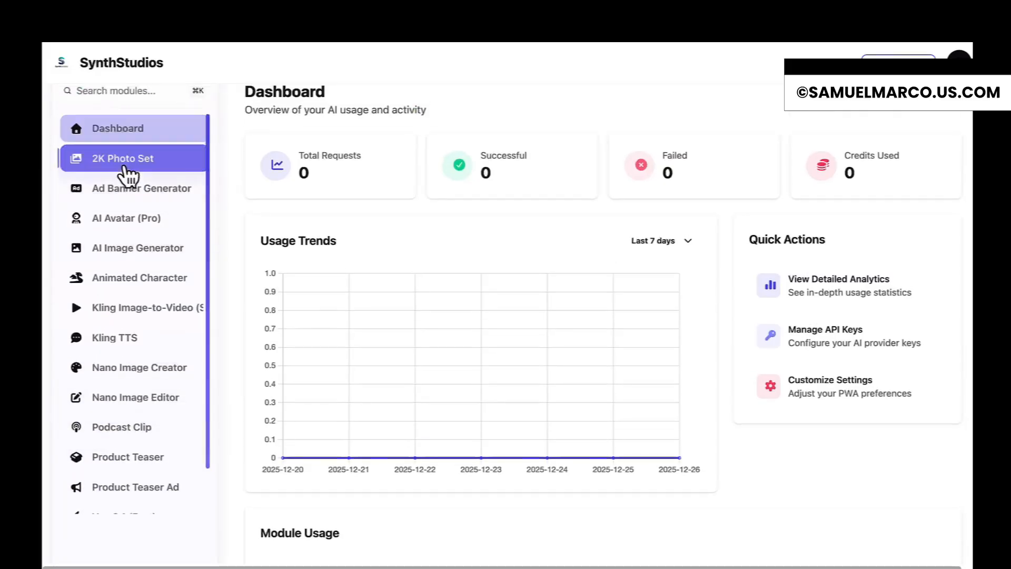
left_click_drag(739, 234, 325, 231)
key("super+v")
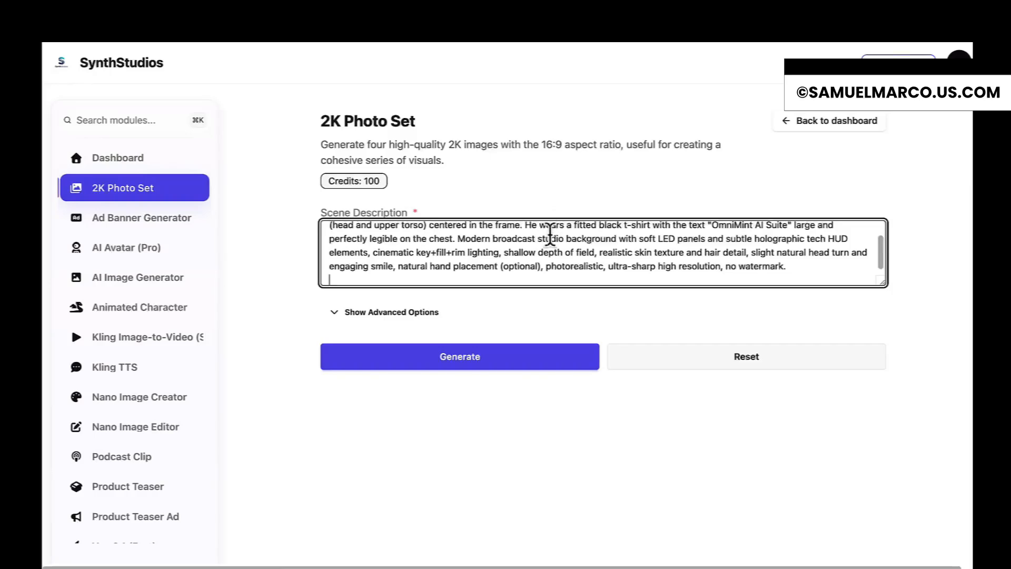
scroll(550, 234, "up", 2)
Step: Review the advanced output options without changing them, and generate the presenter image
left_click(414, 316)
left_click(447, 375)
left_click(367, 316)
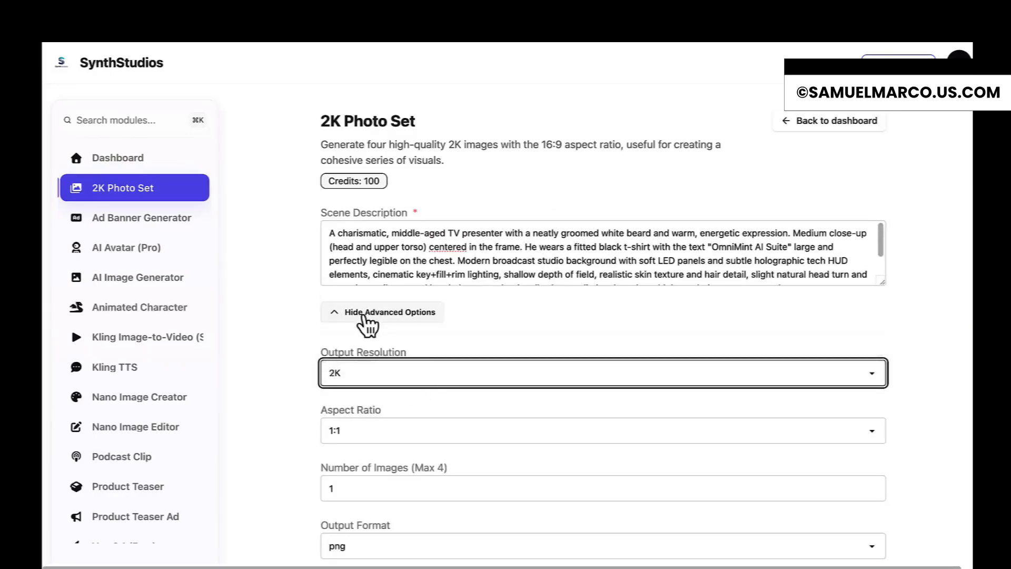
scroll(383, 479, "down", 2)
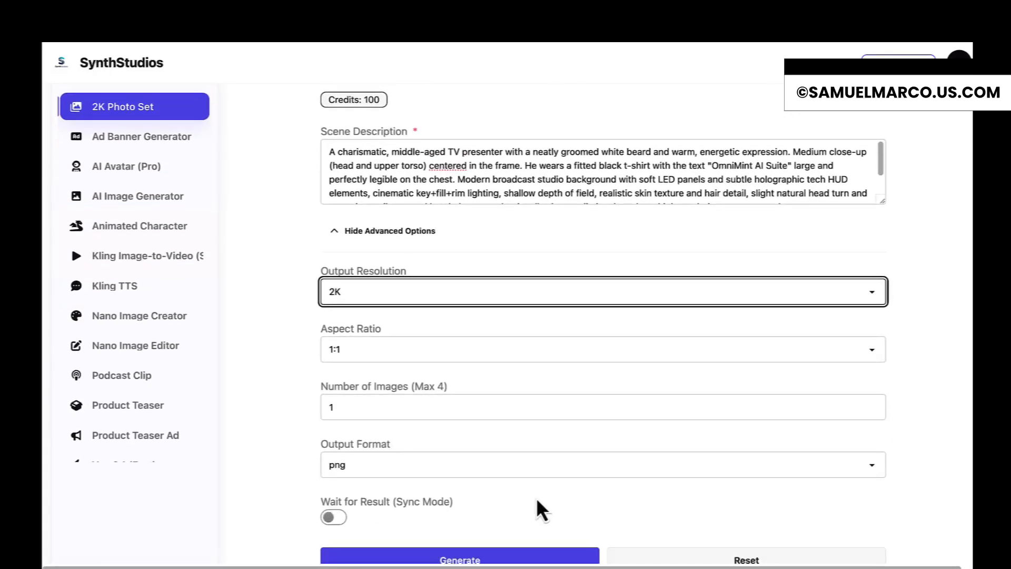
scroll(542, 508, "up", 1)
left_click(389, 273)
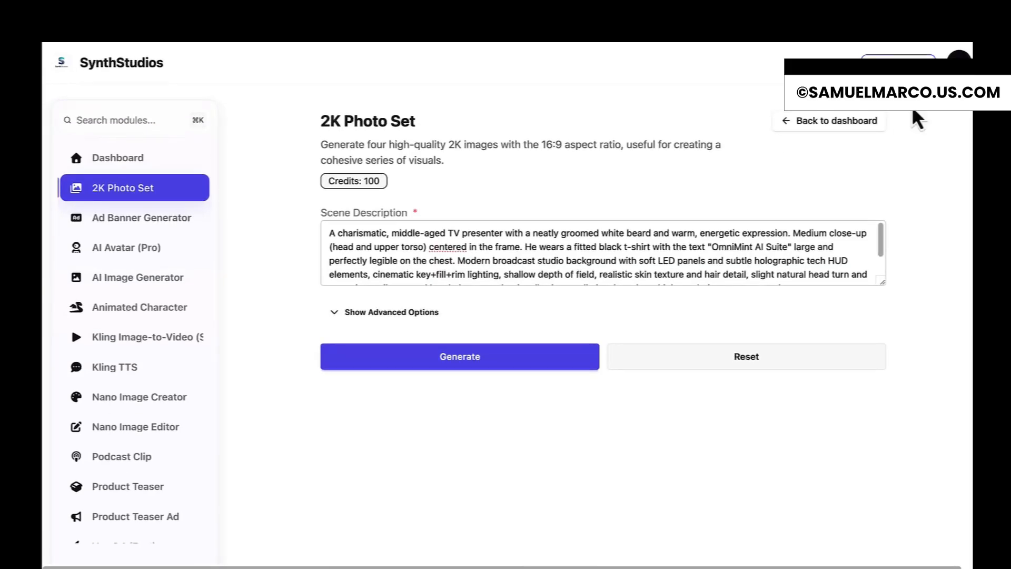
left_click(500, 356)
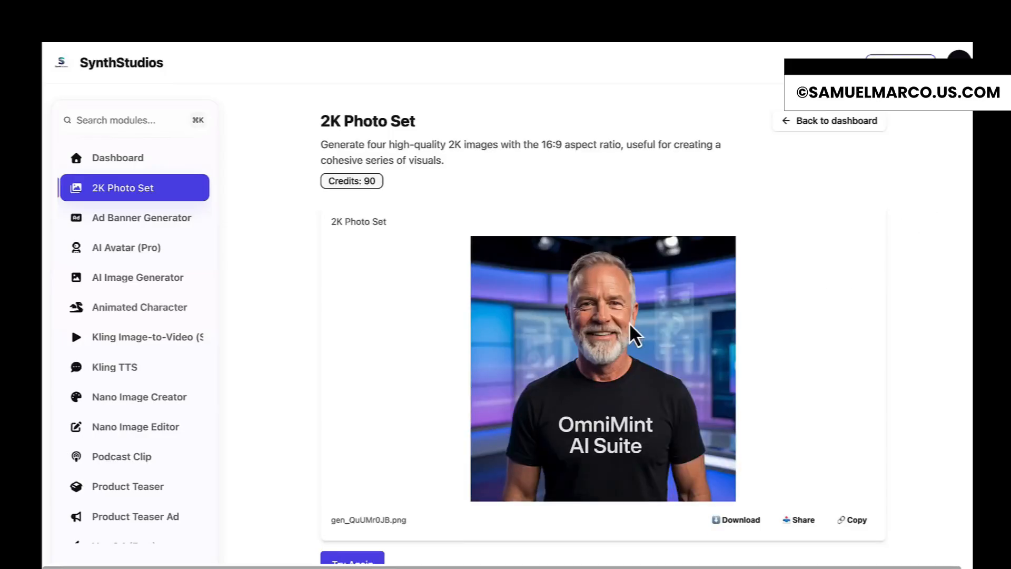
scroll(831, 276, "down", 1)
scroll(784, 318, "up", 1)
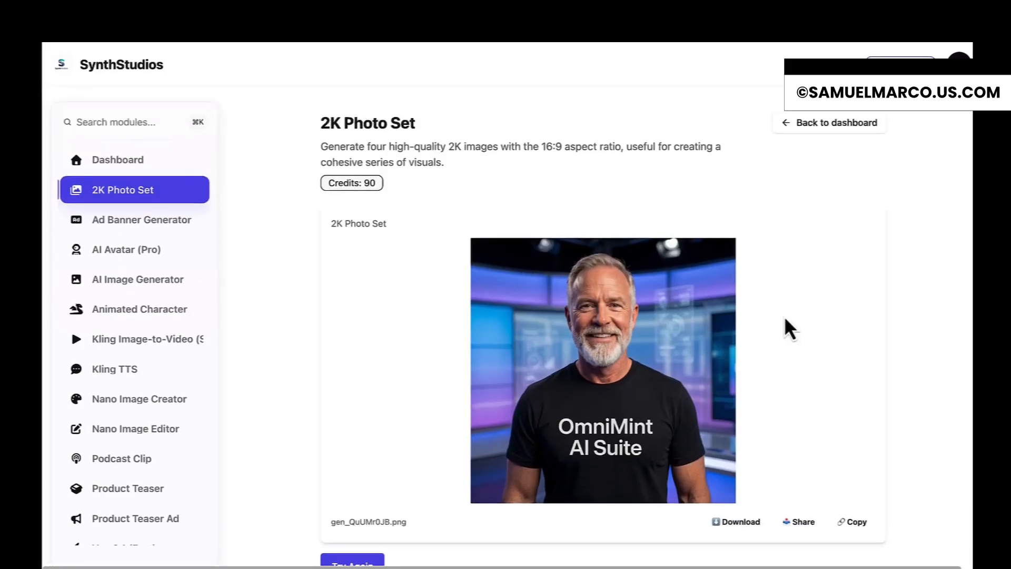
Step: Open the generated presenter image from the gallery, download it as gen_QuUMr0JB.png, and close its preview
left_click(958, 59)
left_click(876, 163)
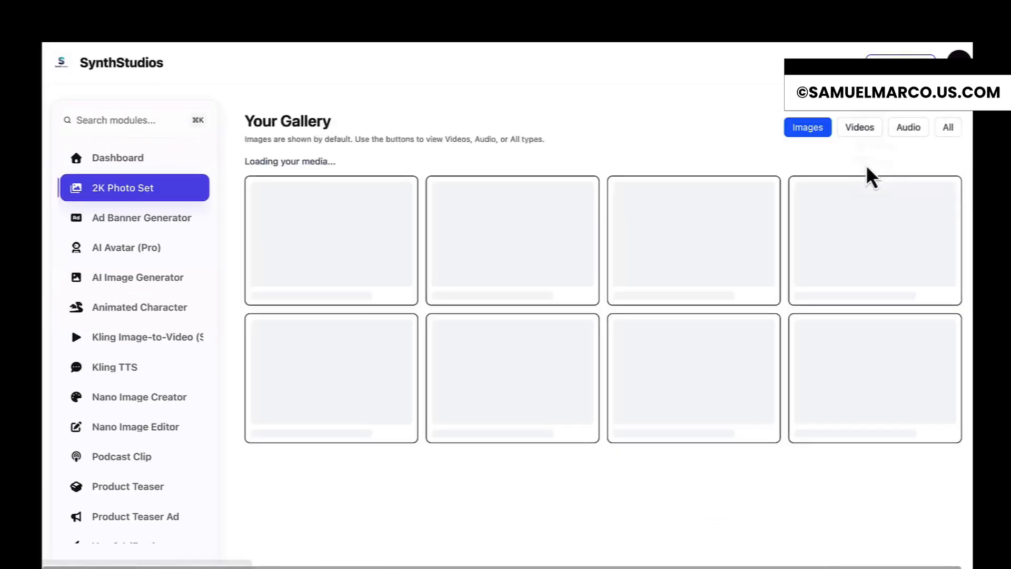
left_click(312, 247)
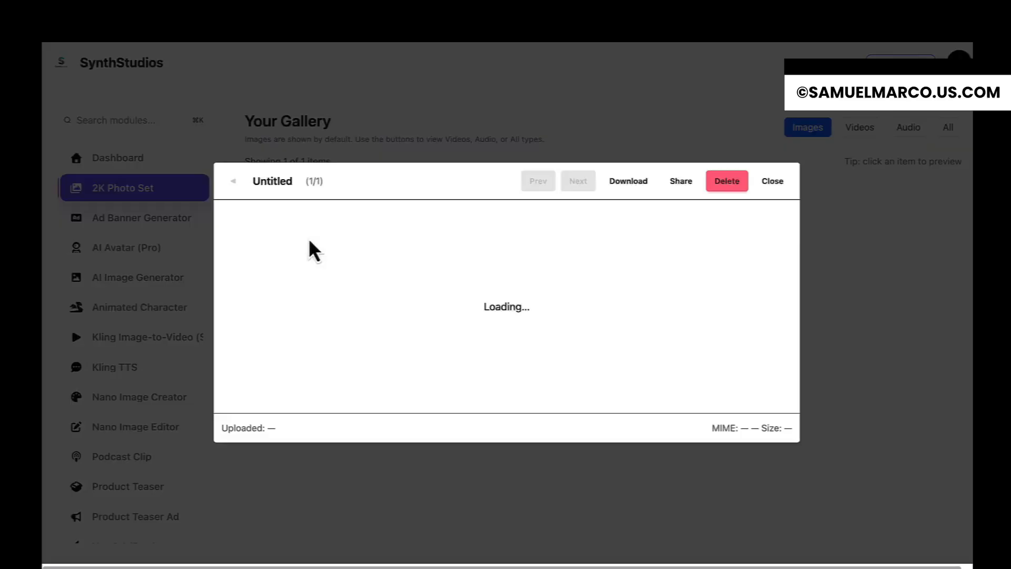
left_click(626, 94)
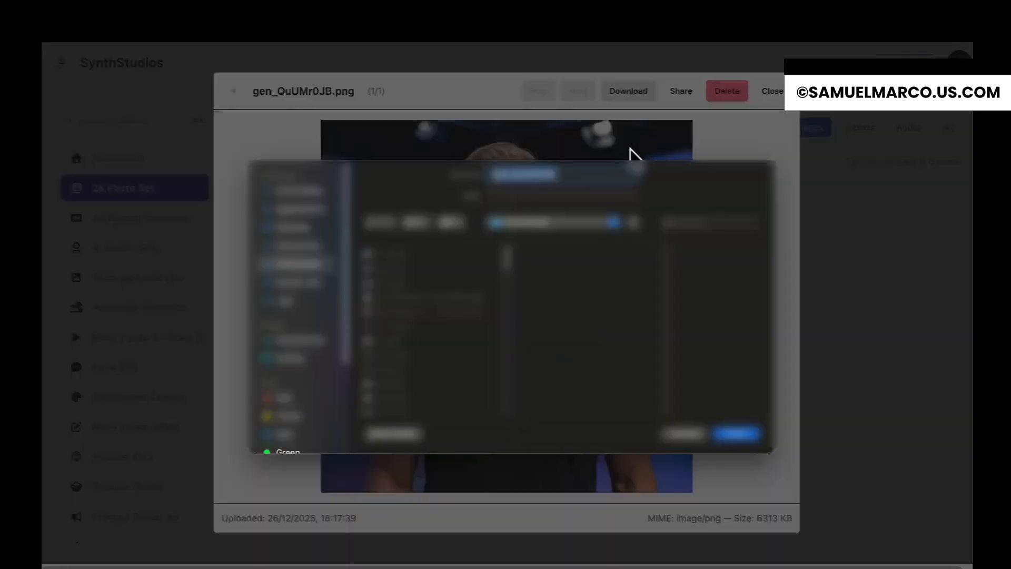
left_click(735, 434)
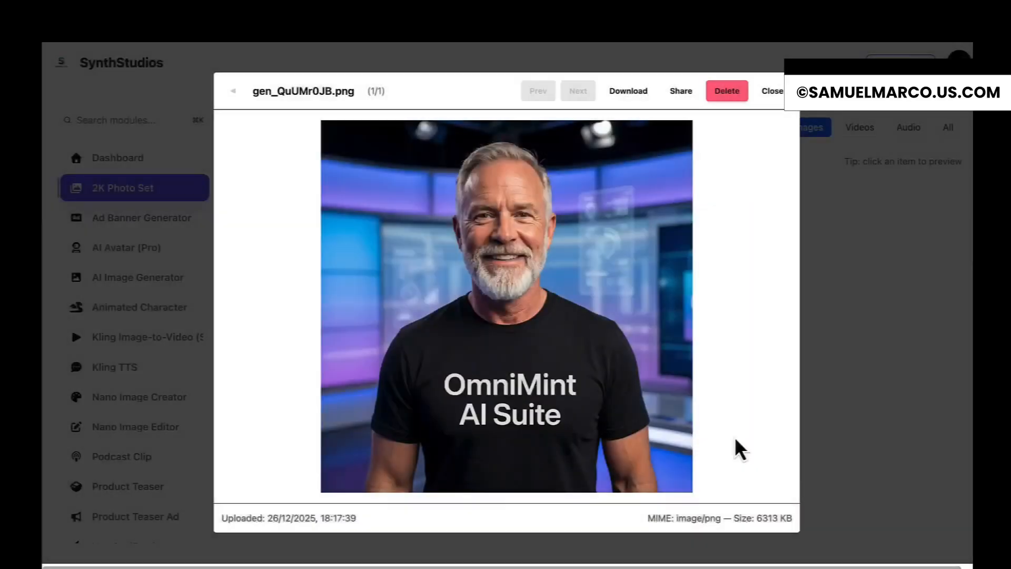
key("Escape")
Step: In Veo 3.1 Fast Video, paste the motion prompt ending with the "Stop dreaming. Start building." script and add gen_QuUMr0JB.png as base image
scroll(149, 421, "down", 3)
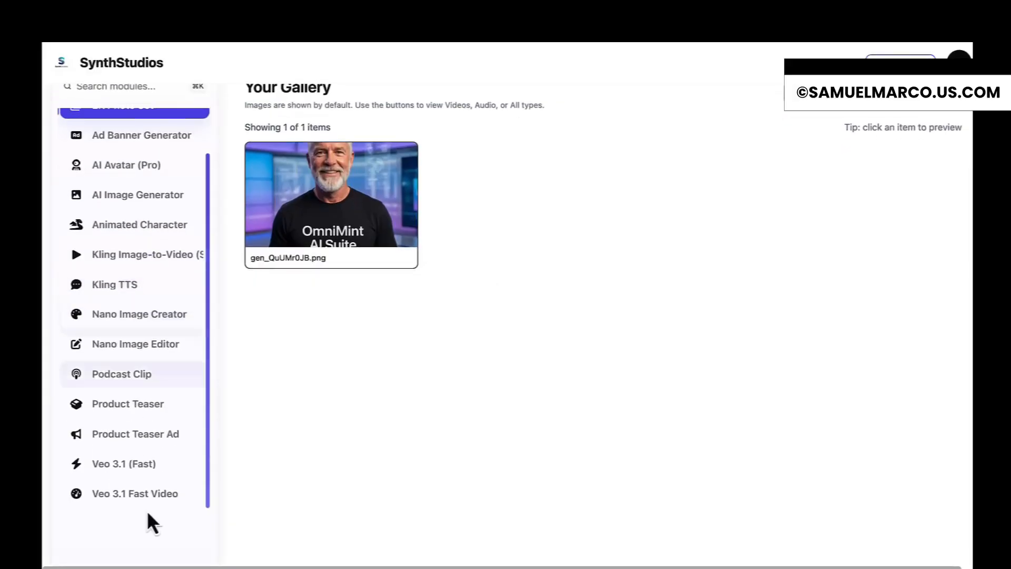
left_click(194, 514)
left_click(510, 238)
key("ctrl+v")
left_click(398, 320)
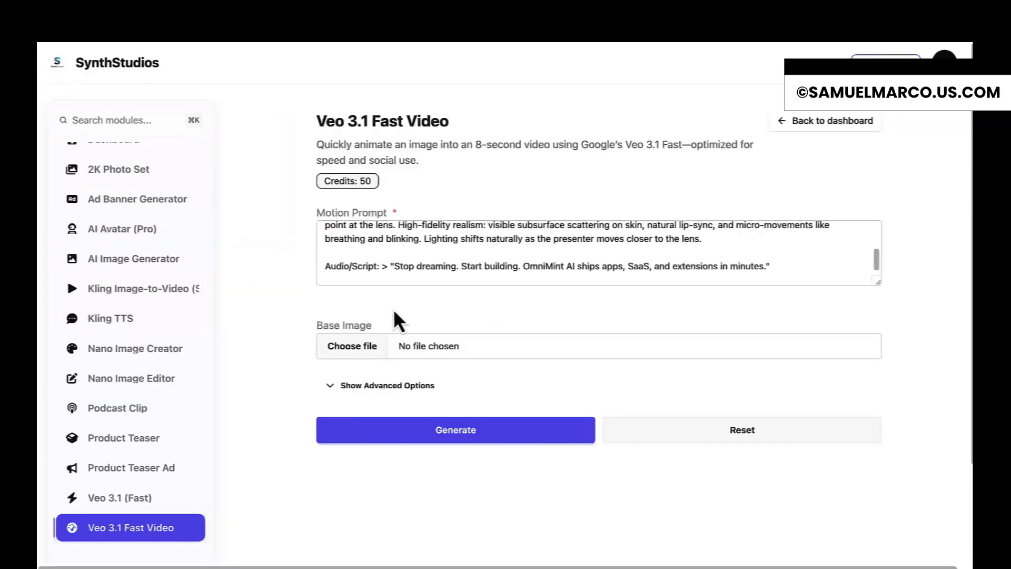
left_click(352, 350)
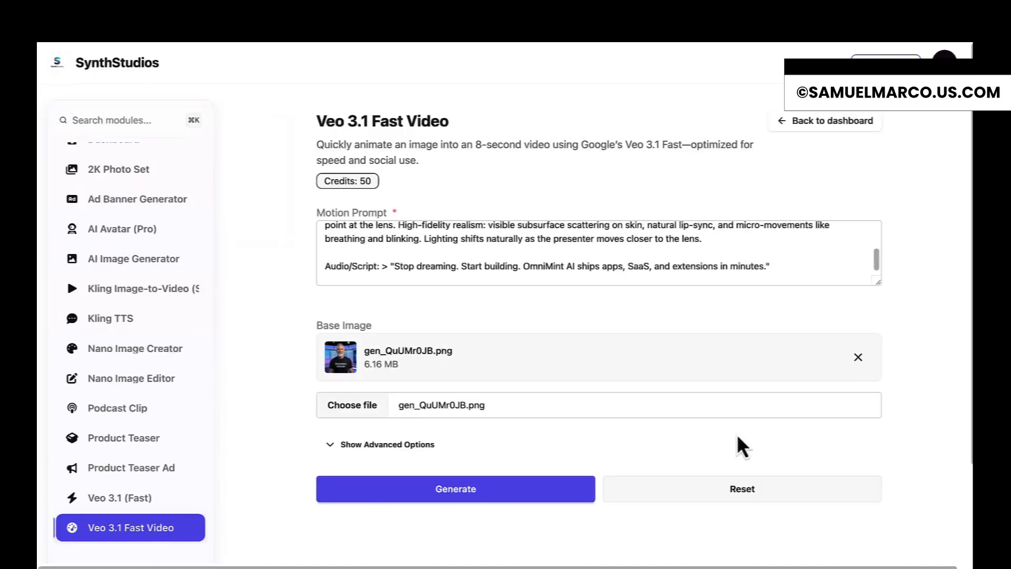
Step: Show the advanced video options and check the quality, frame shape and sound settings
left_click(419, 447)
scroll(480, 467, "down", 3)
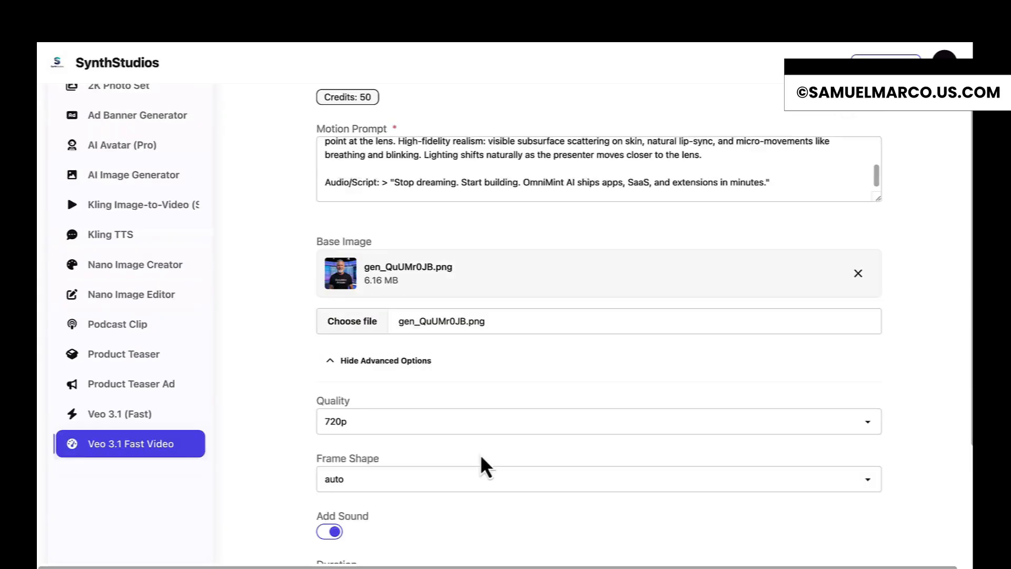
scroll(480, 467, "down", 1)
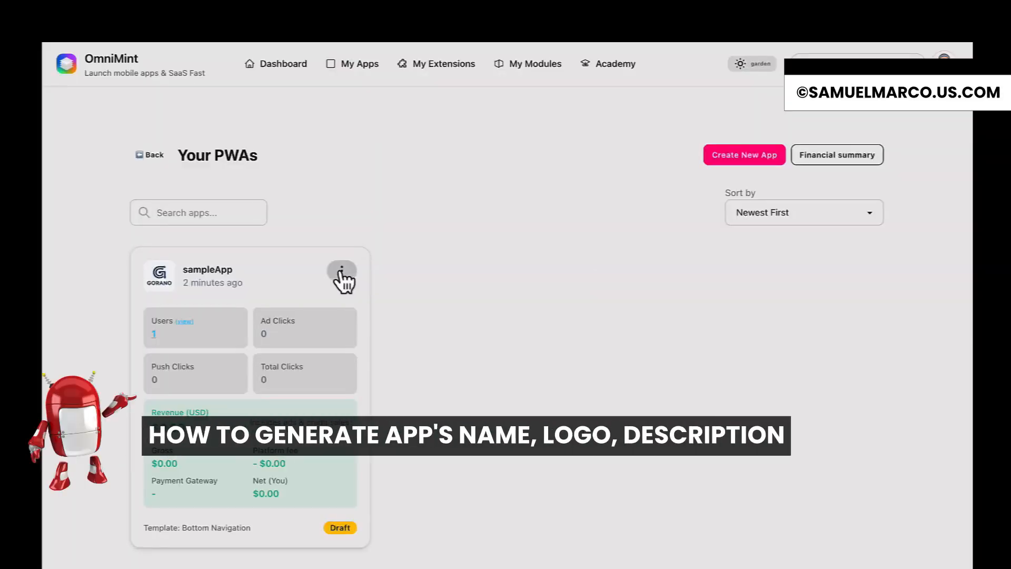
Step: Open sampleApp for editing, look over its attached modules, and bring up its manifest details
left_click(342, 270)
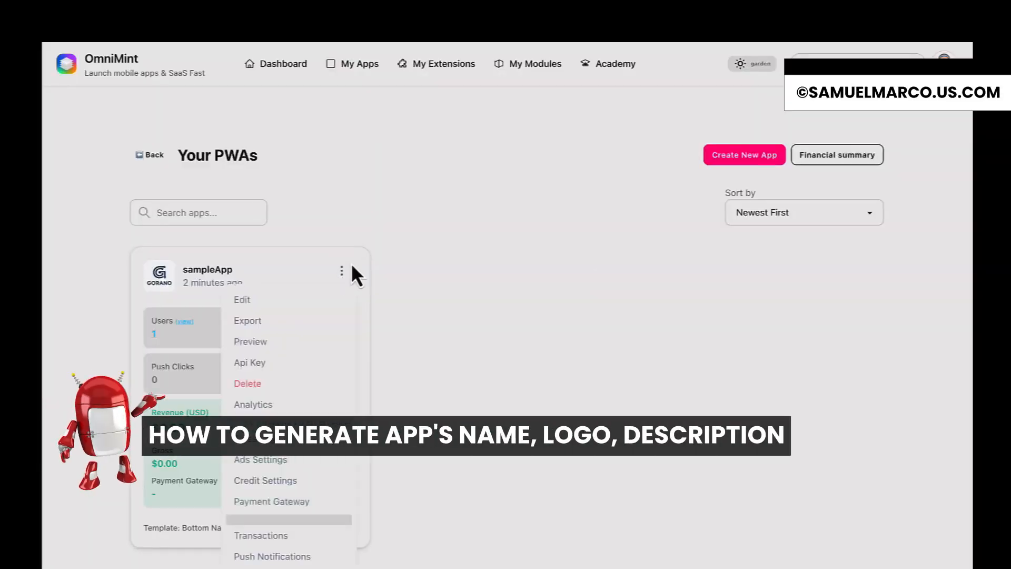
left_click(276, 300)
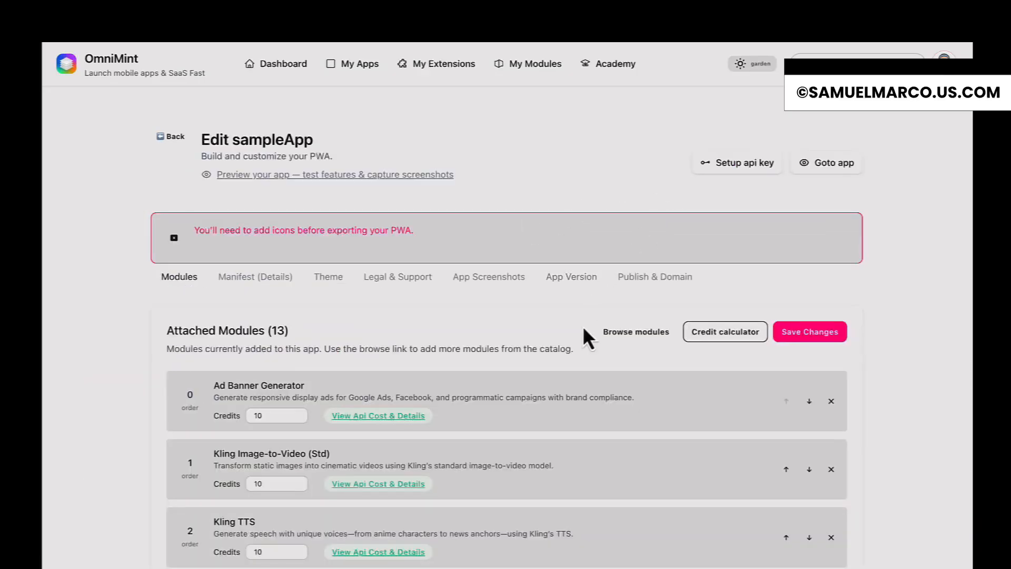
scroll(584, 316, "down", 10)
scroll(583, 337, "up", 8)
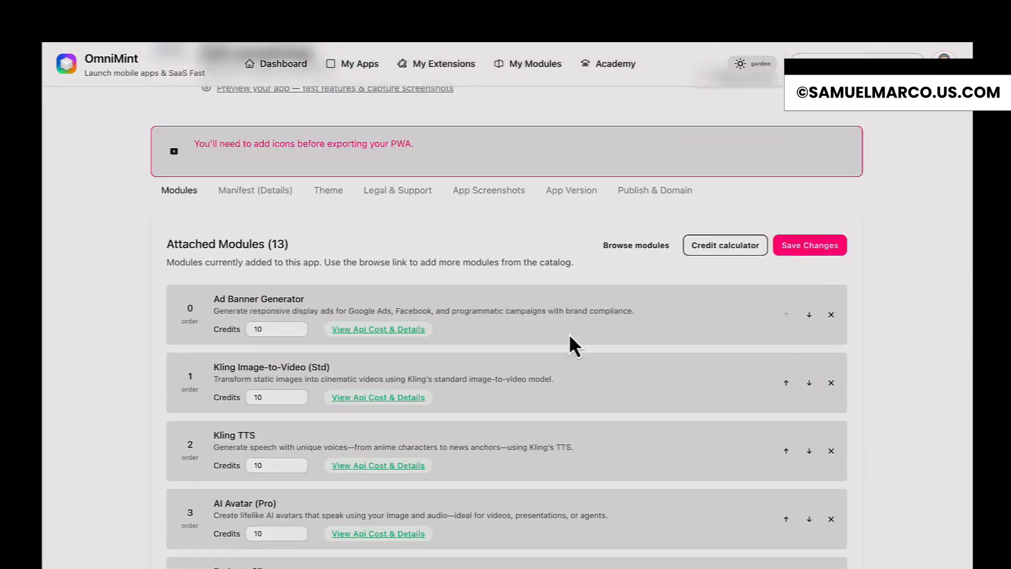
left_click(283, 197)
scroll(637, 258, "down", 1)
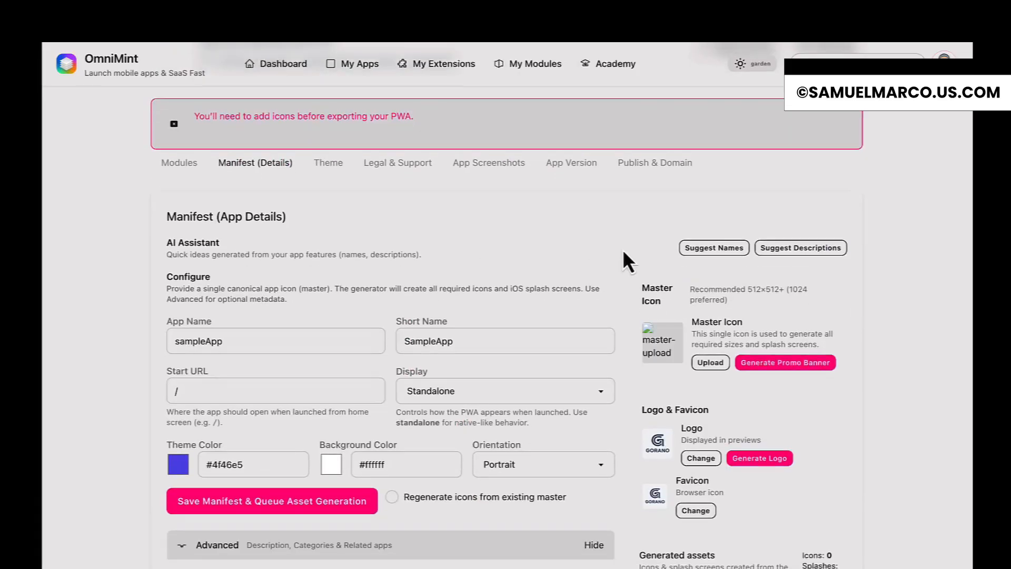
Step: Request AI name suggestions for the app and use SynthStudios as its name
left_click(701, 250)
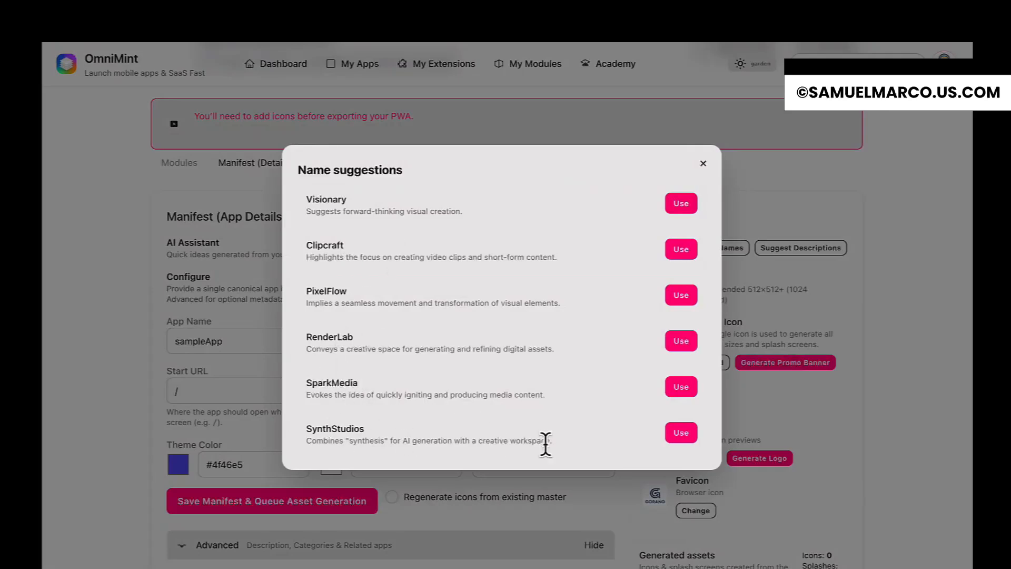
left_click(681, 435)
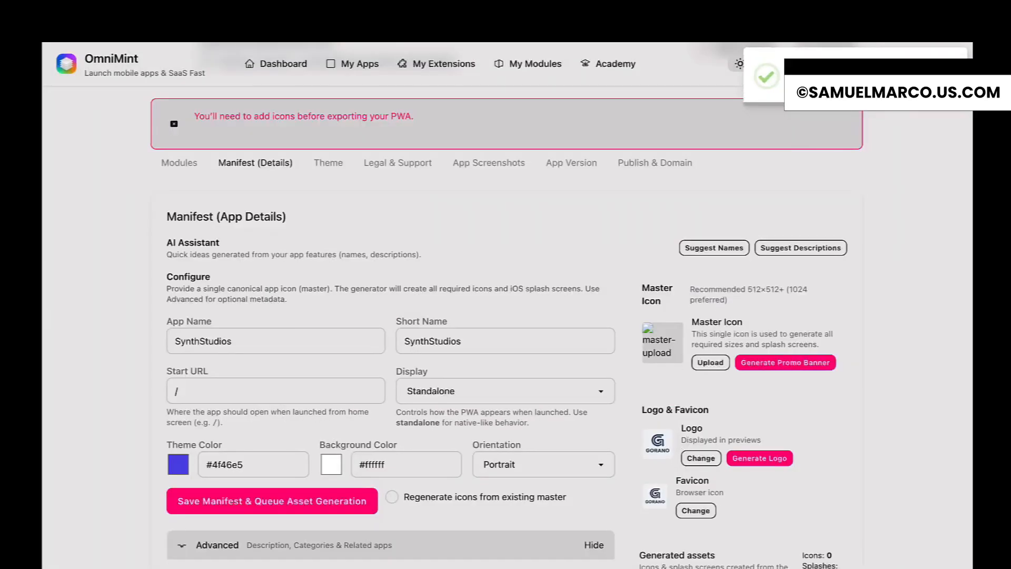
left_click(194, 341)
Step: Request AI description suggestions and use the one starting "Transform your ideas into engaging content effortlessly" as the app's description
left_click(809, 247)
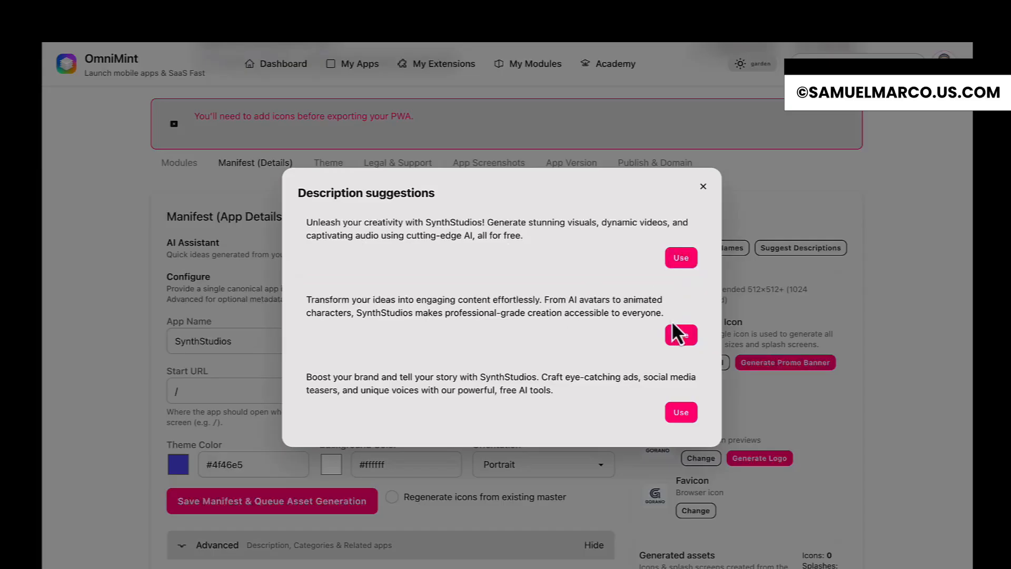
left_click(679, 334)
scroll(419, 340, "down", 3)
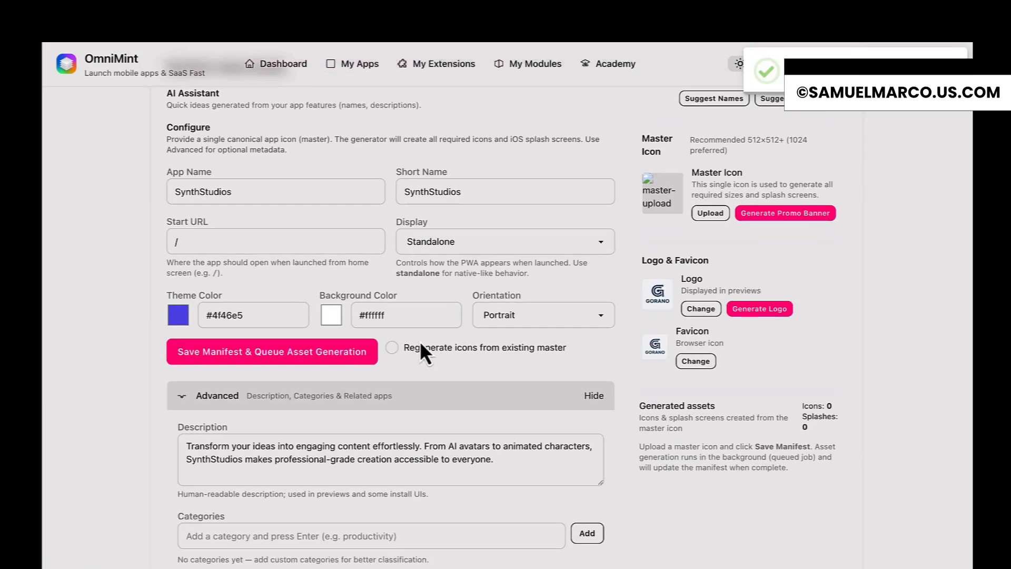
left_click_drag(185, 377, 476, 406)
left_click(476, 406)
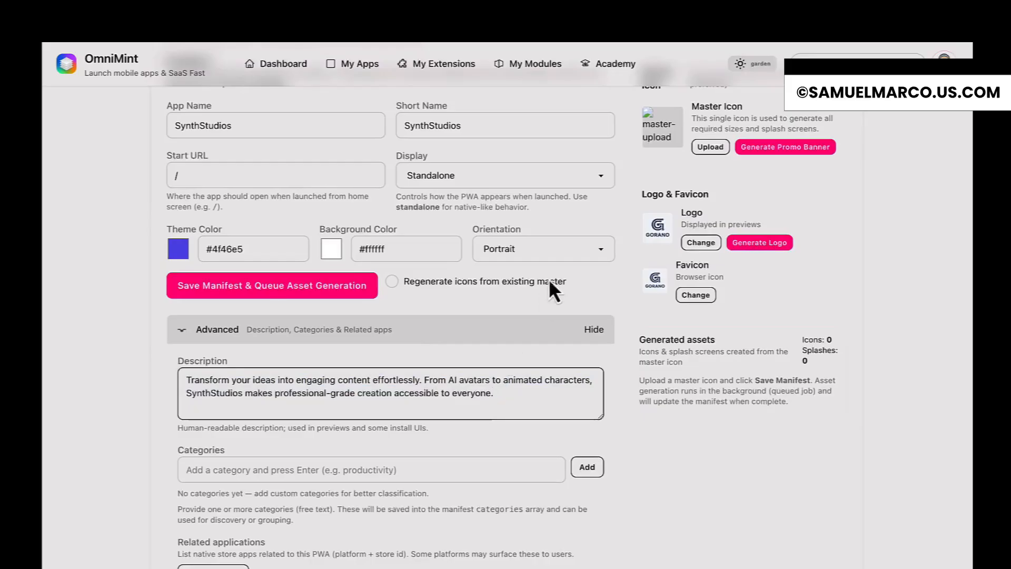
Step: Generate an AI logo for SynthStudios, apply it as the app's logo, and close the logo generator
scroll(549, 284, "up", 4)
left_click(757, 424)
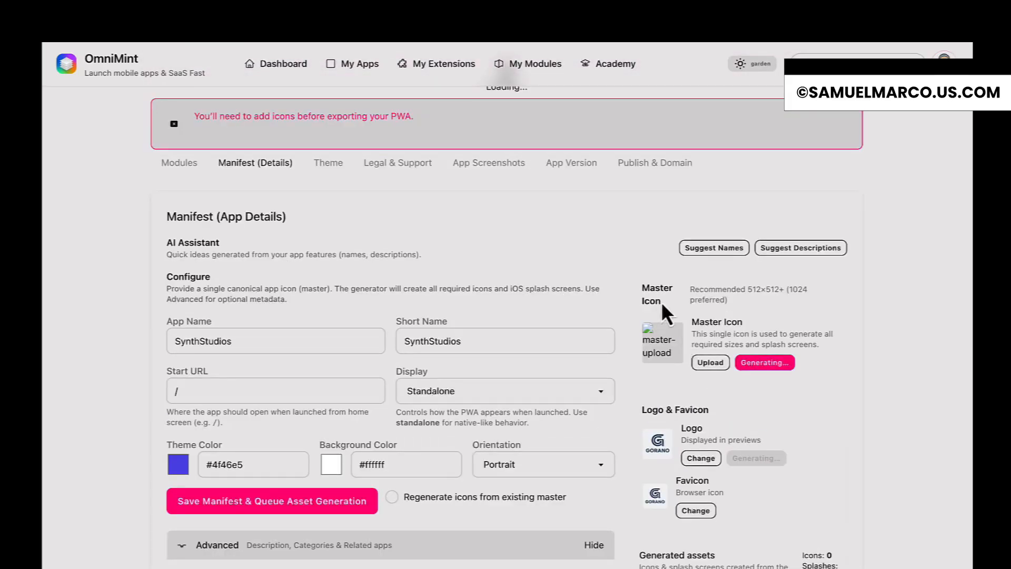
scroll(652, 257, "up", 1)
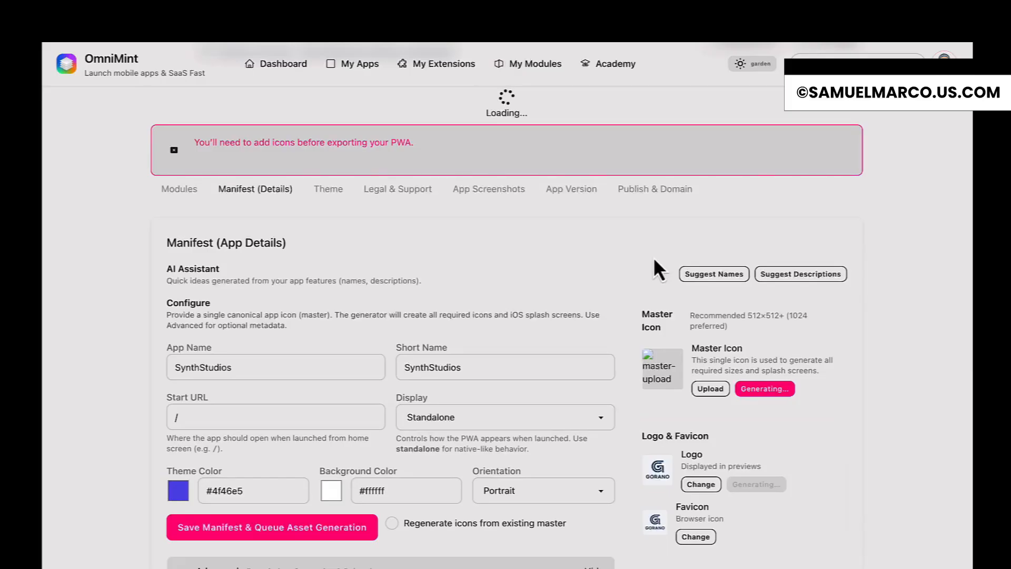
scroll(653, 257, "up", 1)
scroll(653, 257, "down", 1)
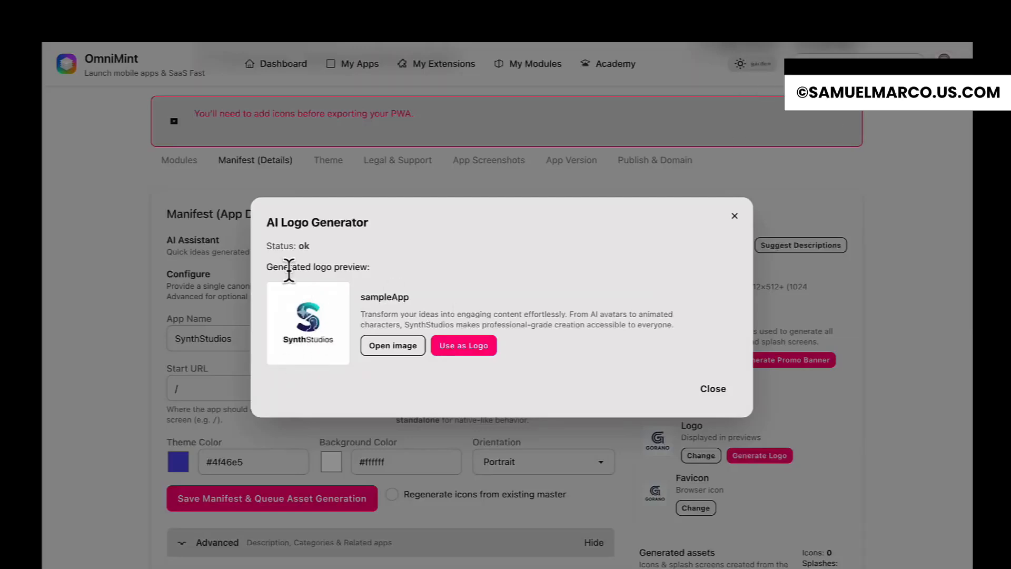
left_click(463, 346)
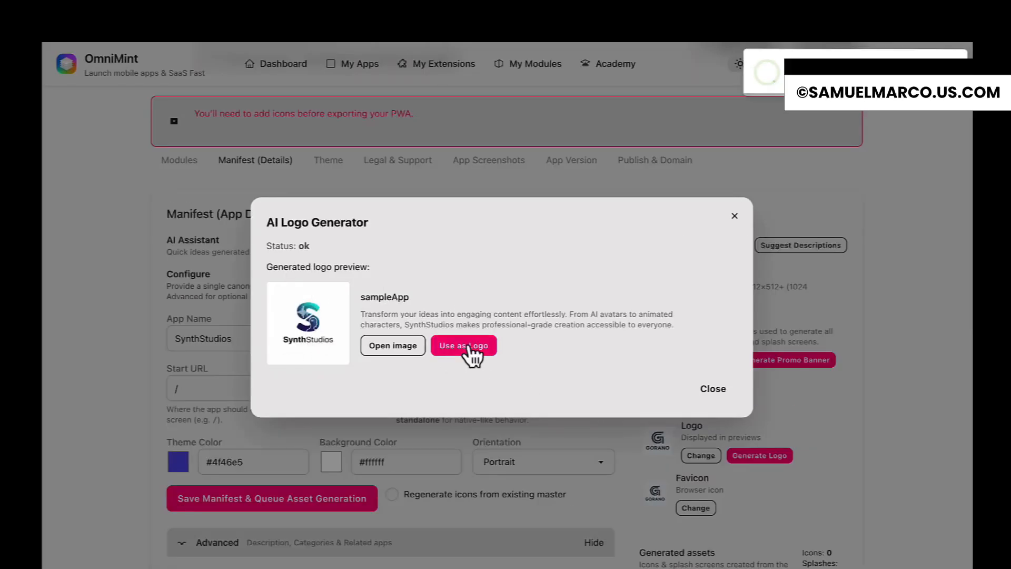
left_click(712, 390)
Step: Generate an AI promo banner for SynthStudios, use it as the master icon, and close the banner generator
scroll(659, 387, "down", 3)
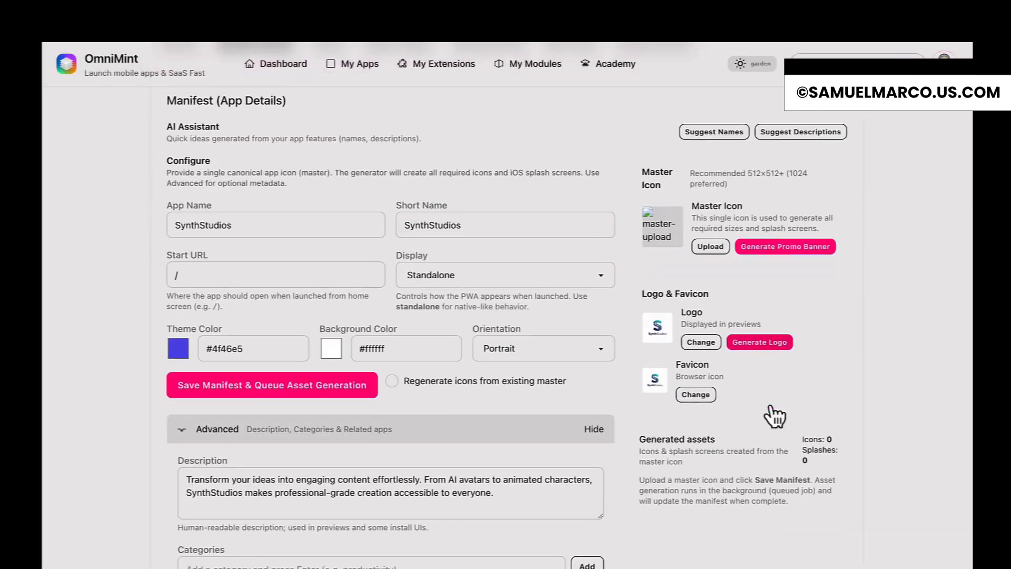
scroll(770, 399, "up", 3)
left_click(795, 357)
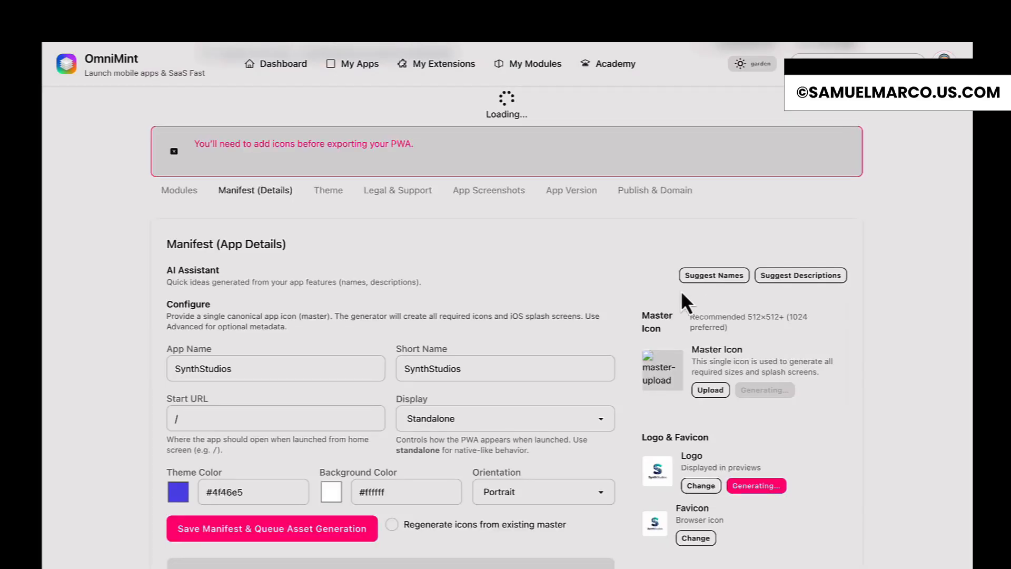
scroll(627, 266, "up", 1)
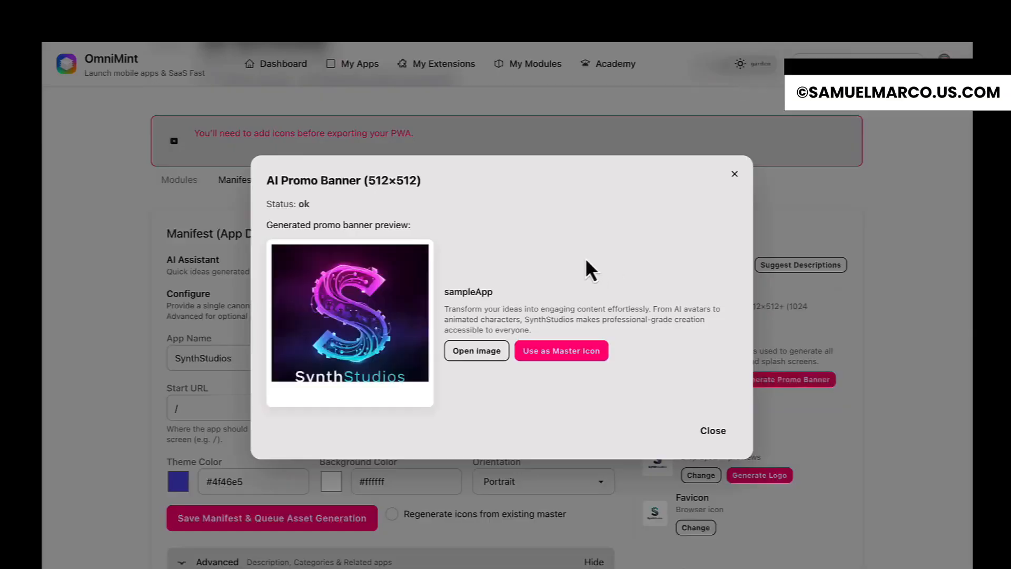
left_click(577, 352)
left_click(713, 430)
Step: Enable regenerating icons from the existing master and save the manifest to queue asset generation
scroll(541, 290, "down", 5)
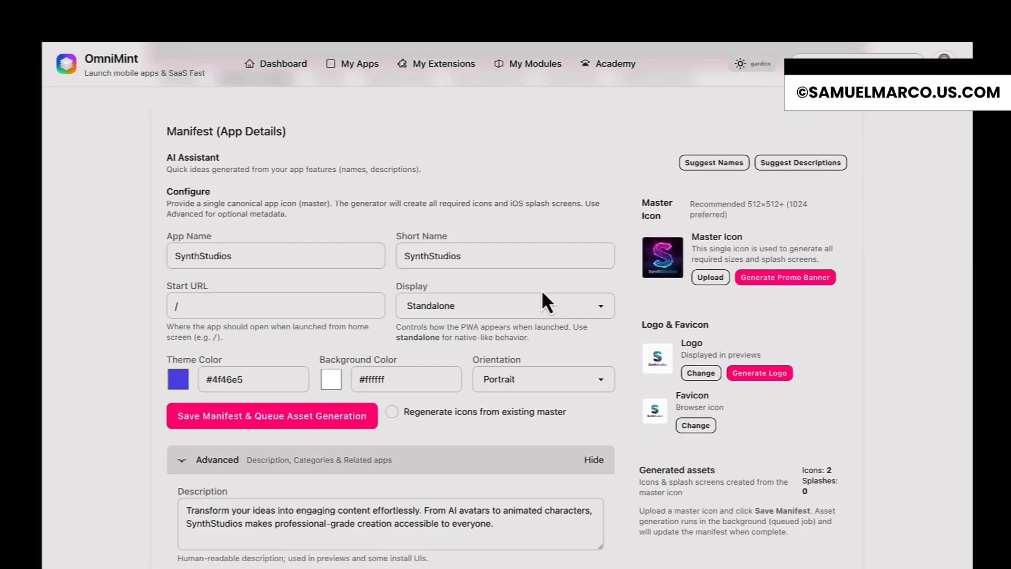
left_click(688, 371)
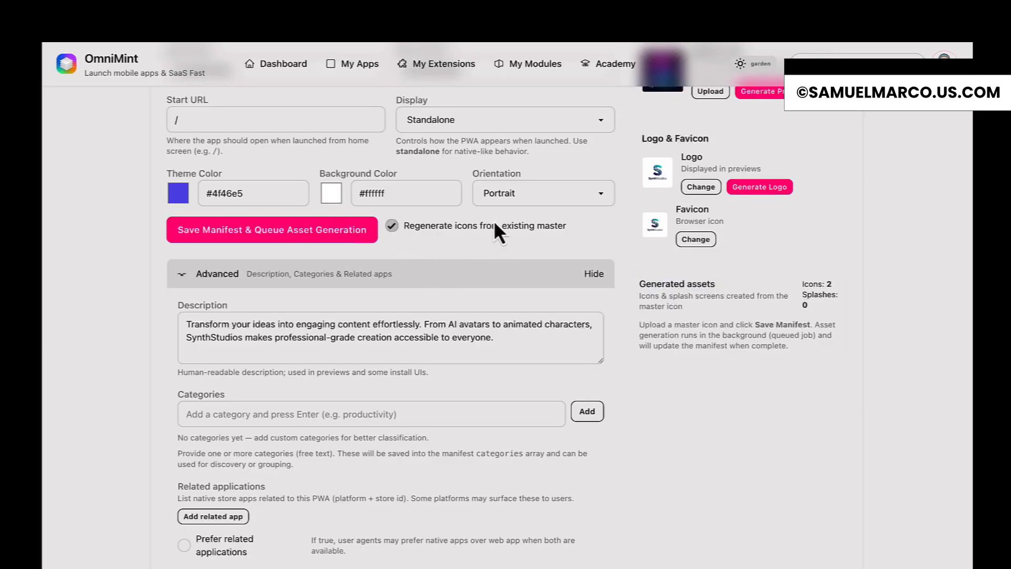
scroll(494, 229, "up", 2)
left_click(265, 290)
scroll(448, 290, "up", 1)
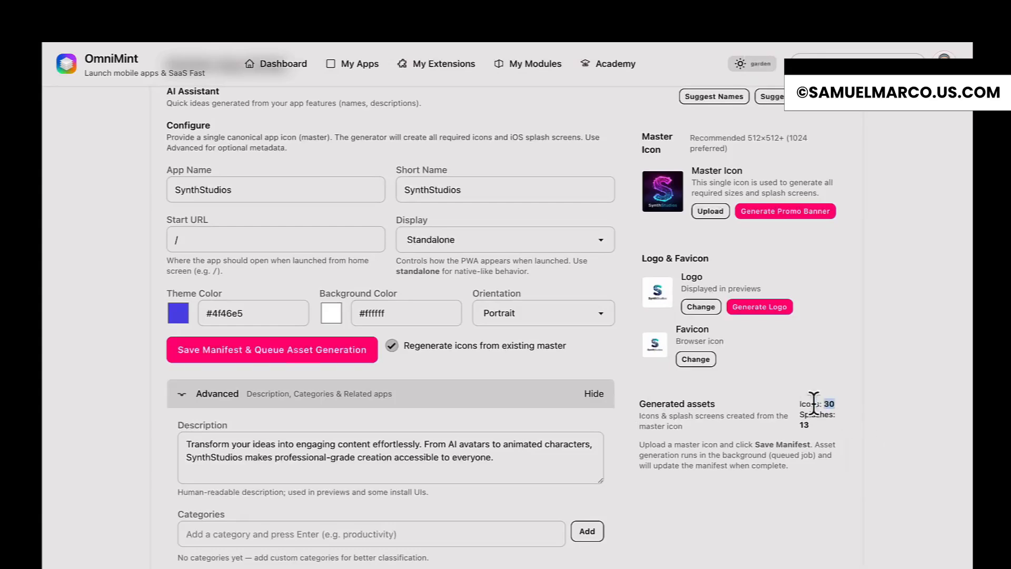
scroll(643, 412, "down", 5)
scroll(353, 176, "up", 10)
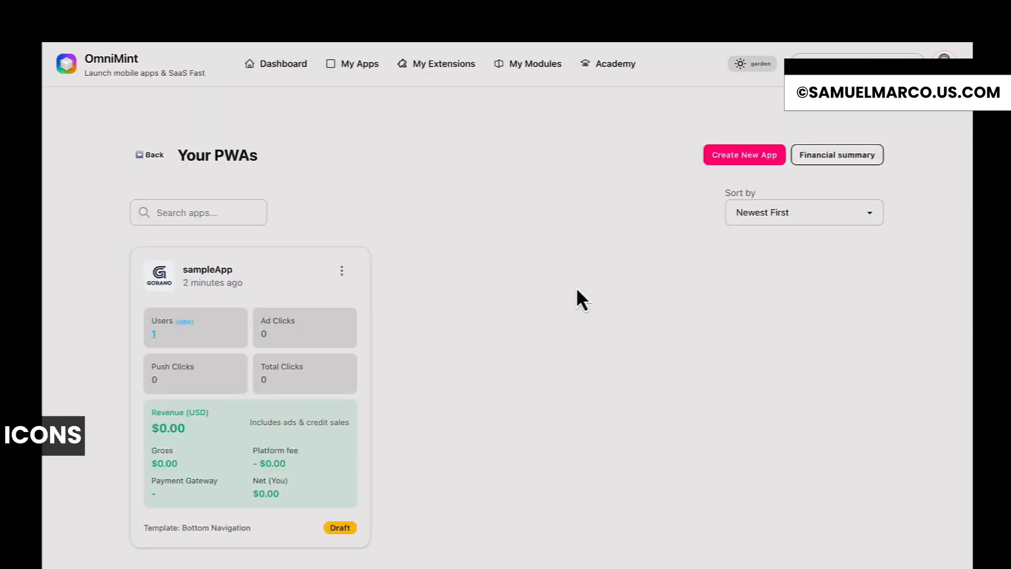
Step: Open sampleApp for editing and bring up its manifest details
left_click(342, 270)
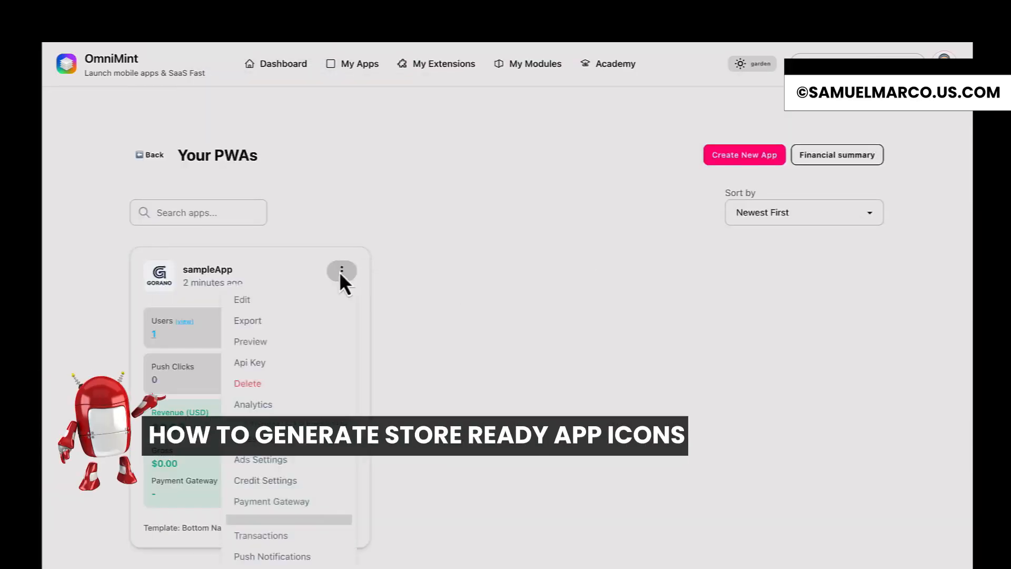
left_click(274, 301)
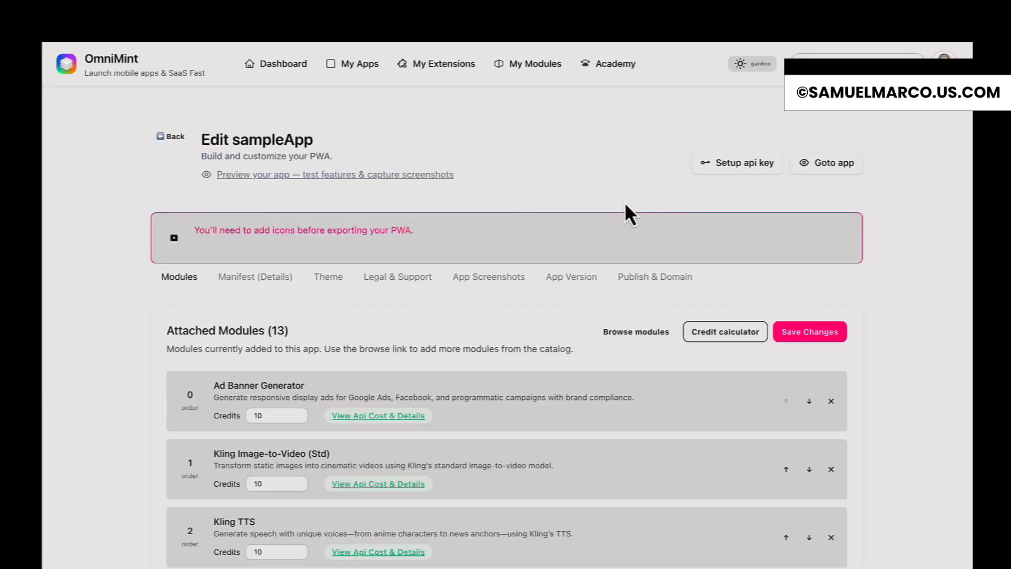
scroll(585, 346, "down", 6)
scroll(582, 334, "up", 4)
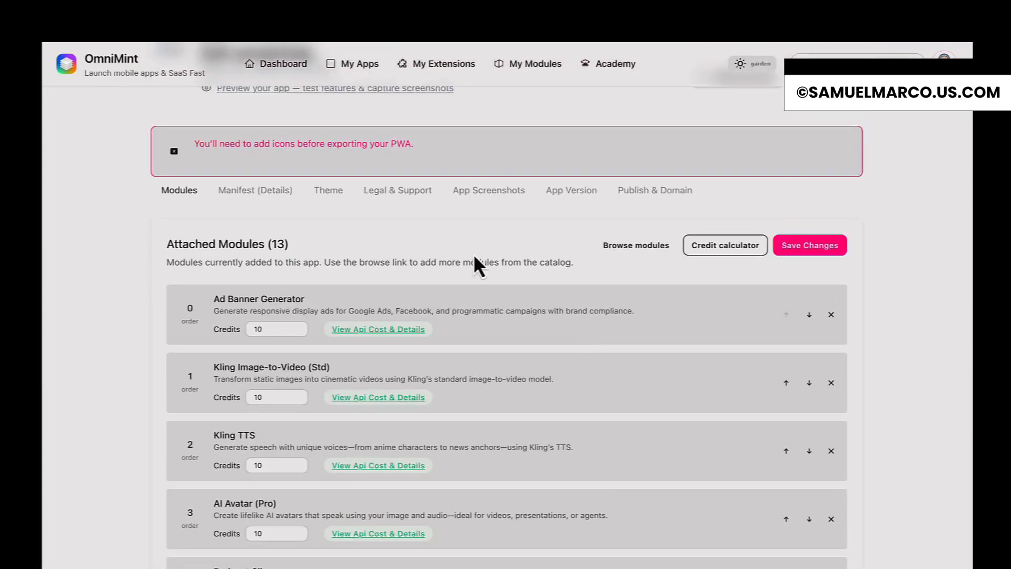
left_click(287, 202)
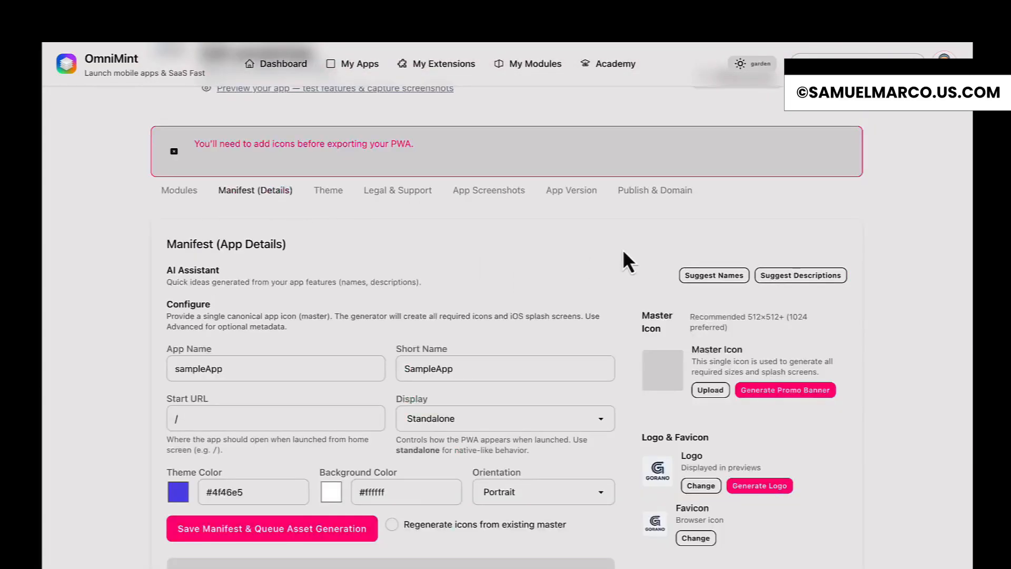
Step: Generate a 512×512 AI promo banner, apply it as the app's master icon, and close the generator
scroll(822, 339, "down", 2)
left_click(768, 400)
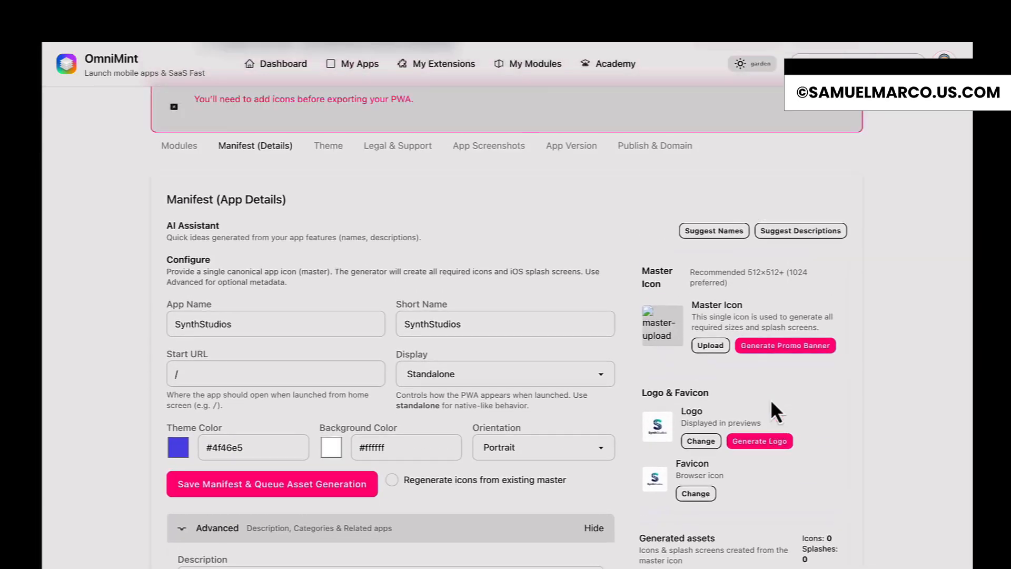
left_click(771, 358)
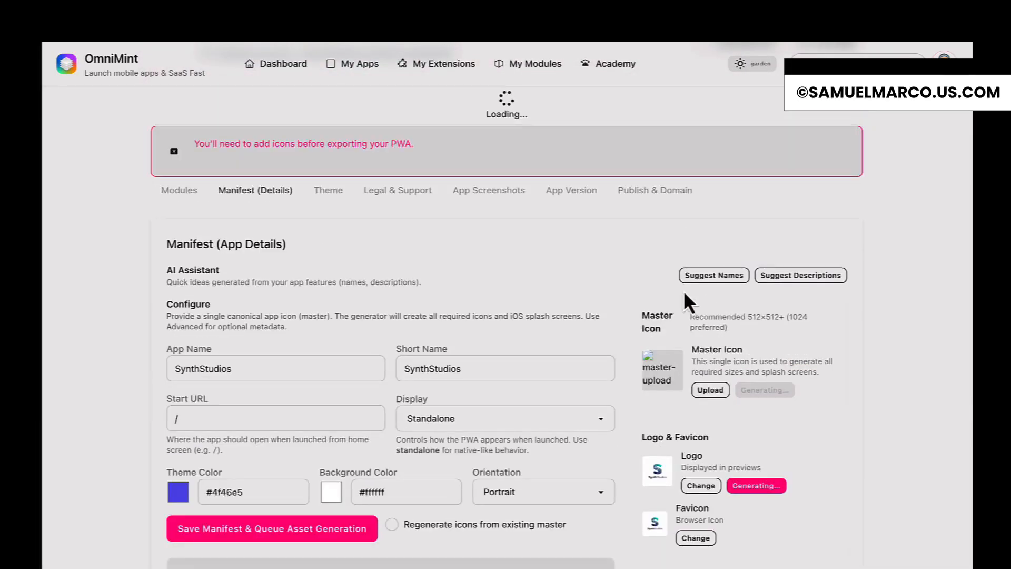
scroll(626, 268, "up", 1)
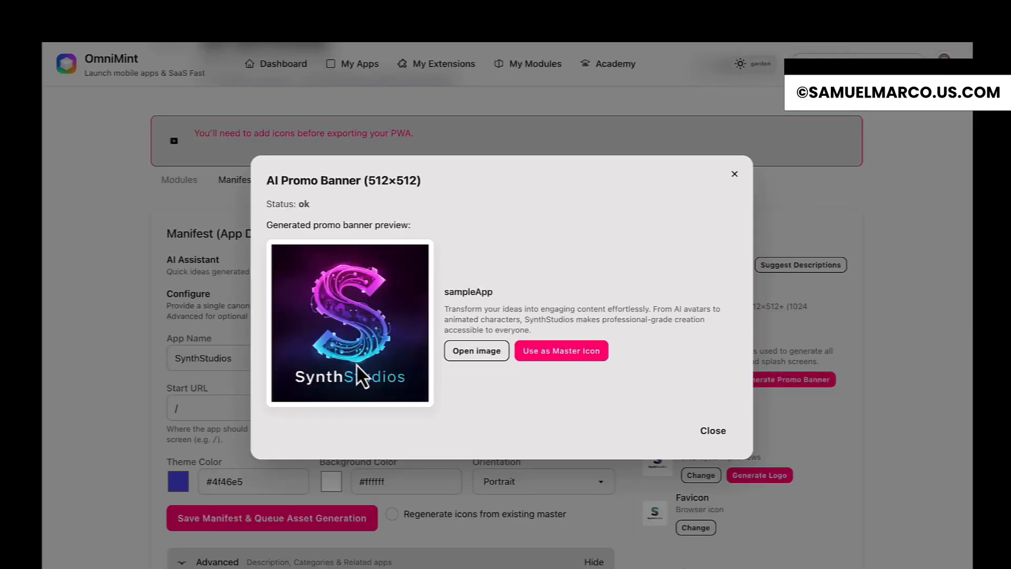
left_click(575, 352)
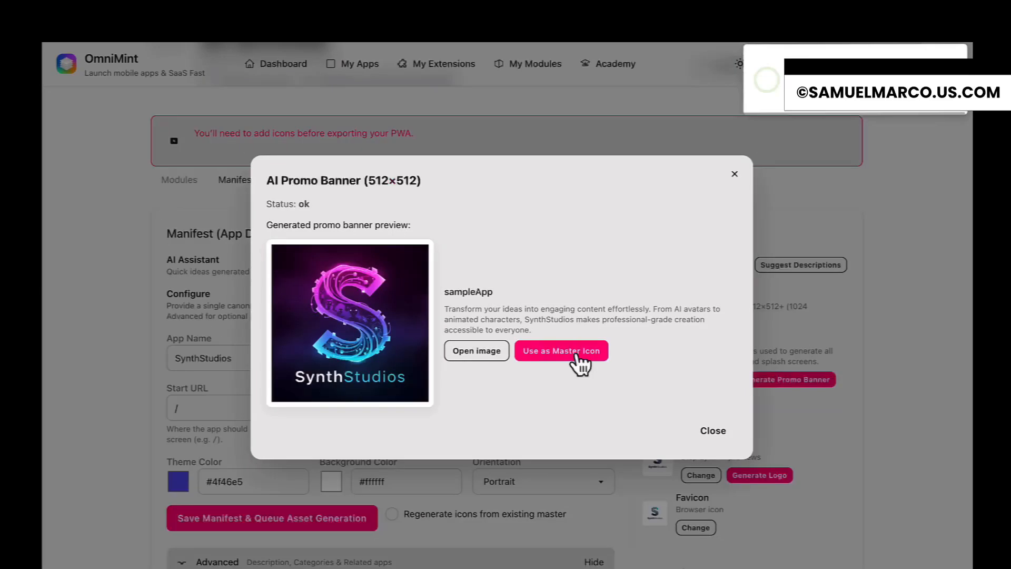
left_click(716, 431)
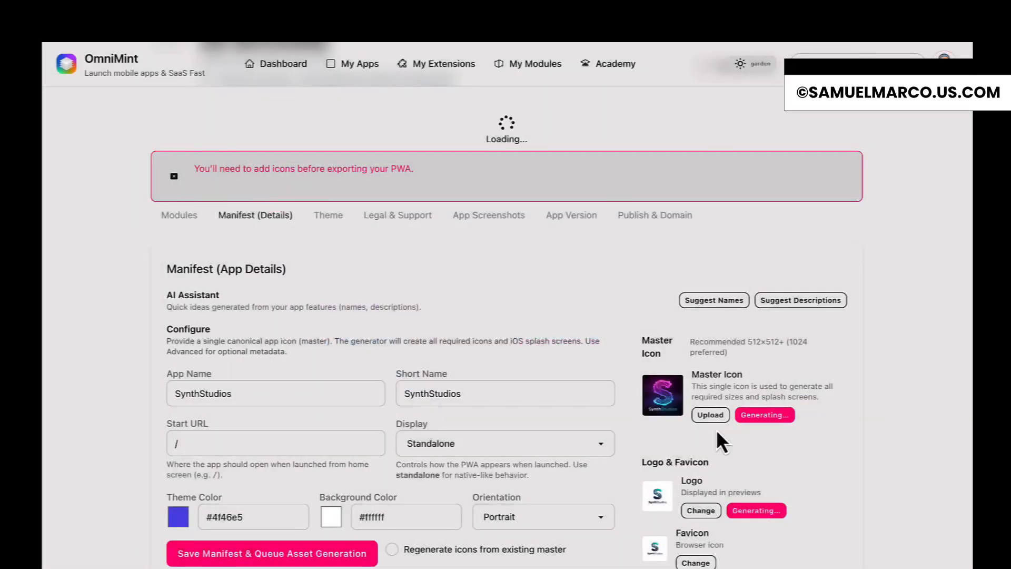
Step: Set icons to regenerate from the existing master, save the manifest with asset generation queued, and check the generated assets
scroll(548, 303, "down", 5)
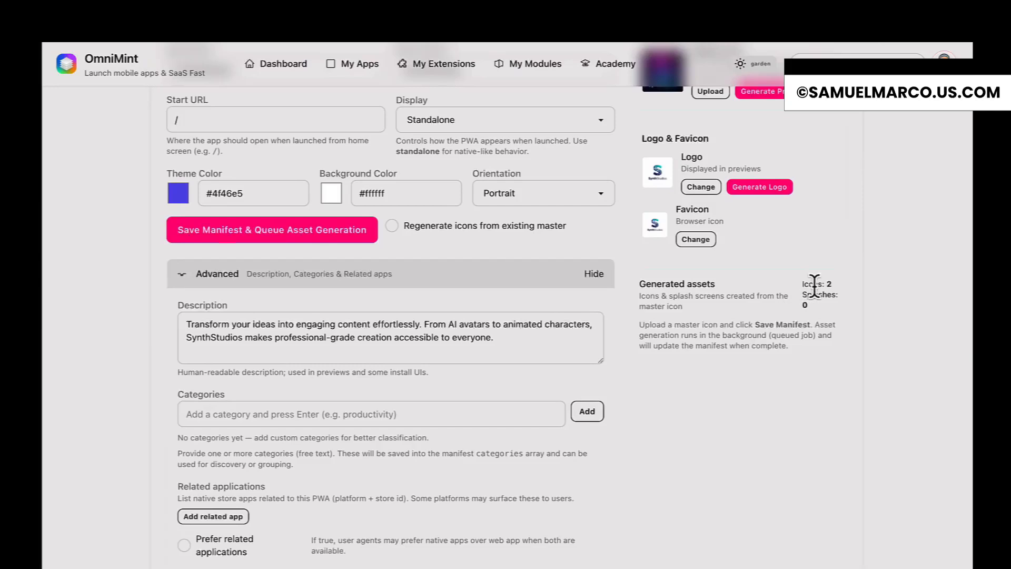
left_click(649, 284)
scroll(368, 273, "up", 1)
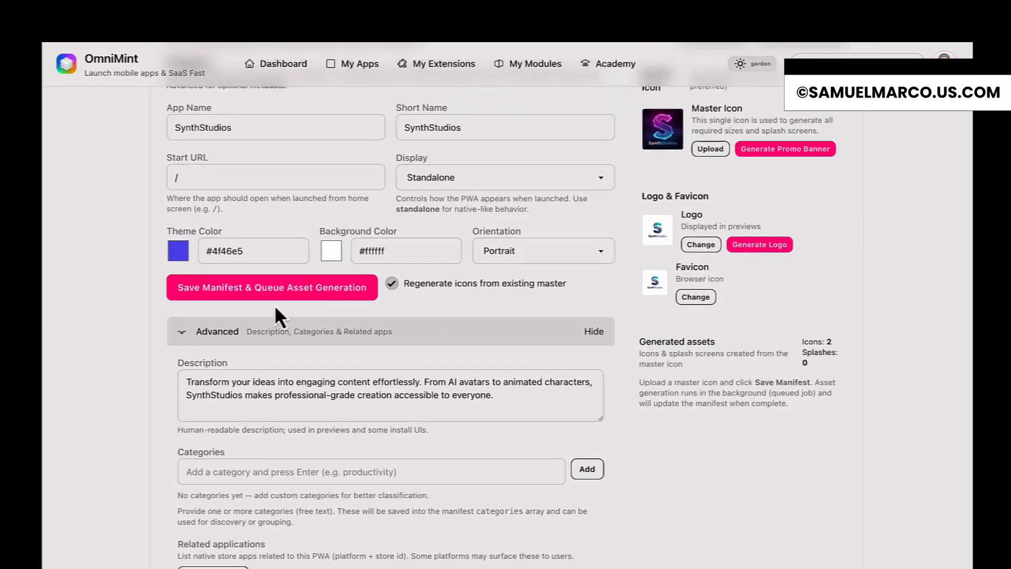
left_click(305, 287)
scroll(625, 243, "up", 2)
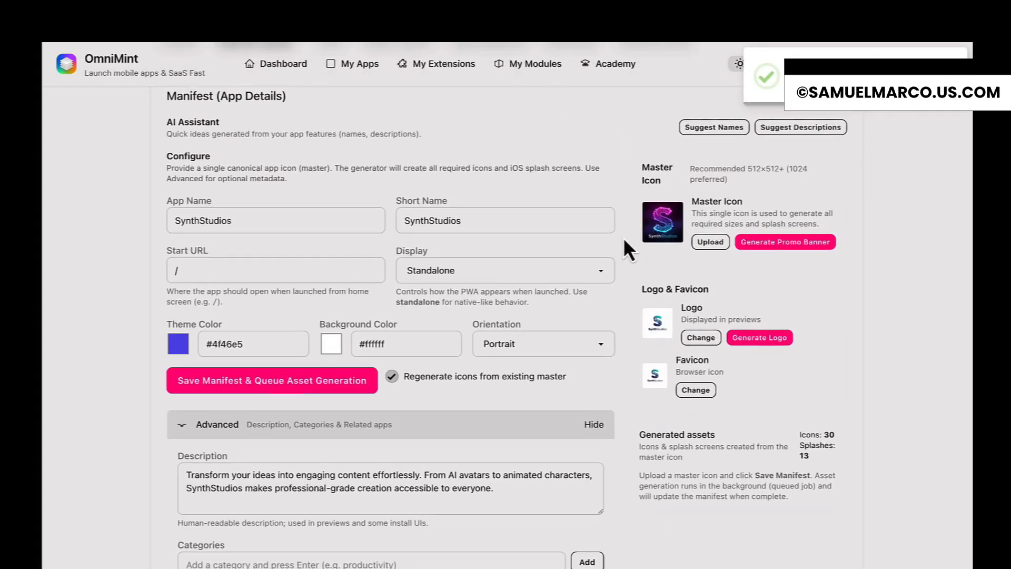
scroll(706, 409, "down", 1)
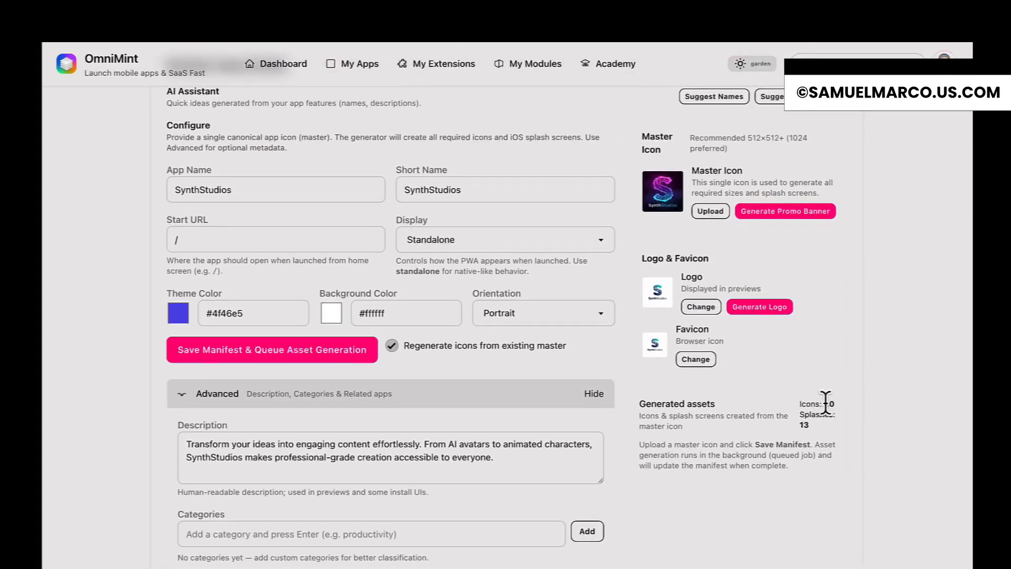
scroll(663, 420, "down", 4)
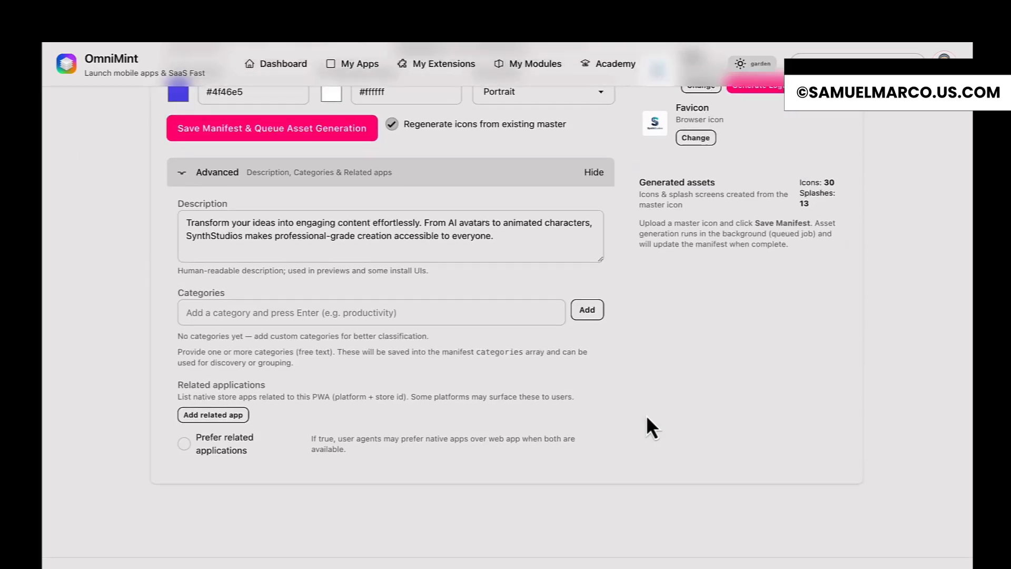
scroll(352, 179, "up", 8)
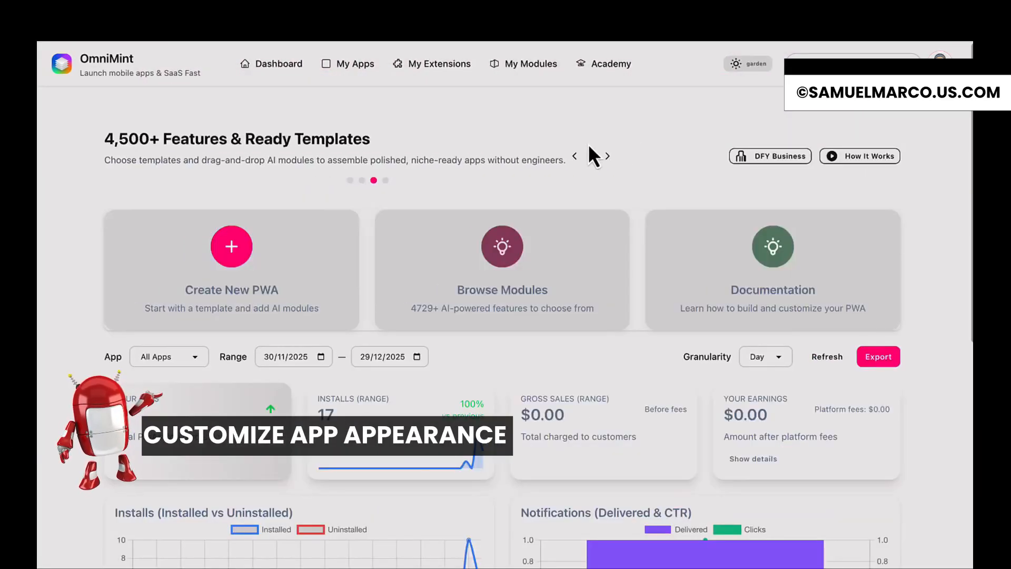
Step: Open the SynthStudios app for editing and look over the preset themes available for it
left_click(349, 64)
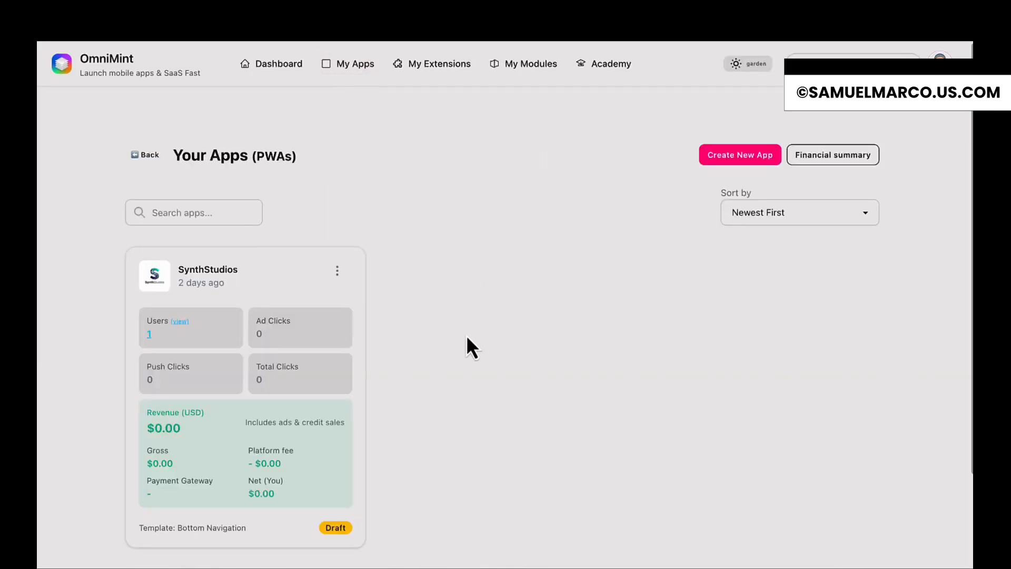
left_click(337, 271)
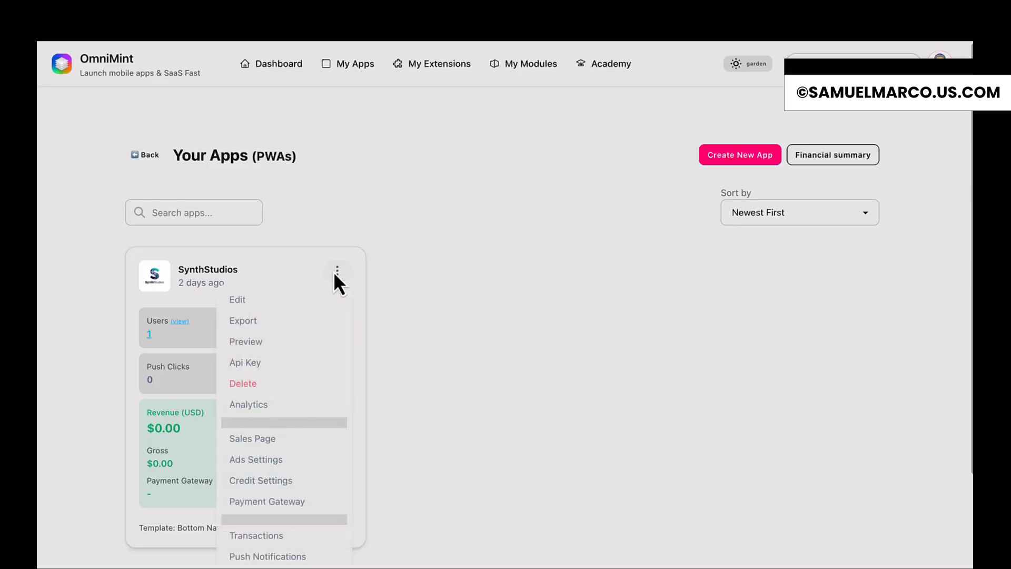
left_click(265, 304)
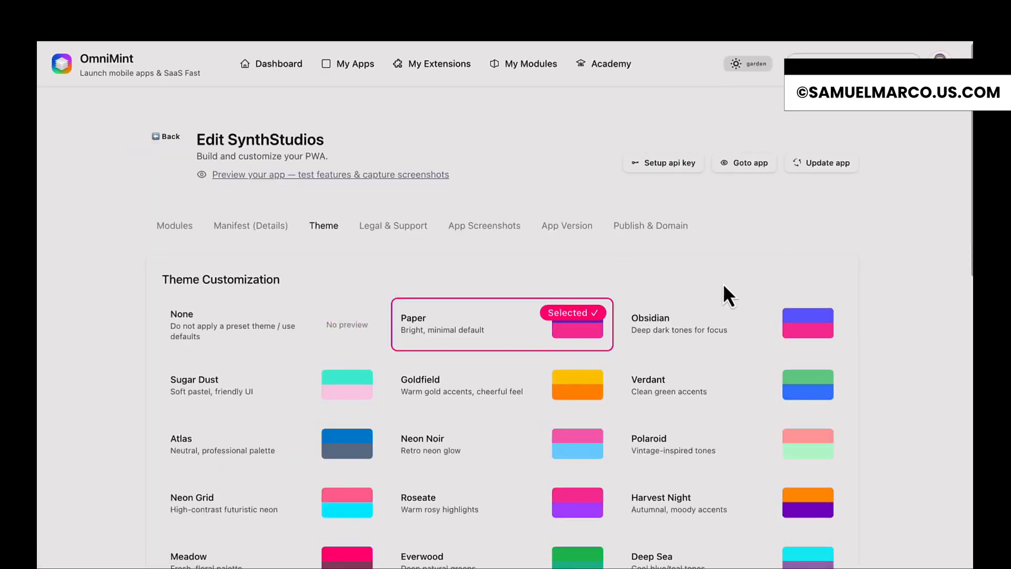
scroll(504, 411, "down", 7)
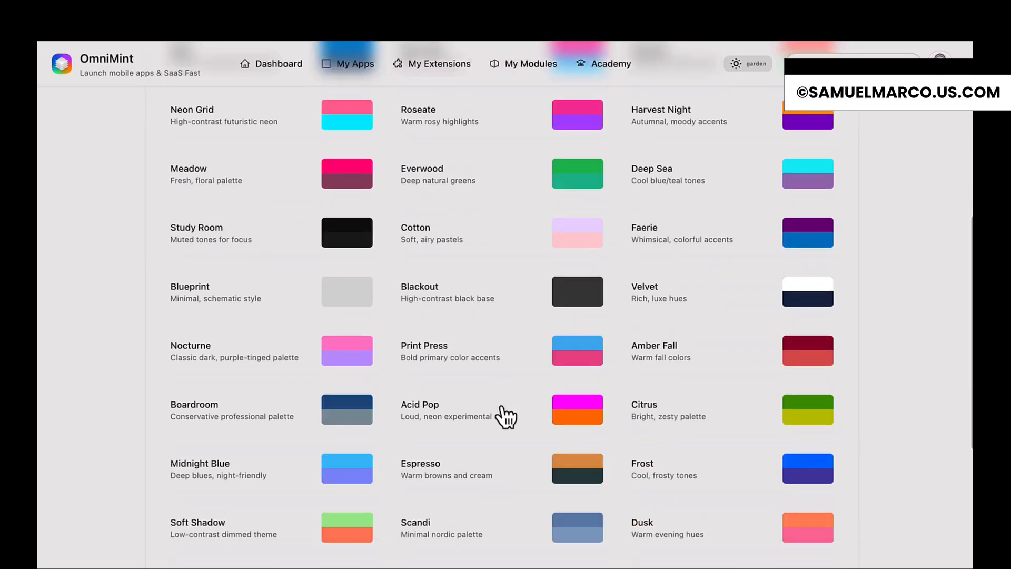
scroll(502, 413, "up", 7)
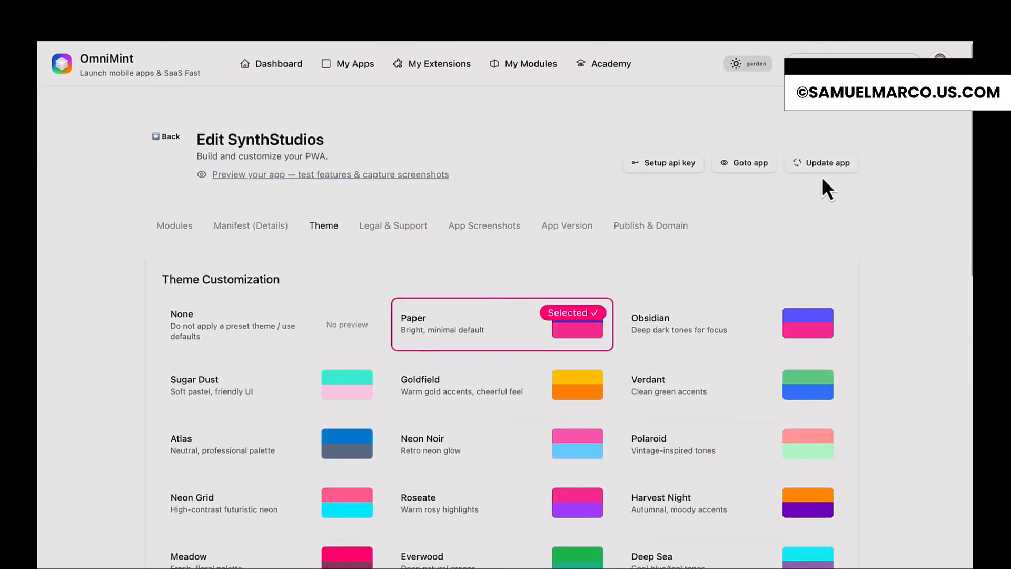
Step: Open the SynthStudios live app from its preview and sign in to view its dashboard with the current theme
left_click(747, 165)
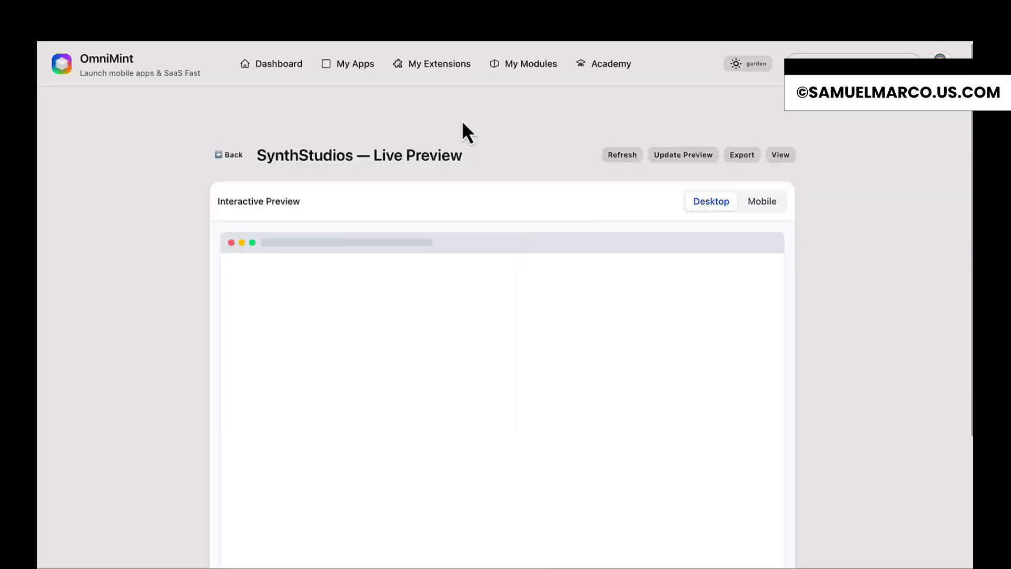
left_click(780, 155)
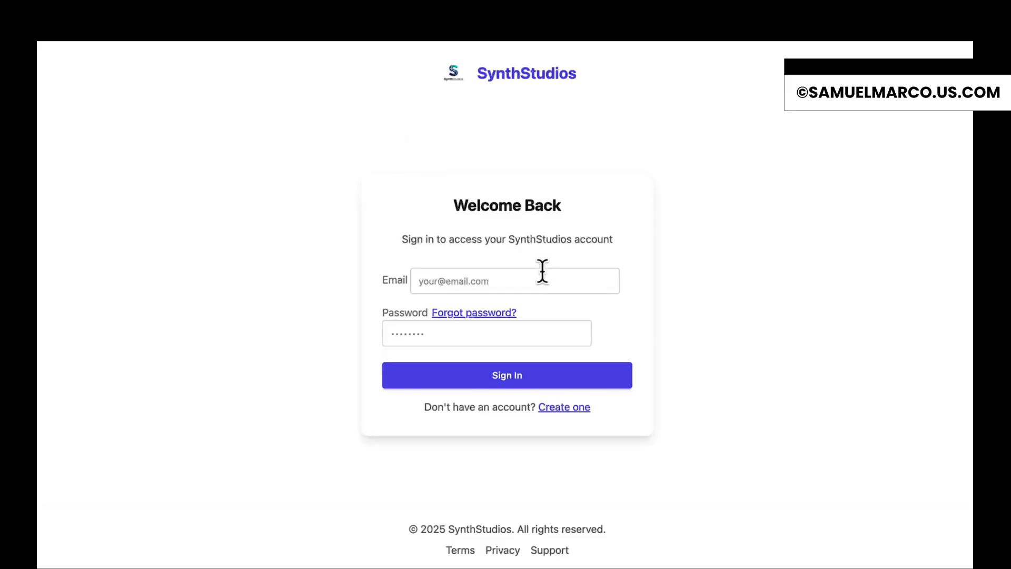
left_click(536, 289)
left_click(581, 371)
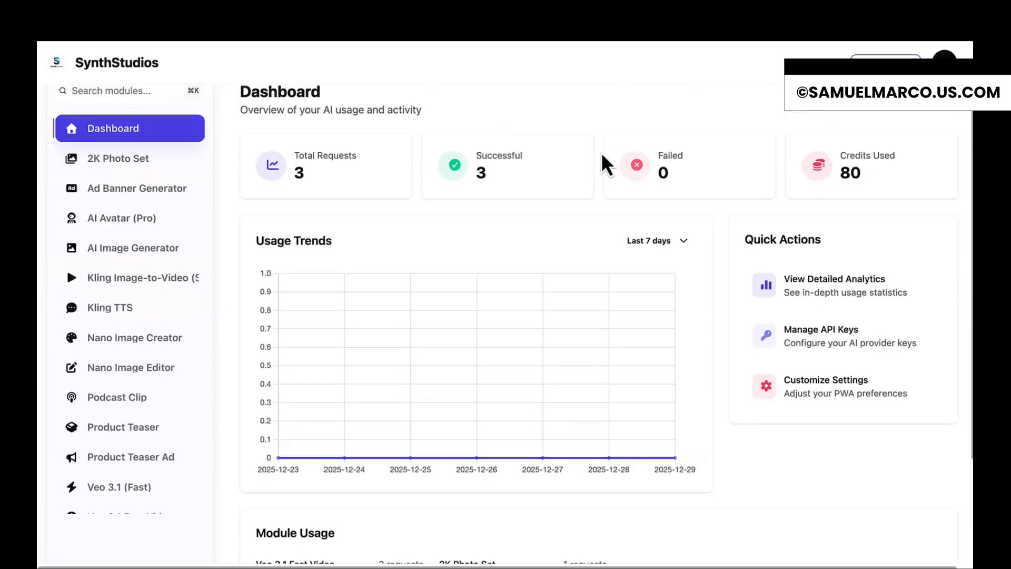
Step: Return to the SynthStudios theme customization, select the Boardroom theme, and save it
left_click(153, 26)
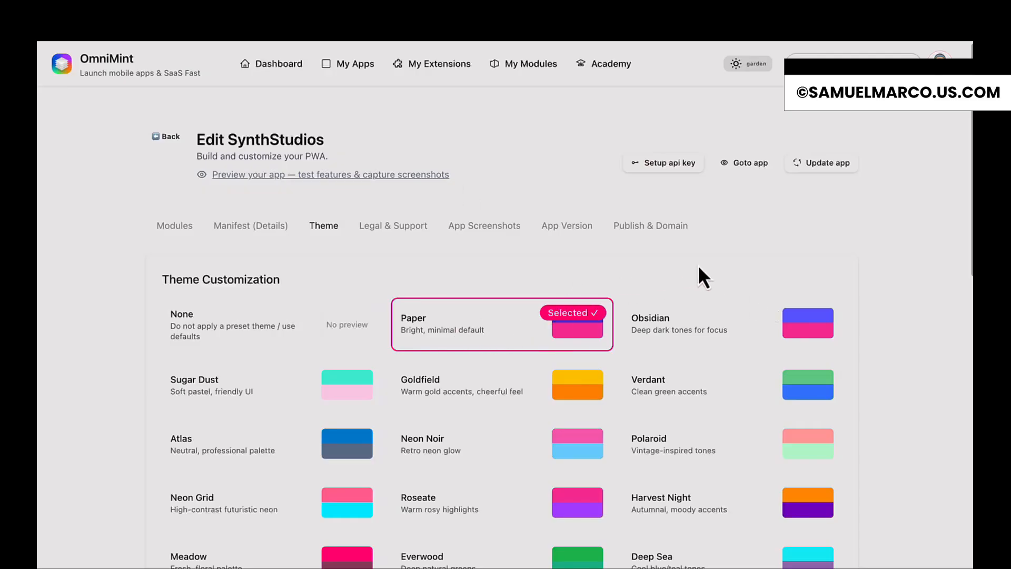
scroll(698, 267, "down", 1)
scroll(519, 358, "down", 10)
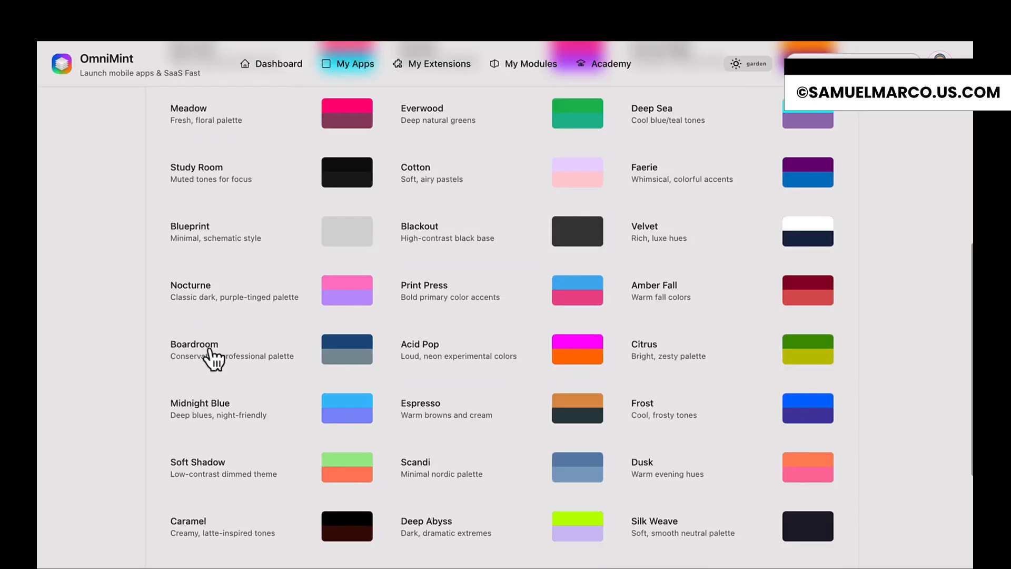
left_click(212, 358)
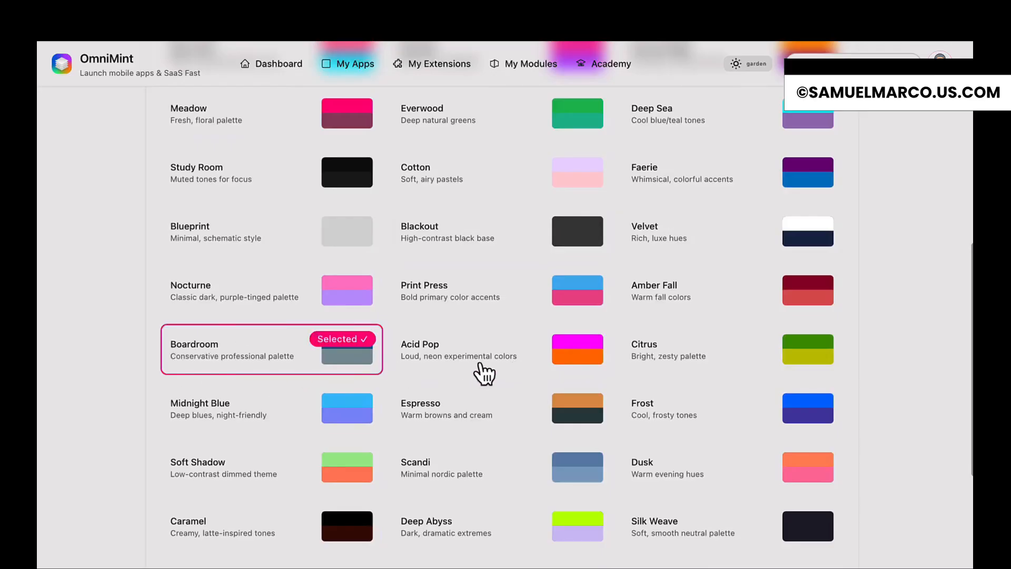
scroll(578, 371, "down", 3)
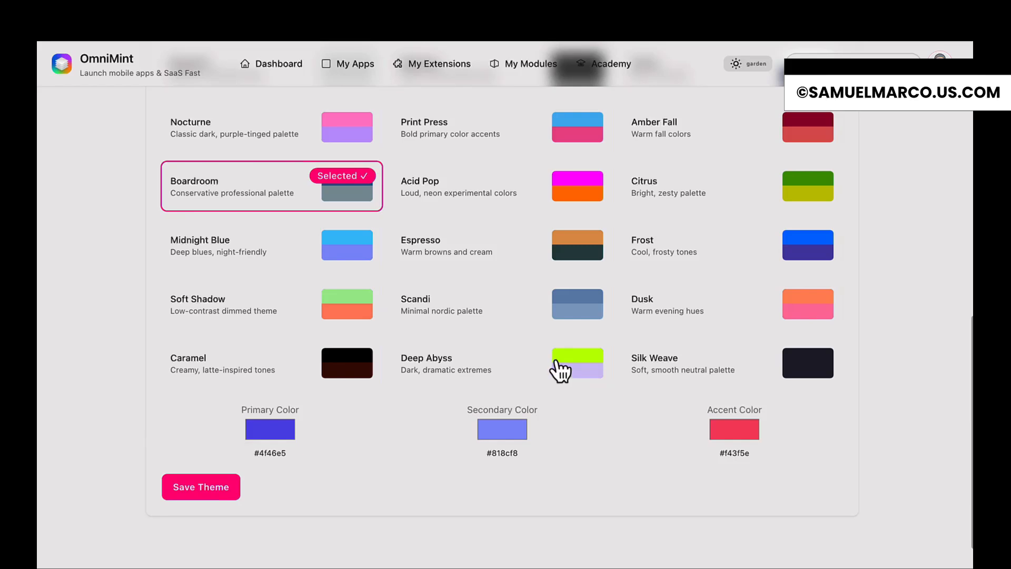
left_click(207, 494)
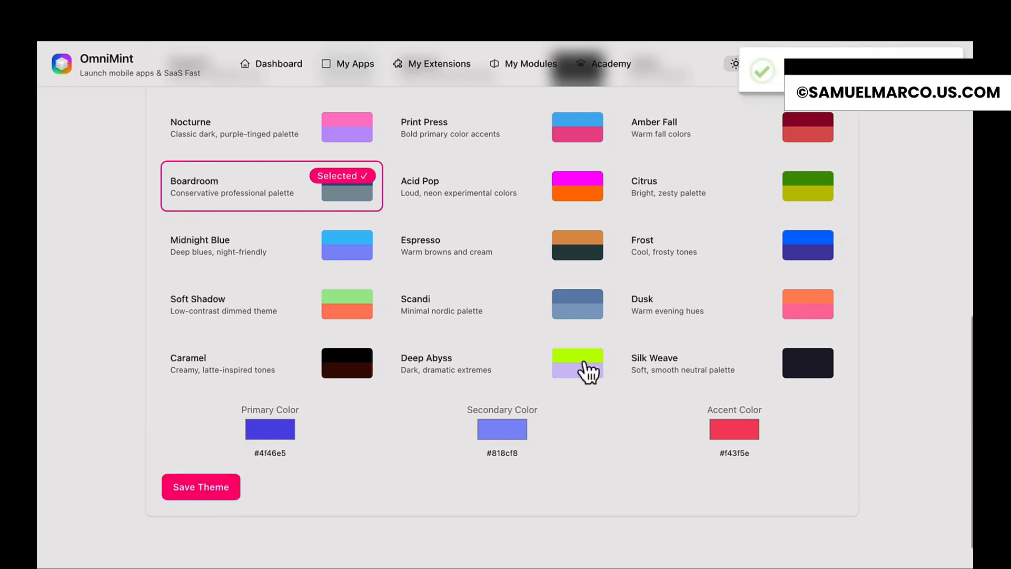
Step: Rebuild the SynthStudios preview with the saved Boardroom theme
scroll(585, 369, "up", 8)
scroll(584, 371, "up", 4)
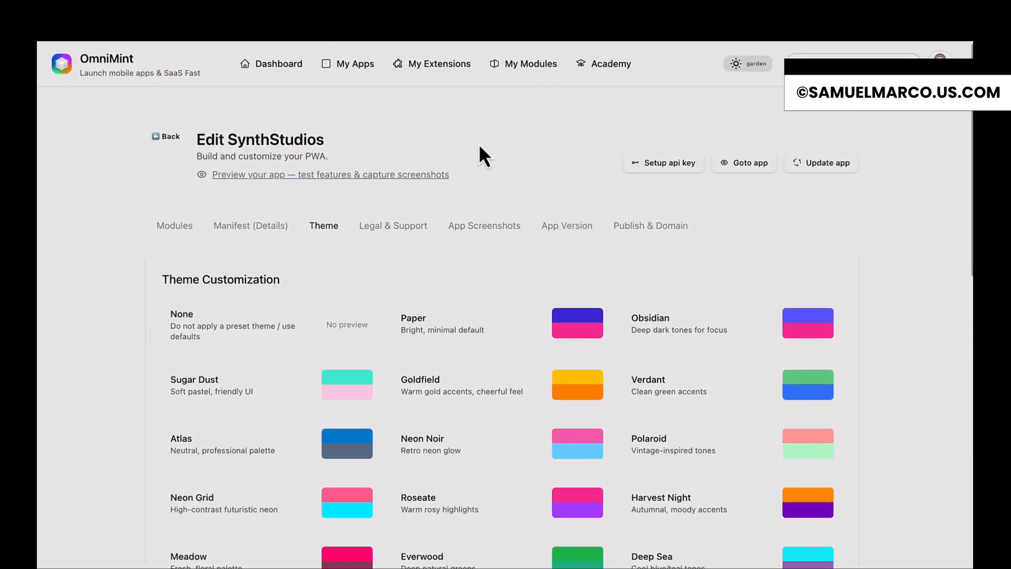
left_click(822, 166)
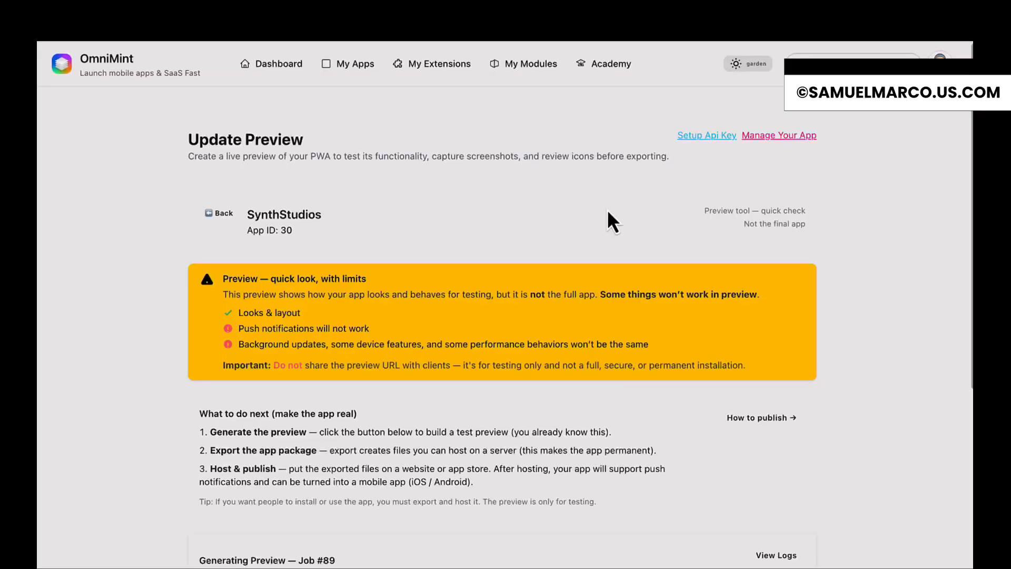
scroll(447, 282, "down", 5)
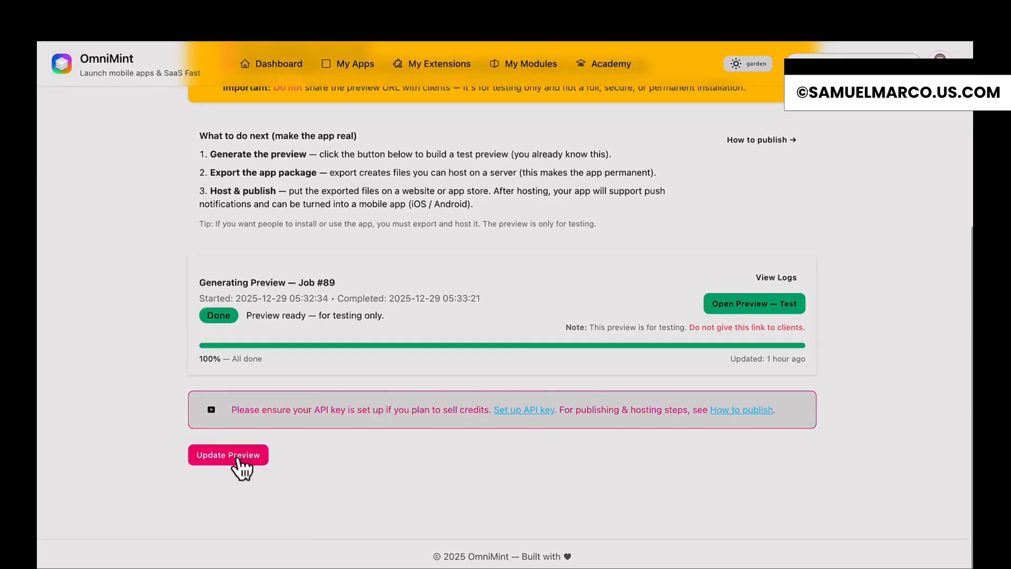
left_click(238, 458)
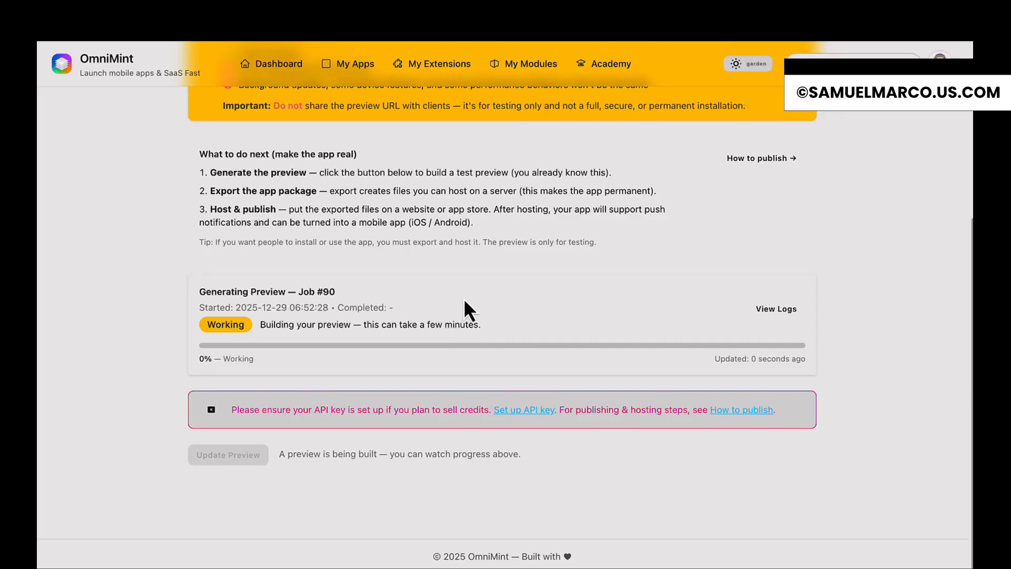
scroll(595, 266, "up", 1)
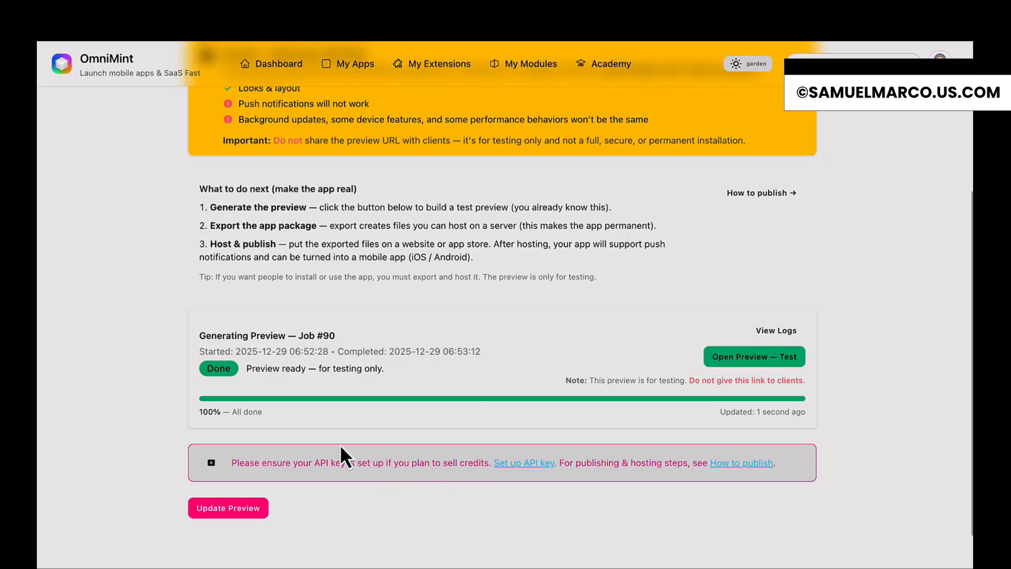
scroll(576, 226, "up", 1)
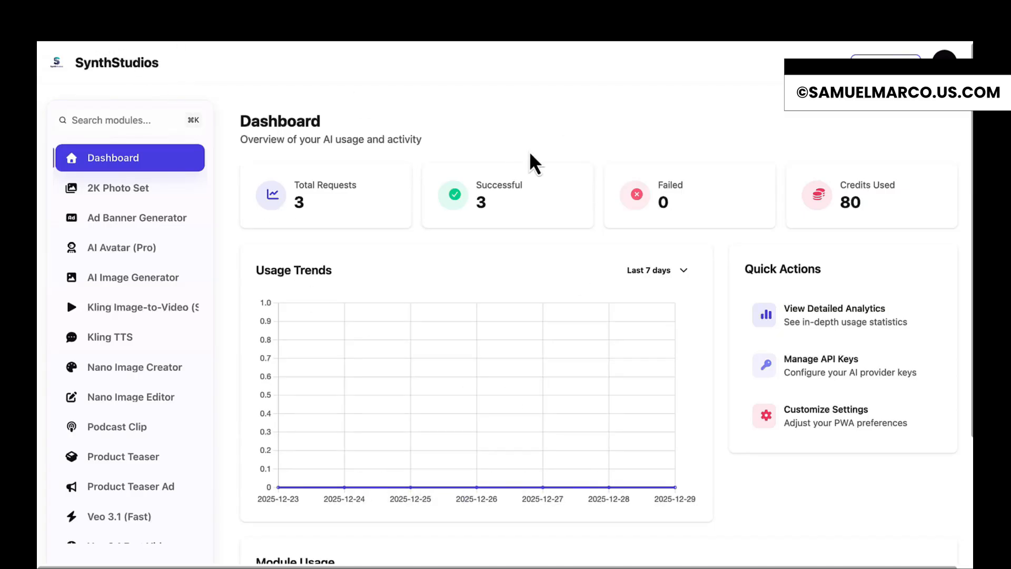
Step: Reload the SynthStudios live app and look over its dashboard in the Boardroom theme
key("super+r")
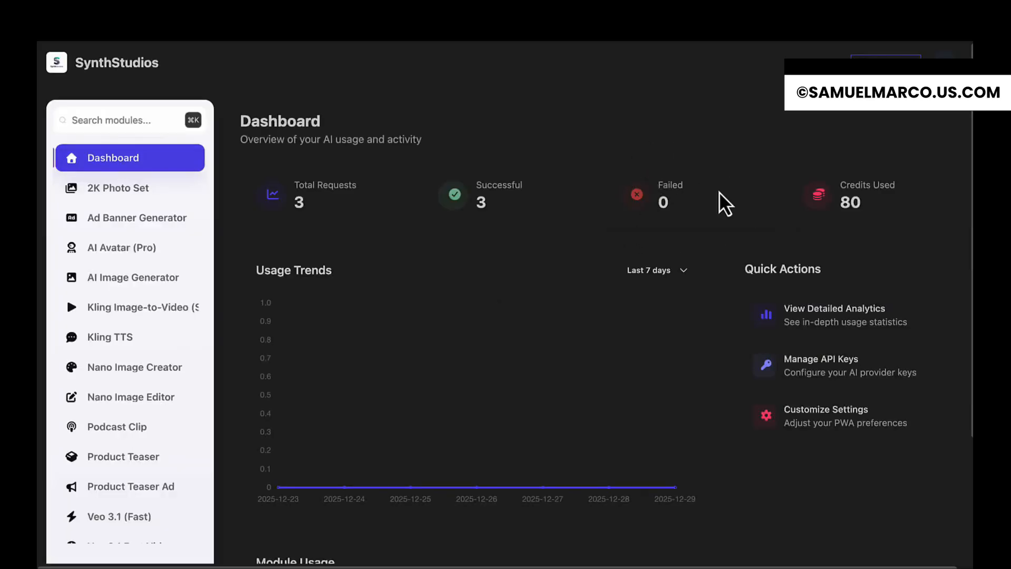
scroll(778, 253, "down", 3)
scroll(778, 248, "up", 3)
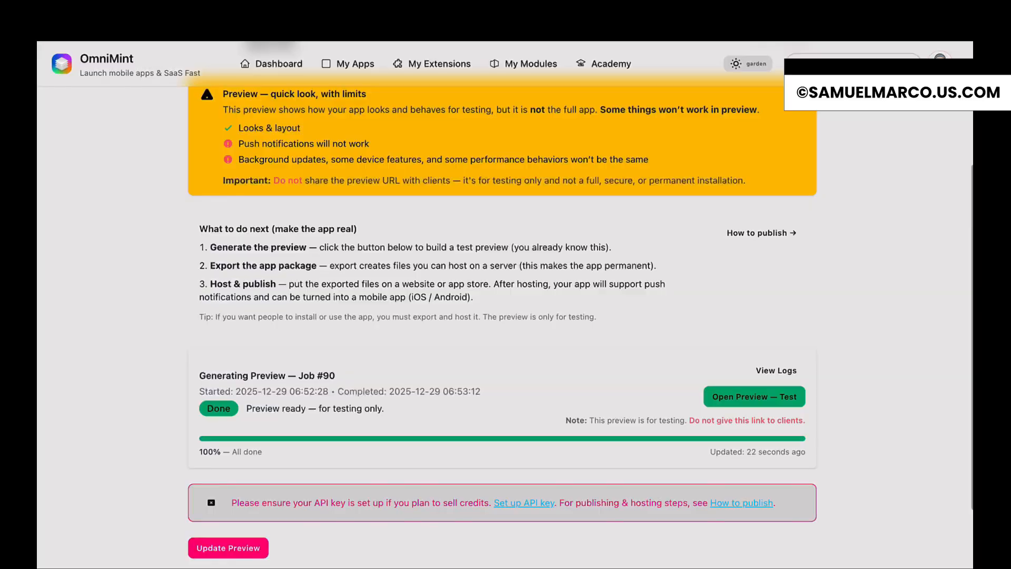
Step: Return to the SynthStudios theme customization, select the Meadow theme, and save it
scroll(482, 269, "up", 1)
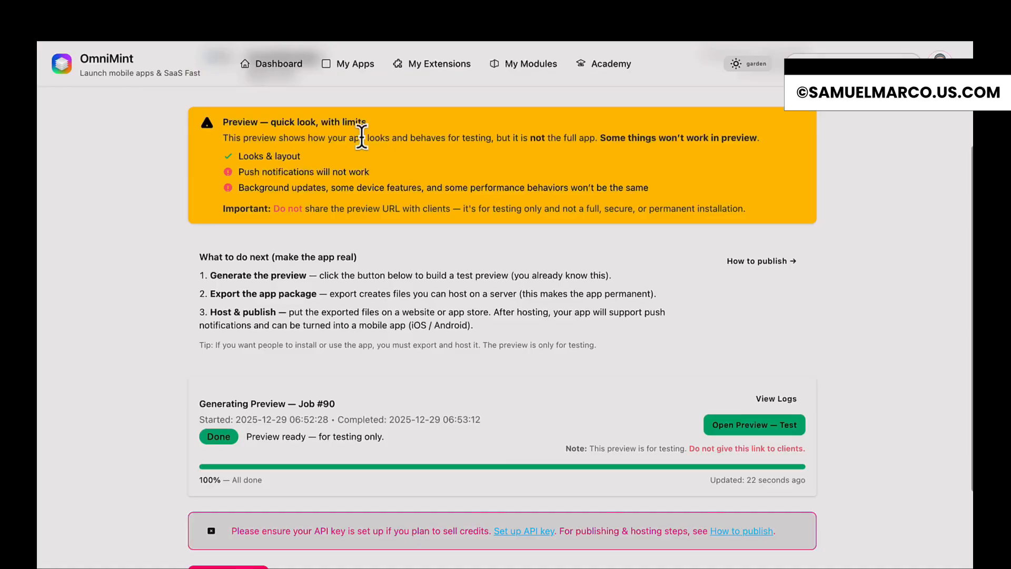
left_click(179, 24)
scroll(205, 316, "down", 1)
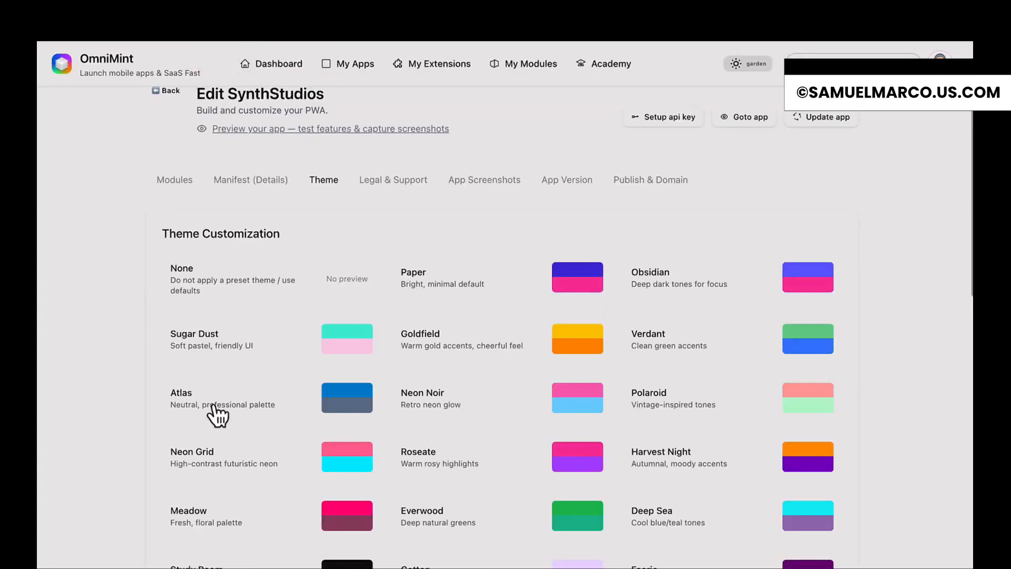
scroll(241, 517, "down", 1)
left_click(203, 480)
scroll(382, 434, "down", 10)
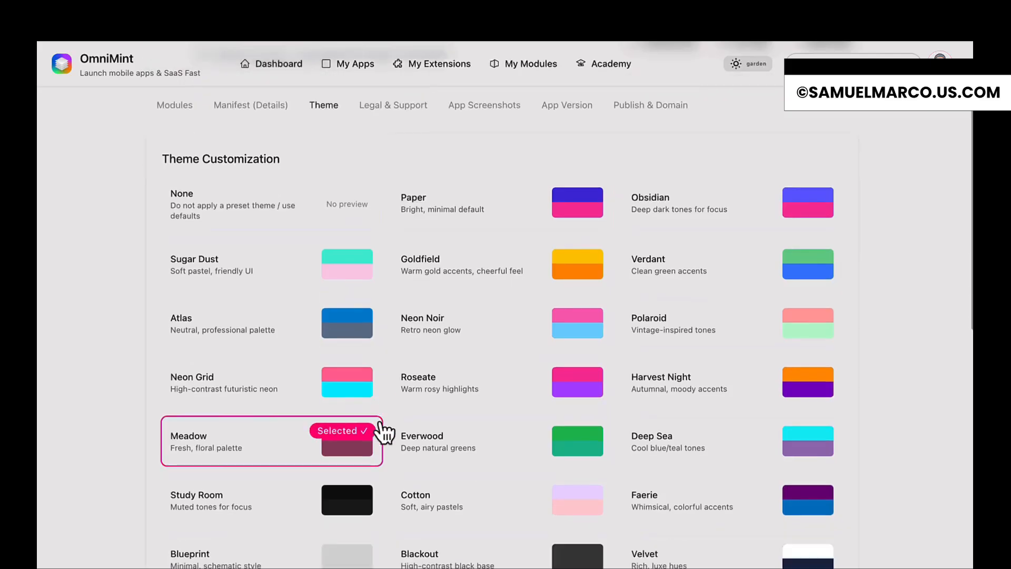
scroll(384, 432, "down", 2)
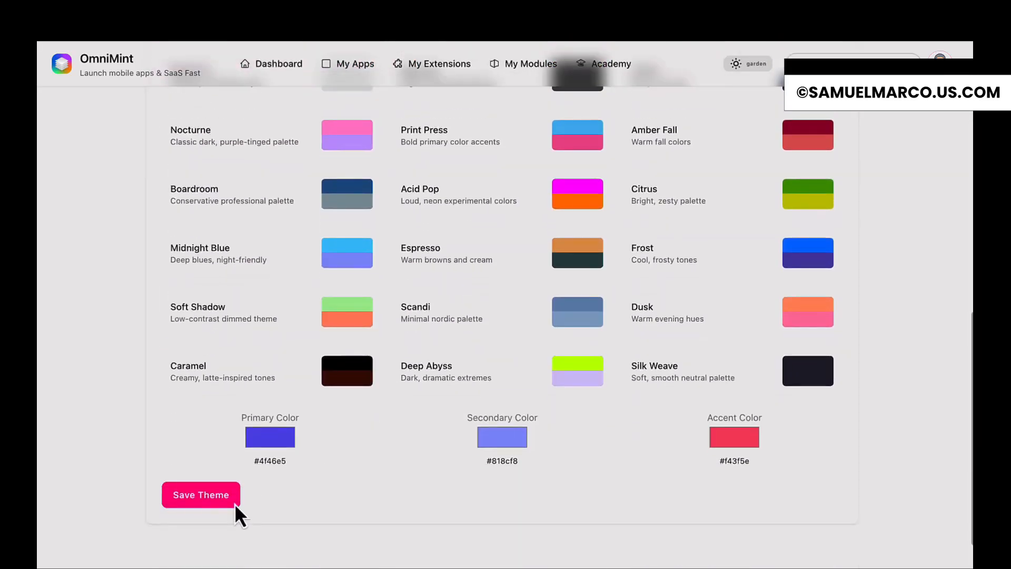
left_click(189, 503)
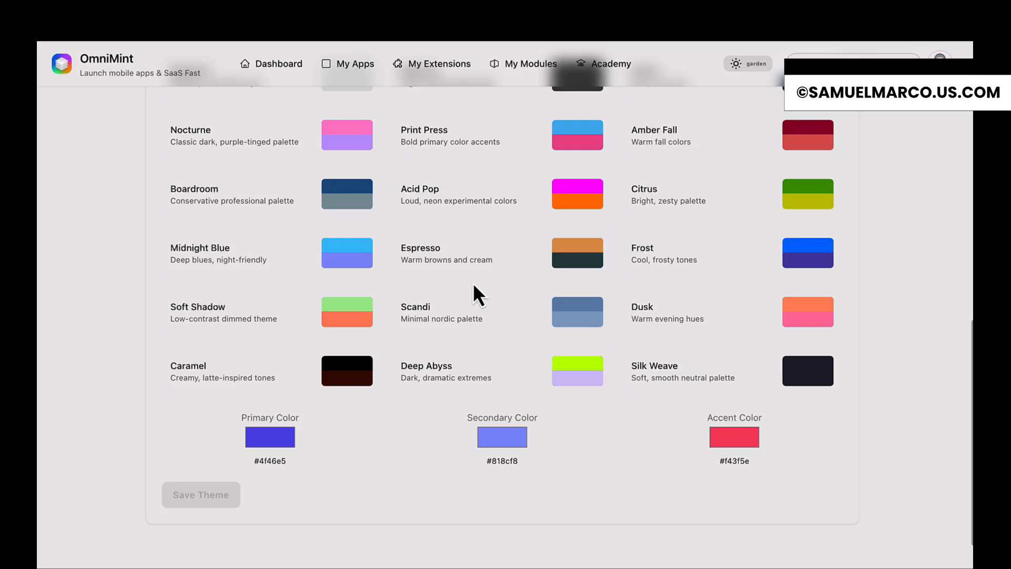
Step: Start a new preview build of the SynthStudios app with the Meadow theme
scroll(483, 287, "up", 10)
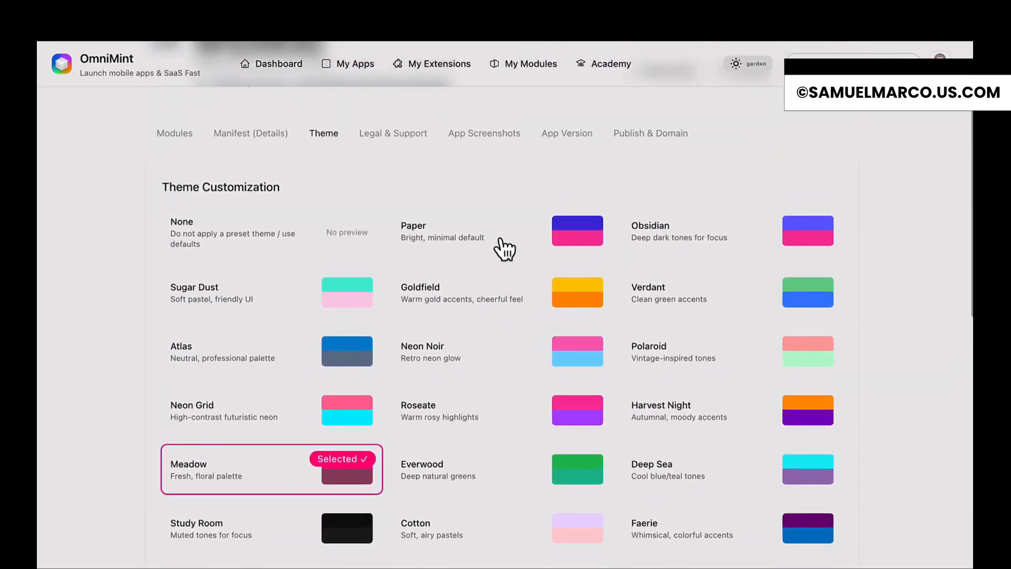
scroll(504, 247, "up", 3)
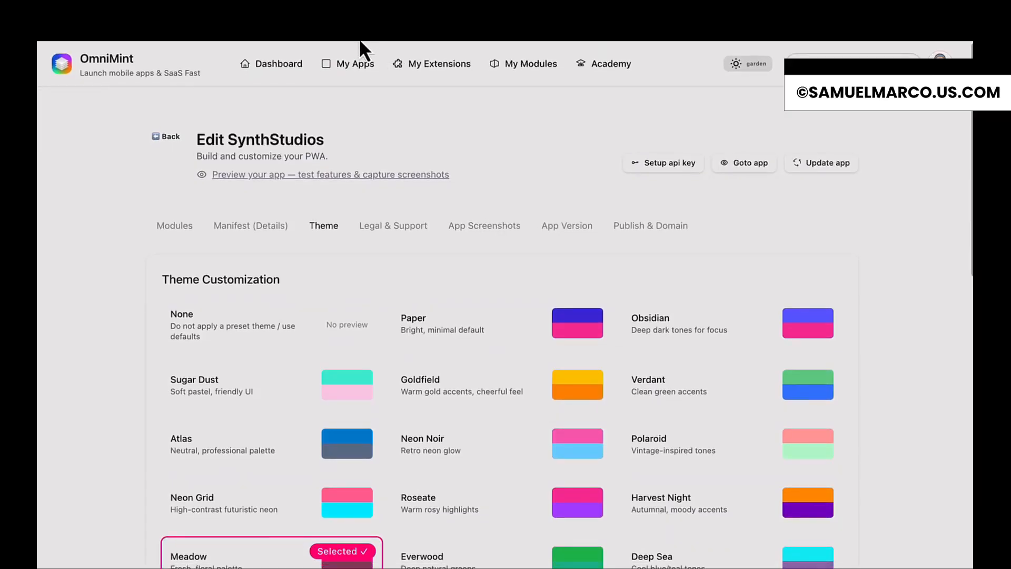
left_click(830, 163)
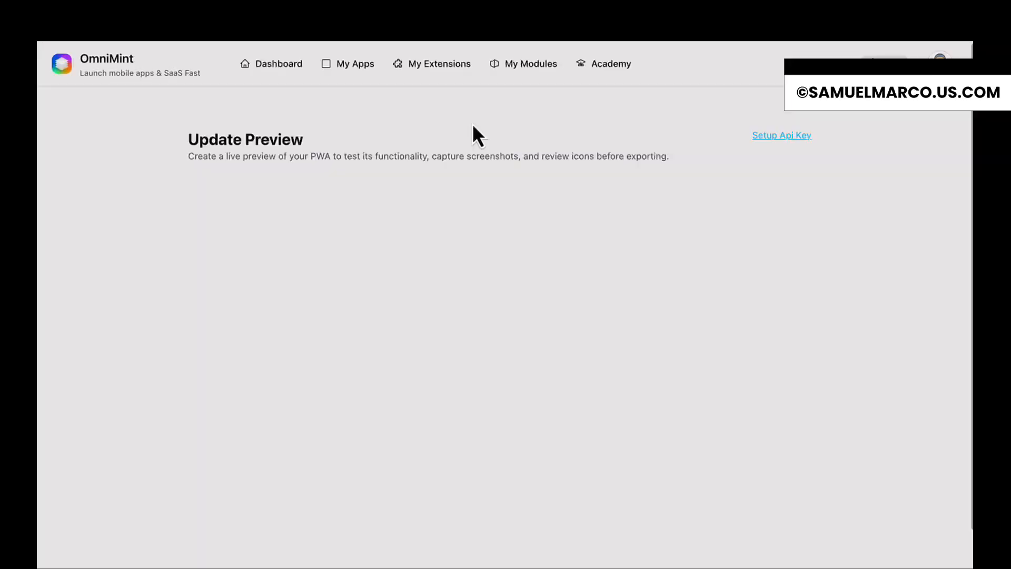
scroll(456, 327, "down", 3)
left_click(244, 454)
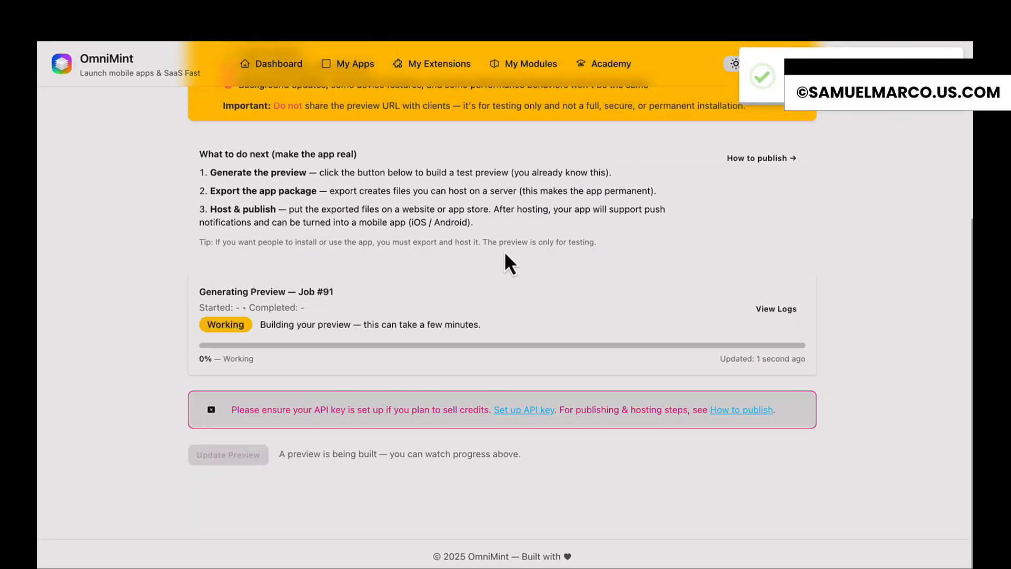
Step: Follow the preview build to completion and reload the live app to examine its dashboard in the Meadow theme
scroll(551, 224, "up", 2)
scroll(551, 224, "up", 3)
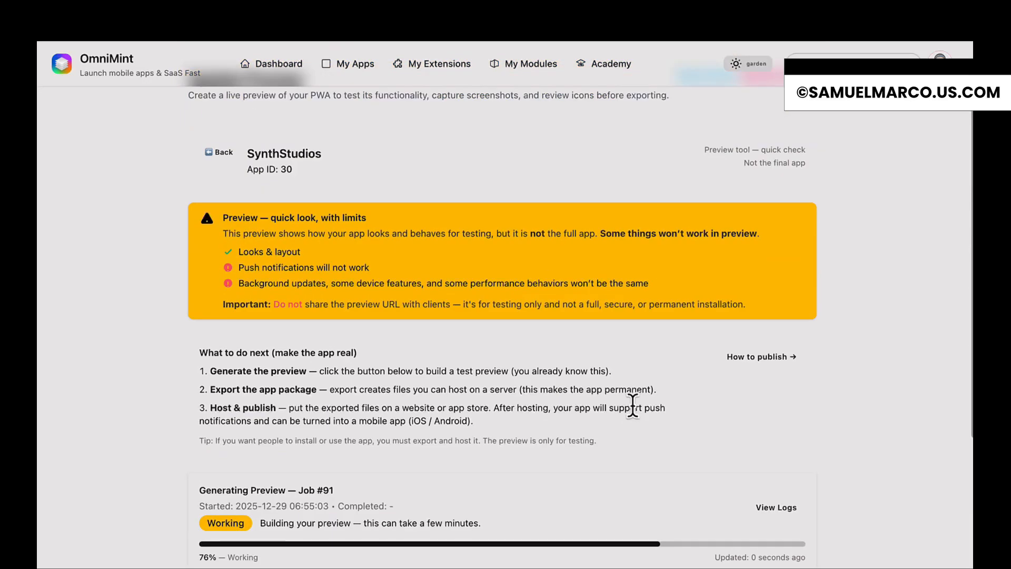
scroll(632, 406, "down", 3)
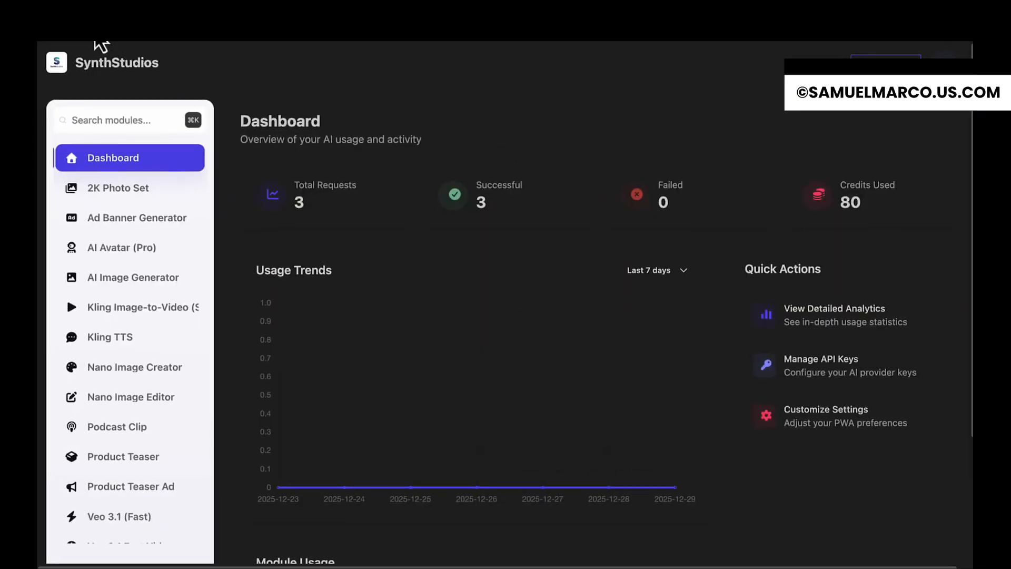
left_click(95, 40)
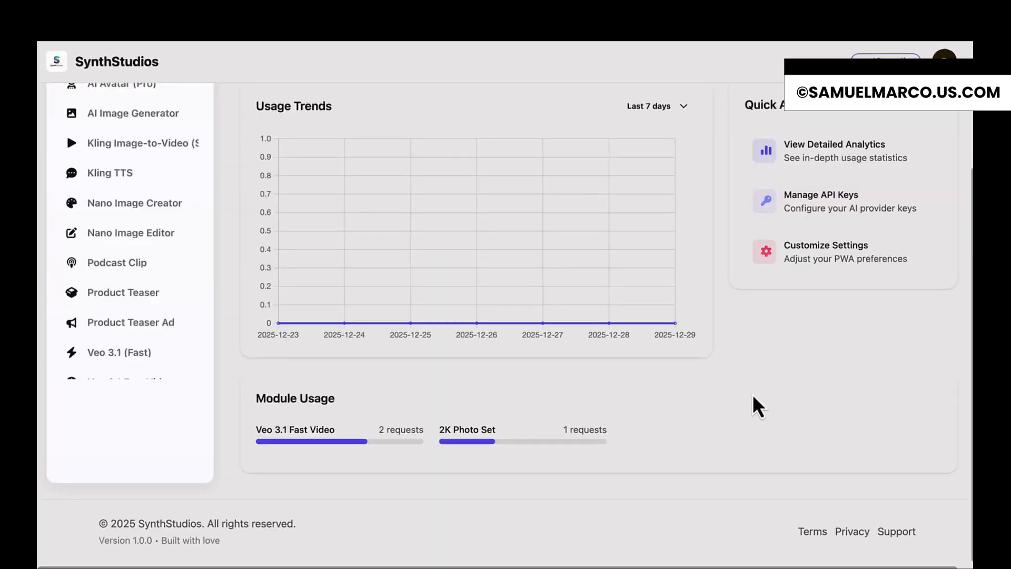
scroll(758, 407, "up", 5)
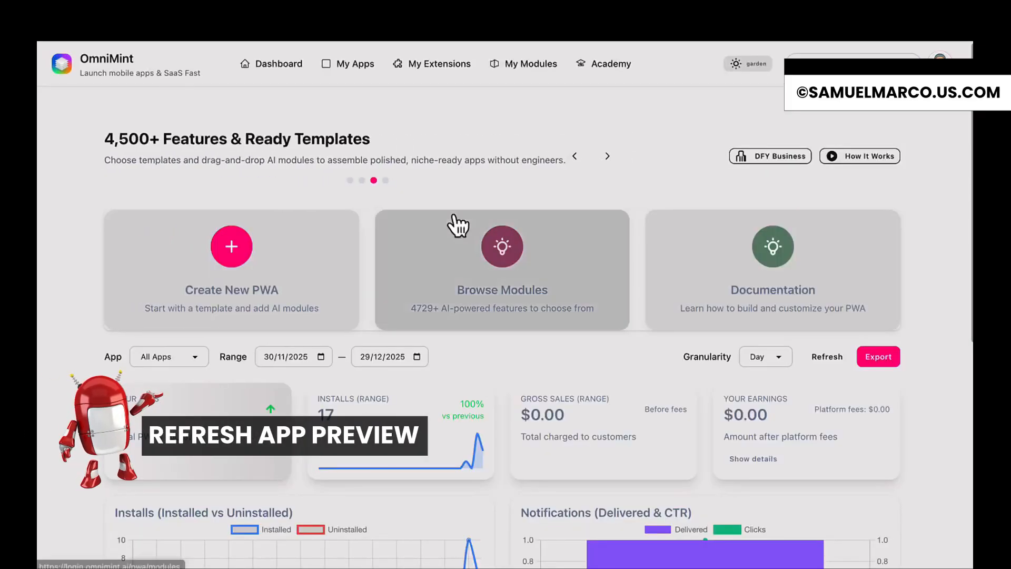
Step: Open the SynthStudios app for editing from the apps list and update its preview again
left_click(348, 64)
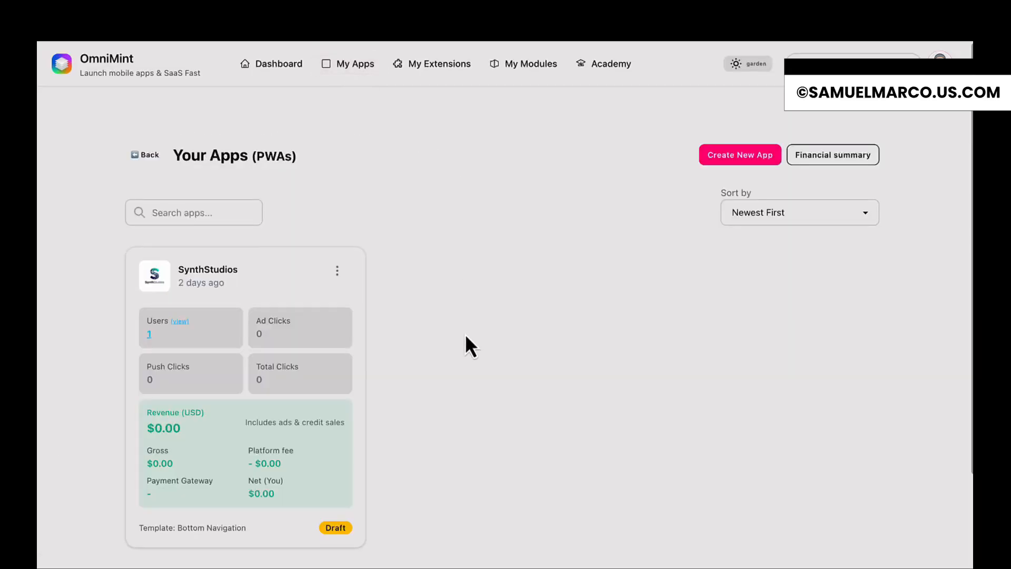
left_click(337, 271)
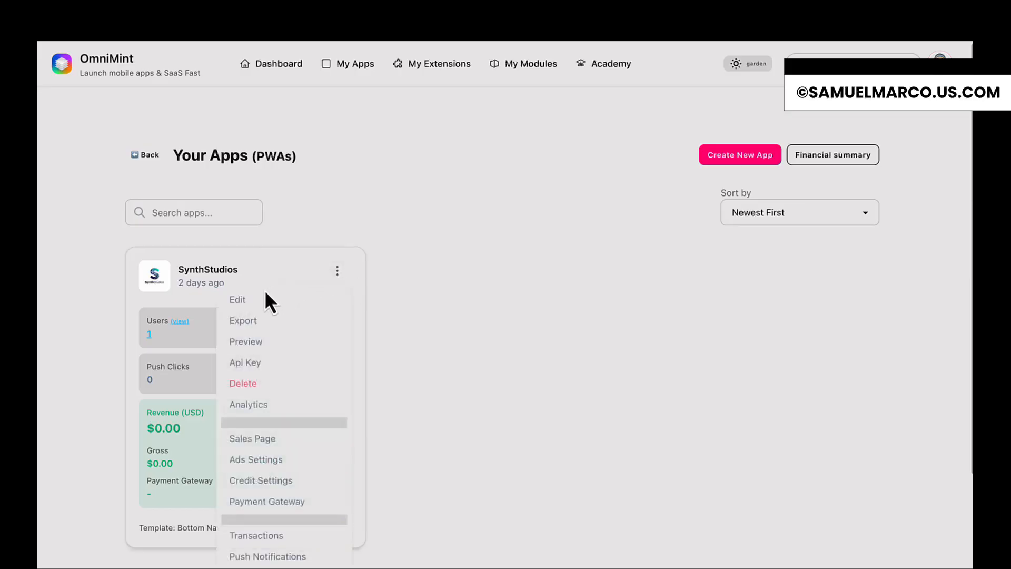
left_click(265, 303)
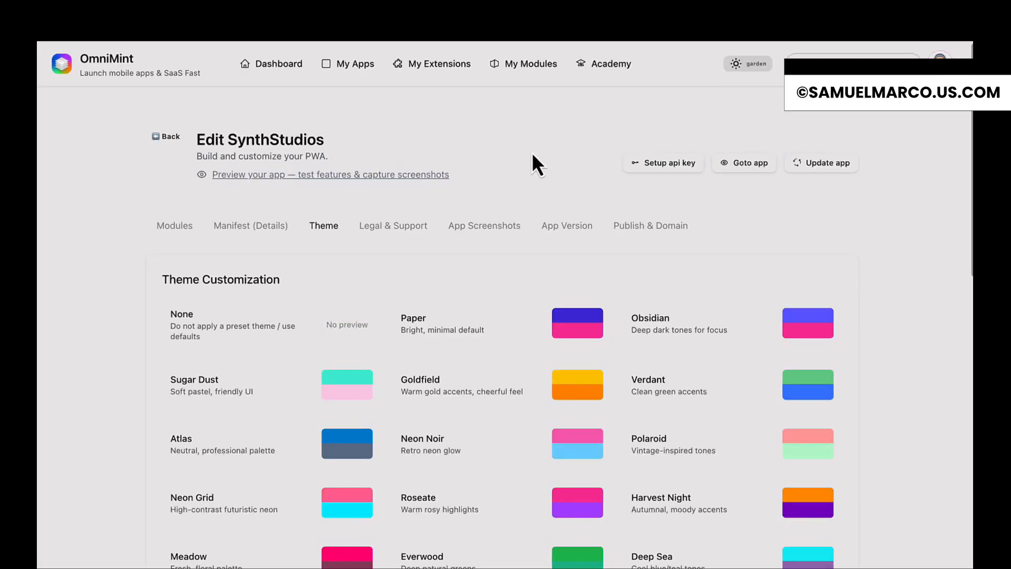
left_click(822, 164)
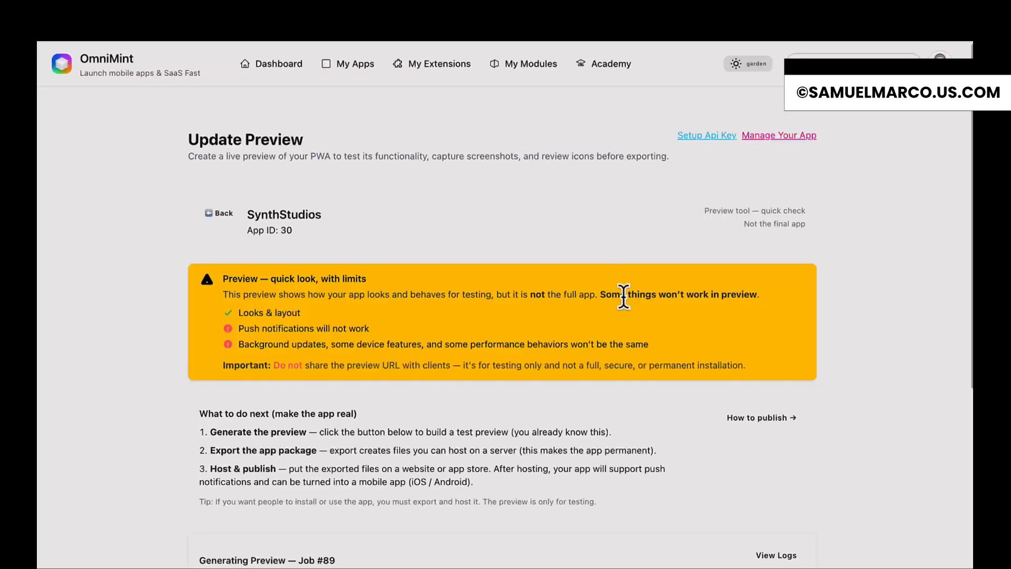
scroll(447, 347, "down", 5)
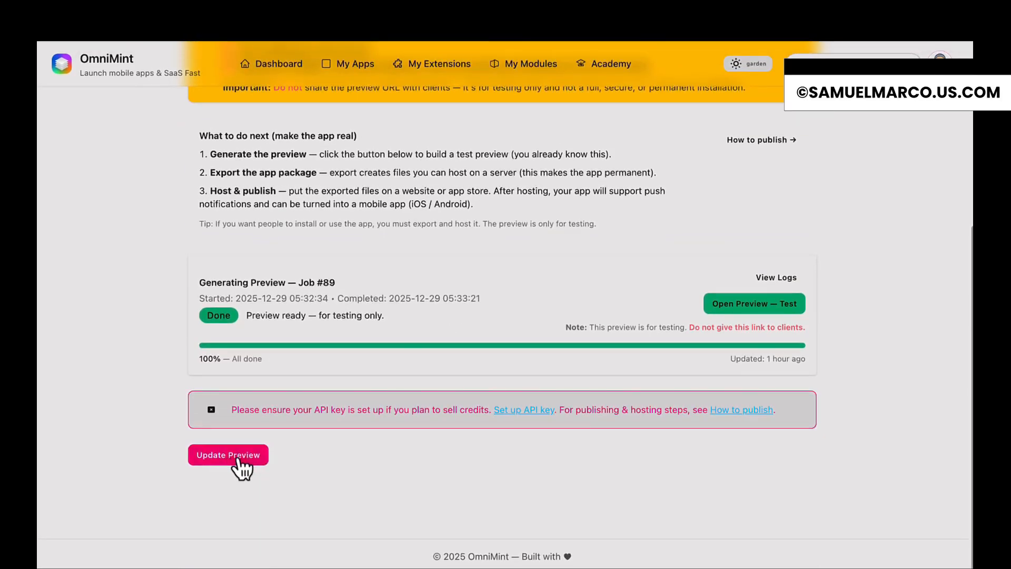
left_click(236, 457)
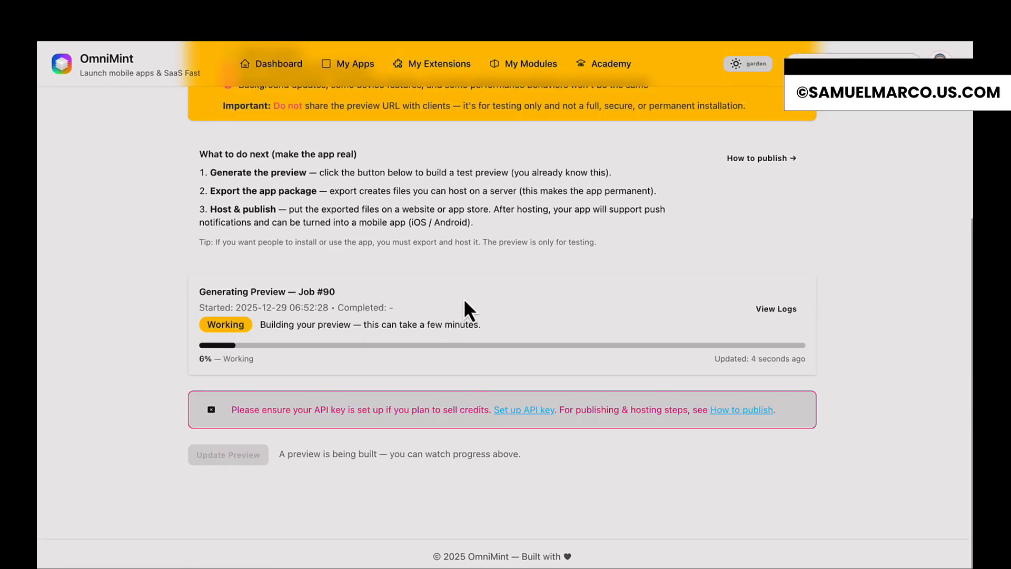
scroll(595, 266, "up", 1)
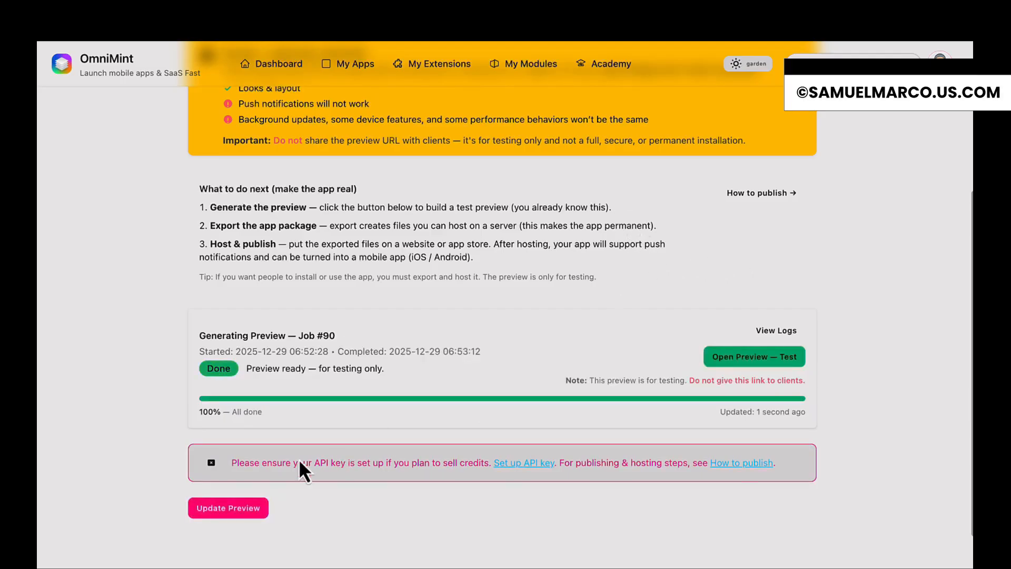
scroll(561, 226, "up", 2)
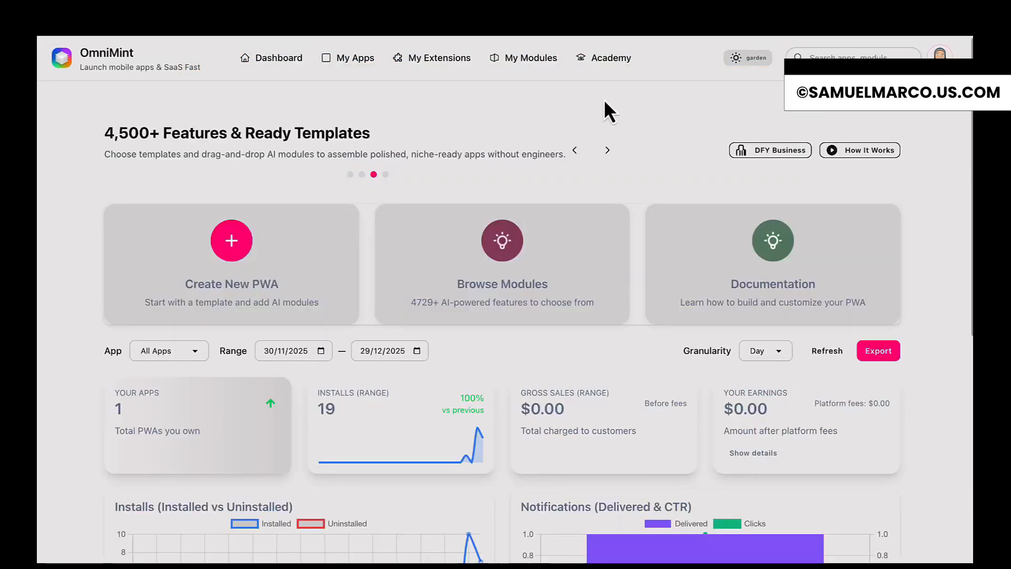
Step: Open the API key settings of the SynthStudios app and go from there to the fal key management page
left_click(349, 58)
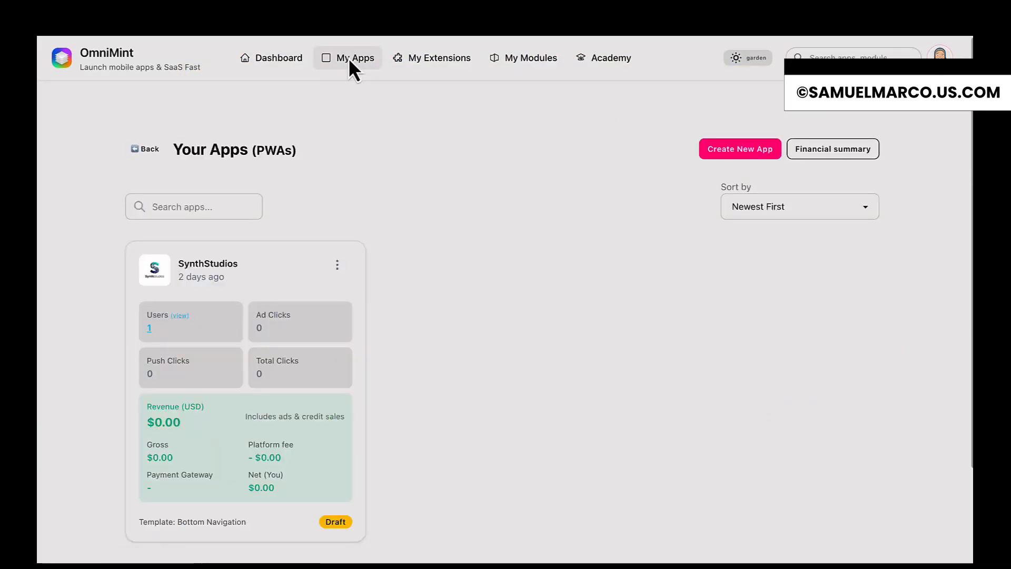
left_click(337, 264)
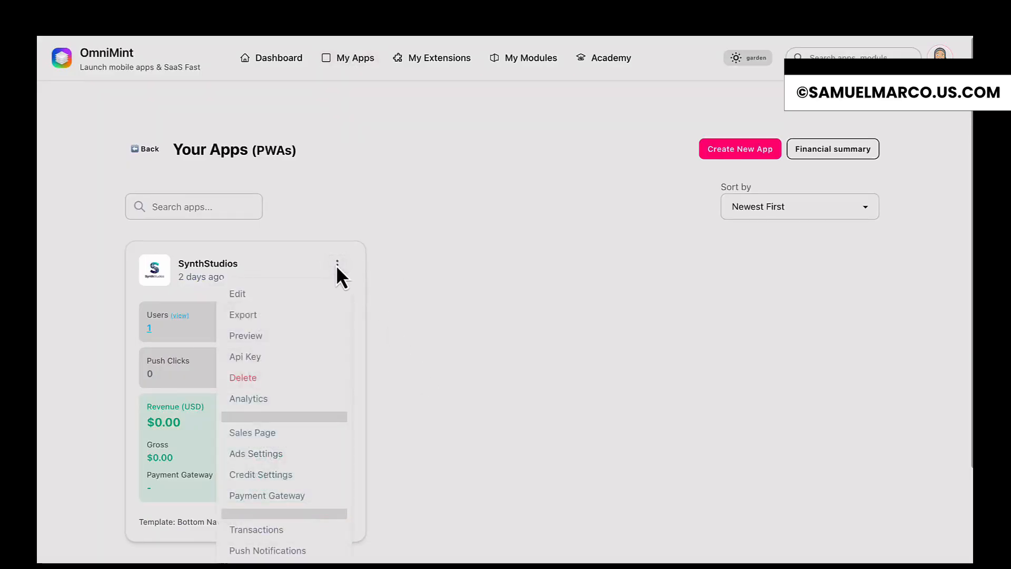
left_click(245, 357)
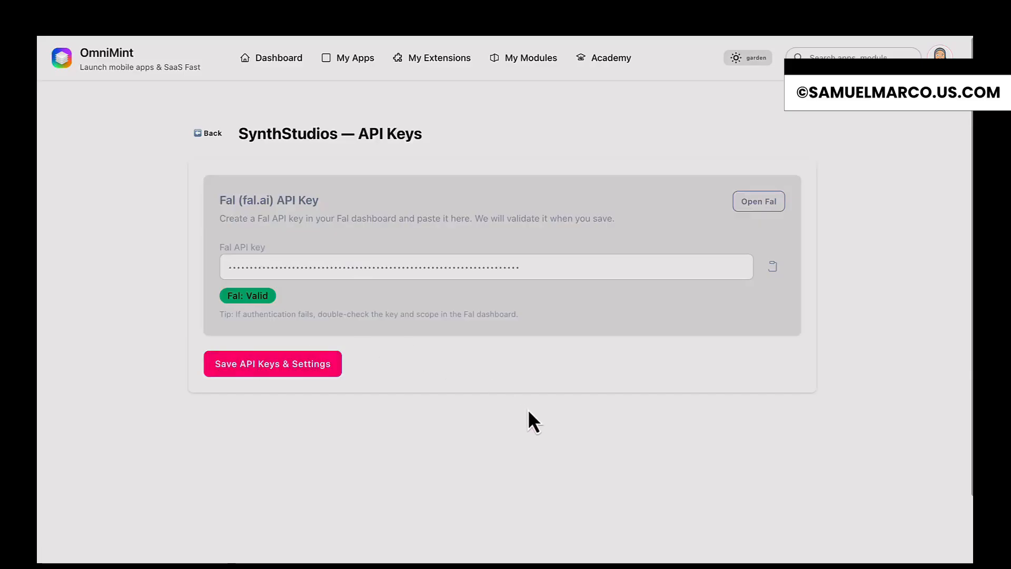
left_click(762, 210)
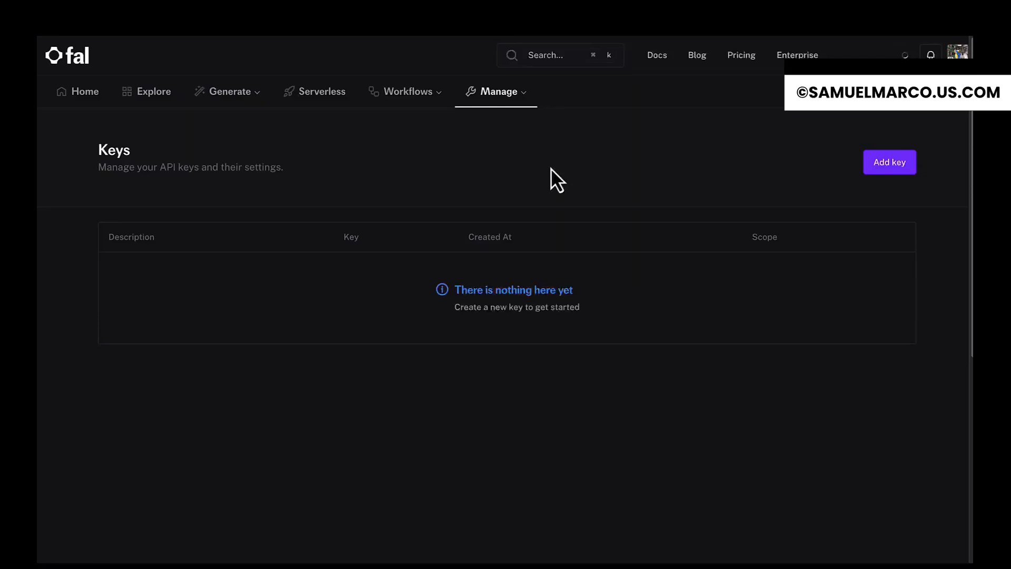
Step: Create a fal API key with the description "SynthStudios — API Keys" and copy the new key
left_click(890, 163)
left_click(440, 298)
key("super+v")
left_click(670, 421)
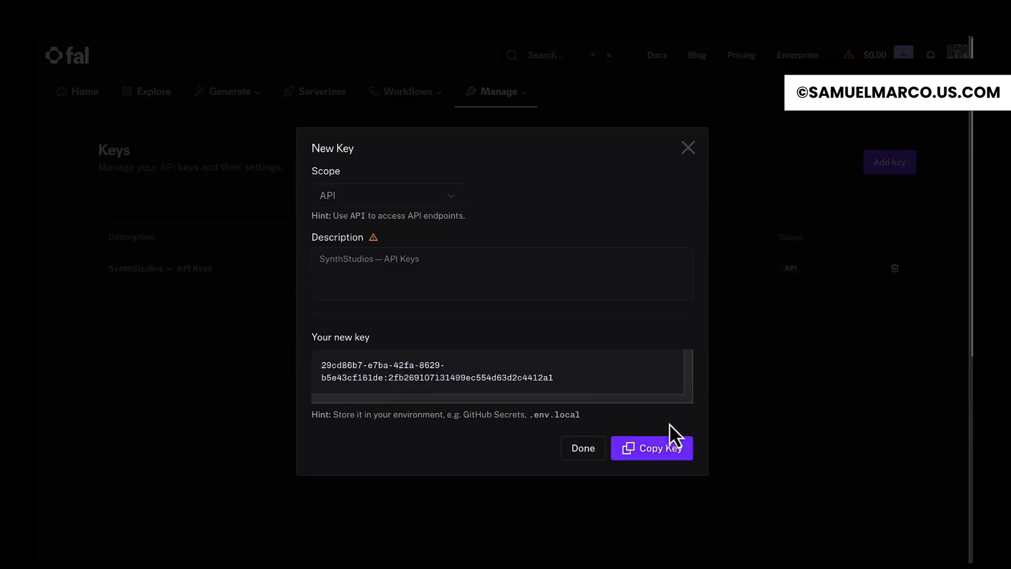
left_click(653, 446)
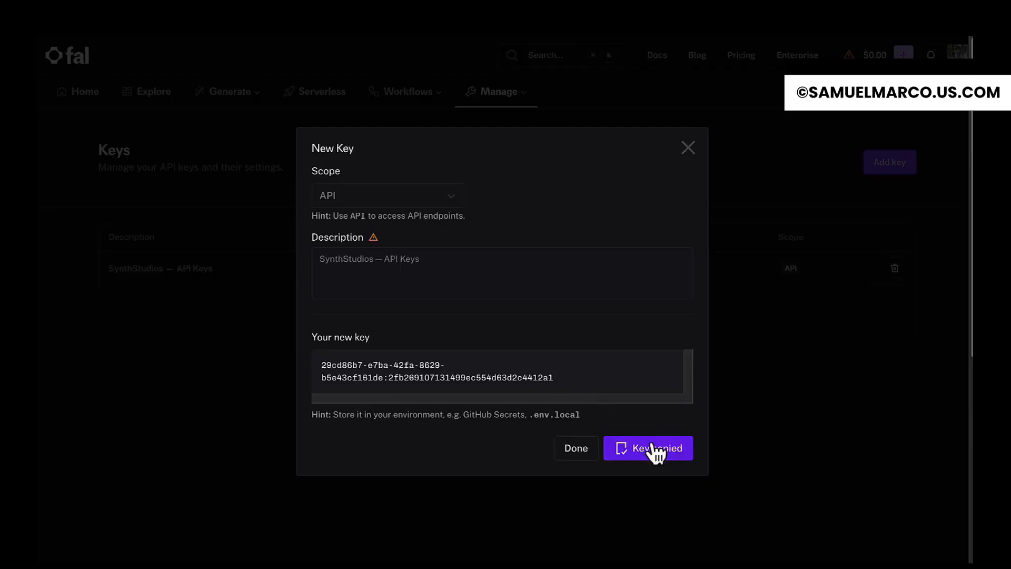
Step: Return to the SynthStudios API key settings, replace the Fal API key with the copied one and save the settings
left_click(569, 447)
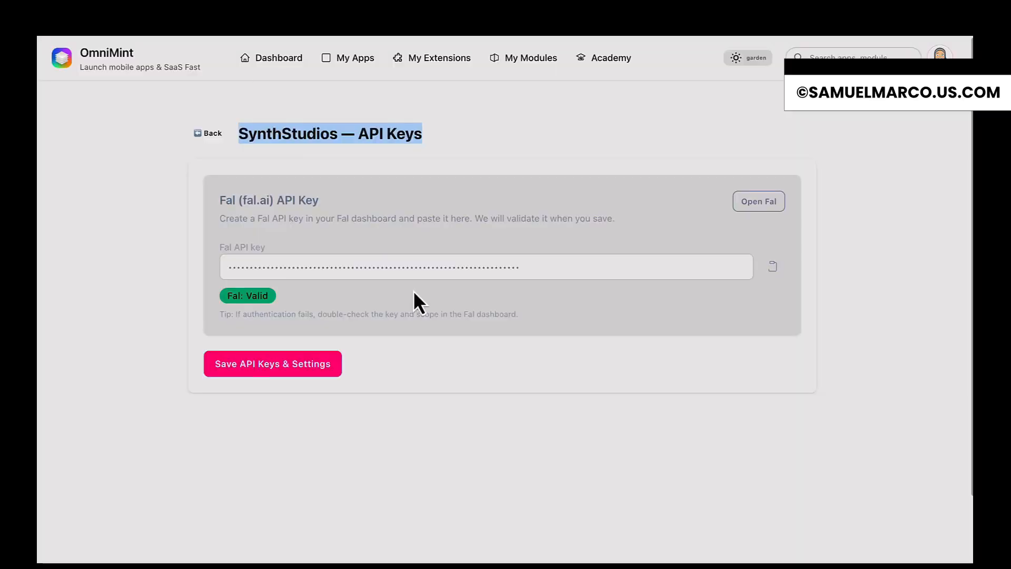
left_click(472, 269)
key("ctrl+a")
key("BackSpace")
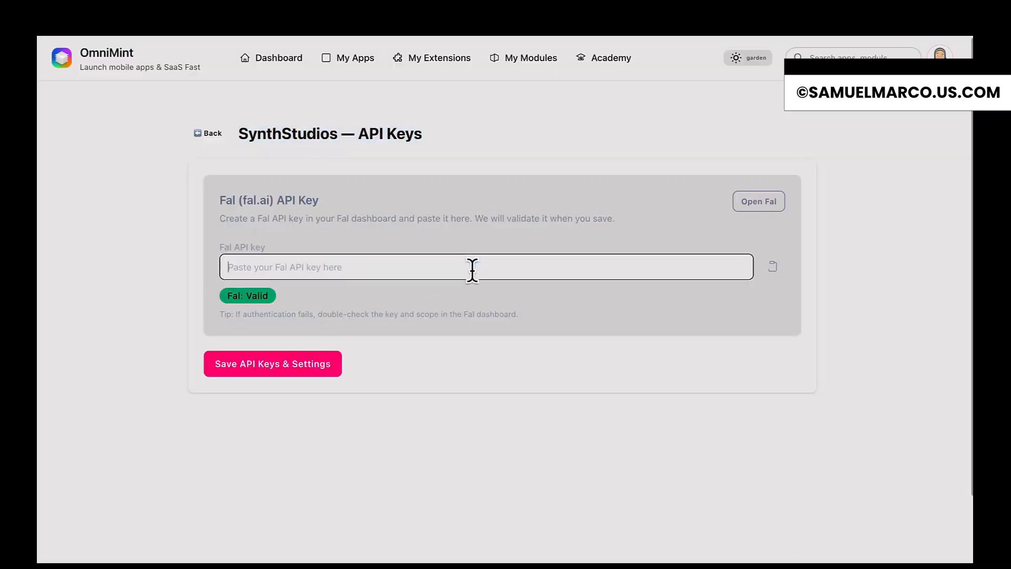
left_click(772, 268)
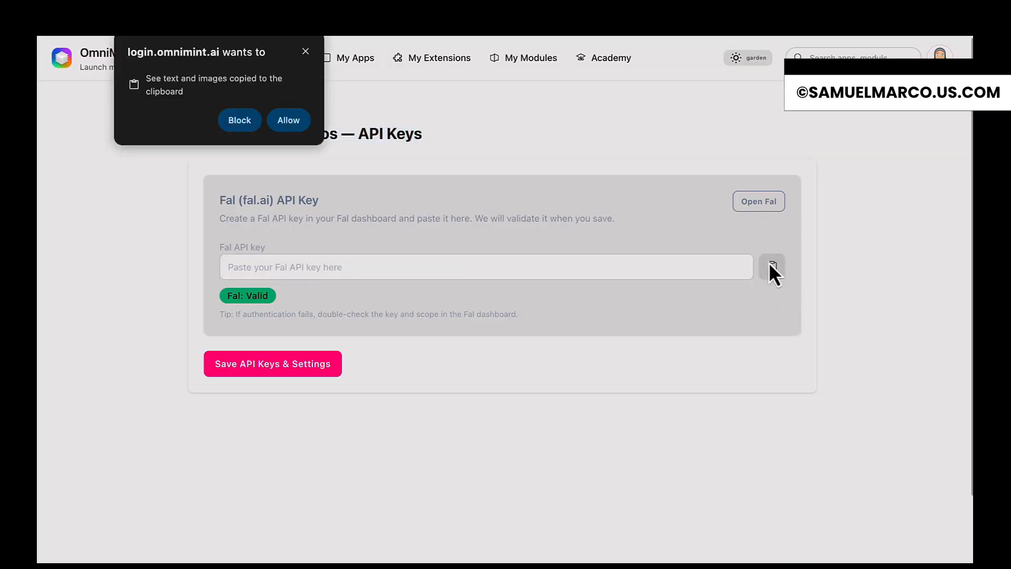
left_click(291, 121)
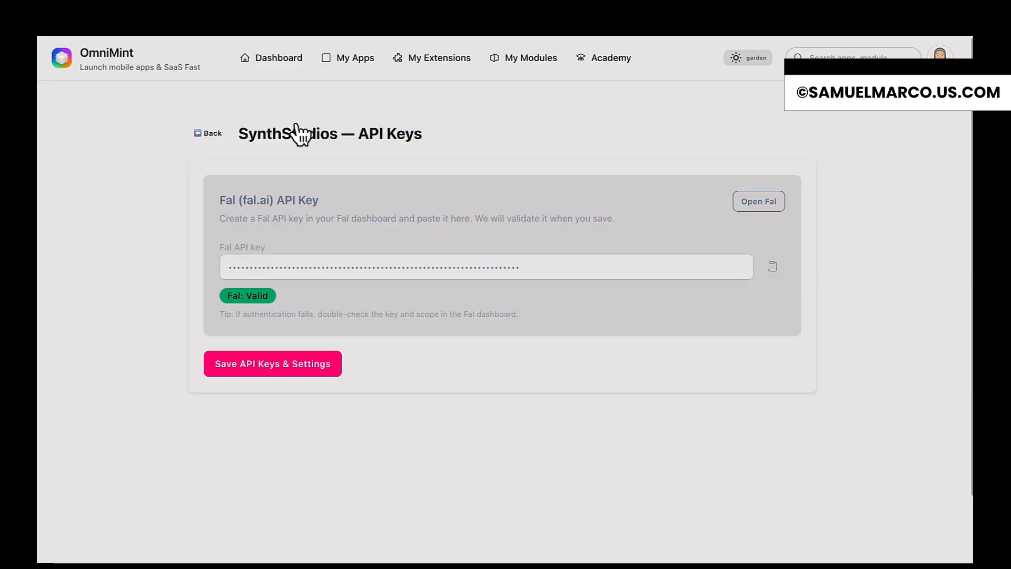
left_click(270, 372)
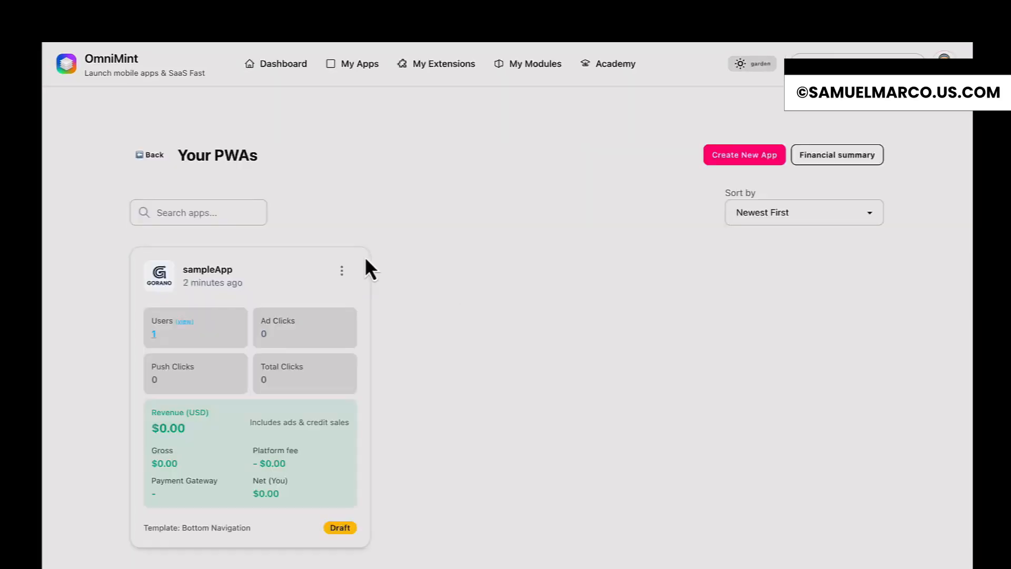
Step: Open the Legal & Support settings of the SynthStudios app, generate a privacy policy draft and insert it as the Privacy Policy
left_click(341, 269)
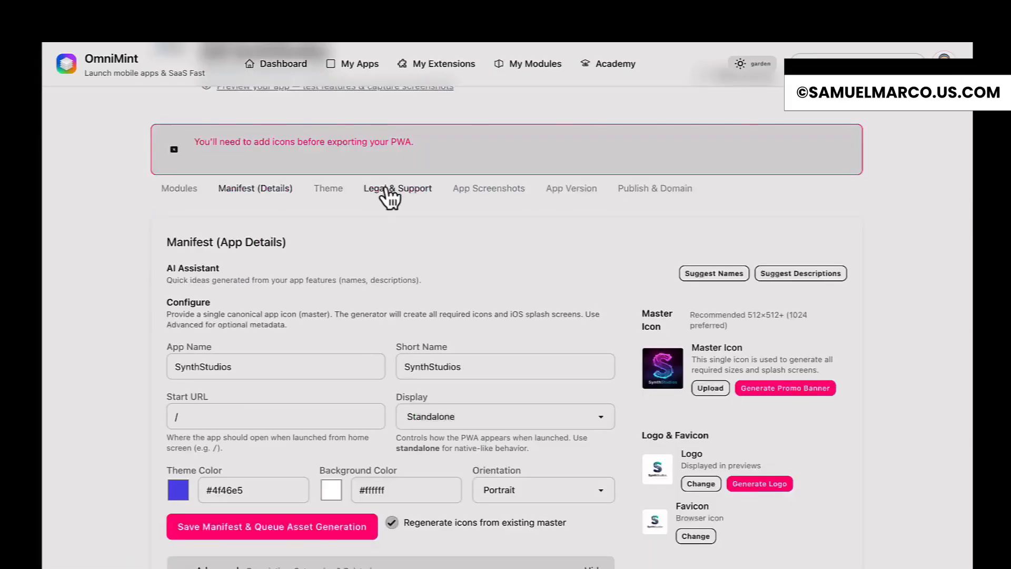
left_click(389, 189)
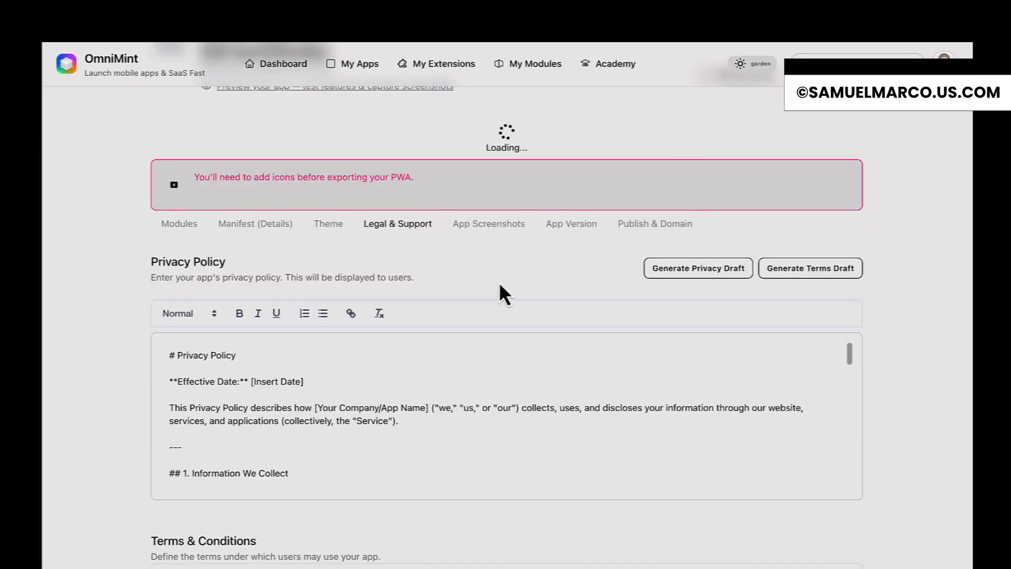
left_click(728, 232)
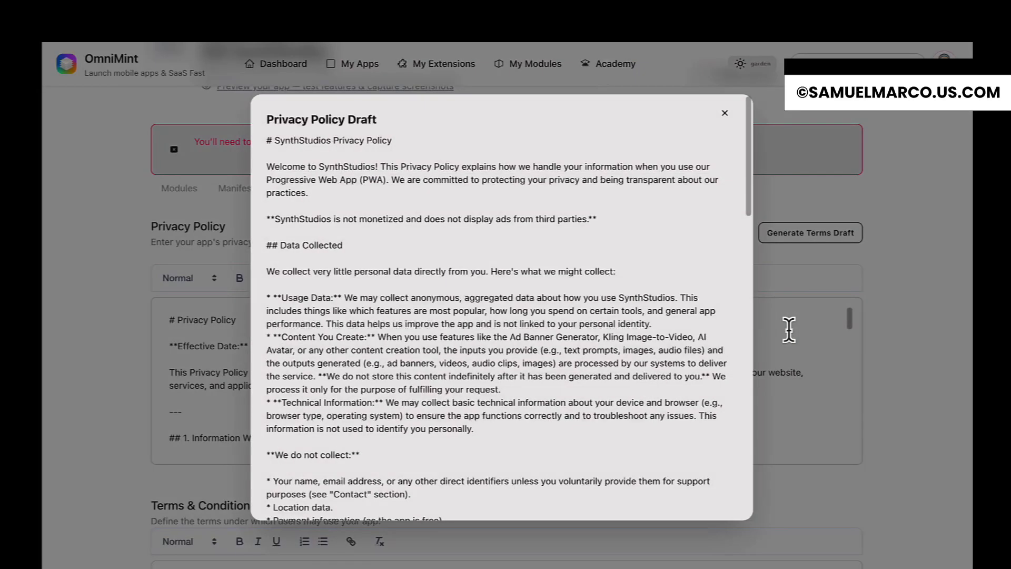
scroll(413, 274, "down", 5)
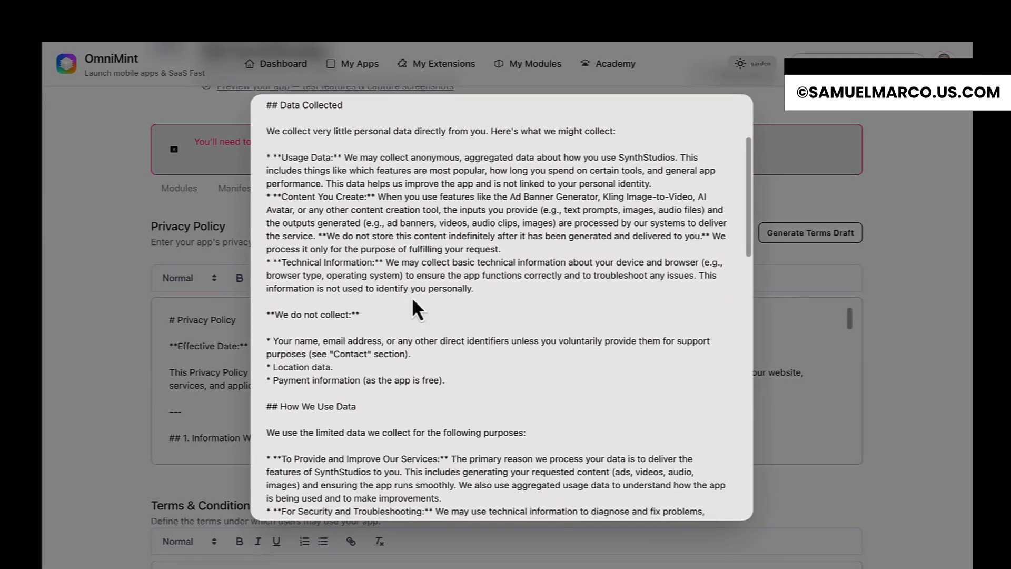
scroll(412, 296, "down", 15)
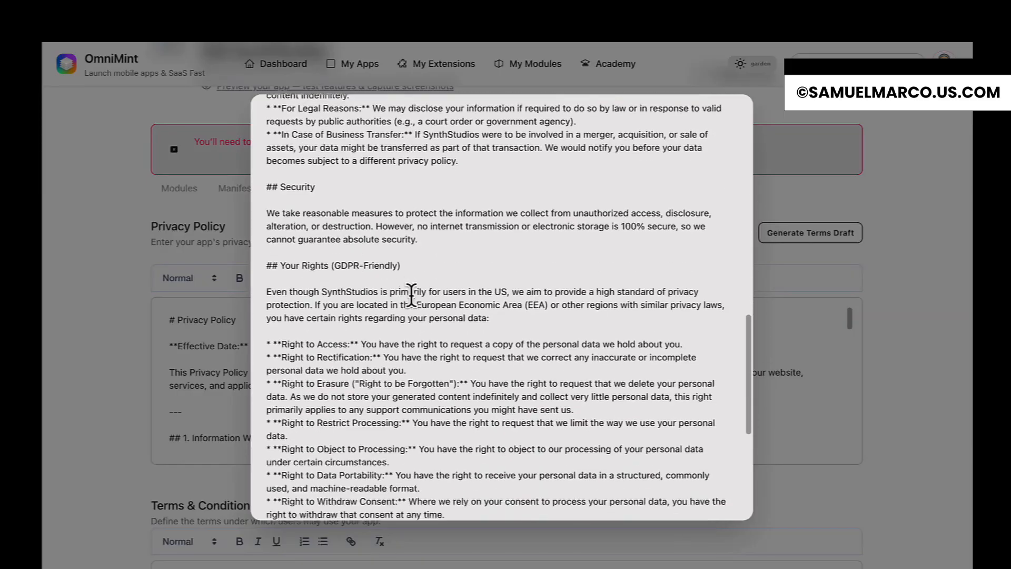
scroll(412, 301, "down", 3)
left_click(628, 495)
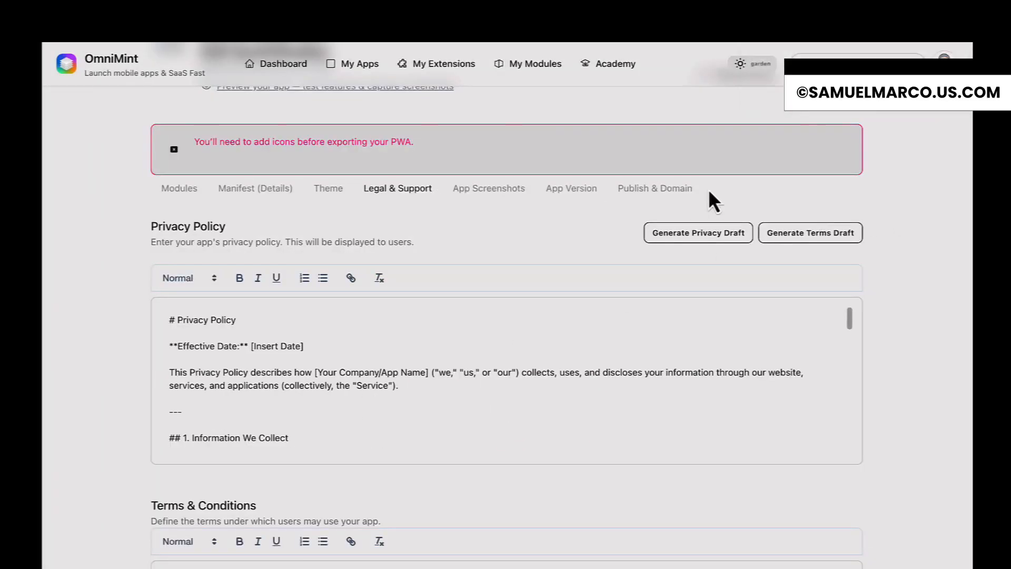
scroll(466, 252, "up", 1)
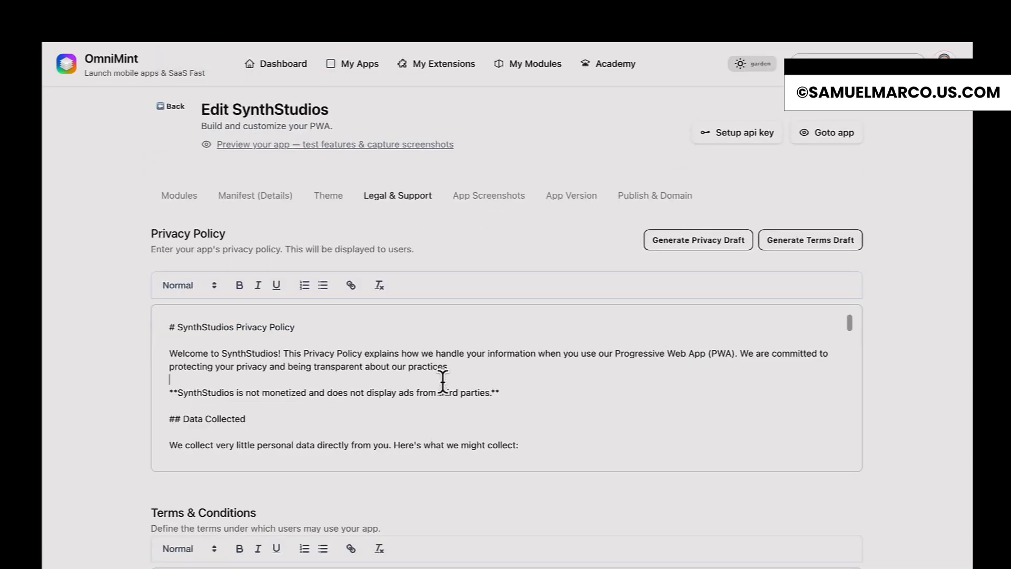
scroll(442, 382, "down", 10)
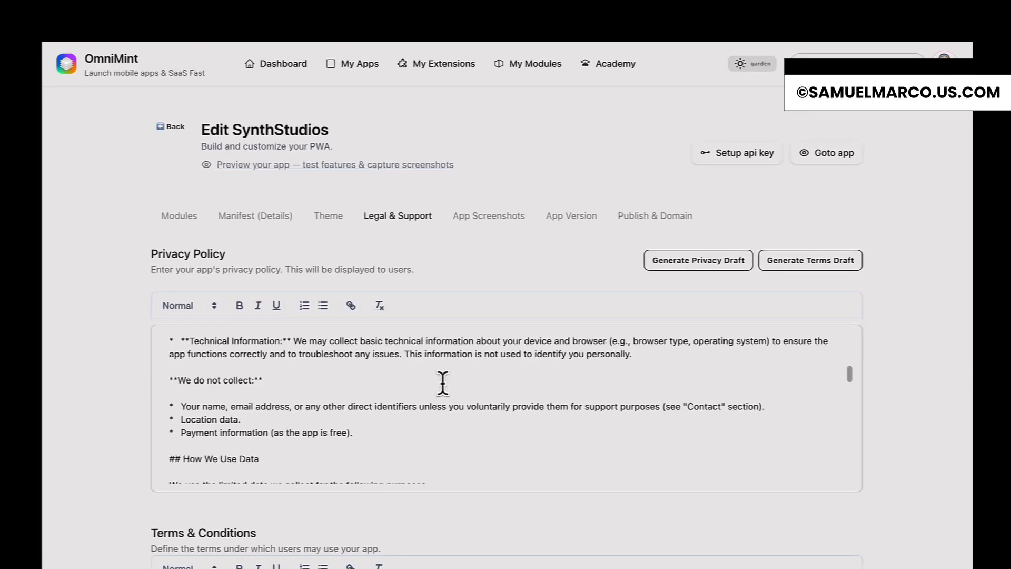
Step: Generate a terms draft for SynthStudios, insert it as the Terms & Conditions and review the inserted text
left_click(824, 271)
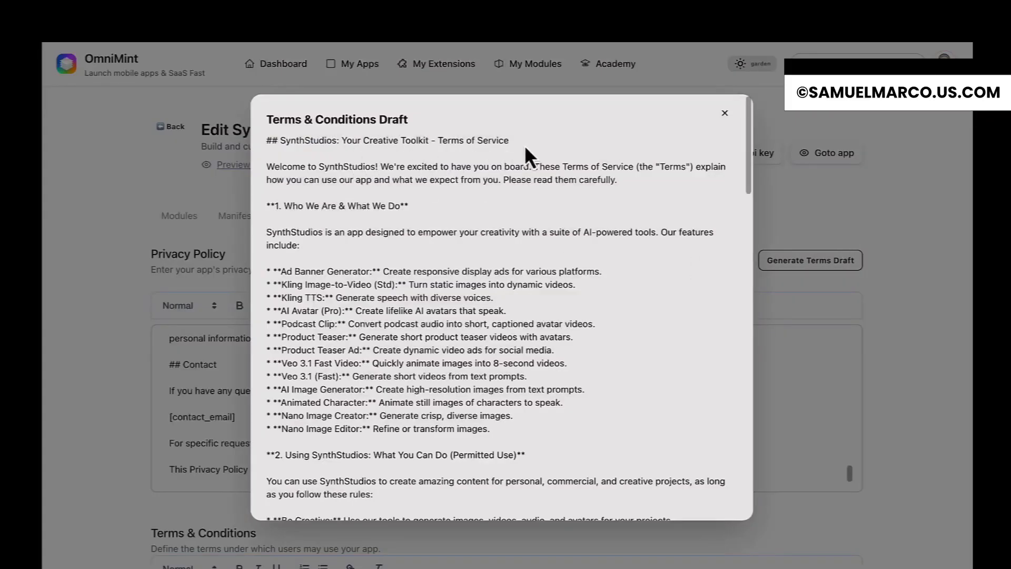
scroll(538, 223, "down", 12)
scroll(453, 303, "down", 15)
left_click(627, 494)
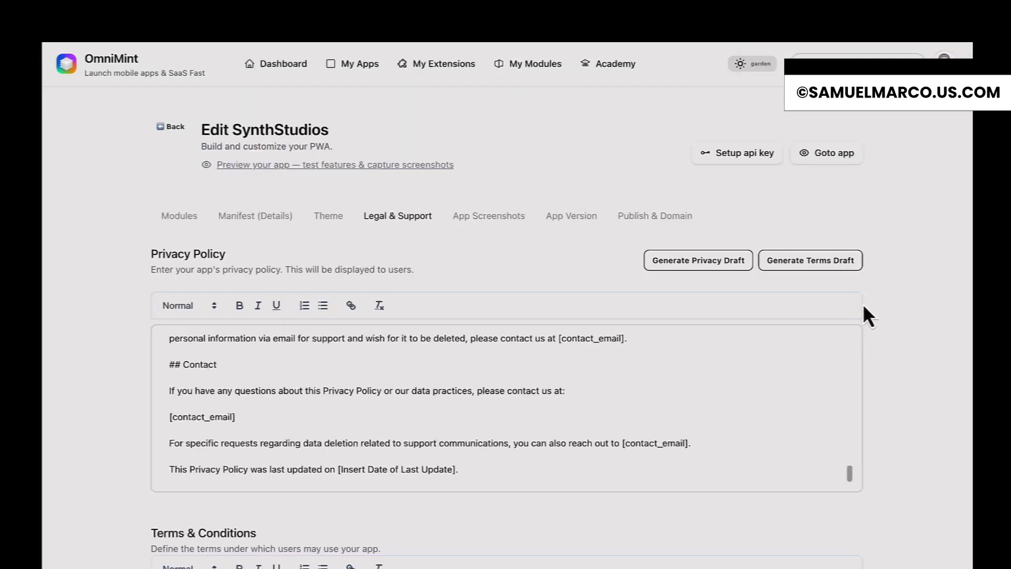
scroll(859, 307, "down", 3)
scroll(542, 431, "down", 3)
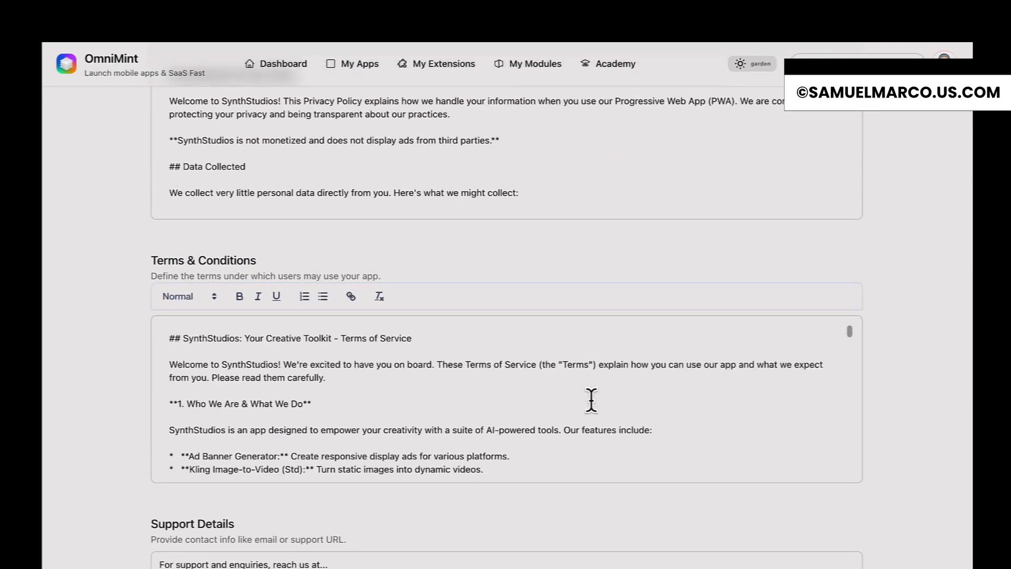
scroll(490, 376, "down", 1)
scroll(501, 374, "up", 1)
scroll(442, 364, "down", 15)
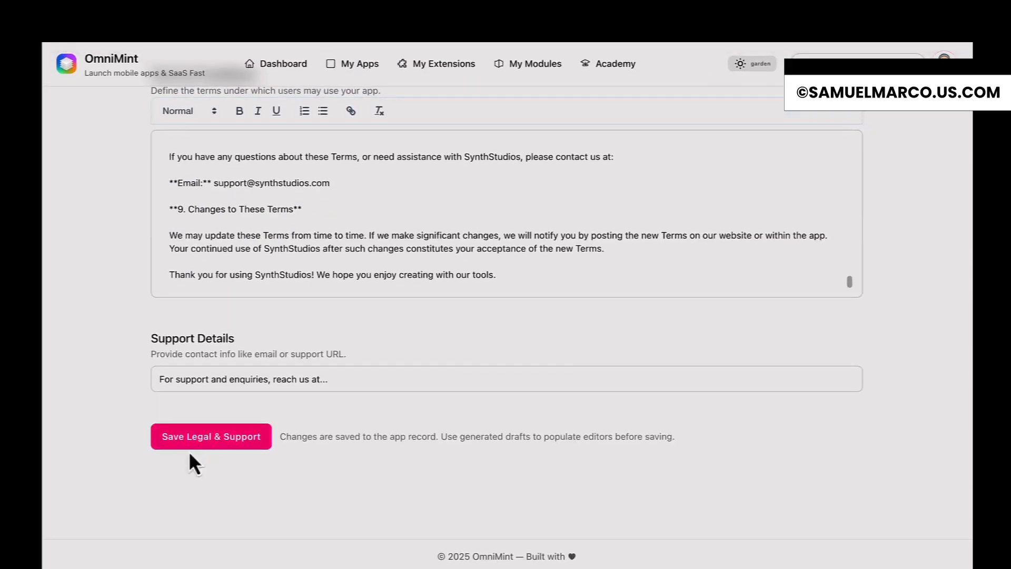
scroll(636, 357, "up", 2)
scroll(635, 352, "up", 10)
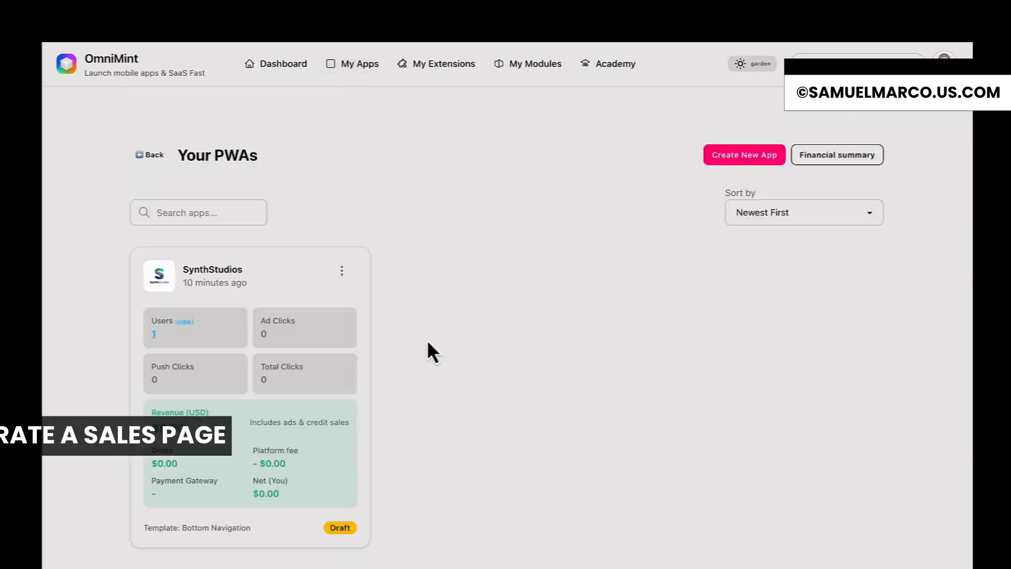
Step: Start a new sales page for the SynthStudios app from the apps list and accept its app details and top features
left_click(342, 270)
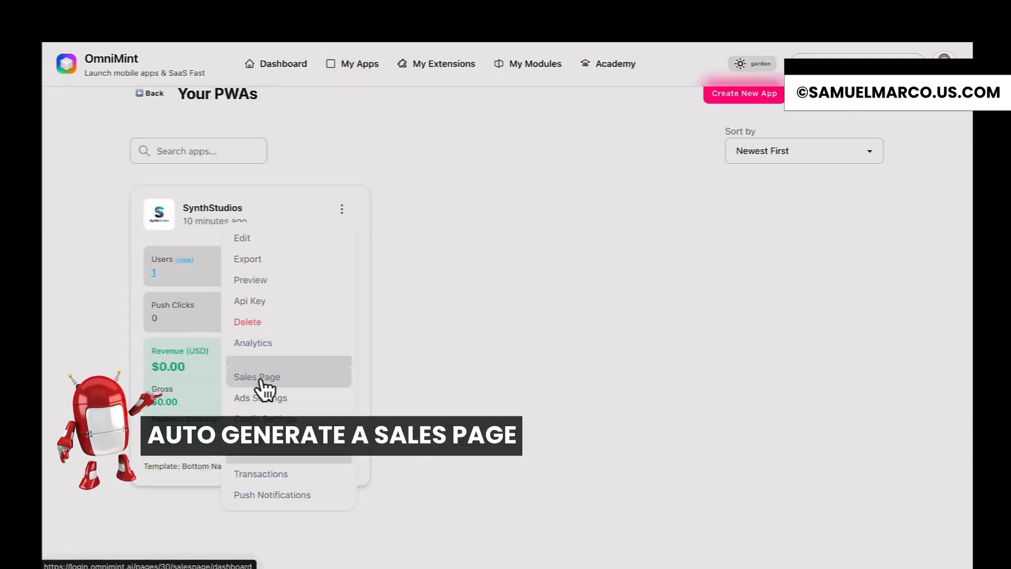
left_click(261, 378)
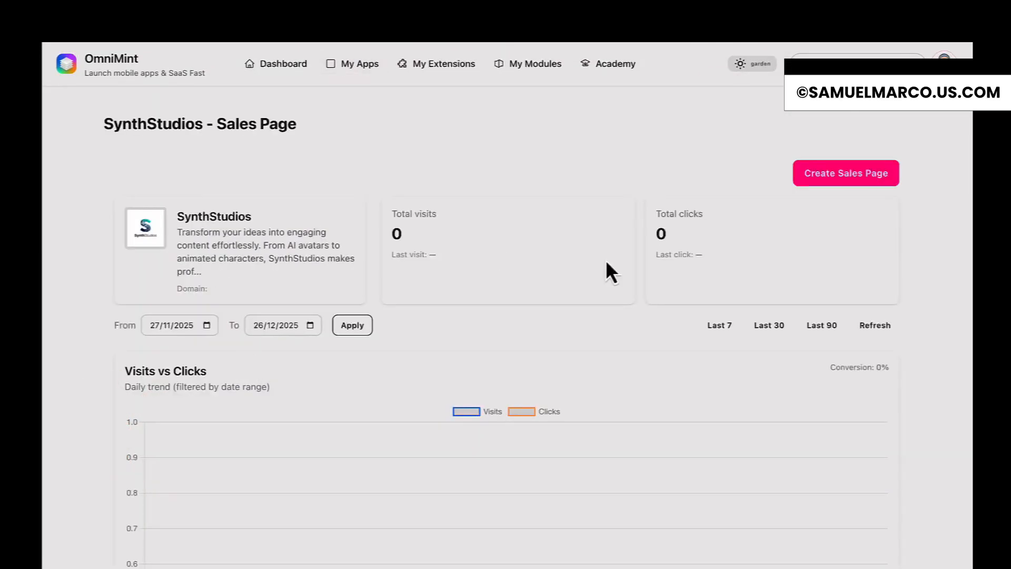
scroll(664, 292, "down", 8)
scroll(665, 293, "up", 8)
left_click(846, 173)
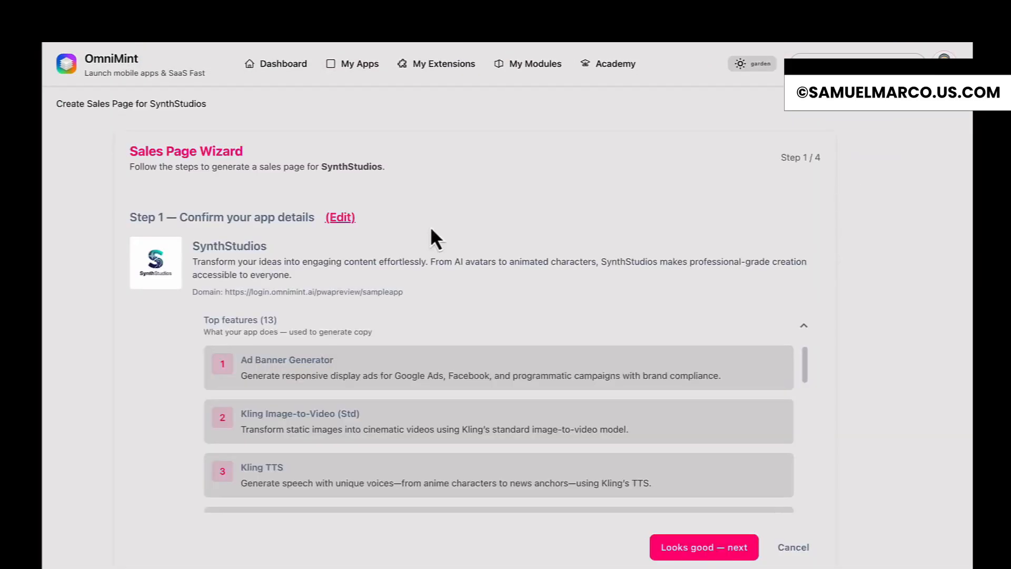
scroll(656, 380, "down", 10)
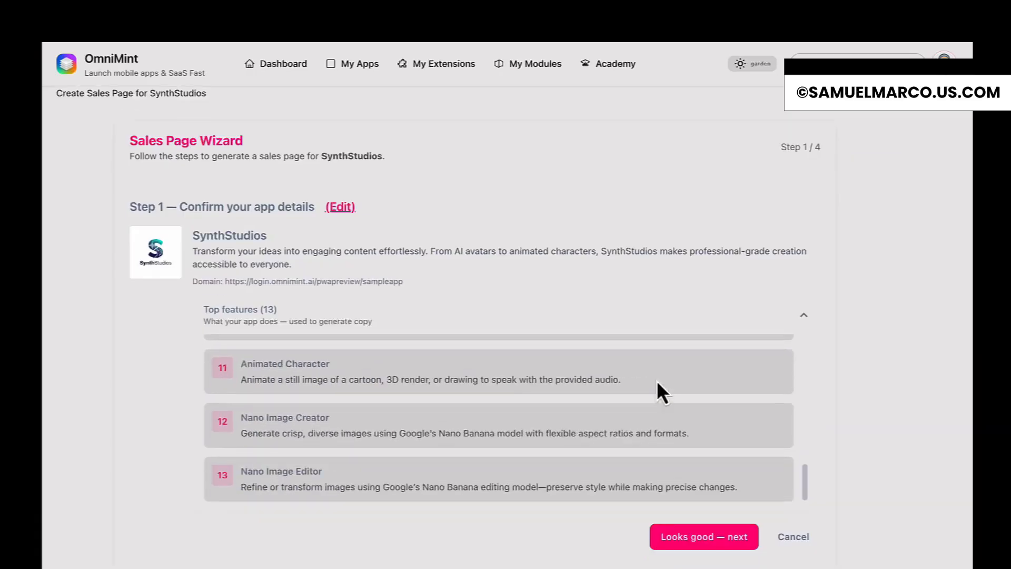
left_click(703, 475)
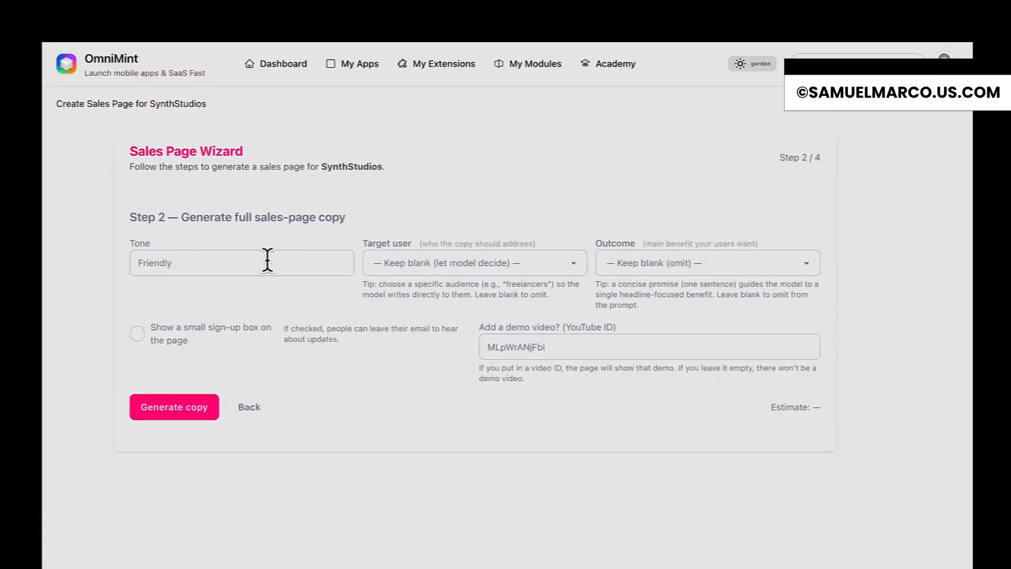
Step: Generate persuasive / salesy copy for small & medium business owners (SMBs) with the outcome "Get faster results with less effort" and a sign-up box enabled
left_click(271, 260)
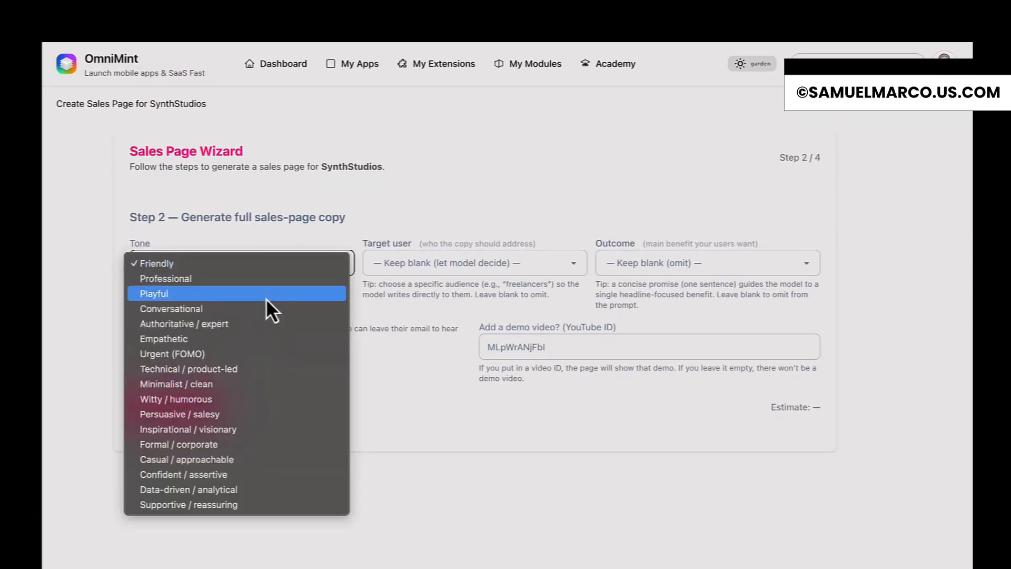
left_click(221, 413)
left_click(490, 263)
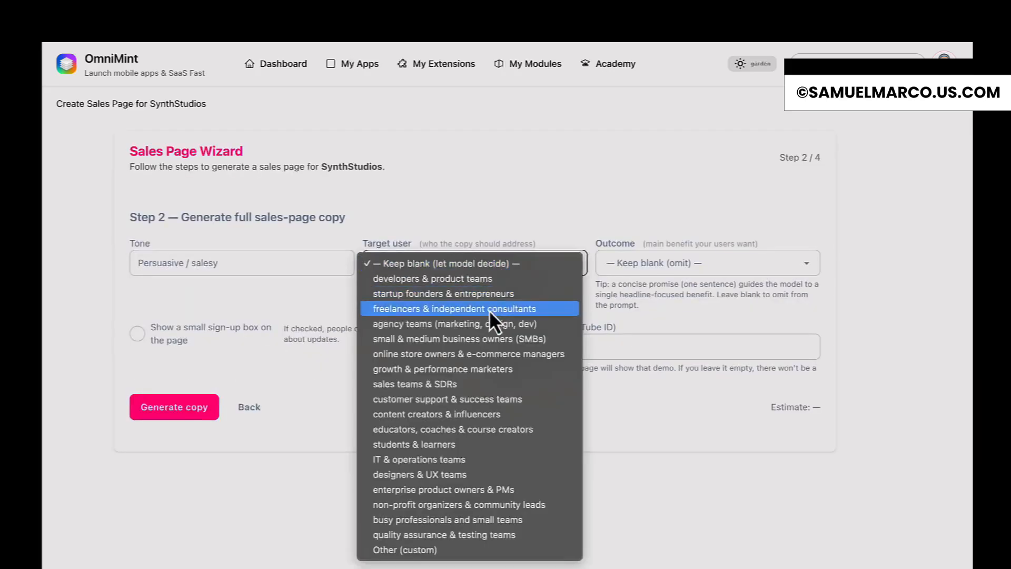
left_click(494, 339)
left_click(680, 265)
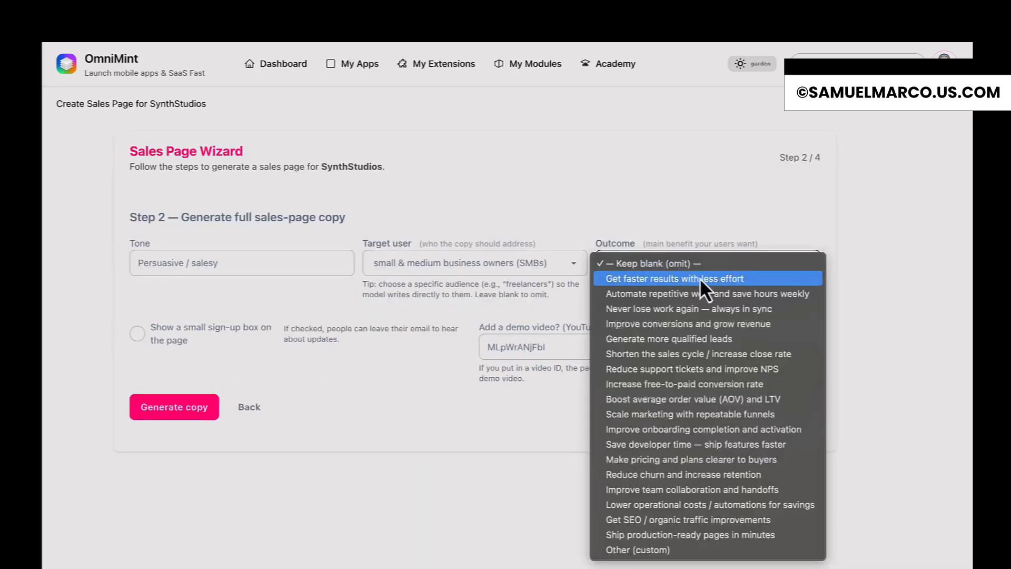
left_click(706, 279)
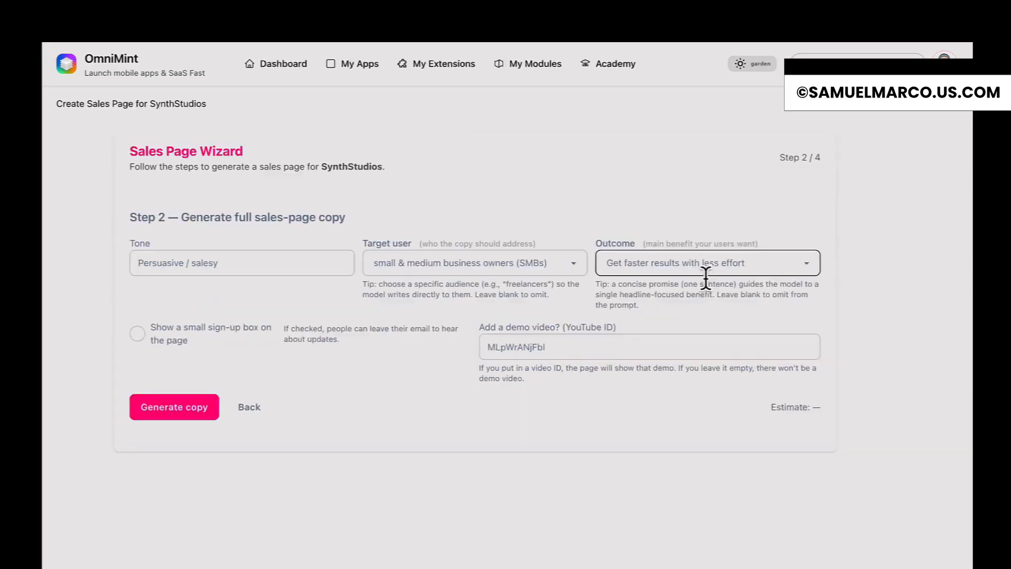
left_click(138, 334)
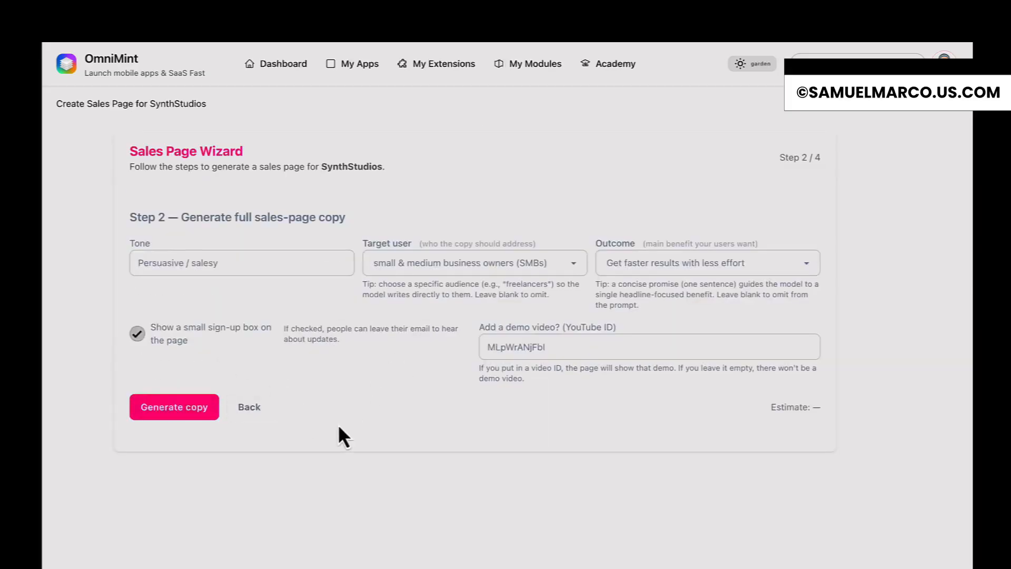
left_click(185, 407)
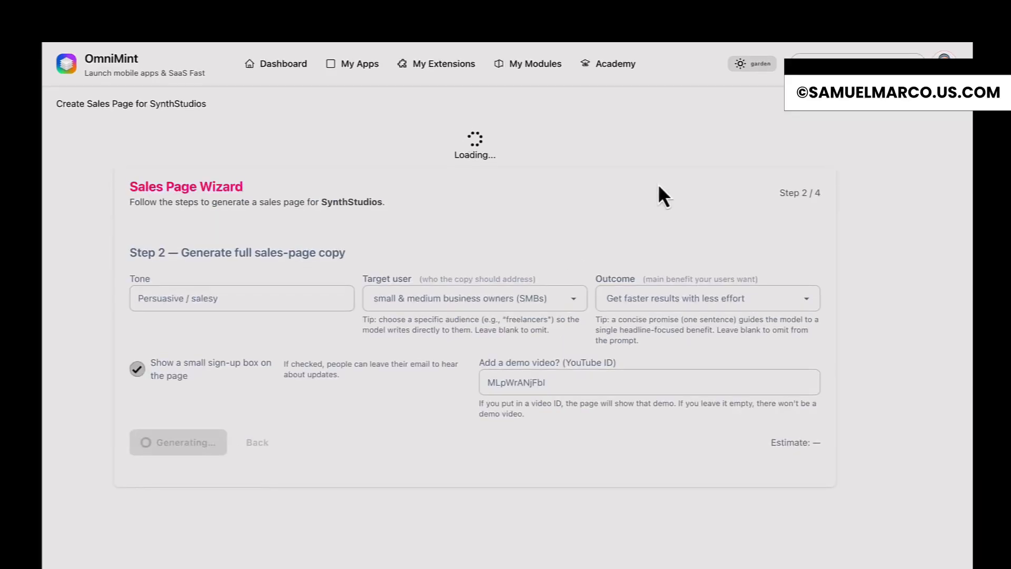
Step: Review the generated sales copy through to its closing call to action and render the sales page
scroll(291, 297, "down", 3)
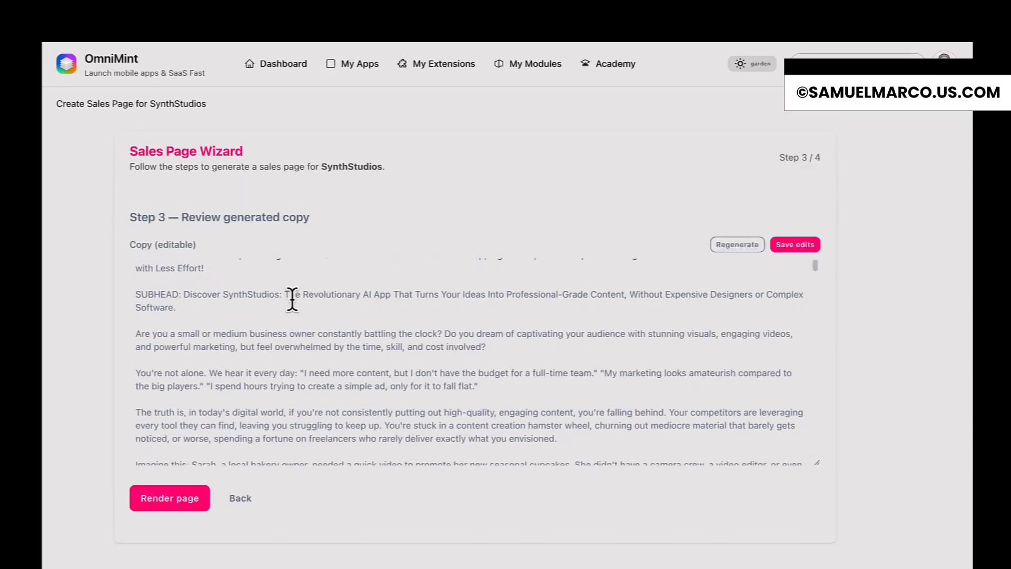
scroll(291, 297, "down", 20)
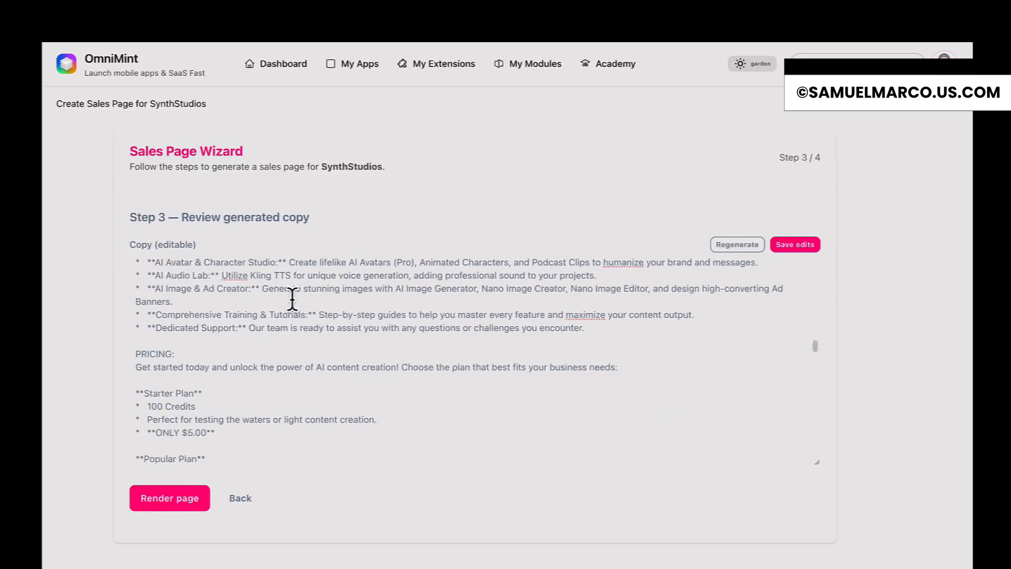
scroll(291, 298, "down", 12)
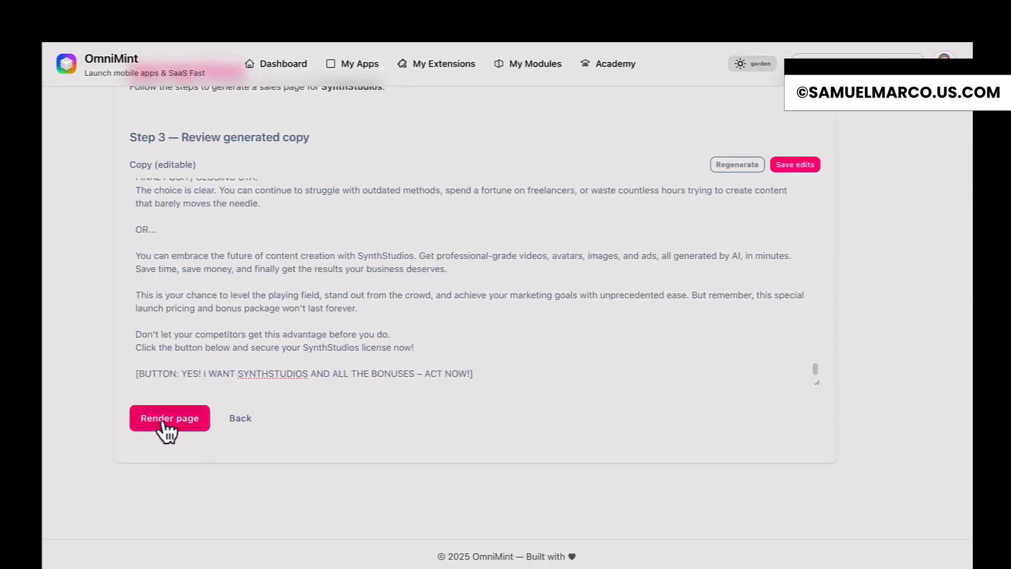
left_click(163, 428)
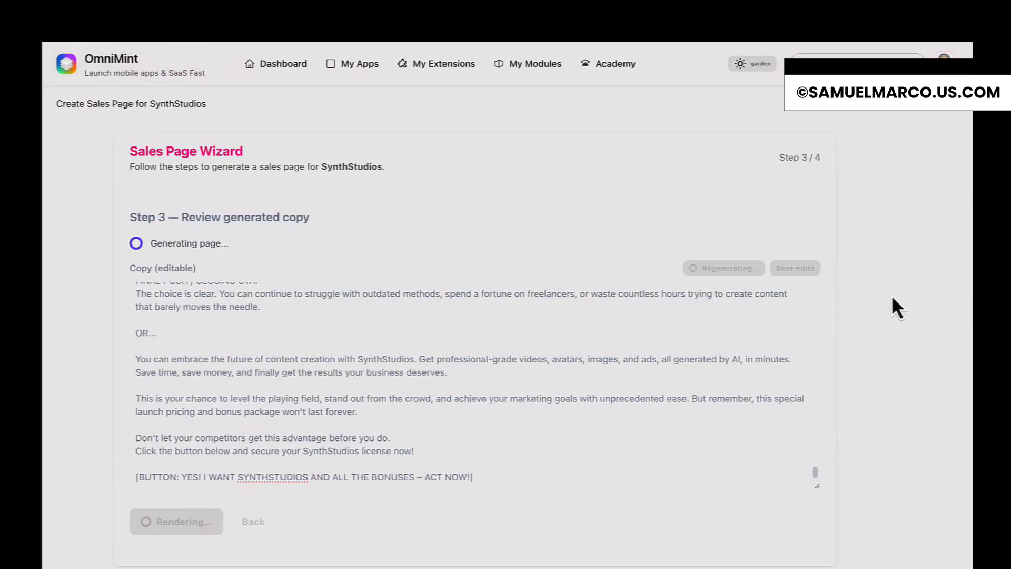
Step: Examine the rendered SynthStudios sales page in the desktop preview, from its headline to the demo video and benefits
scroll(880, 279, "down", 3)
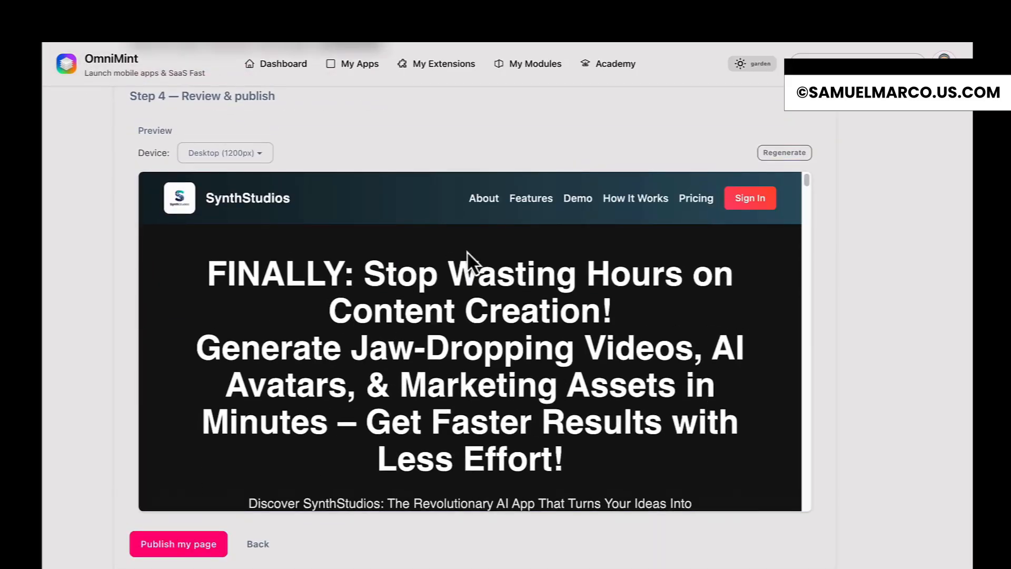
scroll(470, 298, "down", 10)
scroll(470, 297, "up", 5)
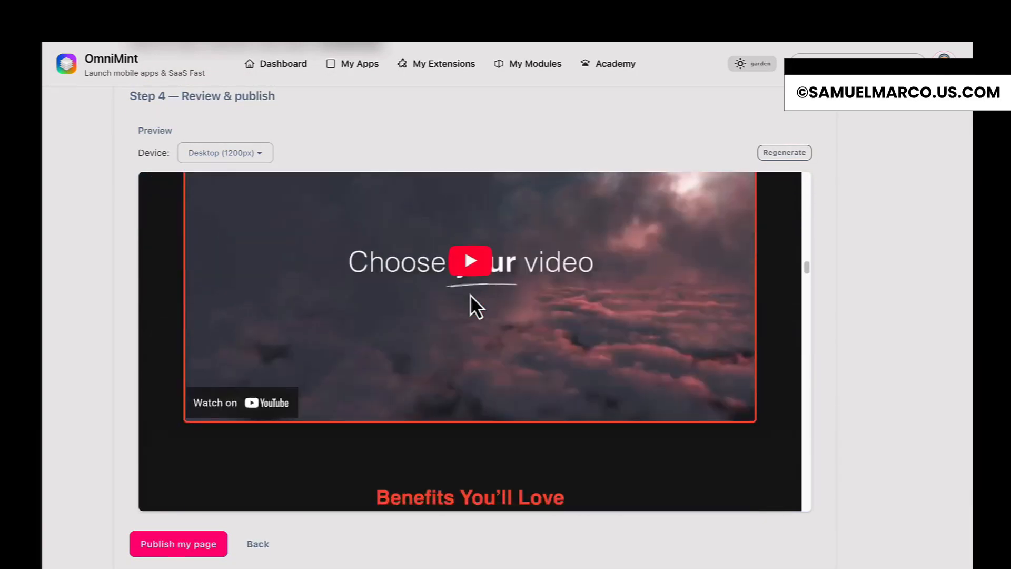
Step: Review the remaining sections of the desktop sales page preview, from How It Works through the bonuses and the 30-day offer
scroll(470, 295, "down", 15)
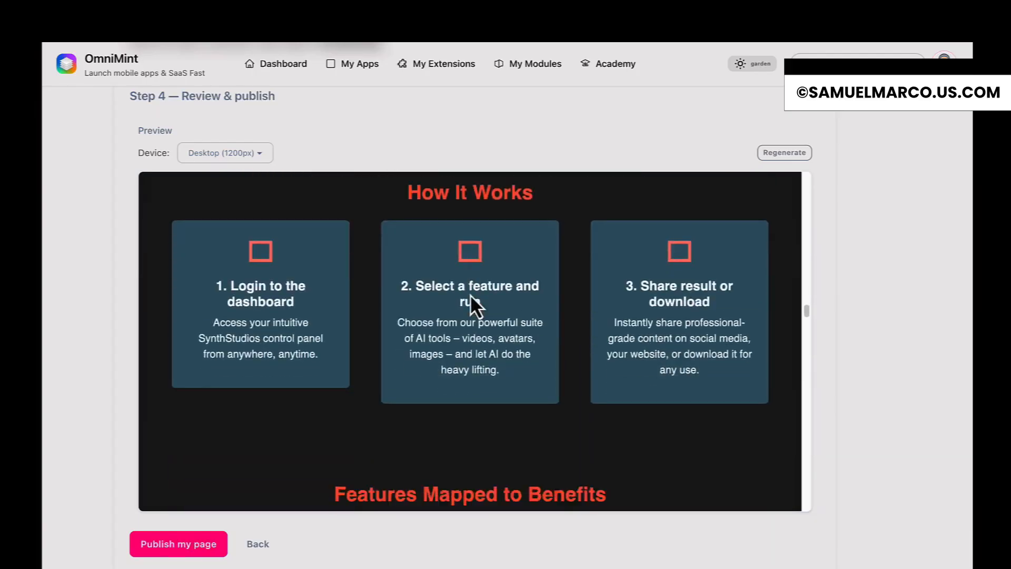
scroll(470, 295, "down", 15)
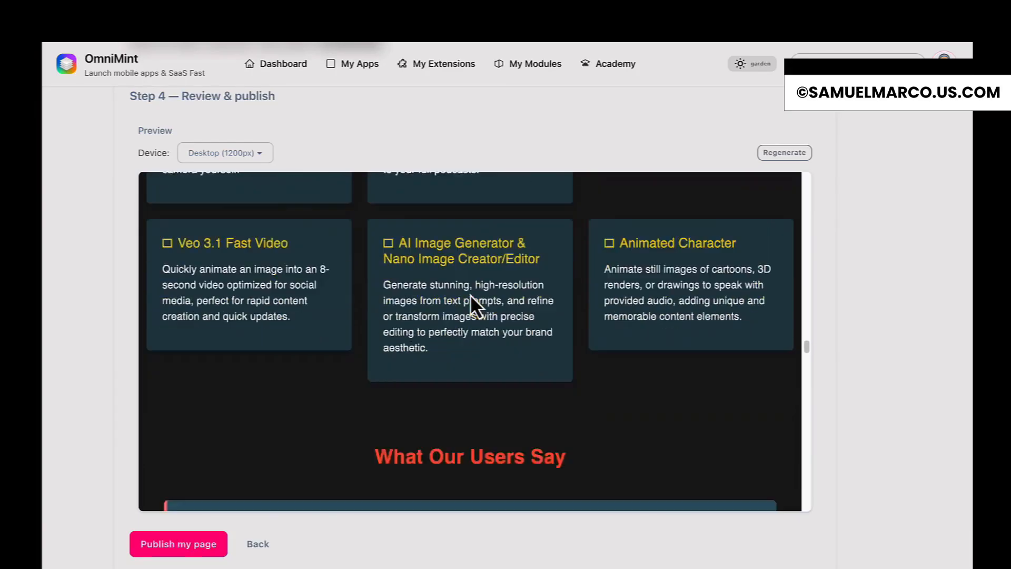
scroll(470, 295, "down", 15)
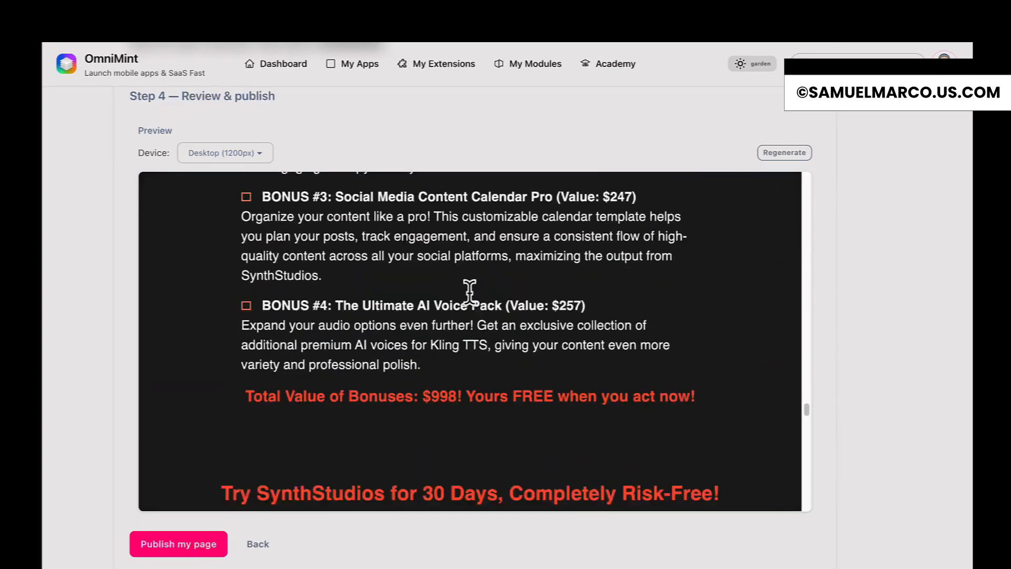
scroll(470, 295, "down", 20)
scroll(470, 294, "up", 20)
scroll(470, 298, "up", 20)
Step: Switch the sales page preview to Mobile (375px) and check its navigation menu and content sections
left_click(258, 152)
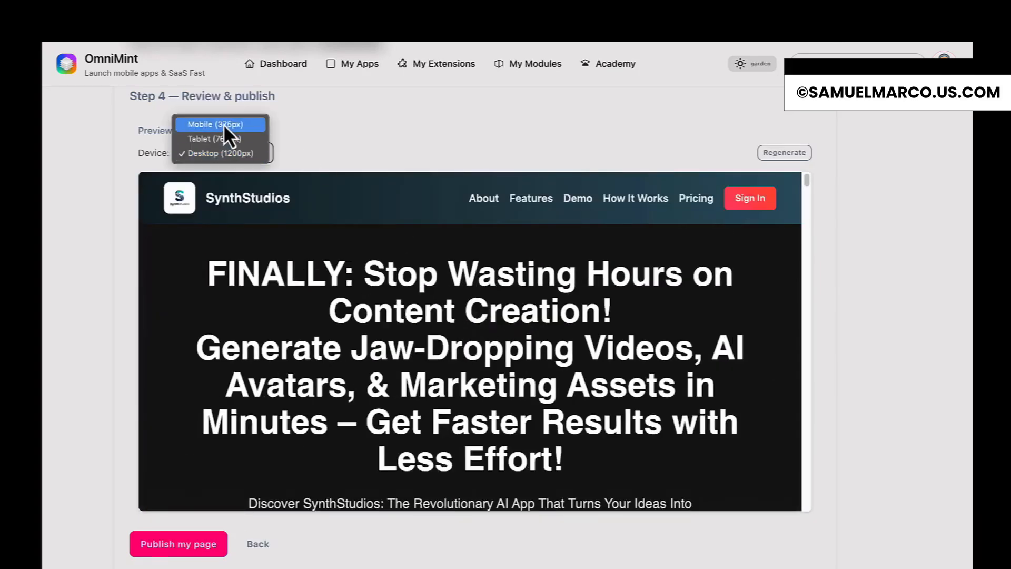
left_click(226, 126)
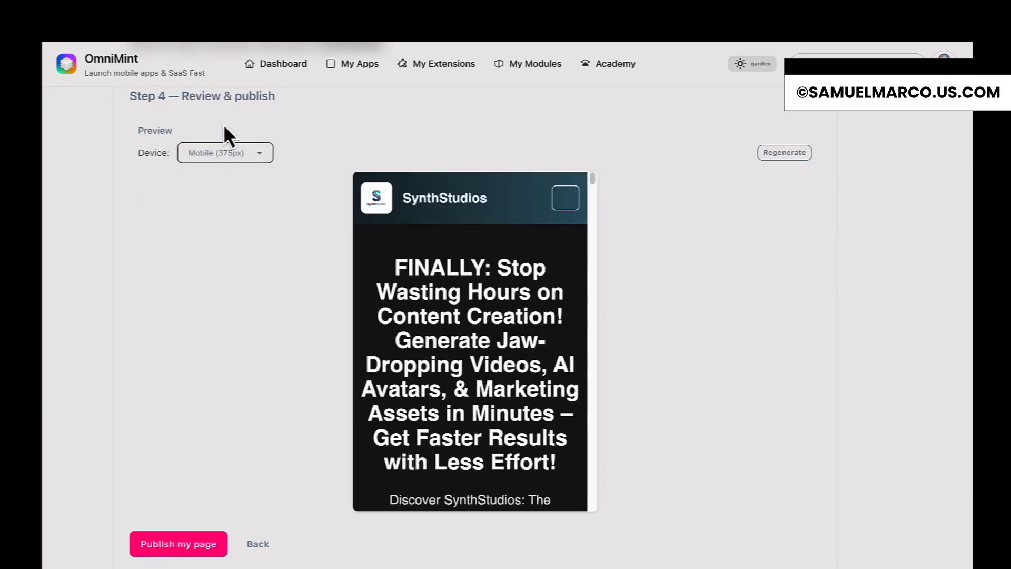
left_click(574, 199)
left_click(565, 198)
scroll(508, 316, "down", 5)
scroll(508, 327, "down", 15)
scroll(510, 332, "up", 5)
scroll(510, 335, "down", 12)
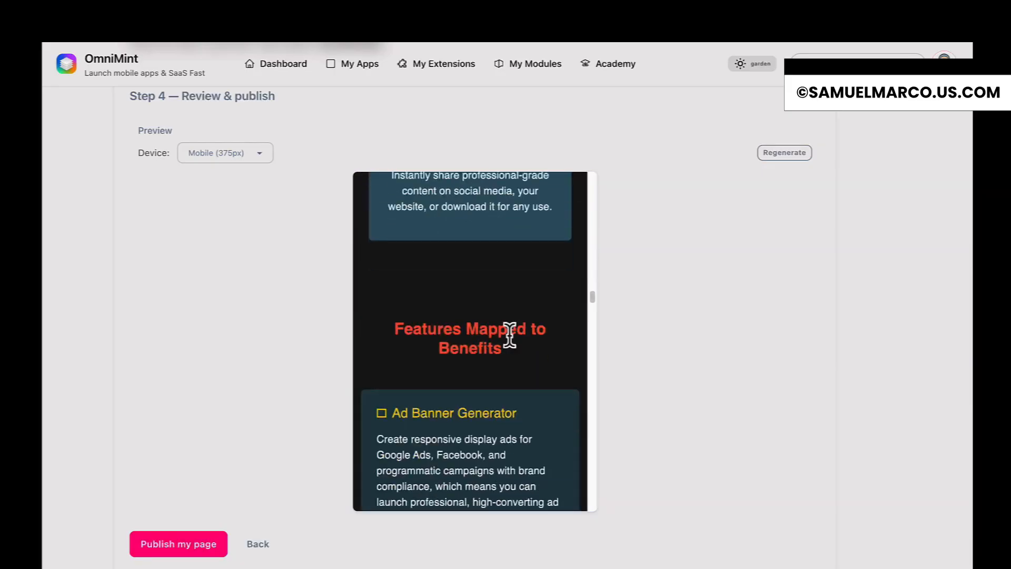
Step: Publish the SynthStudios sales page and preview it in the page editor
left_click(192, 547)
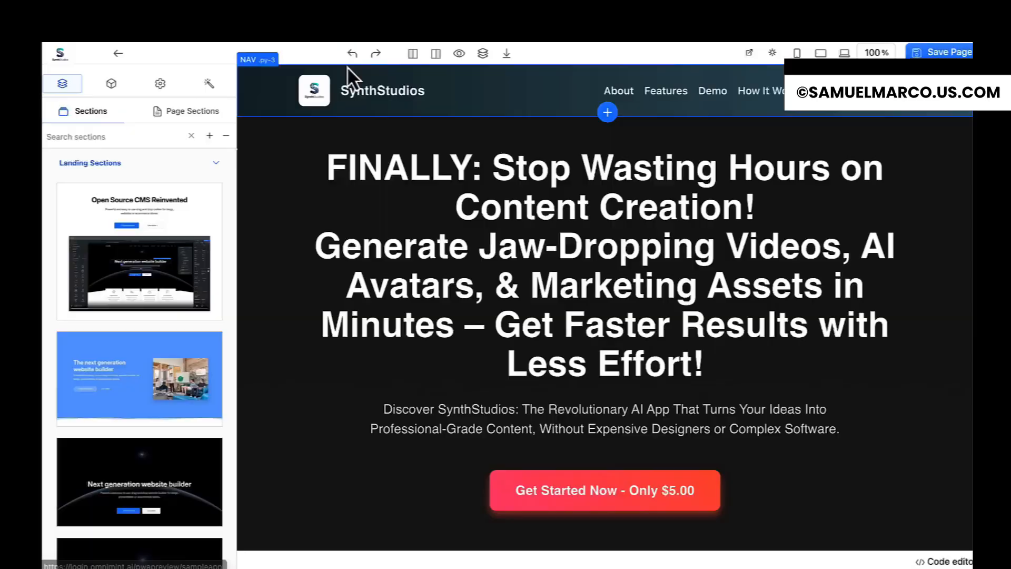
left_click(457, 55)
scroll(566, 261, "down", 10)
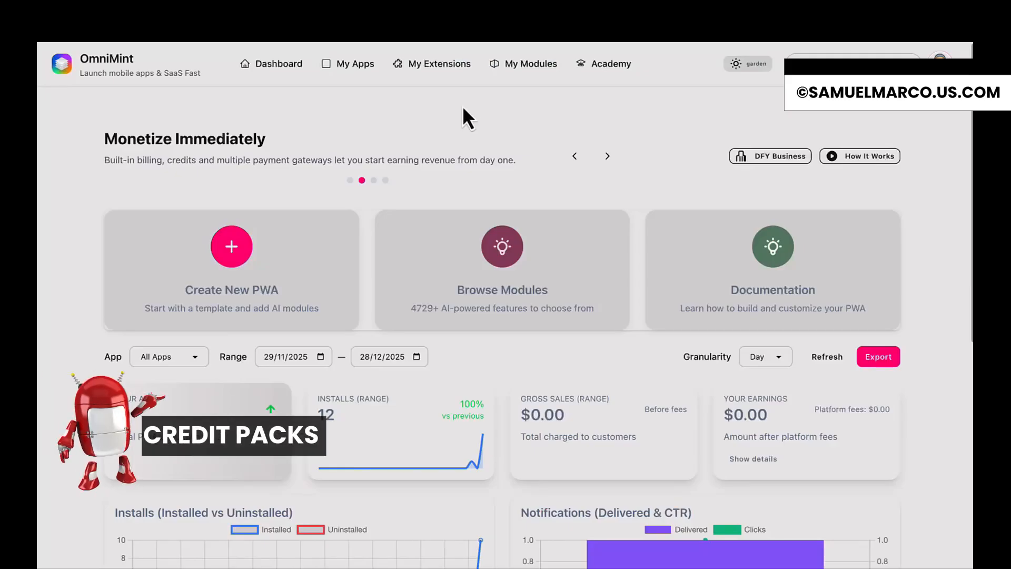
Step: Open the SynthStudios credit settings, keep credits turned on, and save 50 free credits on signup
left_click(360, 74)
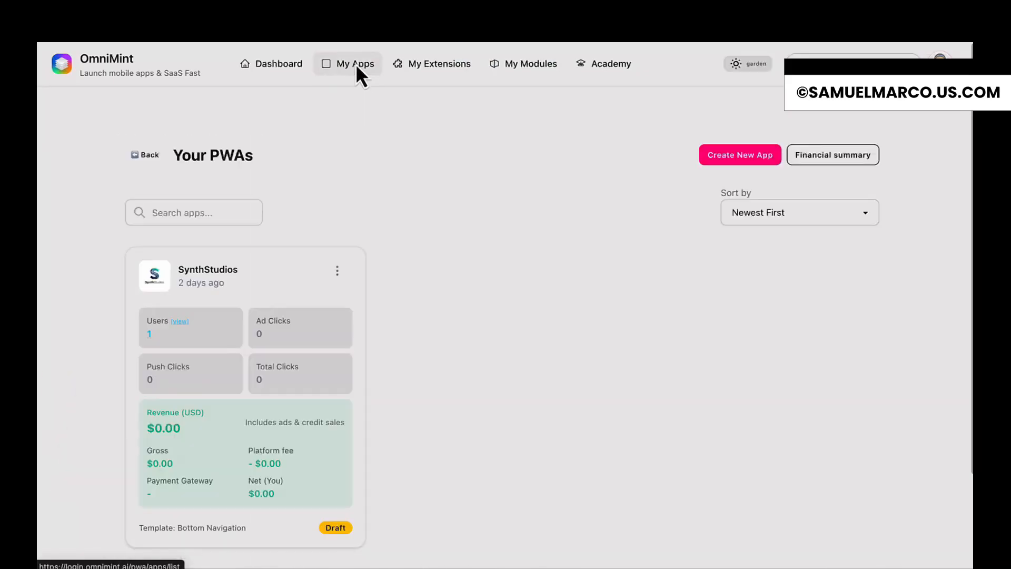
left_click(337, 271)
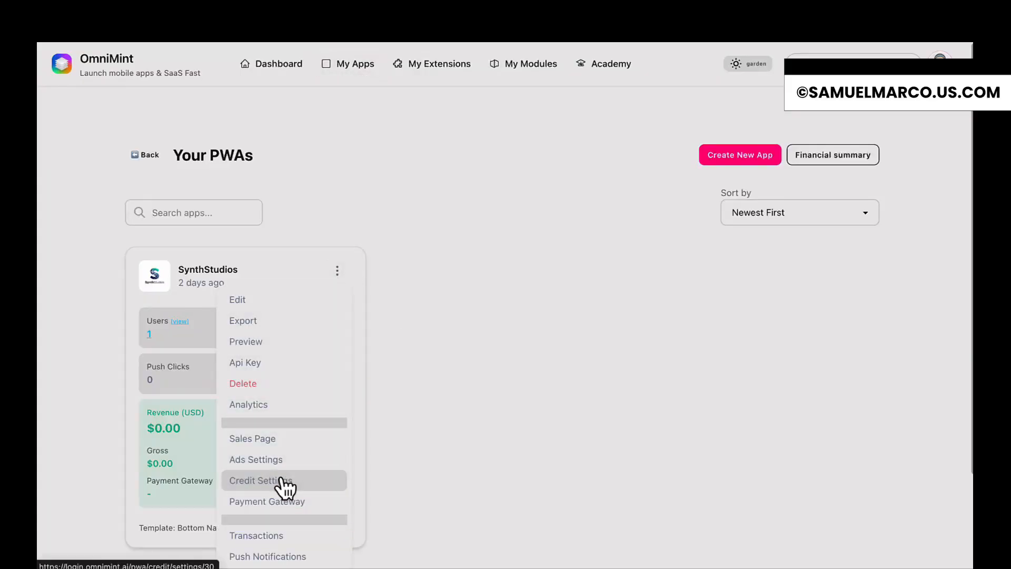
left_click(284, 487)
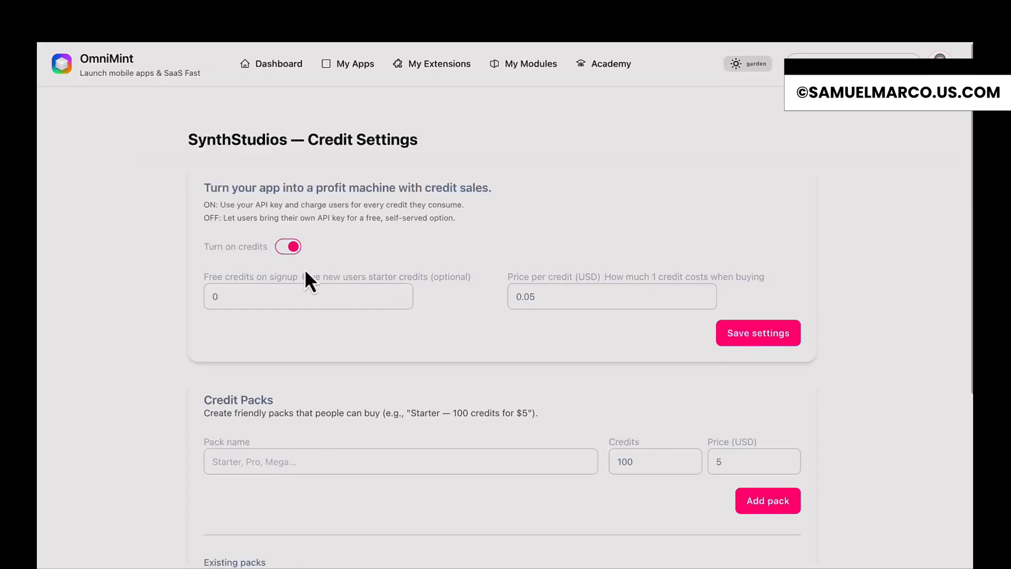
left_click(293, 246)
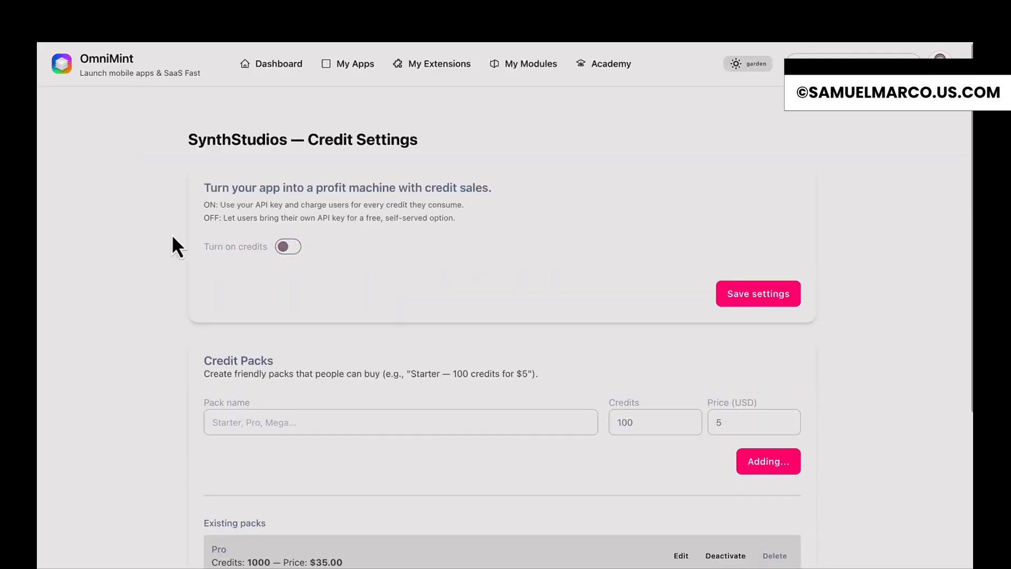
left_click(289, 247)
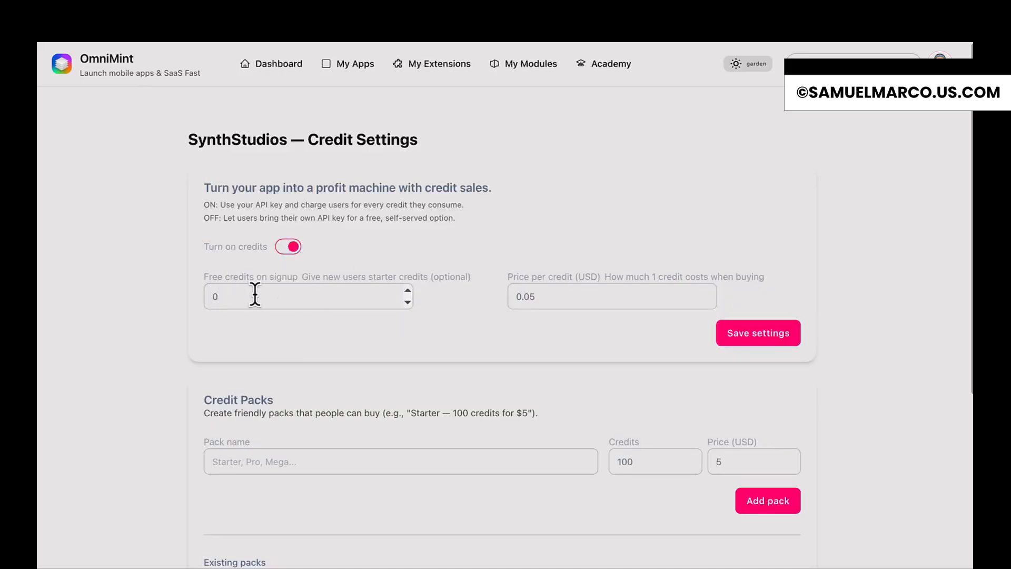
left_click(236, 294)
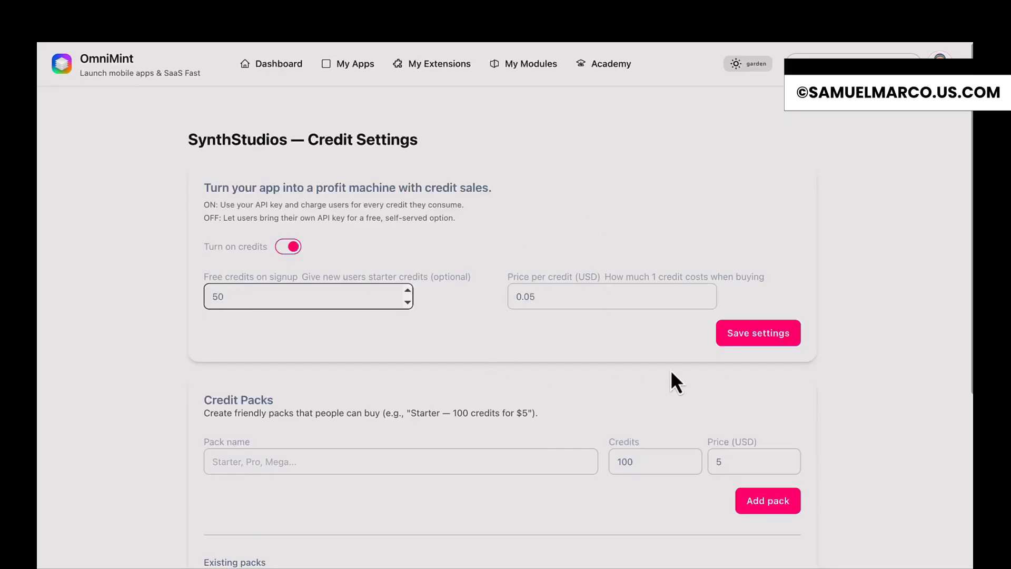
left_click(763, 332)
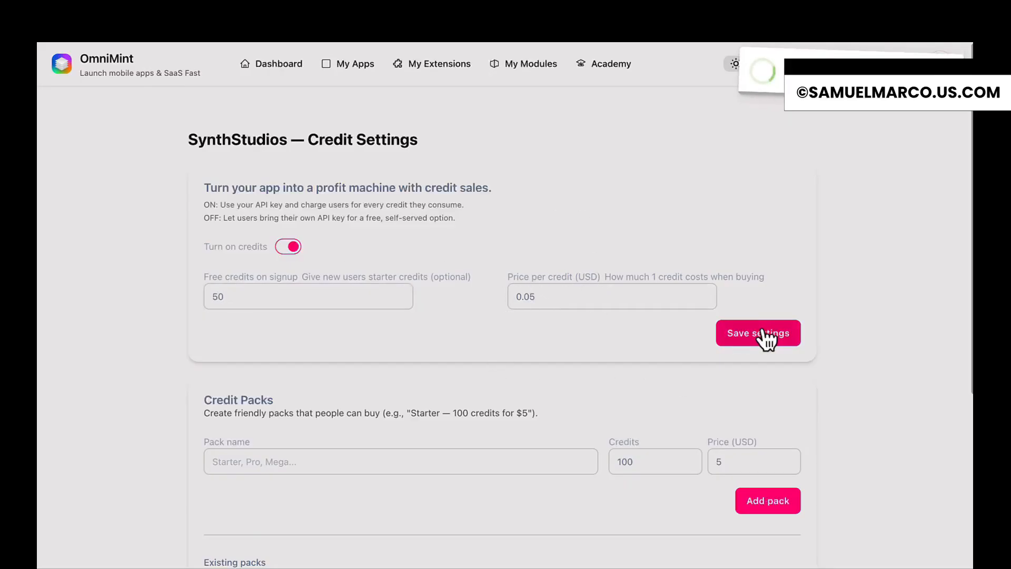
Step: Add a credit pack named Mega with 5000 credits at a price of $250
scroll(658, 277, "down", 4)
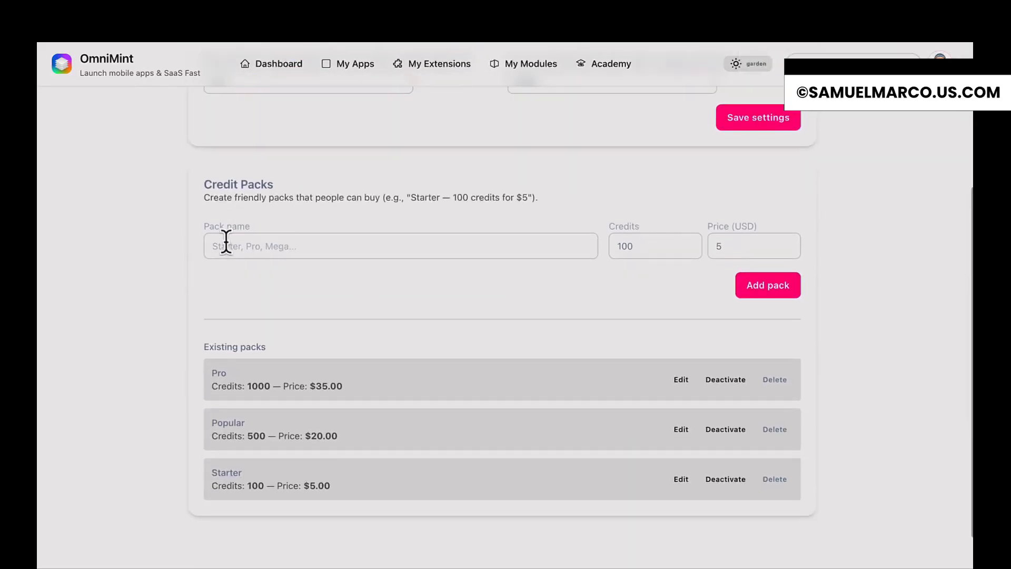
left_click(280, 243)
type("Mega")
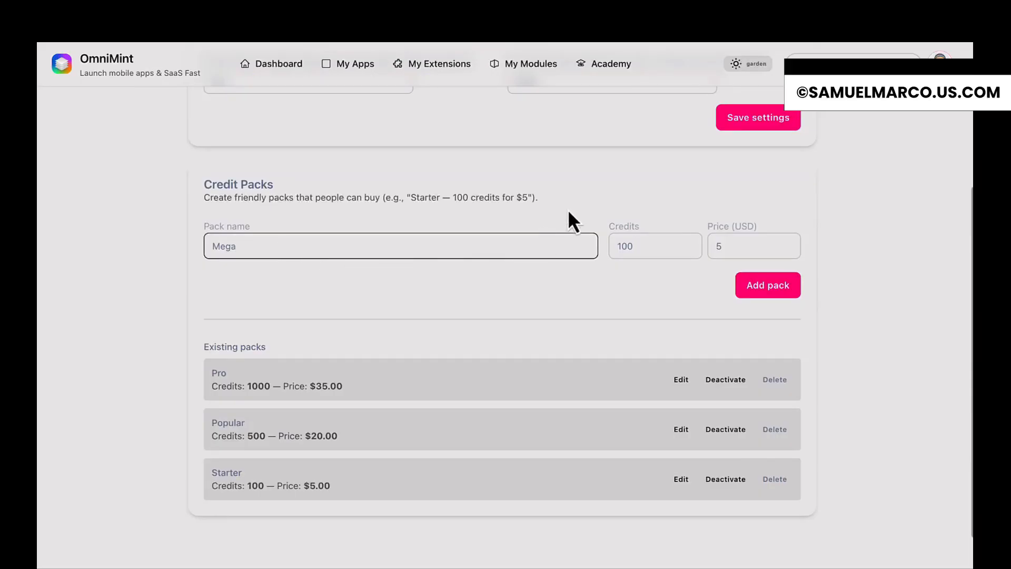
left_click(622, 243)
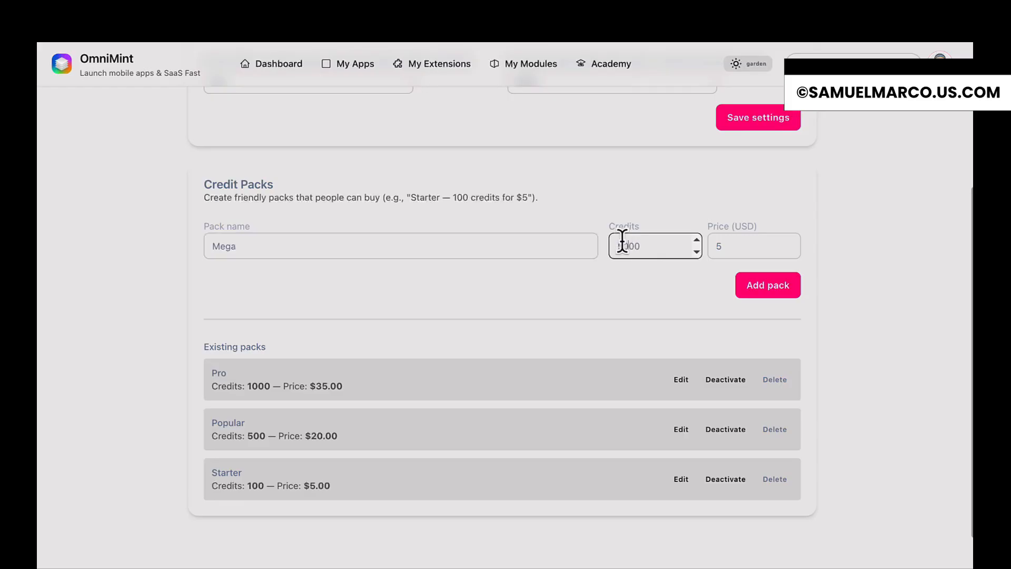
left_click(732, 245)
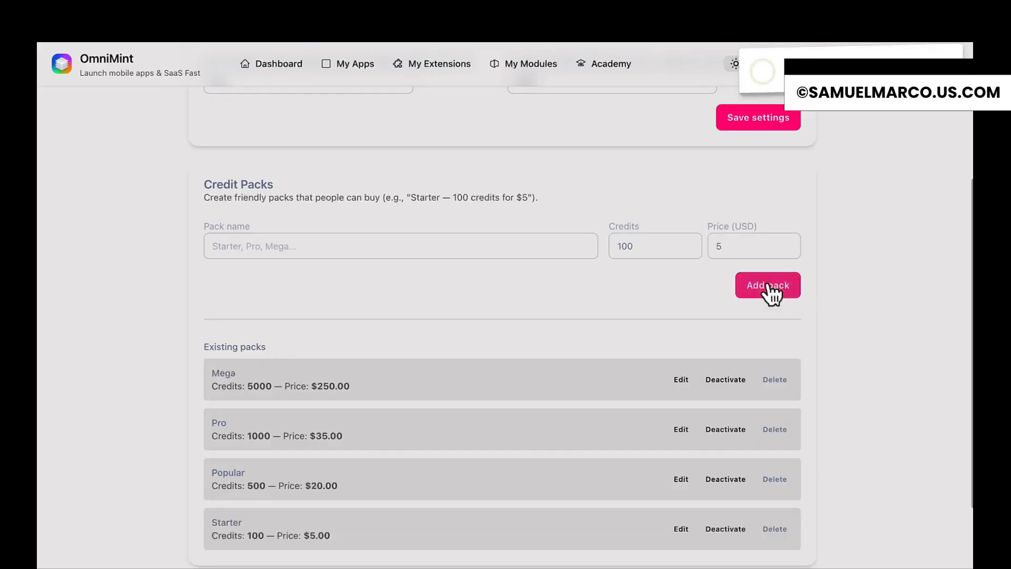
Step: Rename the Mega credit pack as Mega2 and save it
scroll(573, 325, "down", 3)
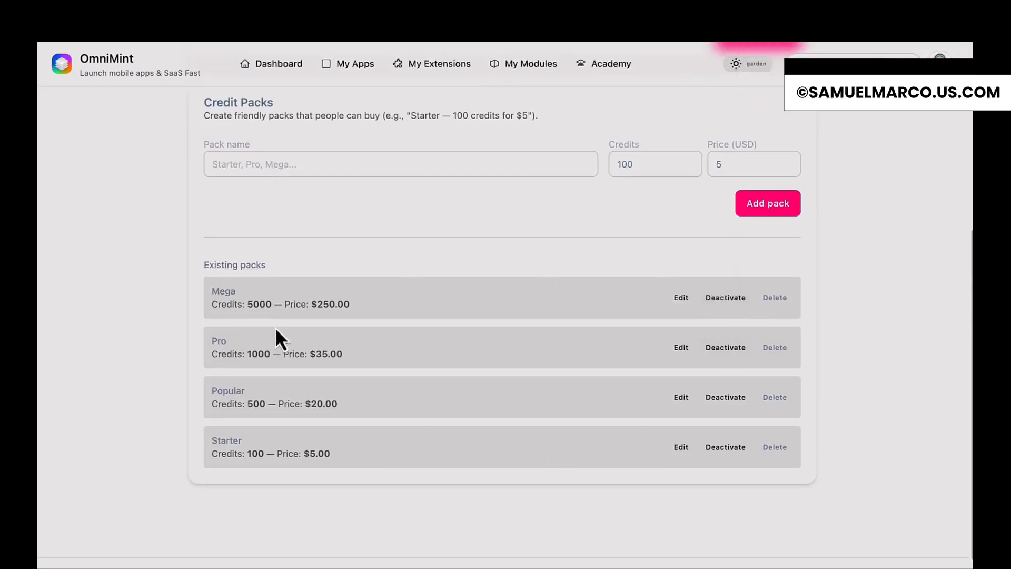
left_click(679, 299)
left_click(244, 337)
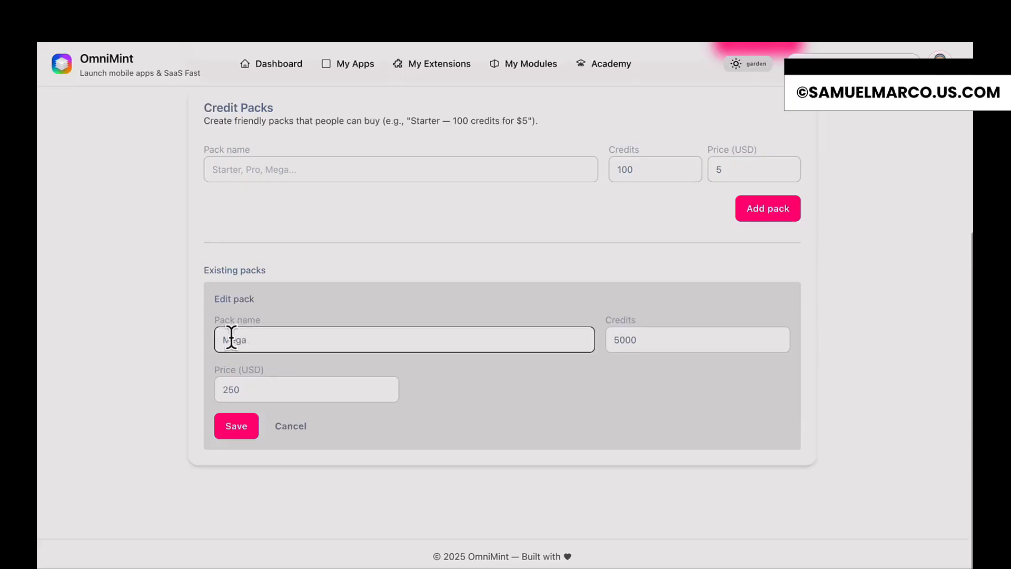
type("2")
left_click(238, 426)
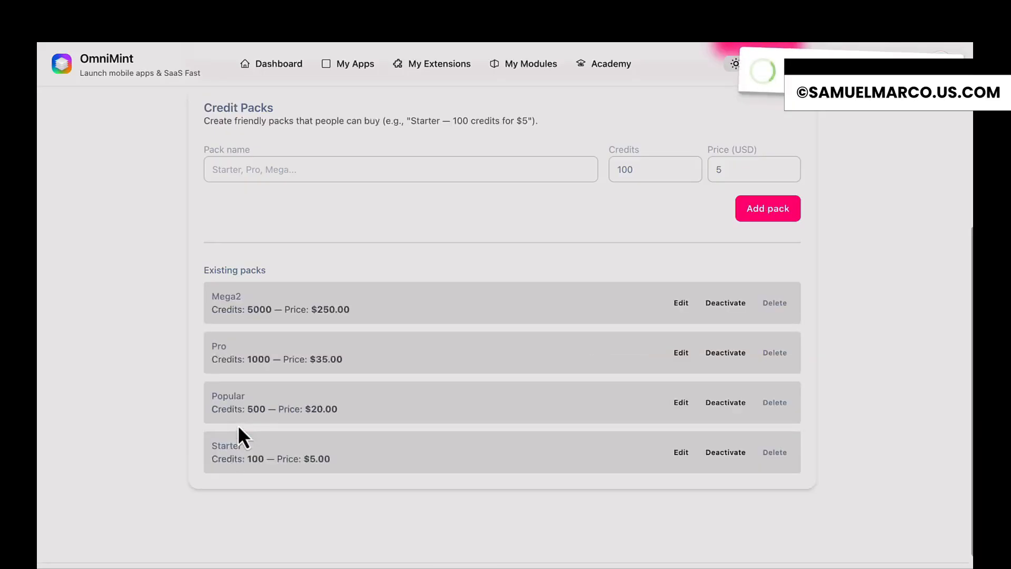
Step: Delete the Mega2 credit pack from the existing packs and confirm the deletion
left_click(775, 303)
left_click(600, 130)
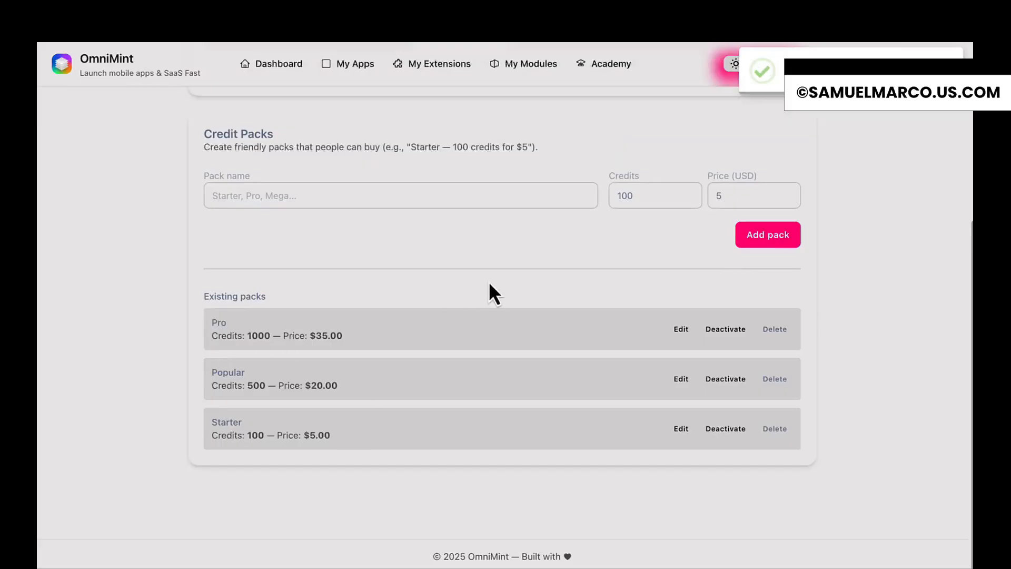
scroll(488, 281, "up", 2)
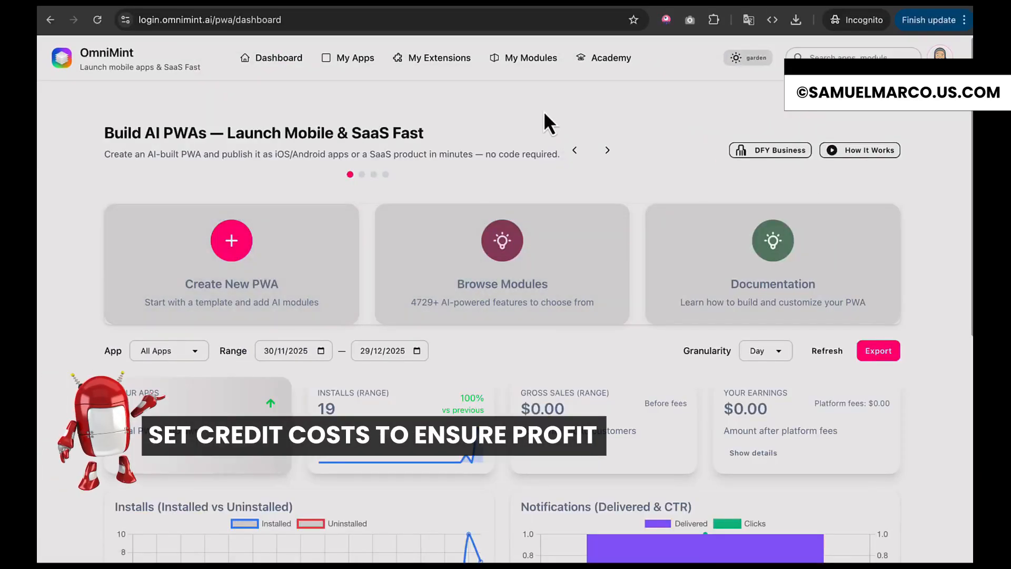
Step: Open the SynthStudios app for editing and look over its modules' credit costs and the credit calculator
left_click(345, 60)
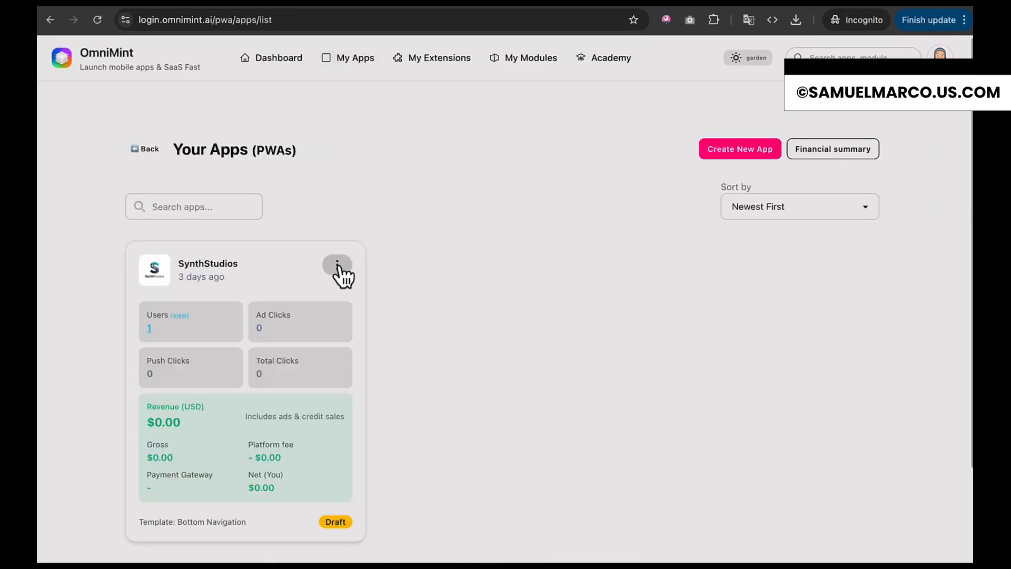
left_click(337, 265)
left_click(267, 296)
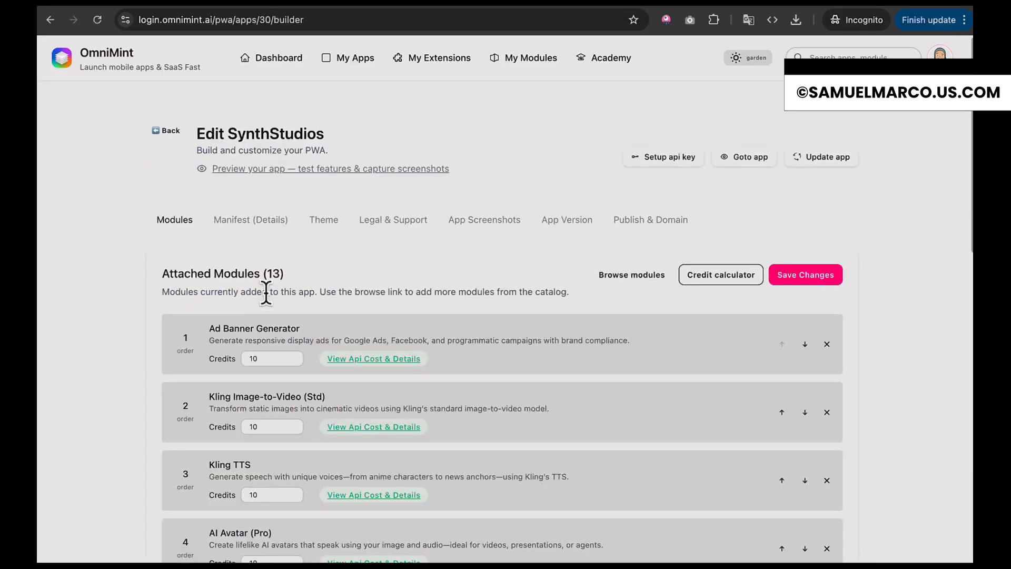
scroll(519, 321, "down", 5)
scroll(519, 321, "up", 3)
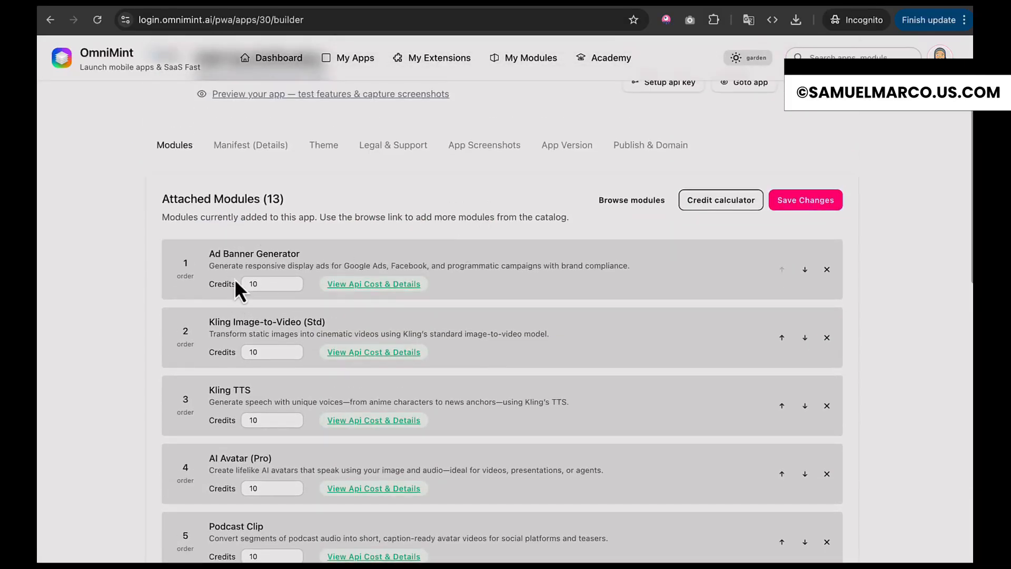
left_click(716, 205)
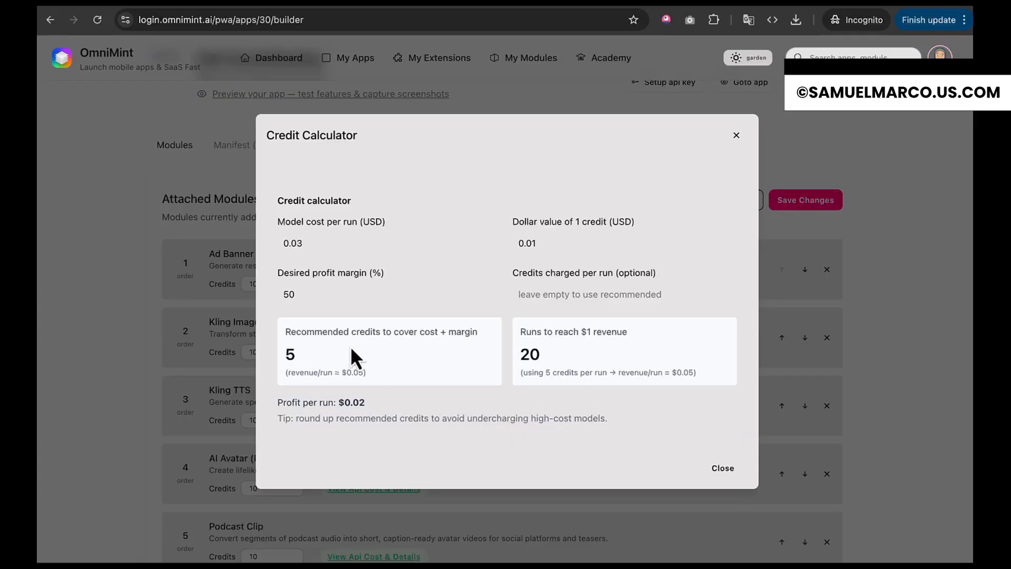
left_click(735, 136)
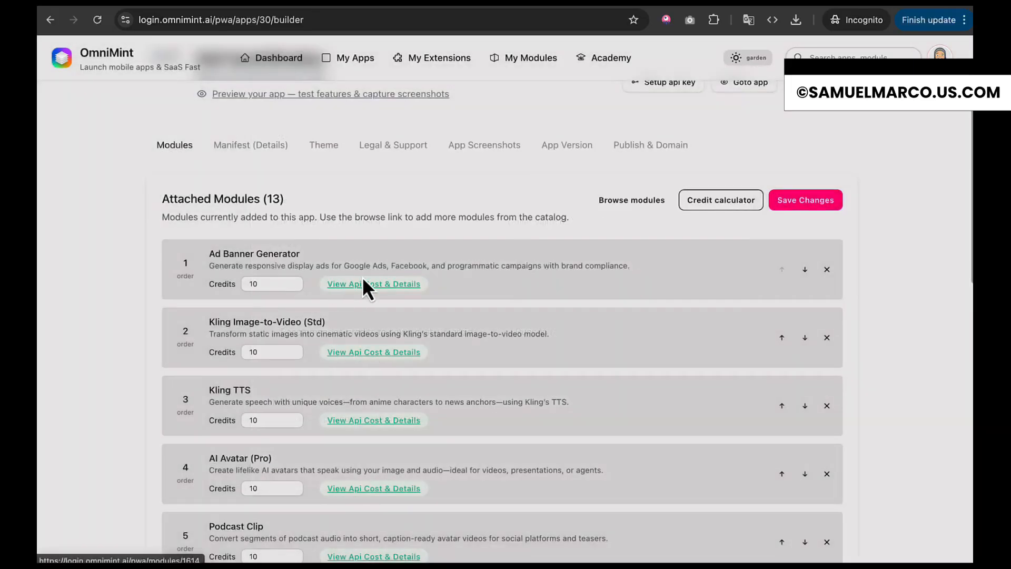
Step: Copy the Ad Banner Generator's cost per run from its module details and return to the app's module list
left_click(358, 285)
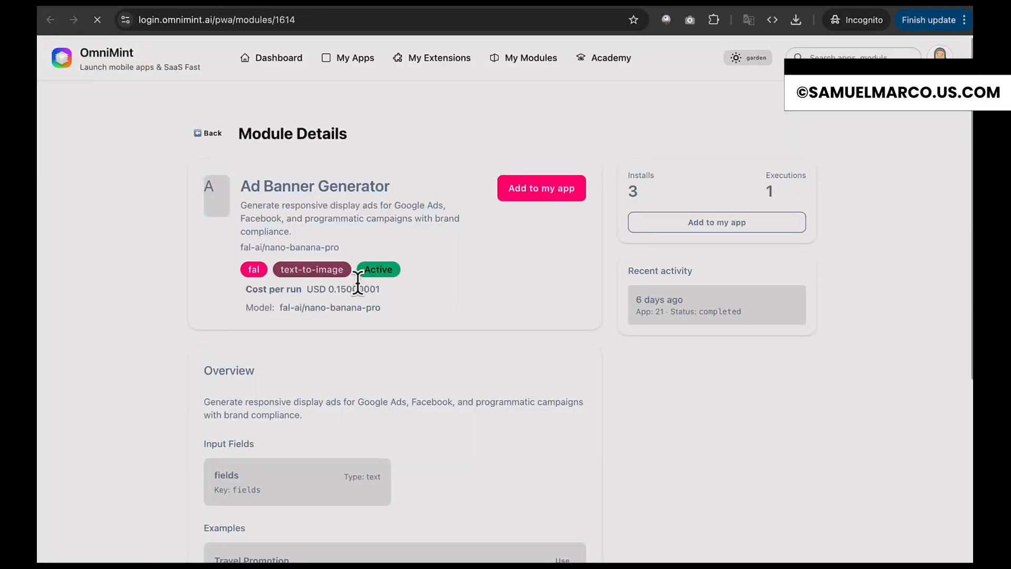
left_click_drag(380, 289, 329, 288)
key("ctrl+c")
left_click(185, 5)
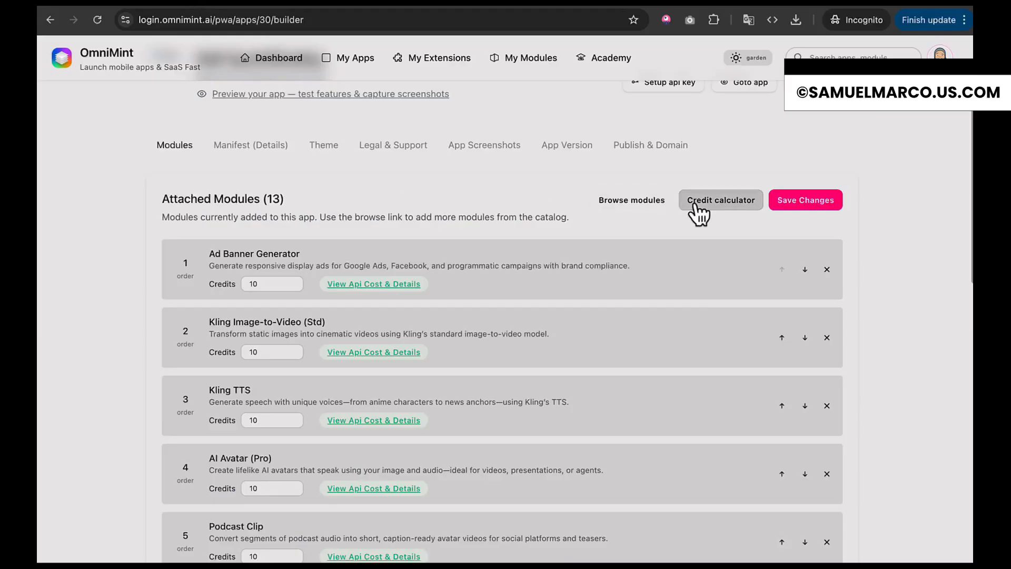
Step: Calculate the recommended credits for a model cost of 0.15000001 USD per run and a 70% desired profit margin
left_click(729, 202)
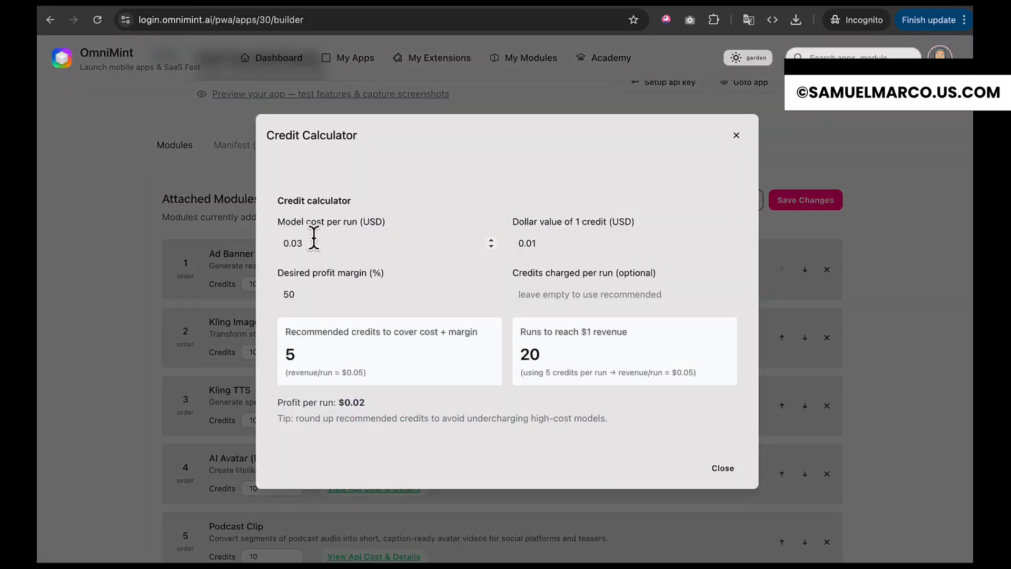
left_click_drag(311, 242, 280, 242)
key("BackSpace")
key("ctrl+v")
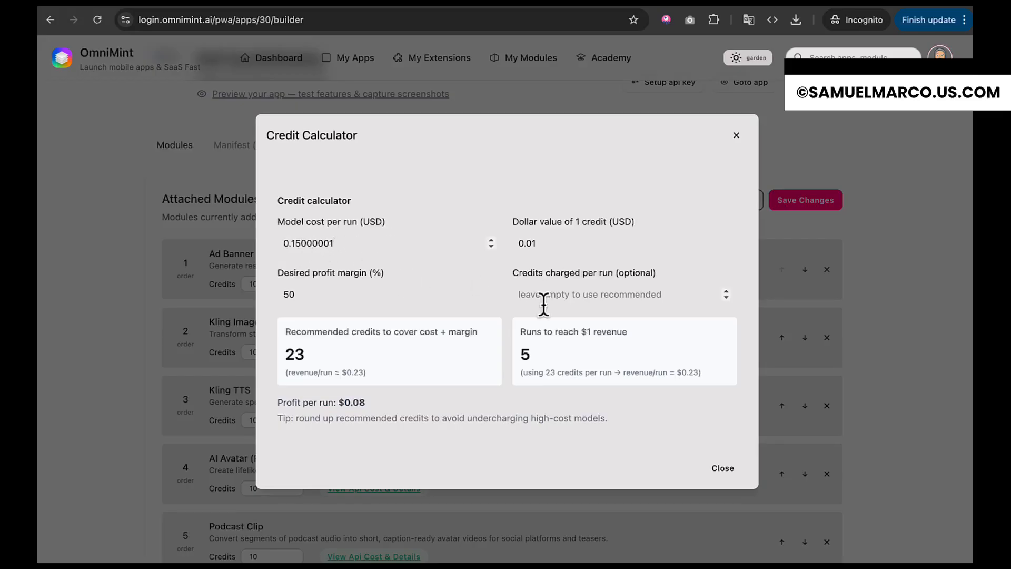
left_click(289, 293)
key("BackSpace")
key("BackSpace")
type("70")
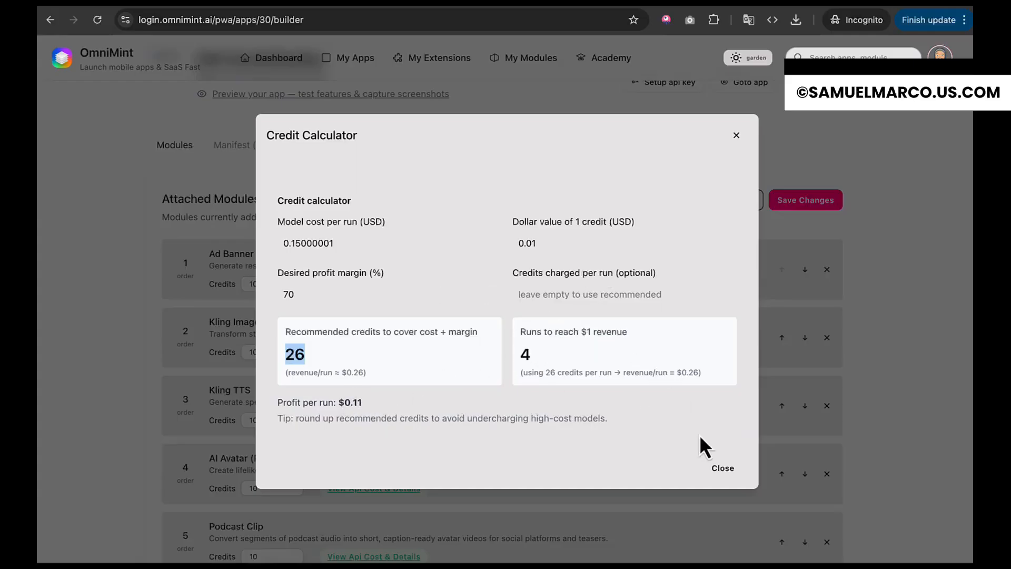
left_click(722, 467)
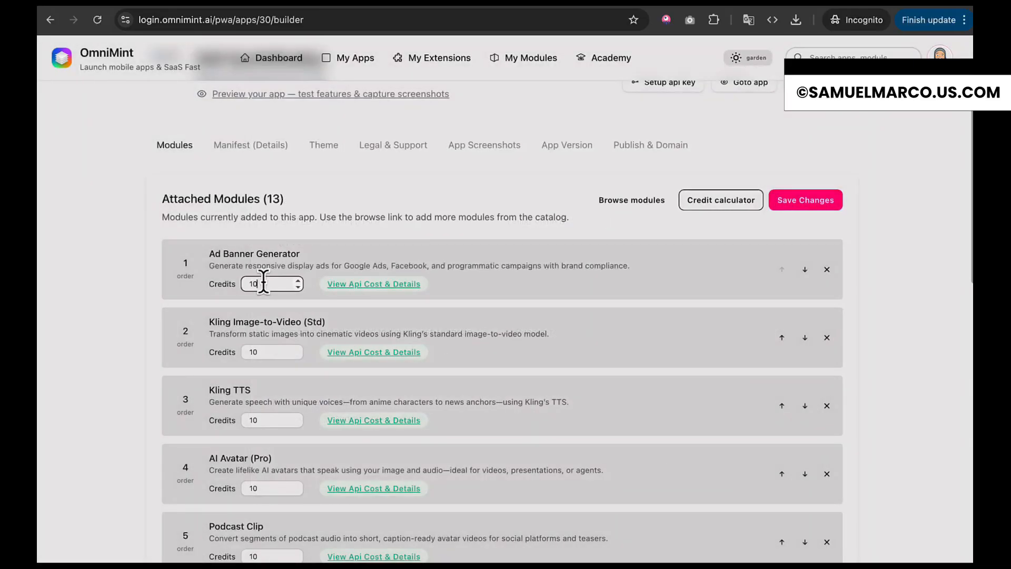
Step: Set the Ad Banner Generator's credits to 62 and save the changes to the app's modules
key("BackSpace")
type("6")
type("2")
left_click(811, 210)
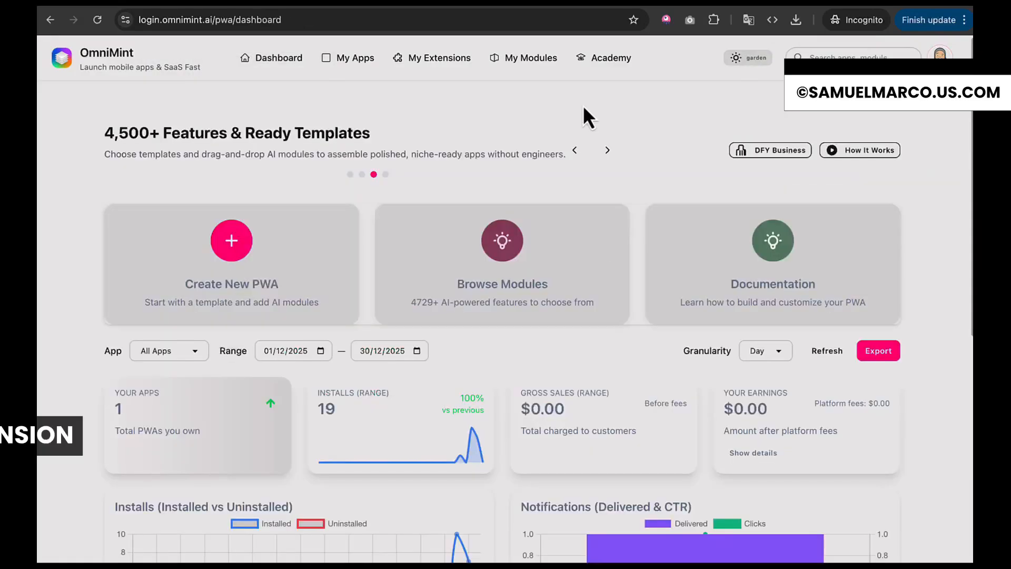
Step: Export the SynthStudios app as a Chrome extension (Chrome add-on) package
left_click(343, 58)
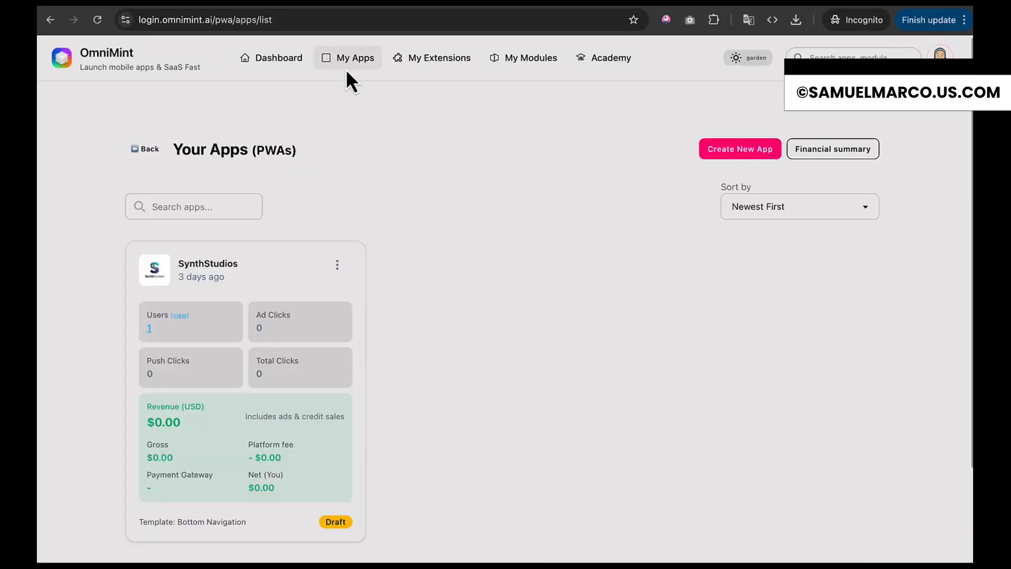
left_click(337, 265)
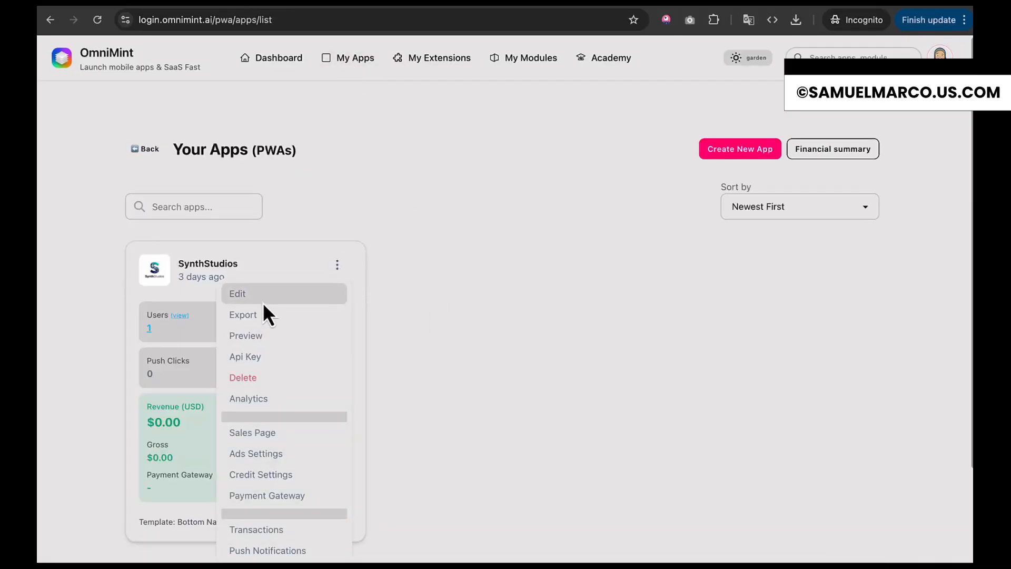
left_click(258, 319)
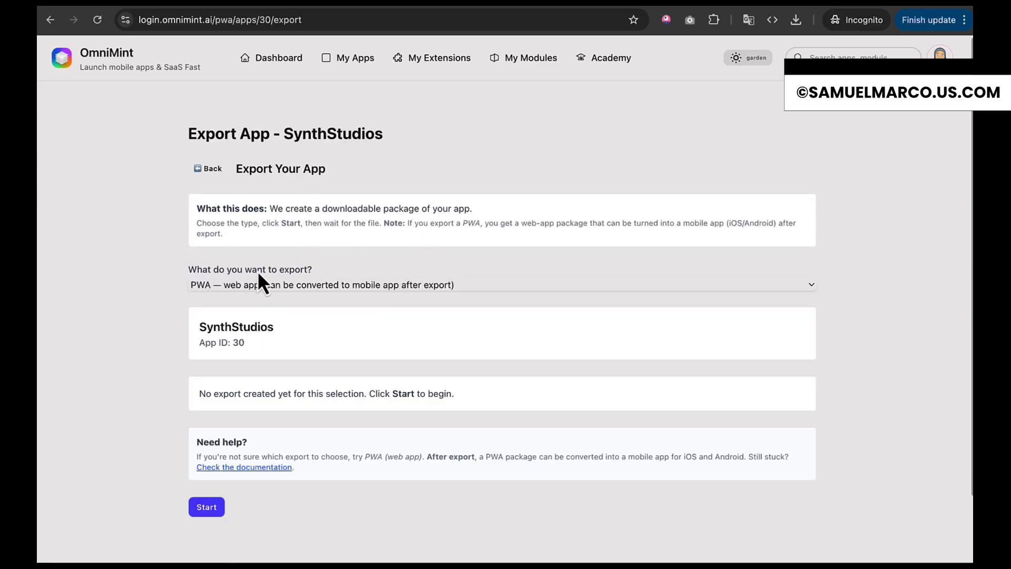
left_click(311, 281)
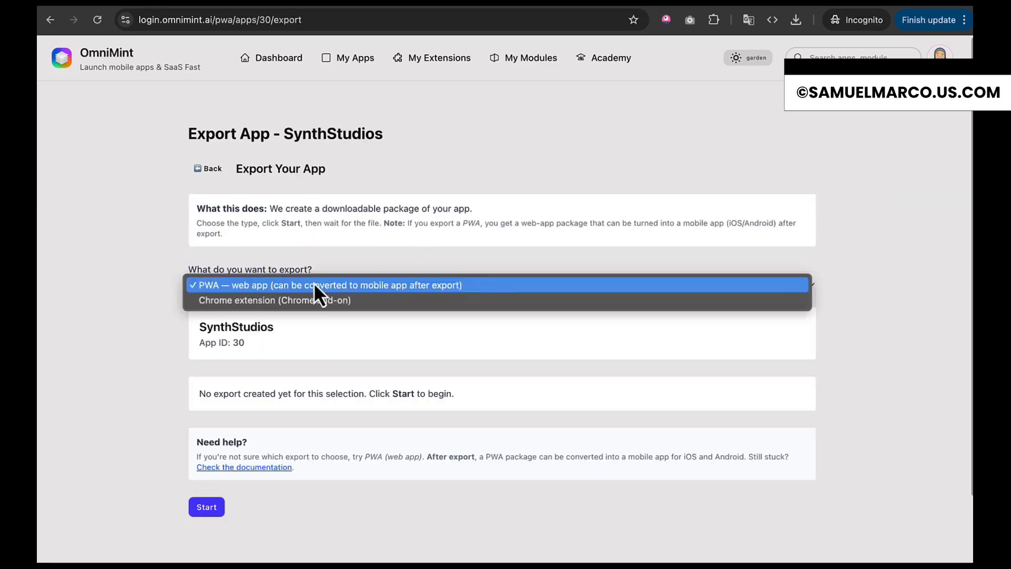
left_click(284, 303)
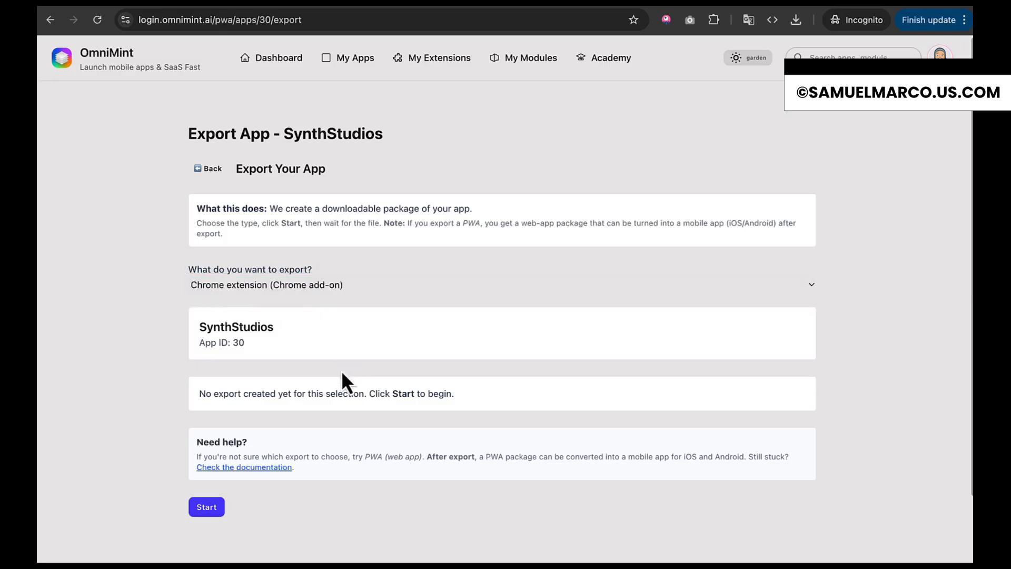
scroll(341, 375, "down", 2)
left_click(212, 467)
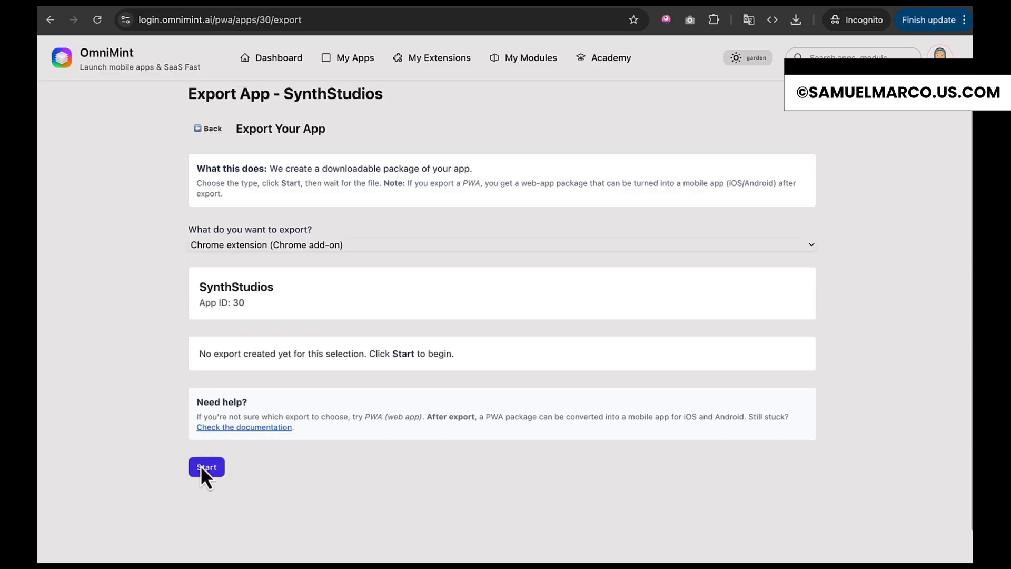
left_click(201, 465)
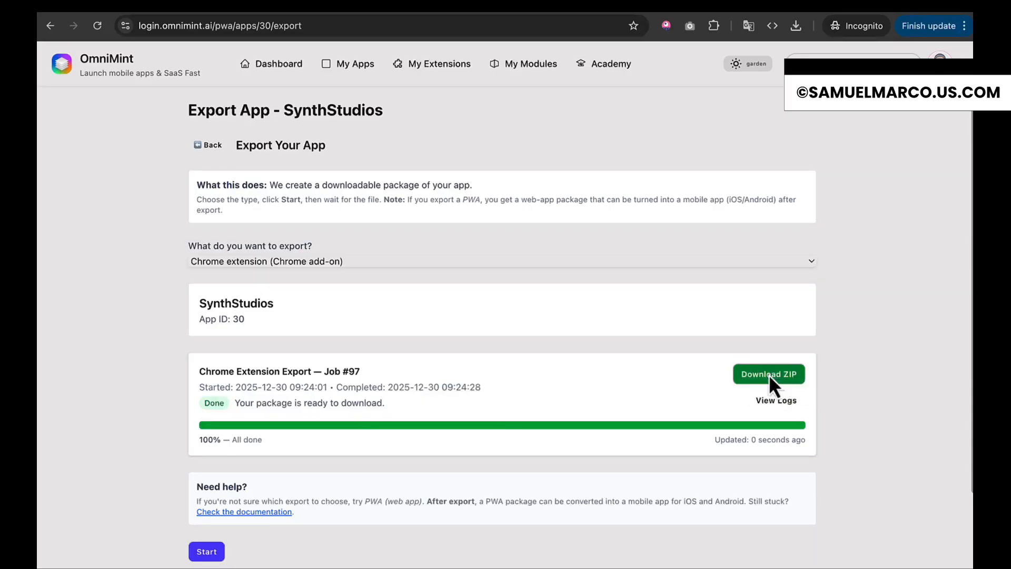
Step: Download the finished Chrome extension package to the Downloads folder as sampleapp-ext
left_click(768, 374)
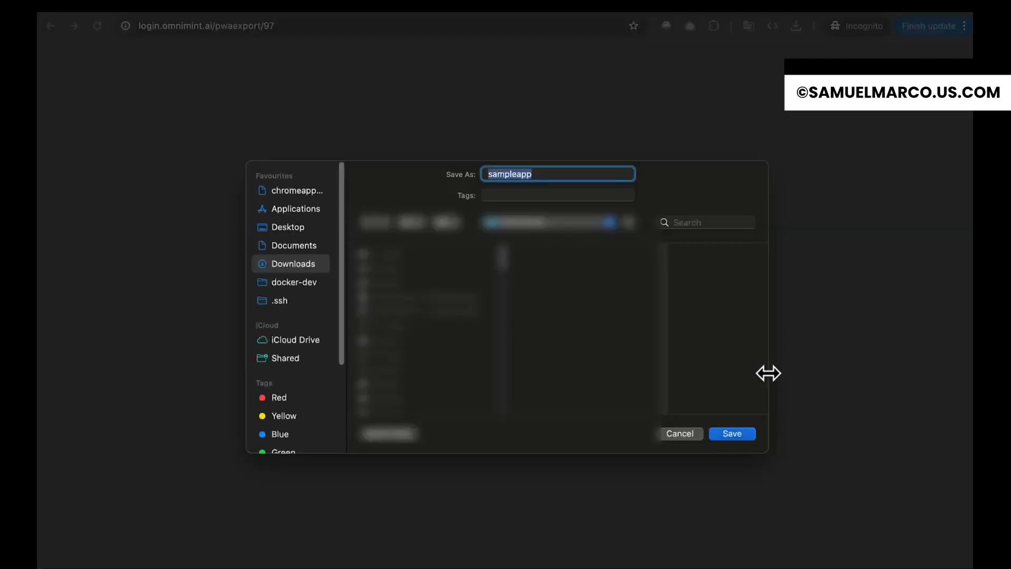
left_click(549, 174)
type("-ext")
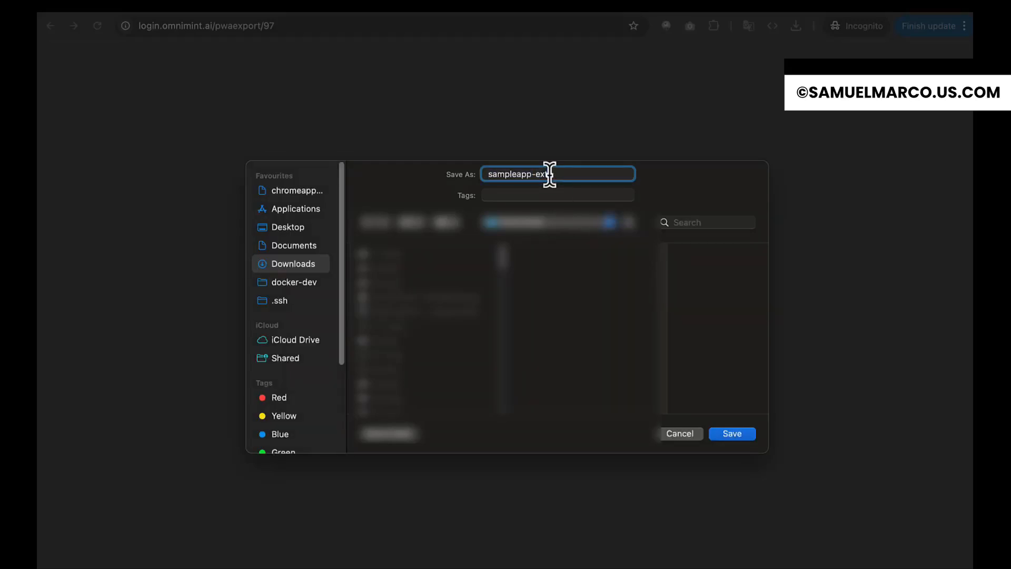
left_click(728, 437)
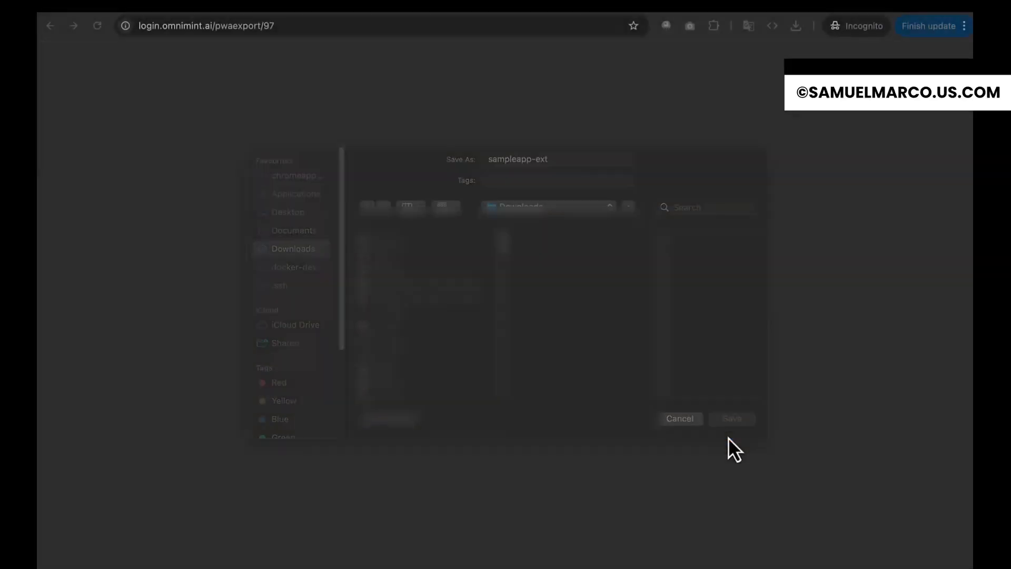
Step: Locate the downloaded sampleapp-ext.zip in Finder's Downloads folder and extract it
left_click(796, 29)
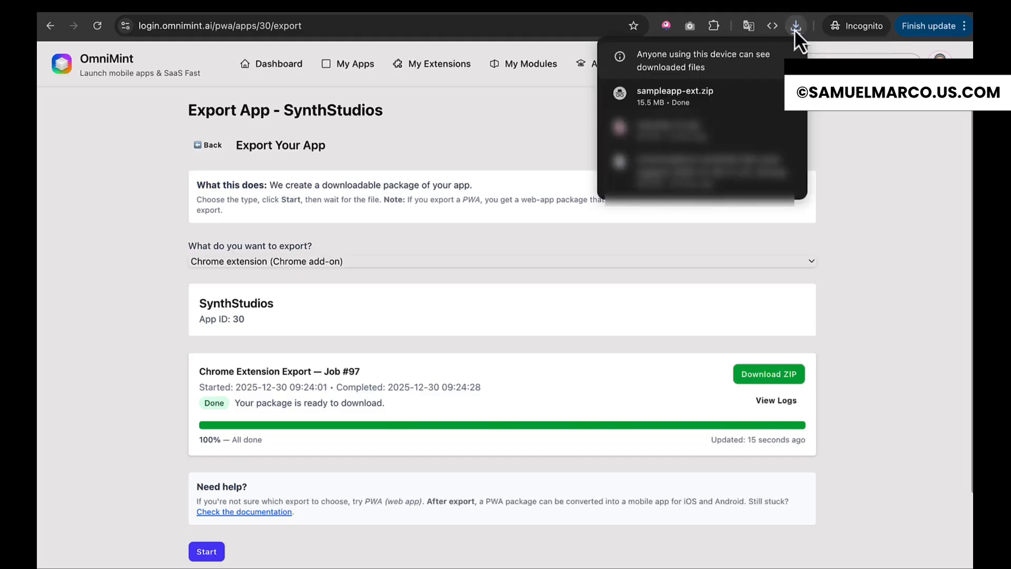
left_click(761, 95)
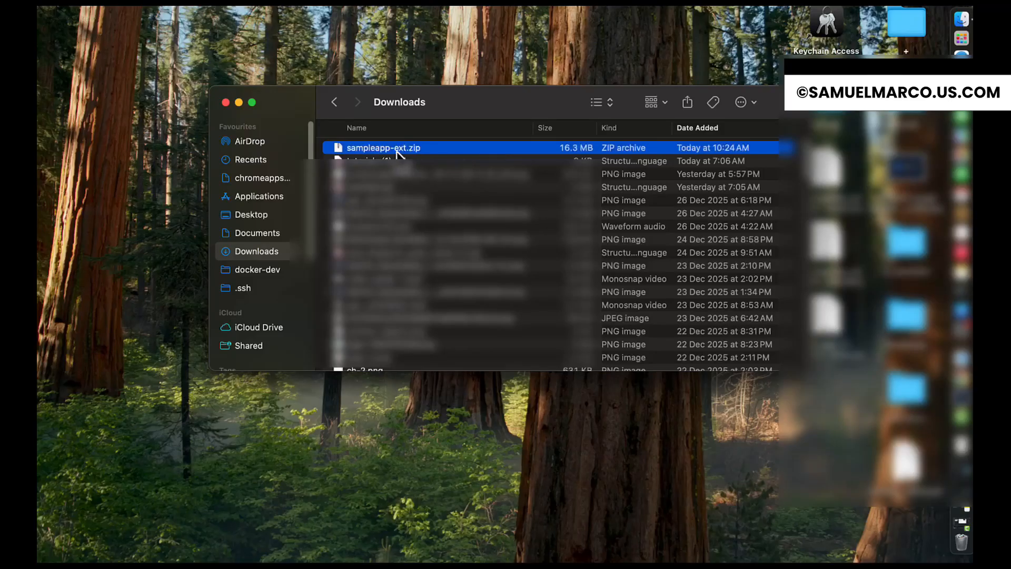
double_click(370, 150)
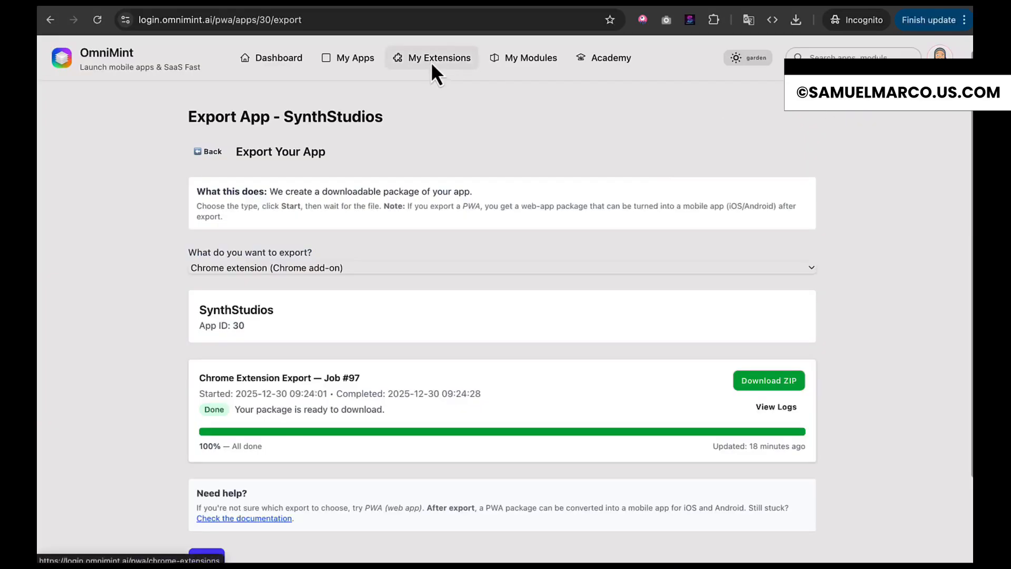
Step: Switch to a new Chrome tab and open the chrome://extensions page
left_click(341, 5)
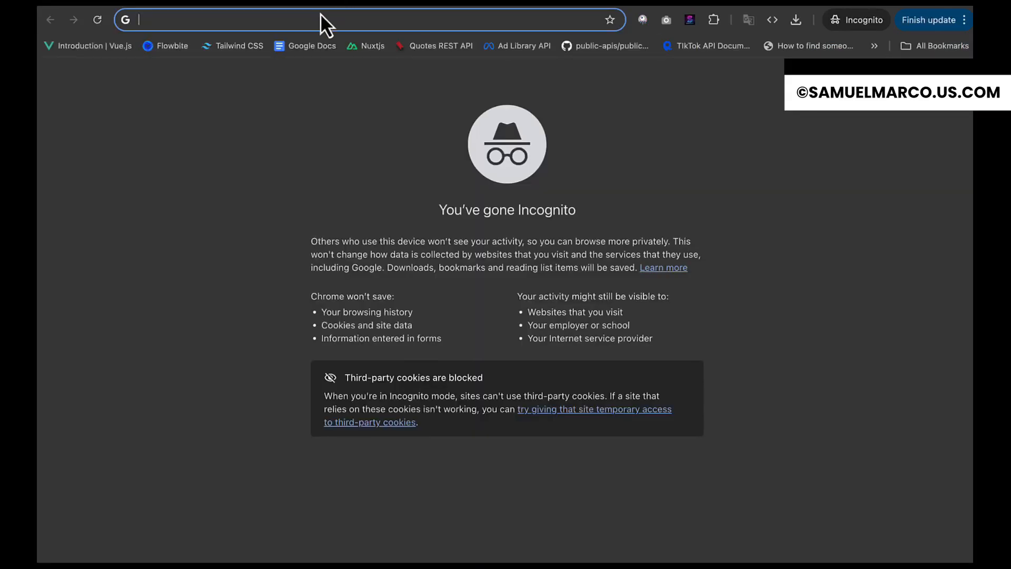
type("chrome://extensions")
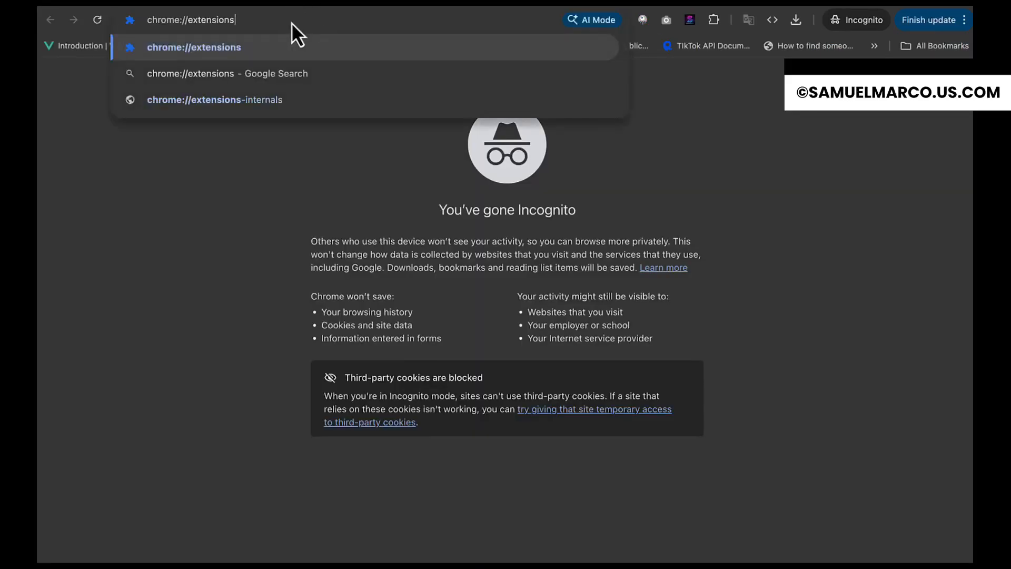
left_click_drag(222, 18, 143, 17)
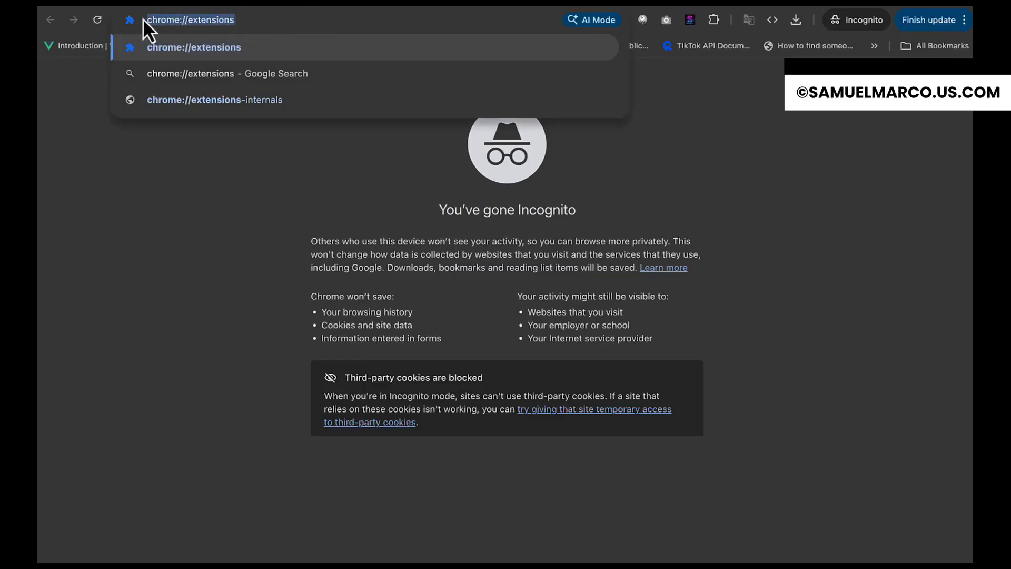
left_click(280, 24)
key("Return")
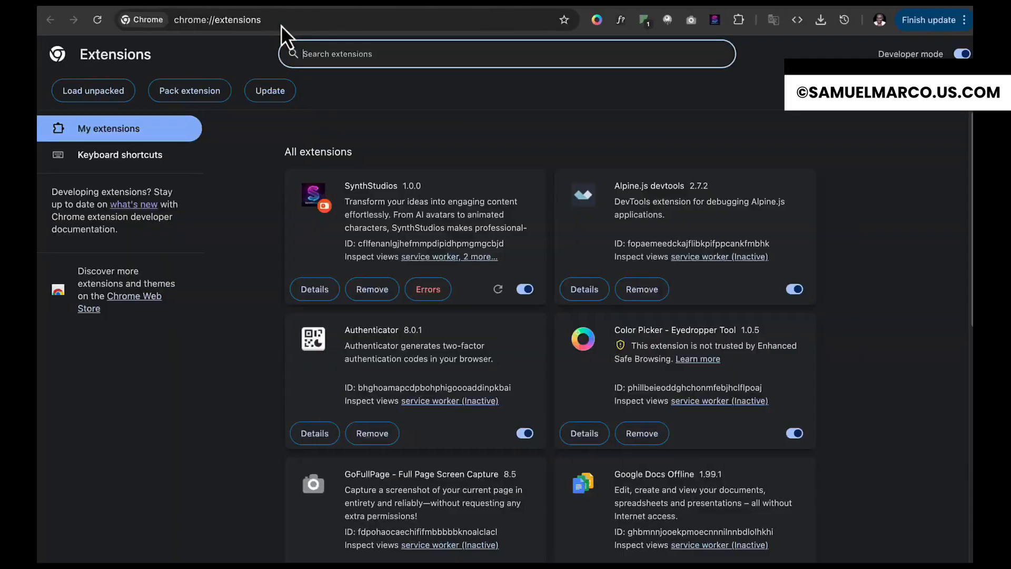
Step: Load the sampleapp-ext folder from Downloads as an unpacked extension
left_click(104, 93)
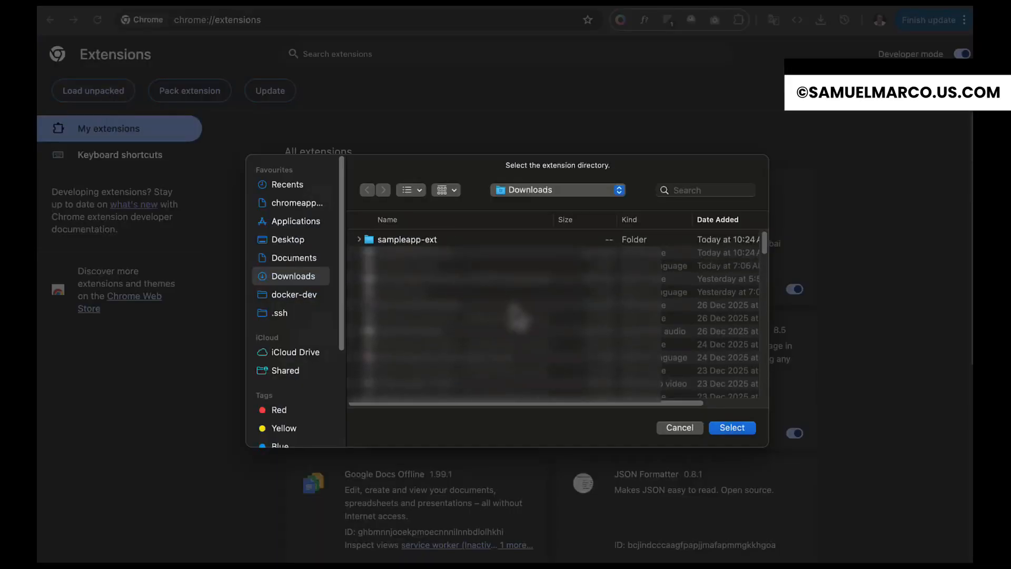
left_click(428, 241)
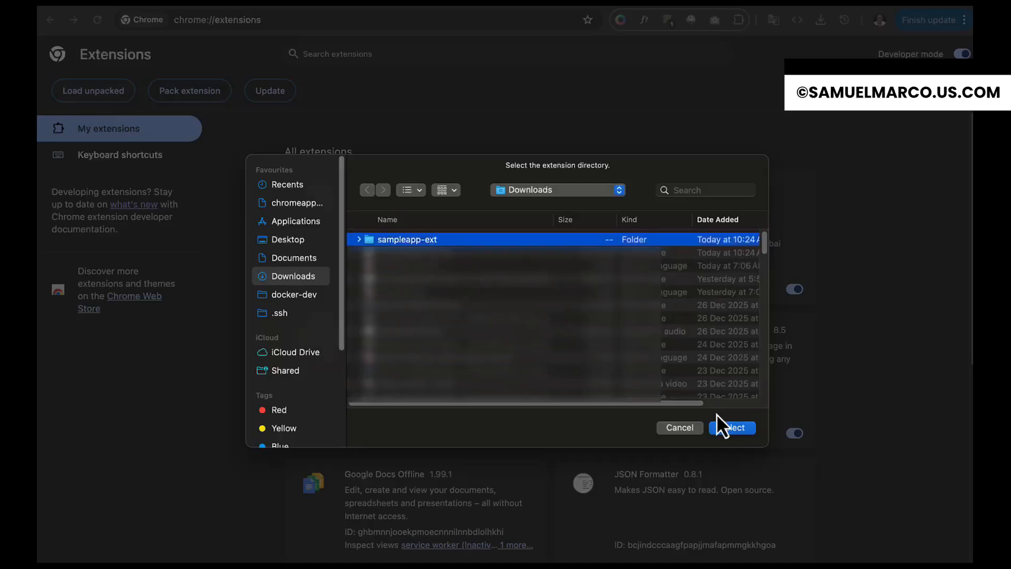
double_click(431, 239)
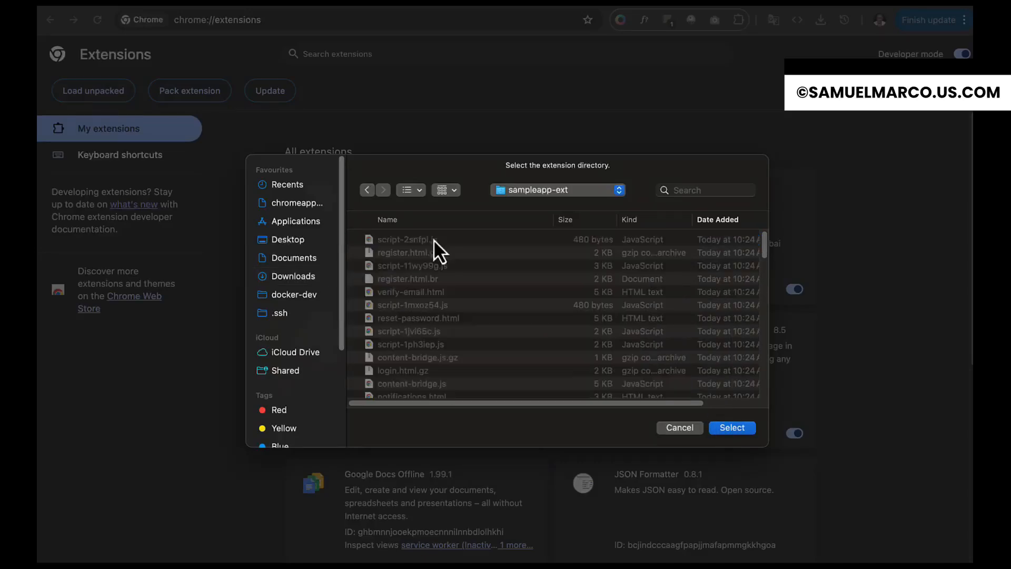
left_click(732, 427)
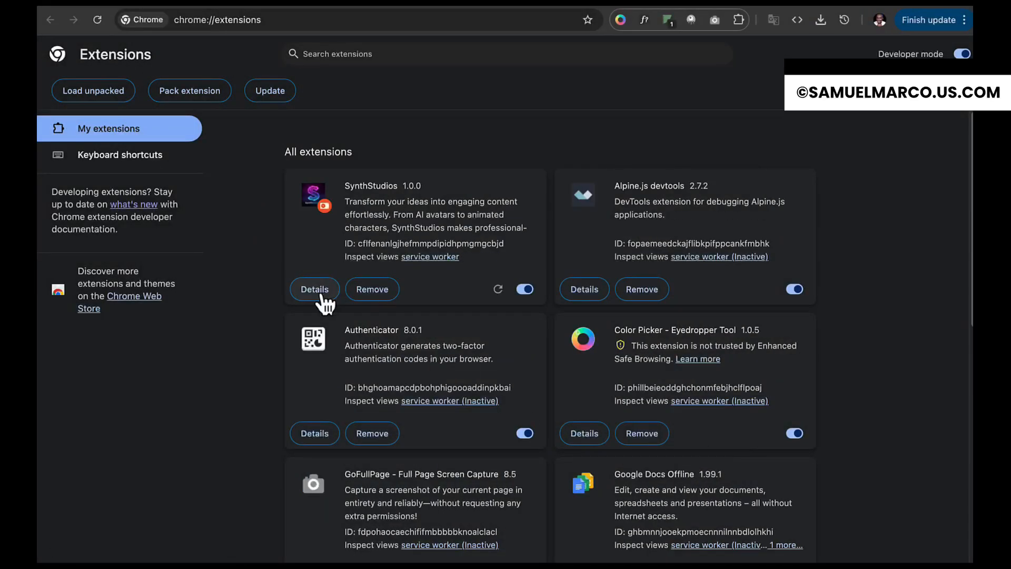
Step: In the SynthStudios extension's details, pin it to the toolbar and allow it in Incognito
left_click(319, 290)
scroll(634, 316, "down", 2)
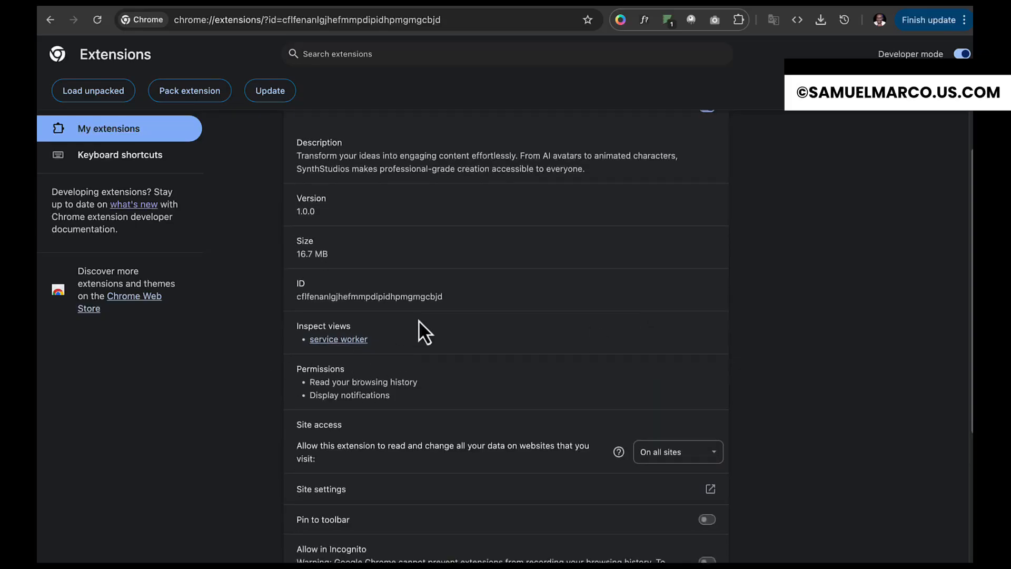
scroll(418, 321, "down", 4)
left_click(695, 405)
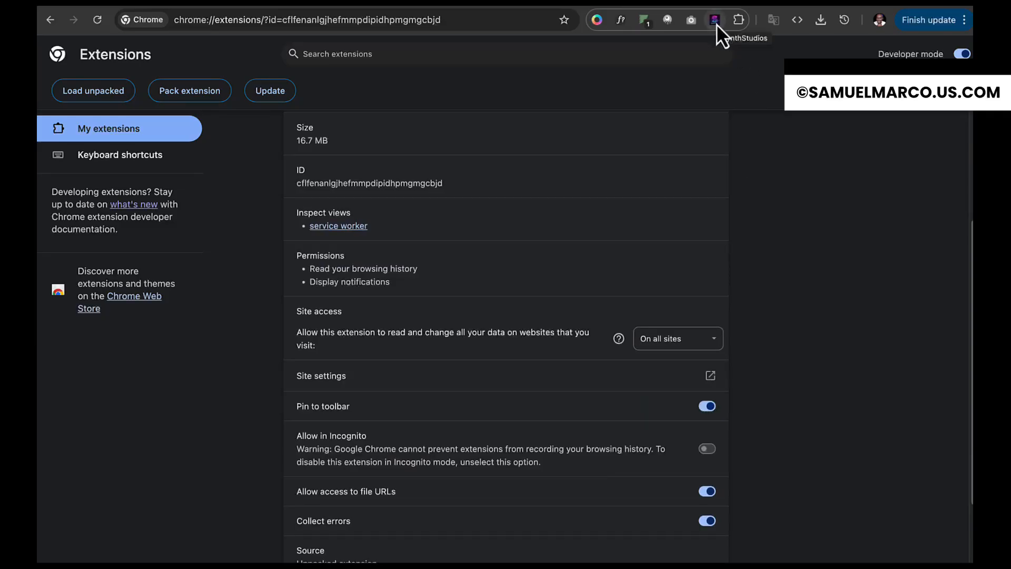
left_click(708, 448)
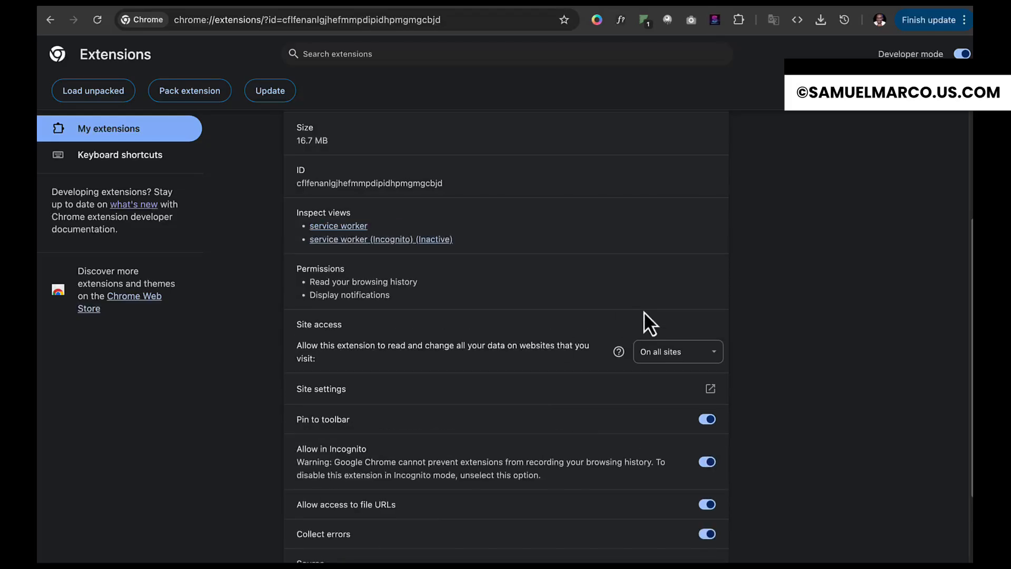
scroll(625, 409, "down", 2)
scroll(624, 409, "up", 4)
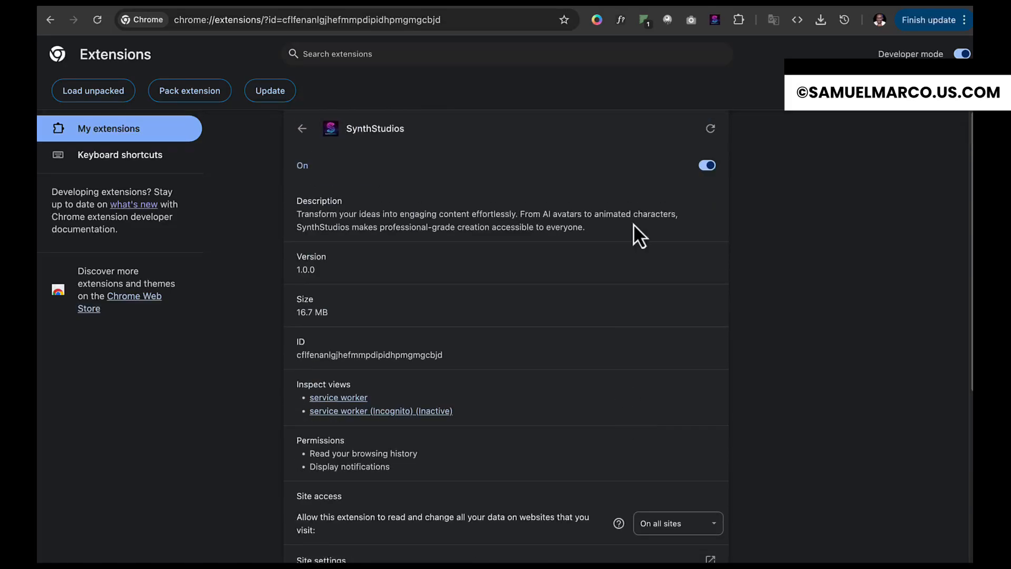
Step: Launch the SynthStudios app from its extension, paste the account password and sign in
left_click(715, 21)
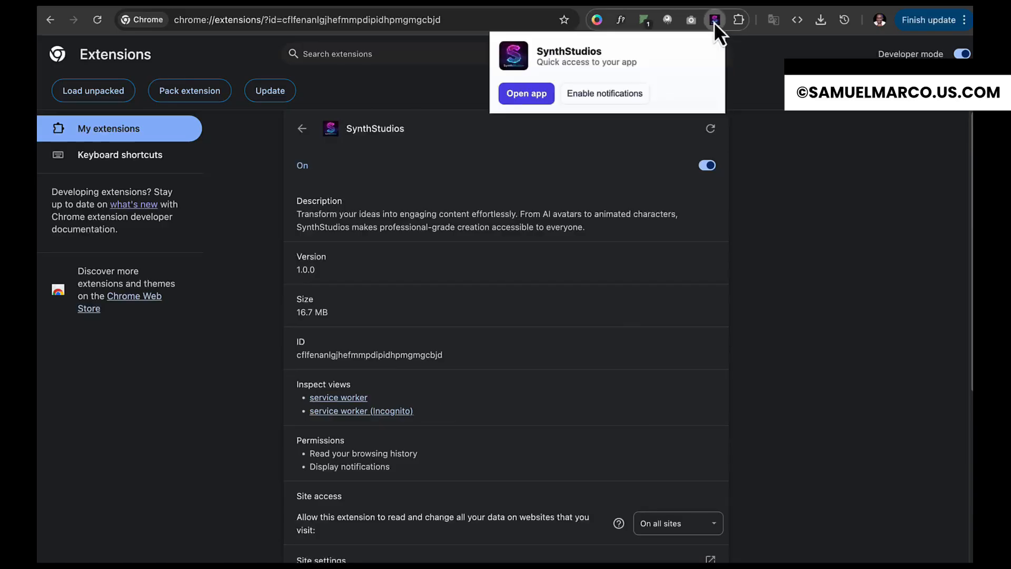
left_click(526, 95)
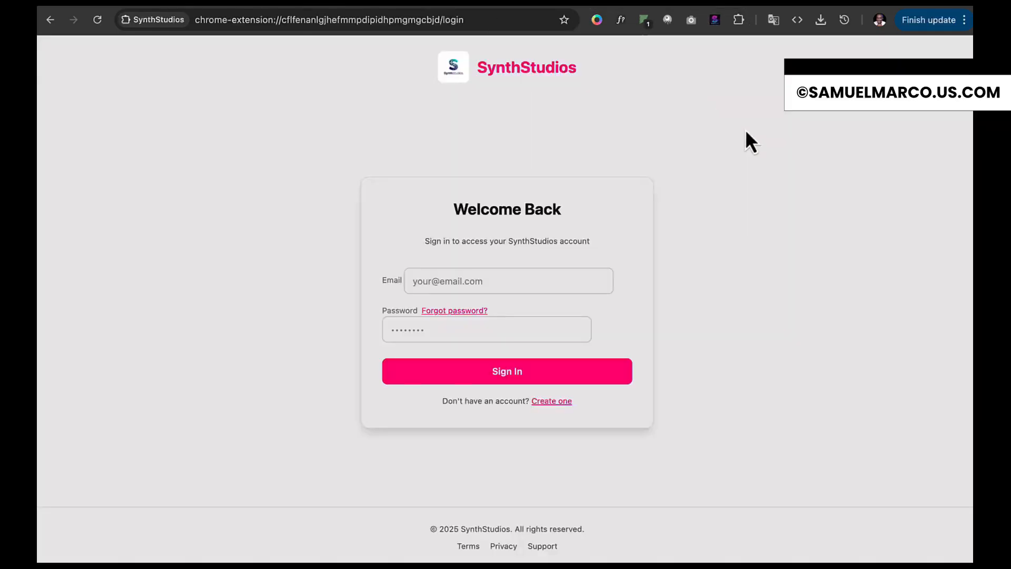
left_click(445, 331)
key("super+v")
left_click(514, 372)
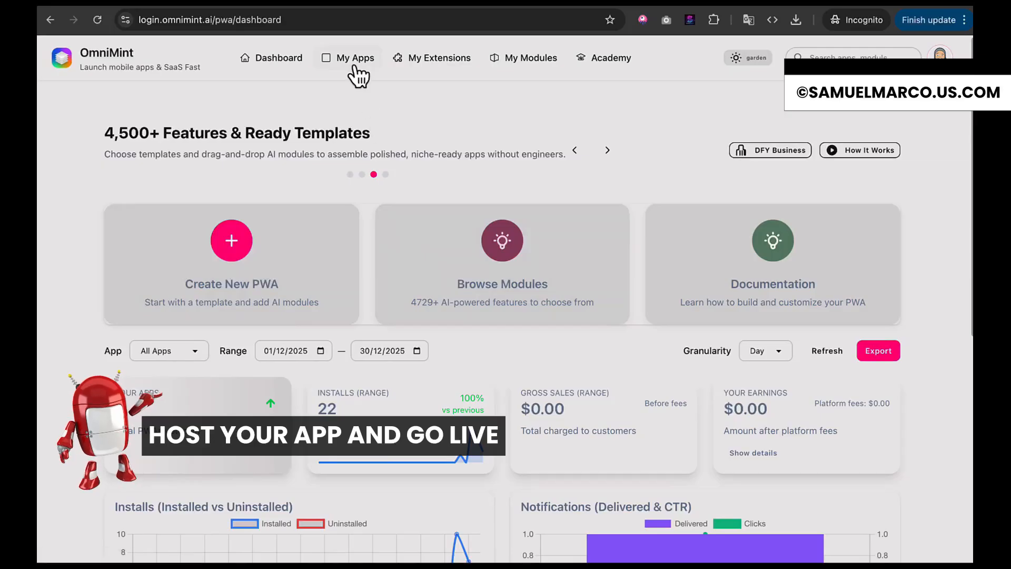
Step: Export the SynthStudios app as a PWA web app and save its ZIP package as sampleapp-t in Downloads
left_click(352, 67)
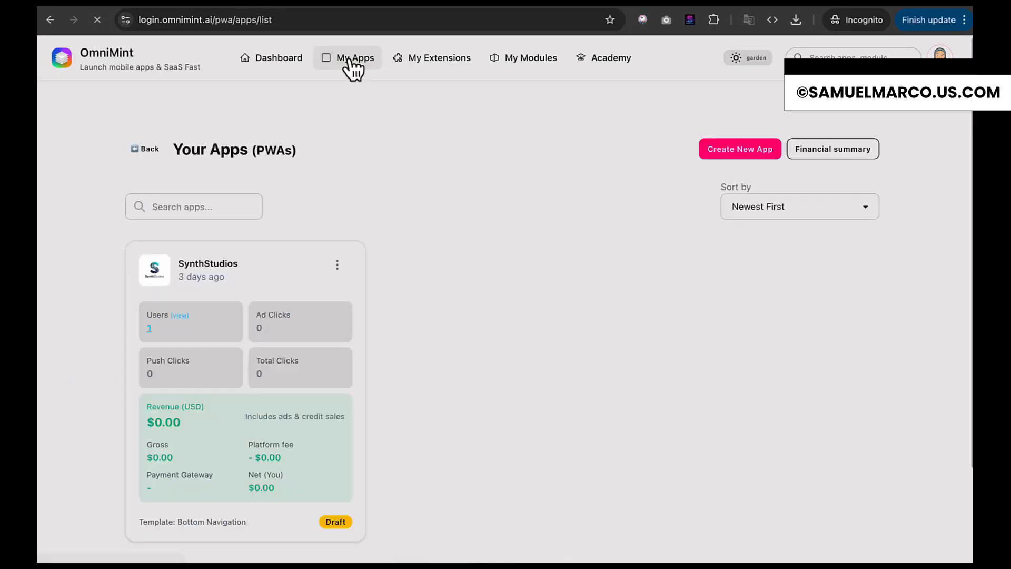
left_click(337, 265)
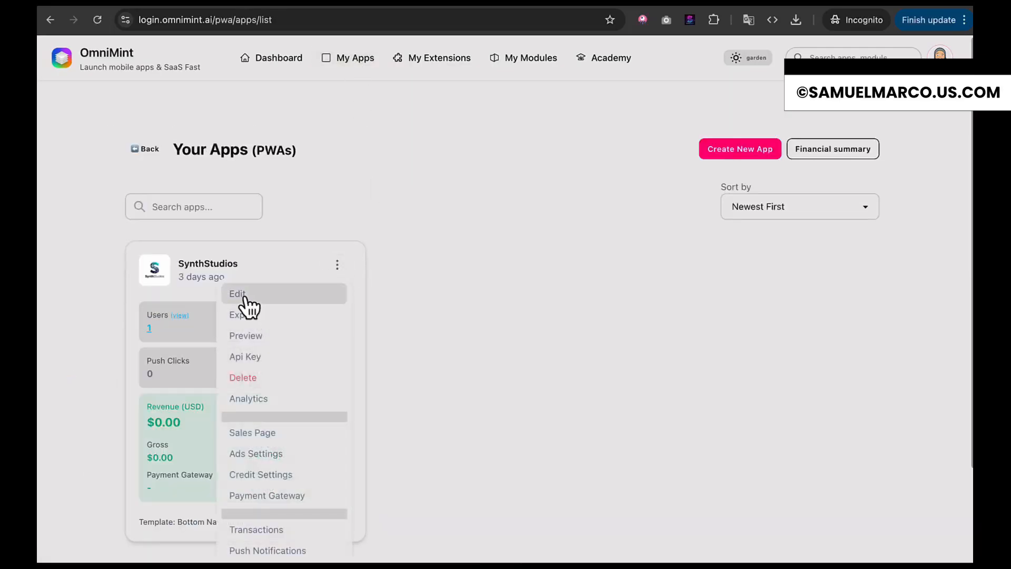
left_click(260, 323)
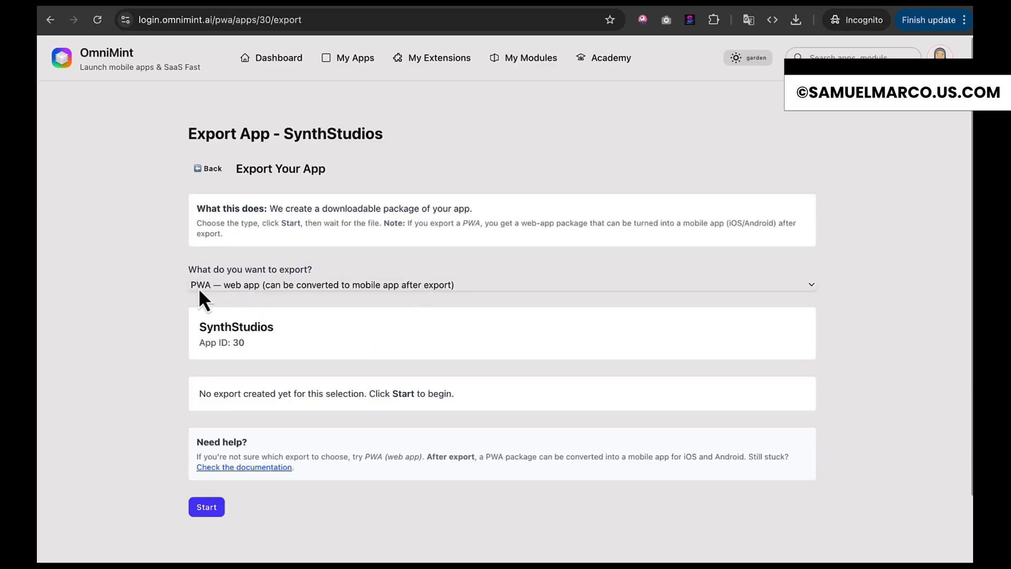
scroll(437, 374, "down", 1)
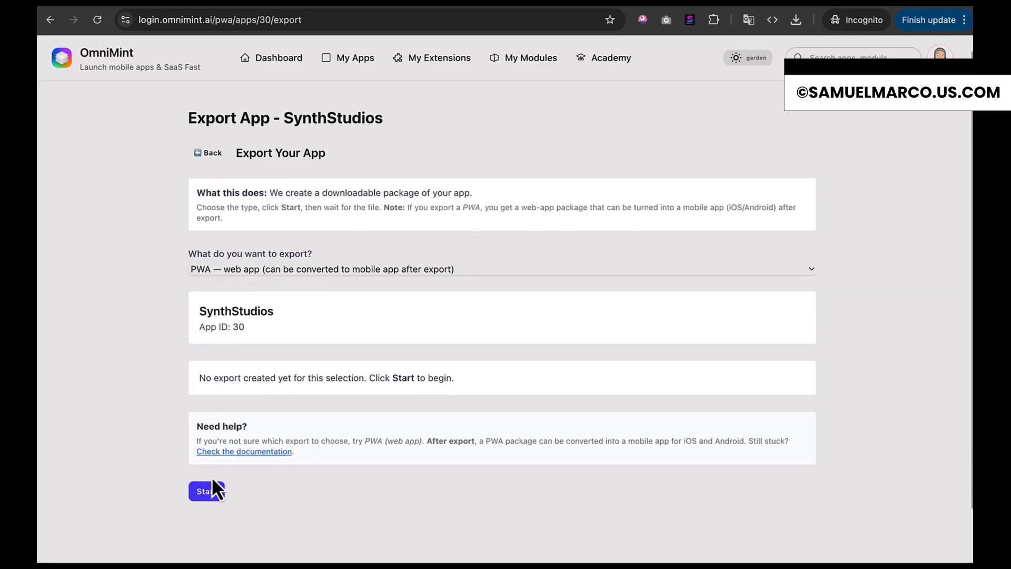
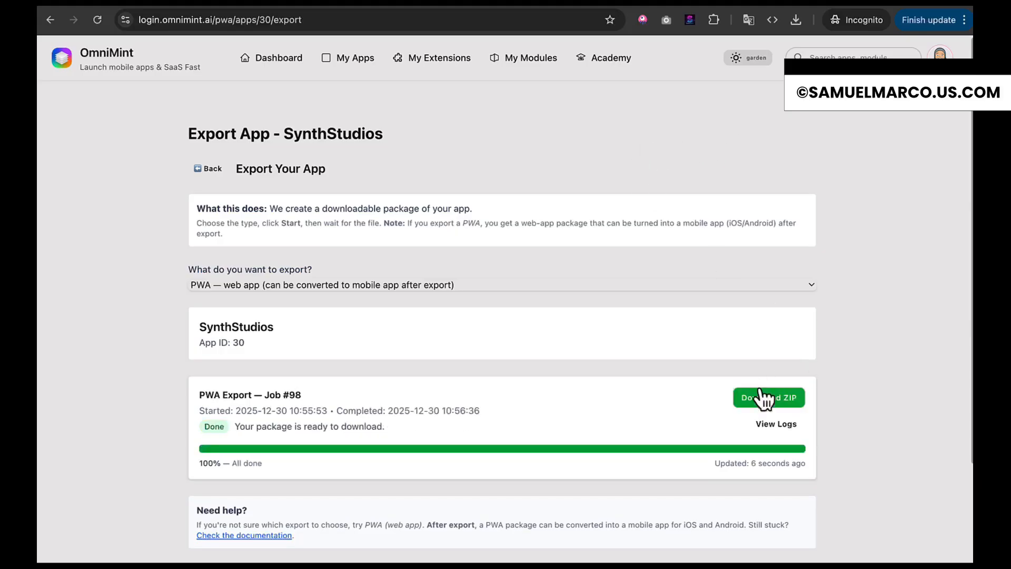
left_click(770, 398)
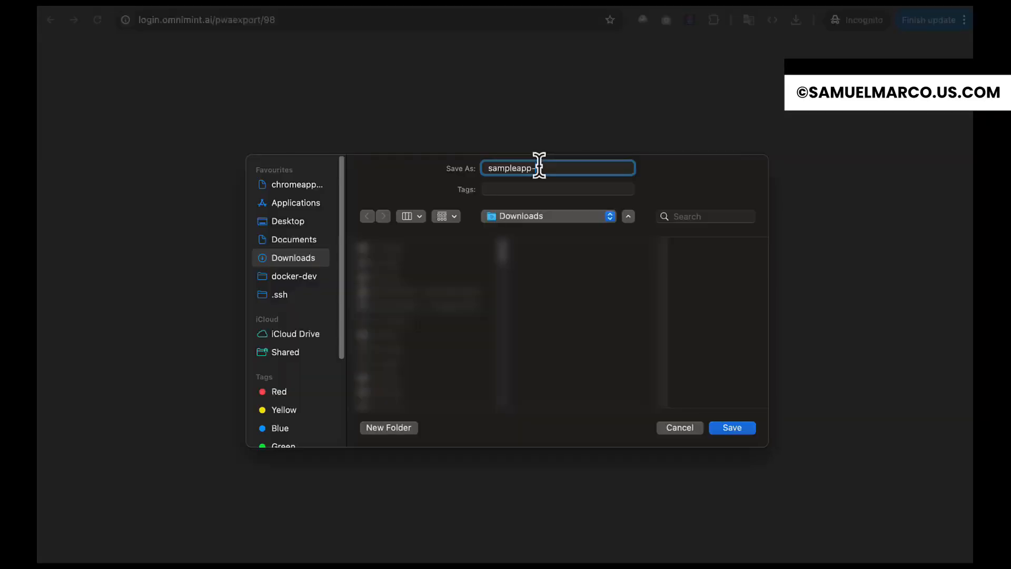
type("t")
left_click(734, 427)
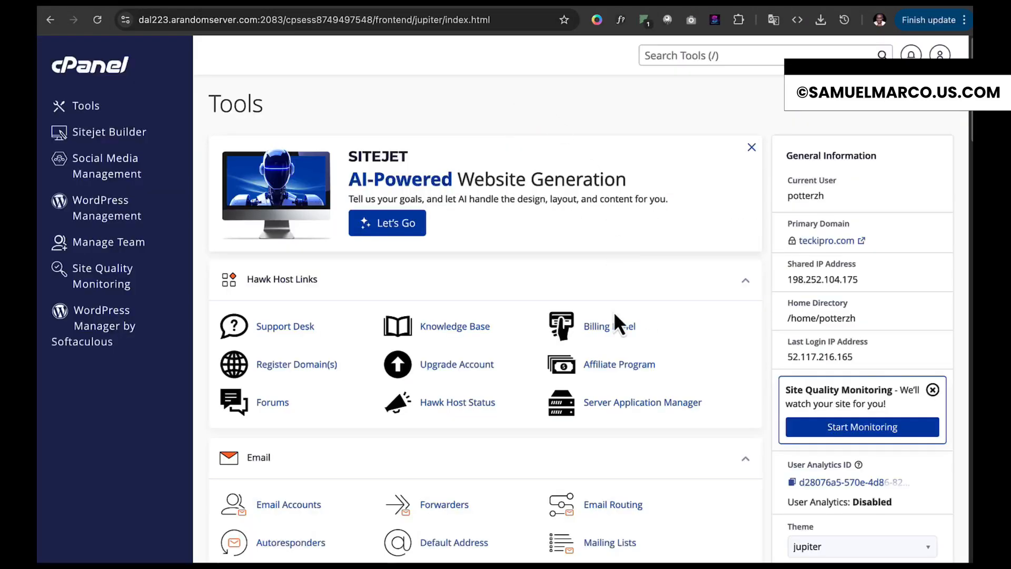
Step: Switch to cPanel, find the synthstudios.omnimint.ai domain by searching "syn", and open its document root in the File Manager
scroll(582, 332, "down", 2)
scroll(578, 330, "down", 6)
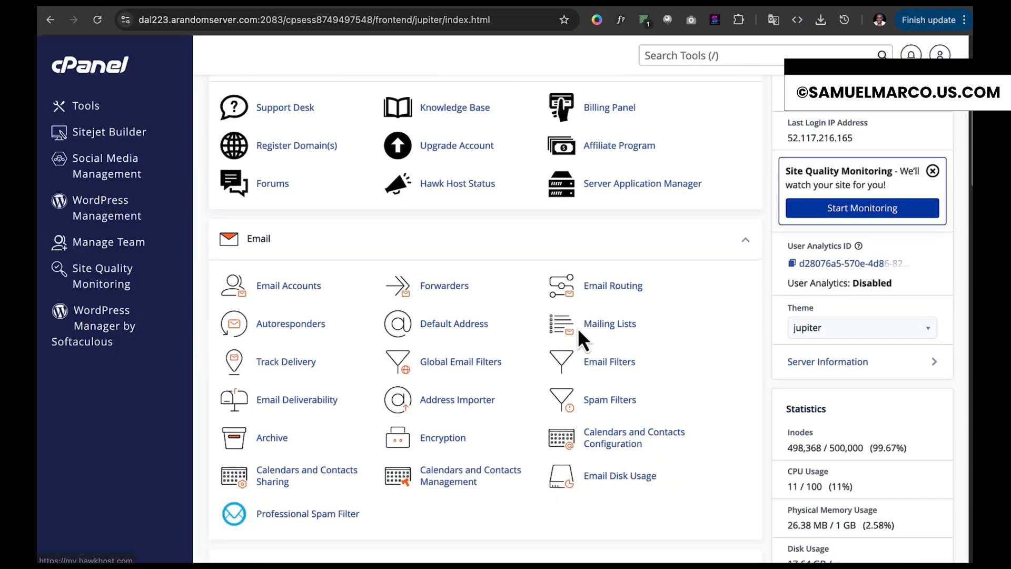
scroll(577, 327, "down", 1)
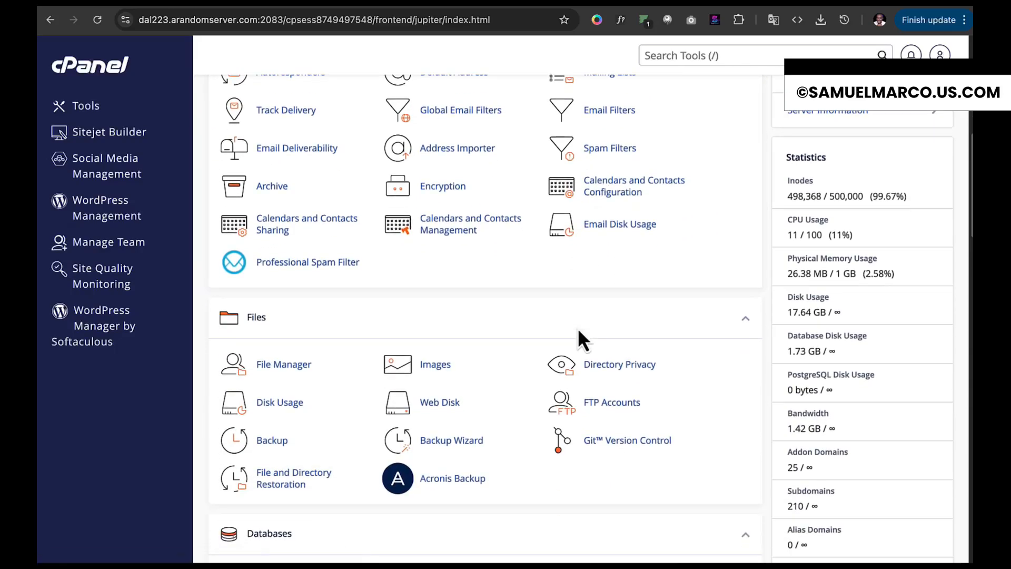
scroll(510, 285, "down", 7)
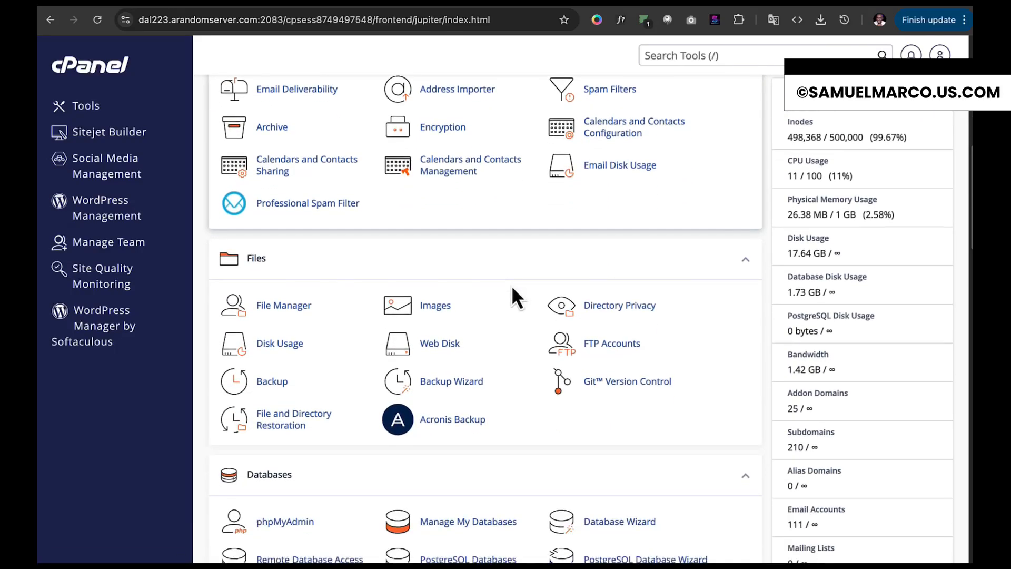
scroll(510, 285, "down", 2)
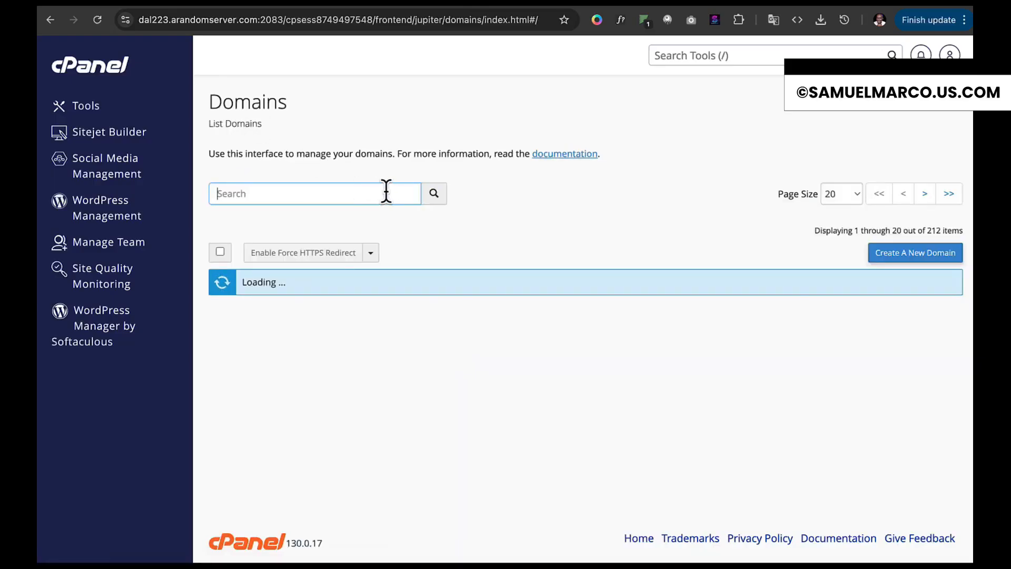
type("syn")
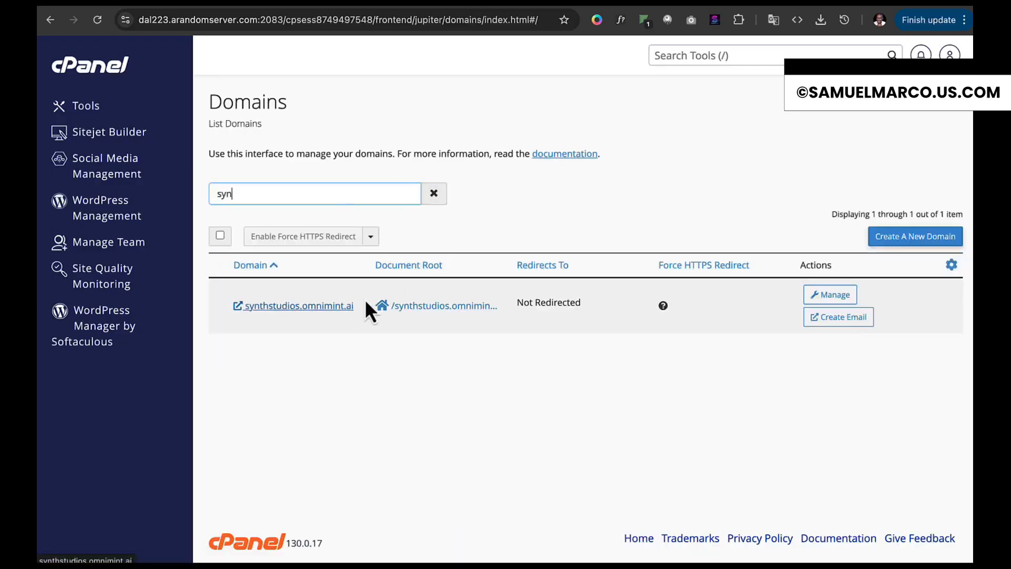
left_click(839, 295)
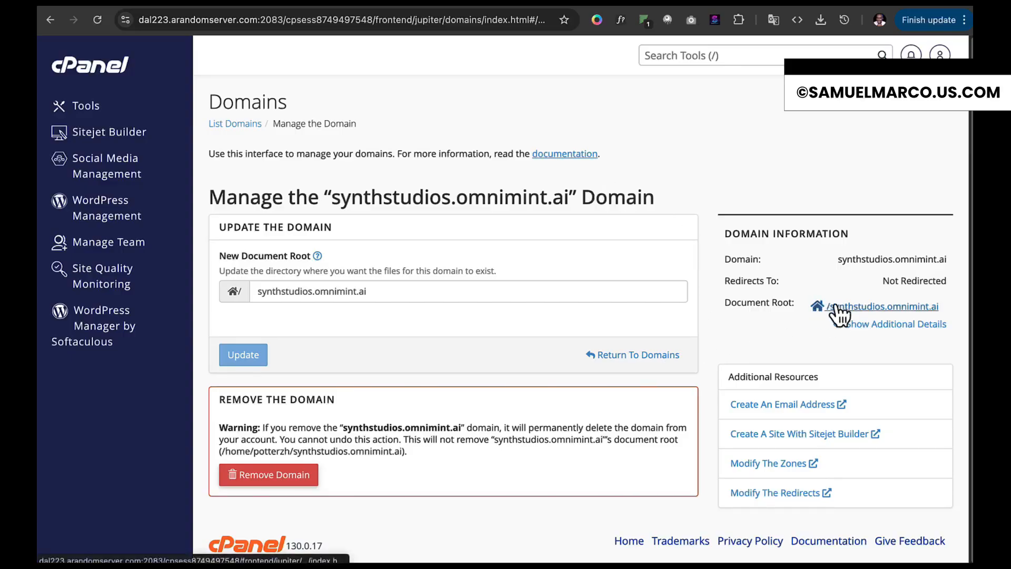
left_click(867, 307)
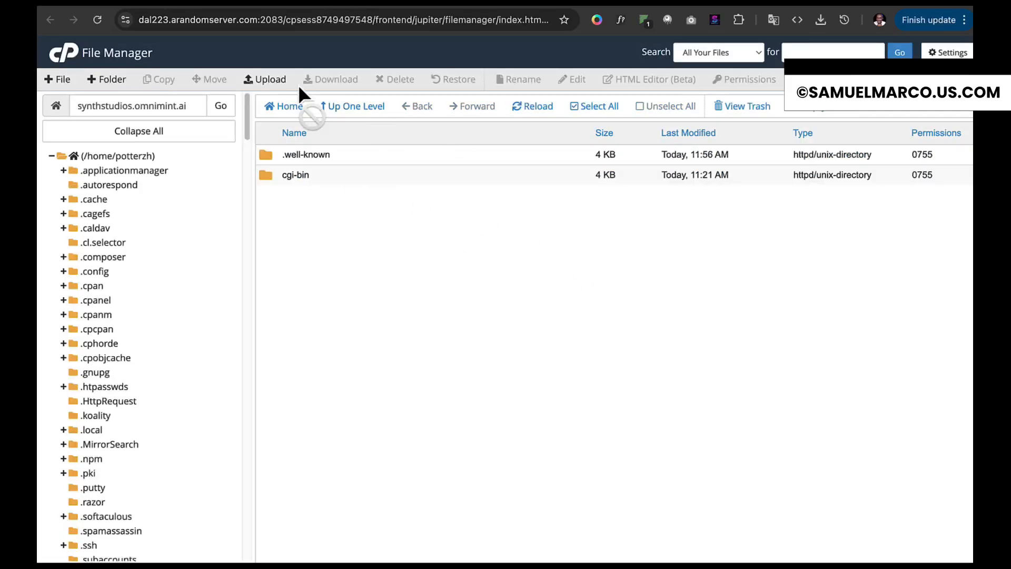
Step: Upload sampleapp-t.zip from Downloads into the synthstudios.omnimint.ai folder and return to that folder
left_click(264, 78)
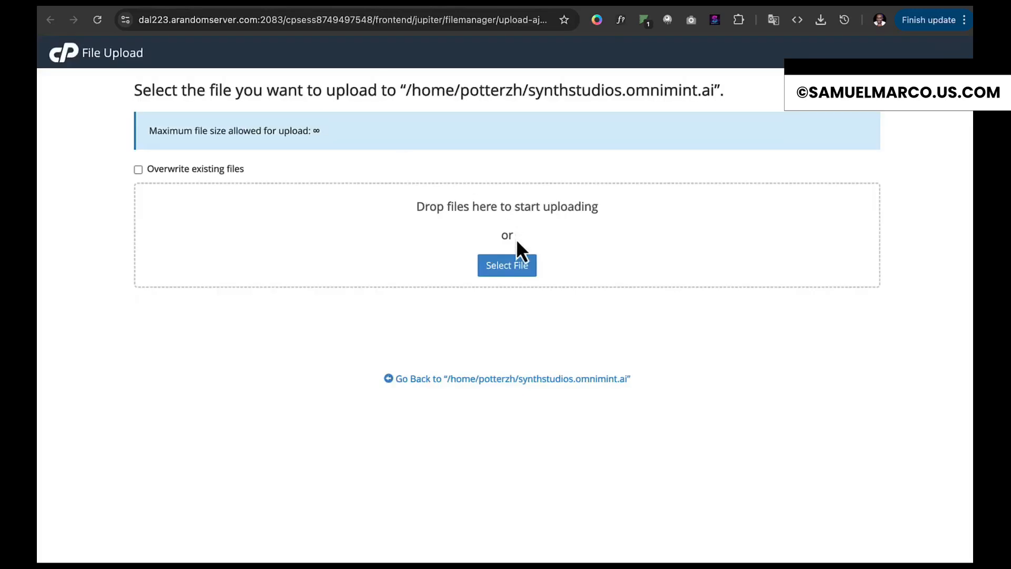
left_click(490, 265)
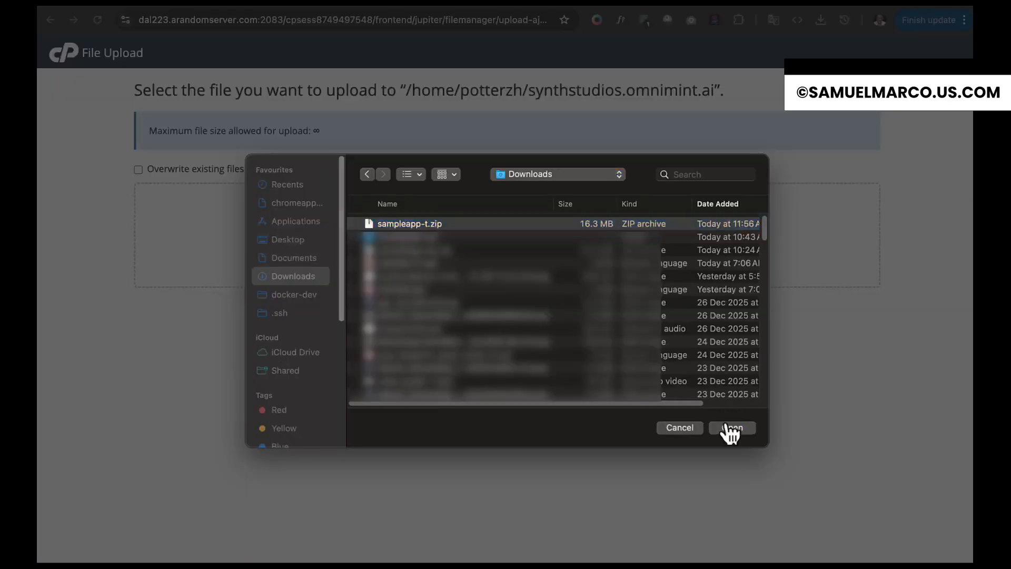
left_click(725, 425)
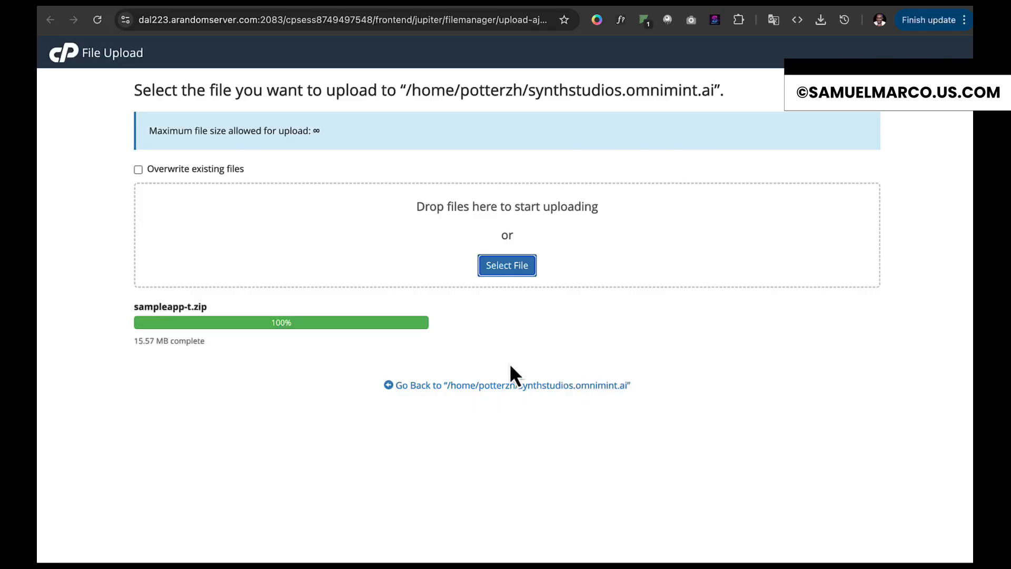
left_click(519, 386)
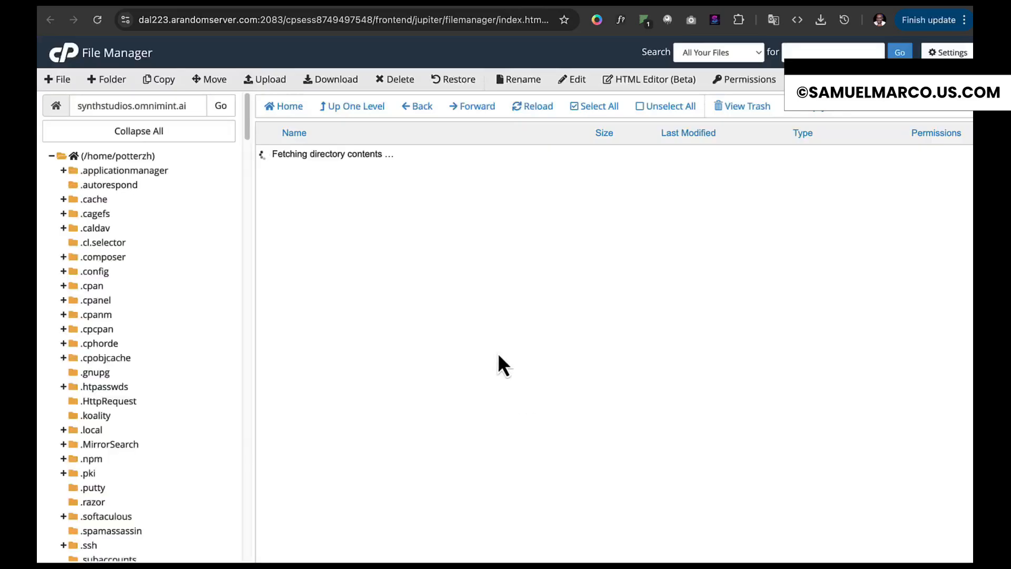
Step: Extract sampleapp-t.zip into /synthstudios.omnimint.ai and dismiss the extraction results
left_click(323, 194)
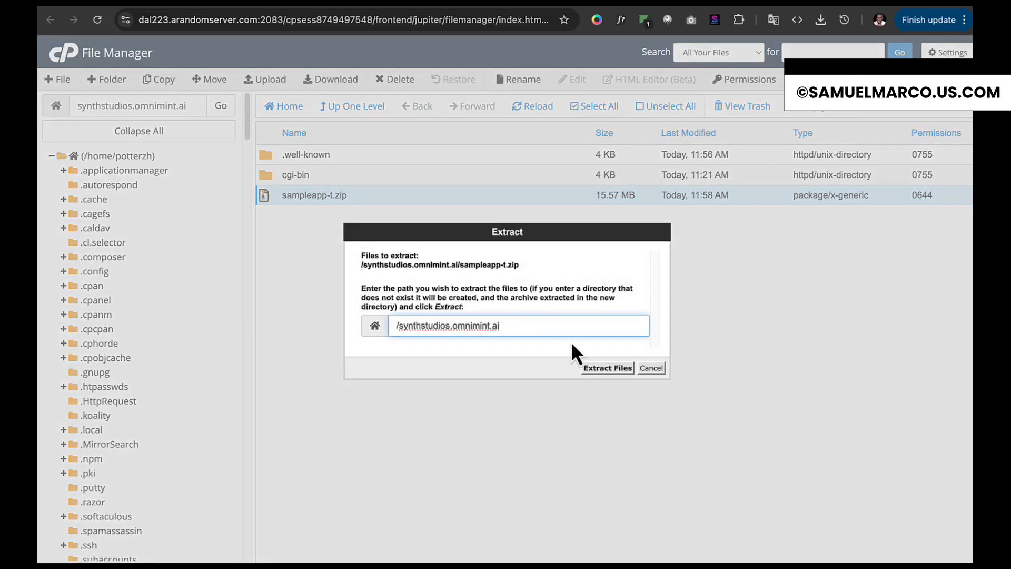
left_click(599, 365)
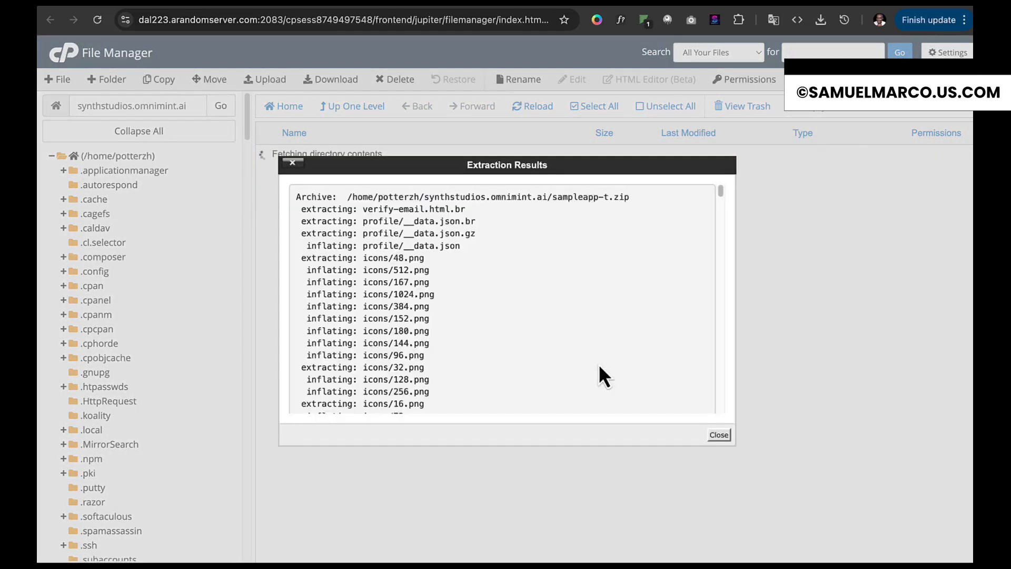
left_click(717, 434)
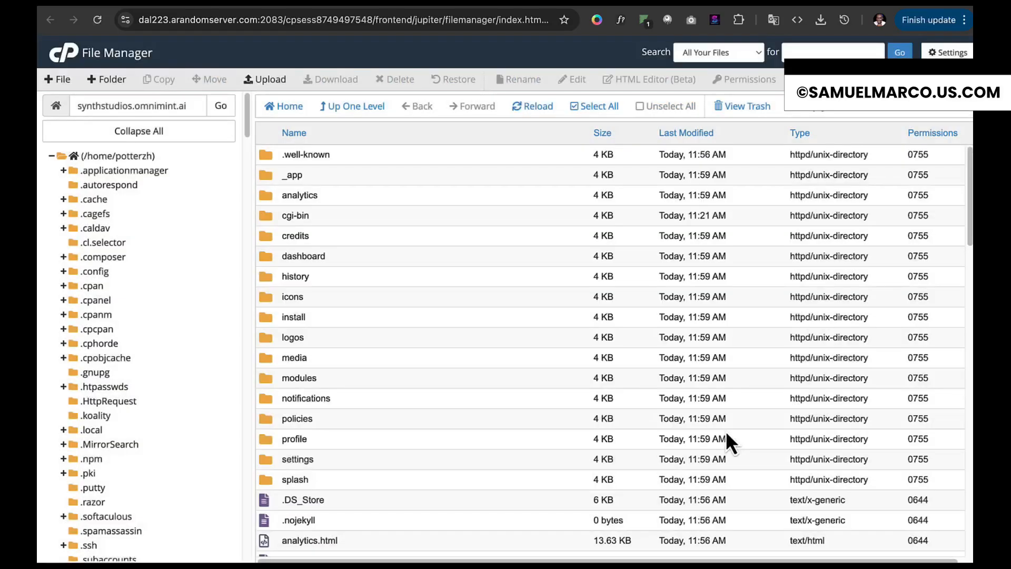
Step: Permanently delete sampleapp-t.zip from the synthstudios.omnimint.ai folder, skipping the trash
scroll(547, 273, "down", 10)
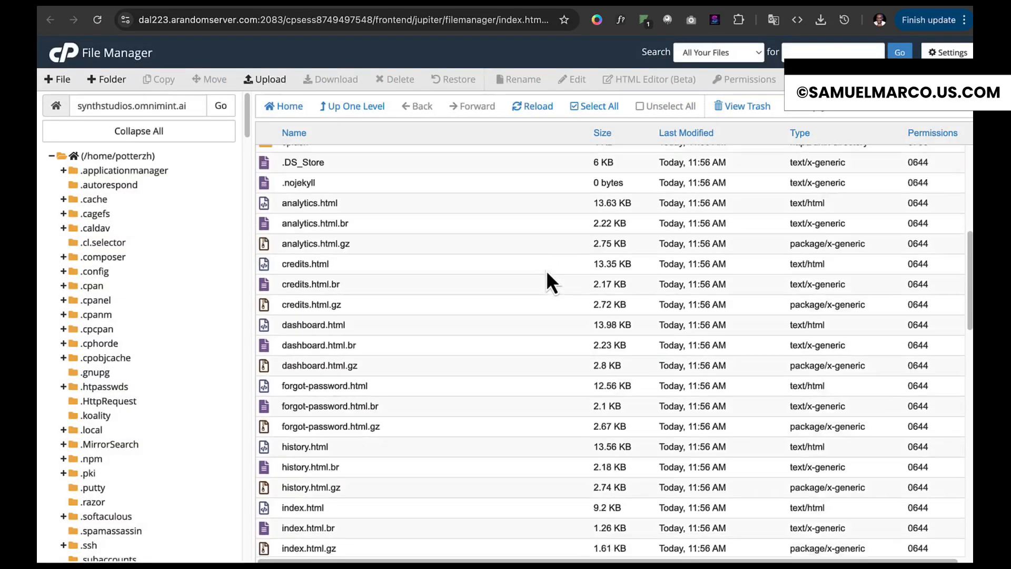
scroll(547, 273, "down", 12)
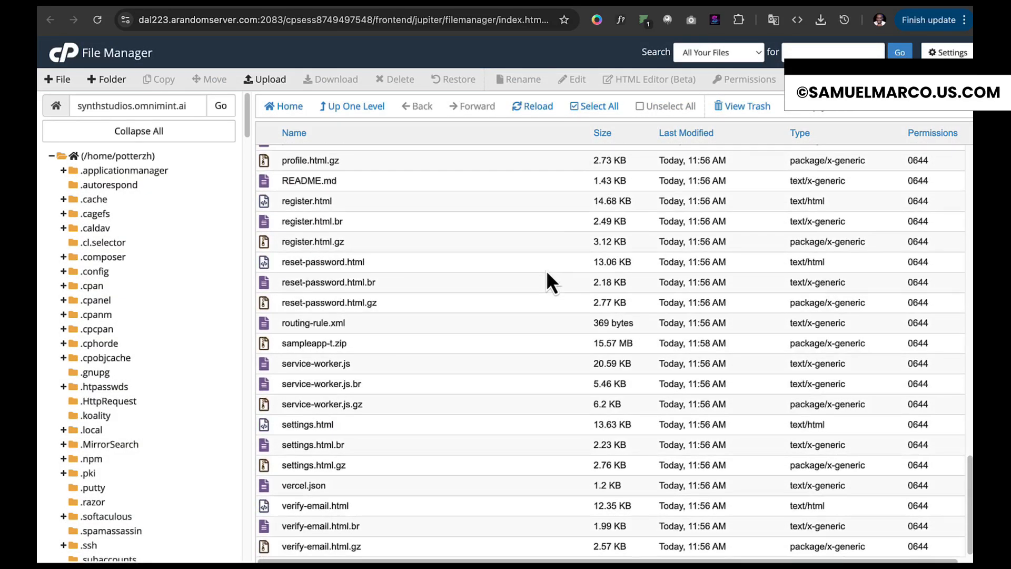
left_click(289, 343)
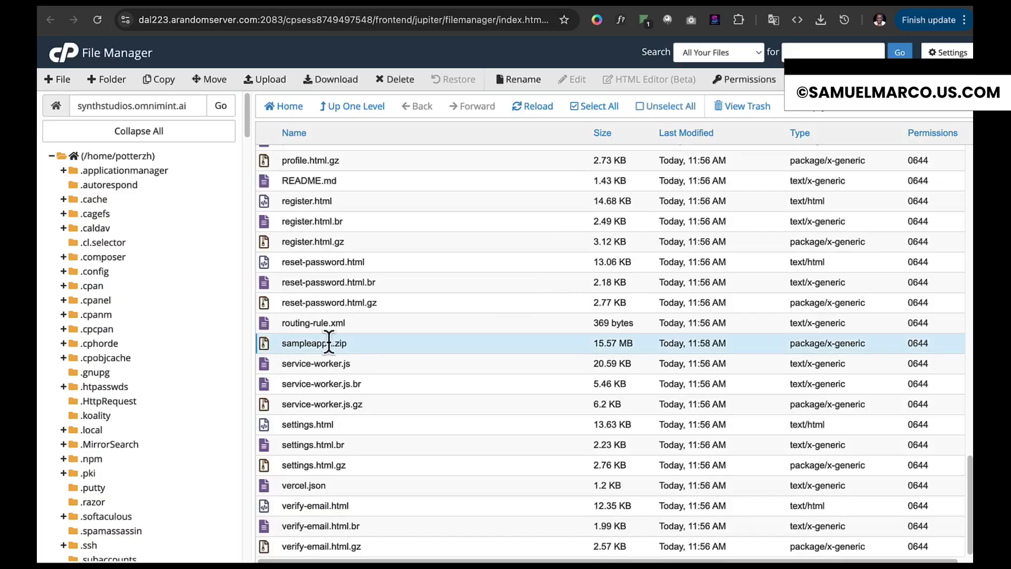
left_click(395, 82)
left_click(484, 307)
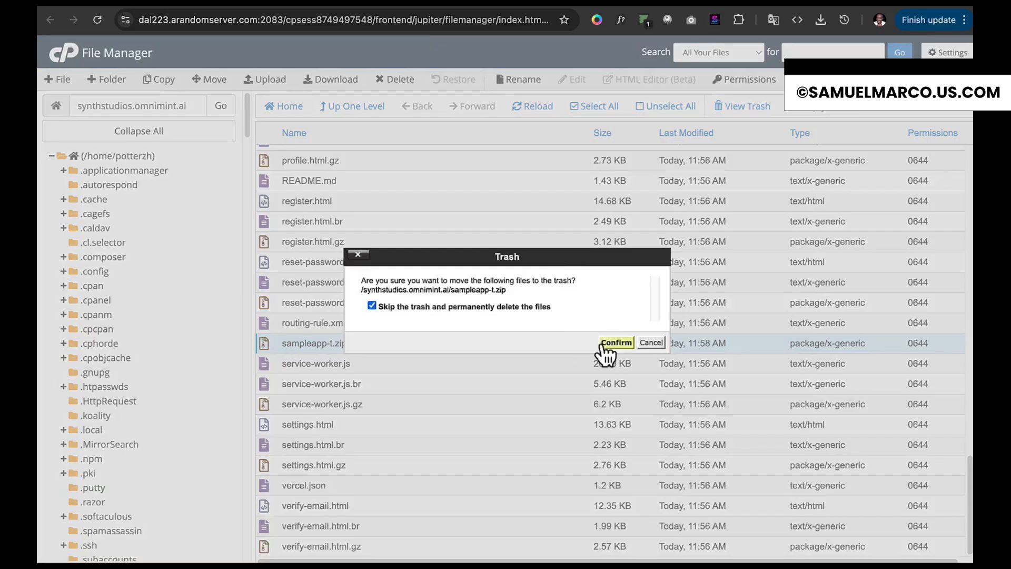
left_click(615, 343)
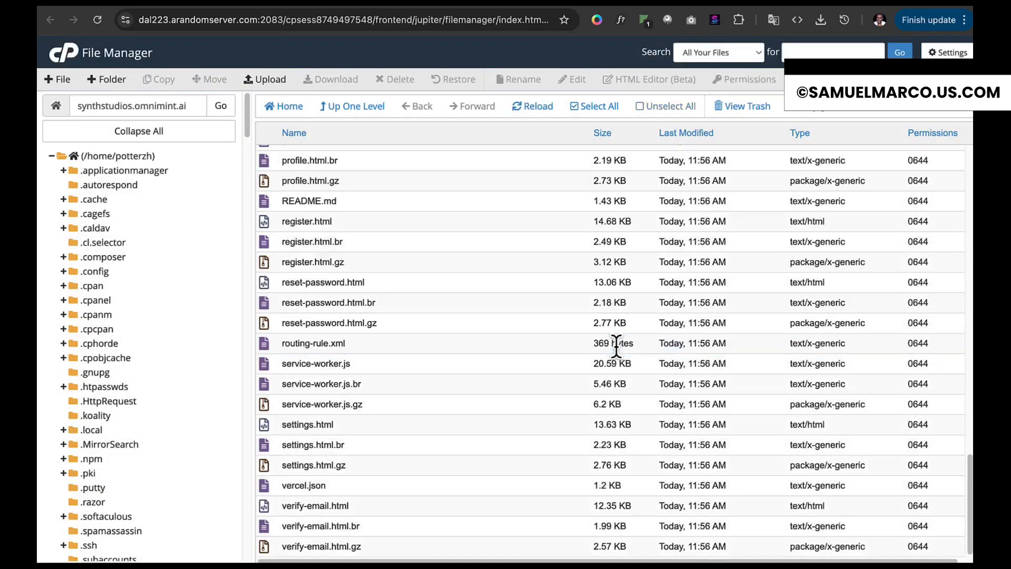
scroll(468, 299, "up", 5)
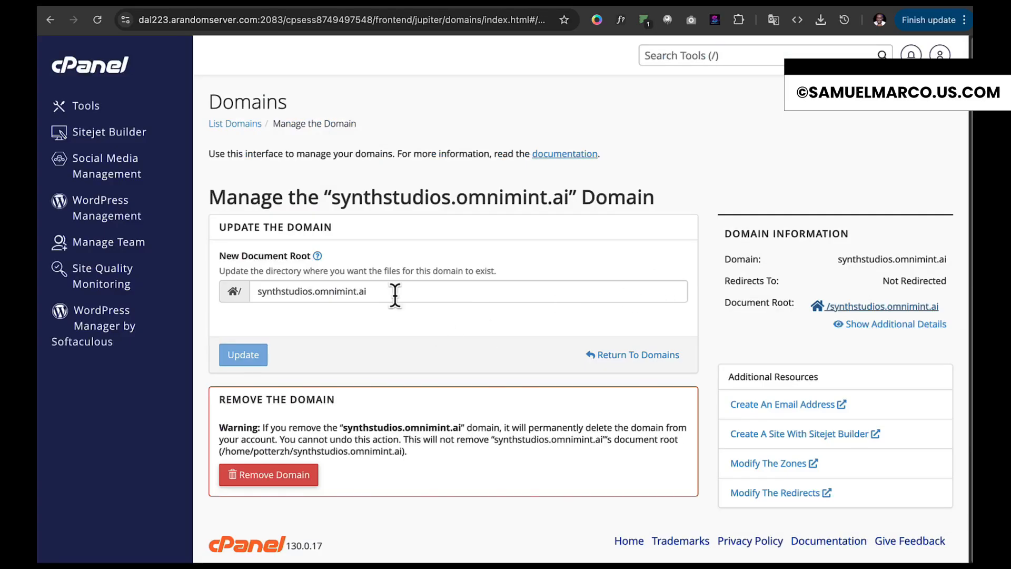
Step: Copy the domain name synthstudios.omnimint.ai from cPanel's domain settings, and open the Domain Whitelist in OmniMint
left_click_drag(369, 291, 254, 291)
key("ctrl+c")
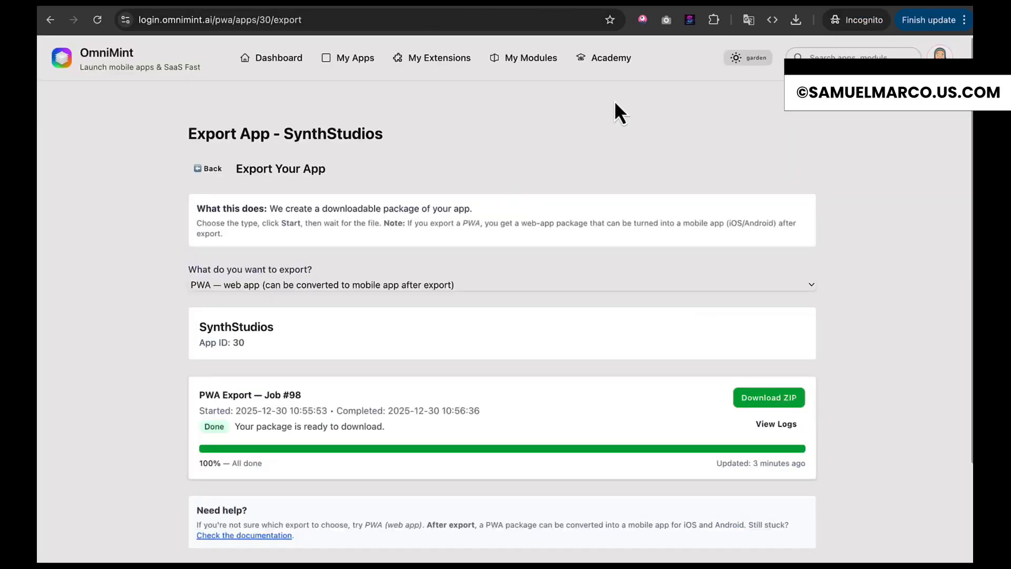
left_click(940, 54)
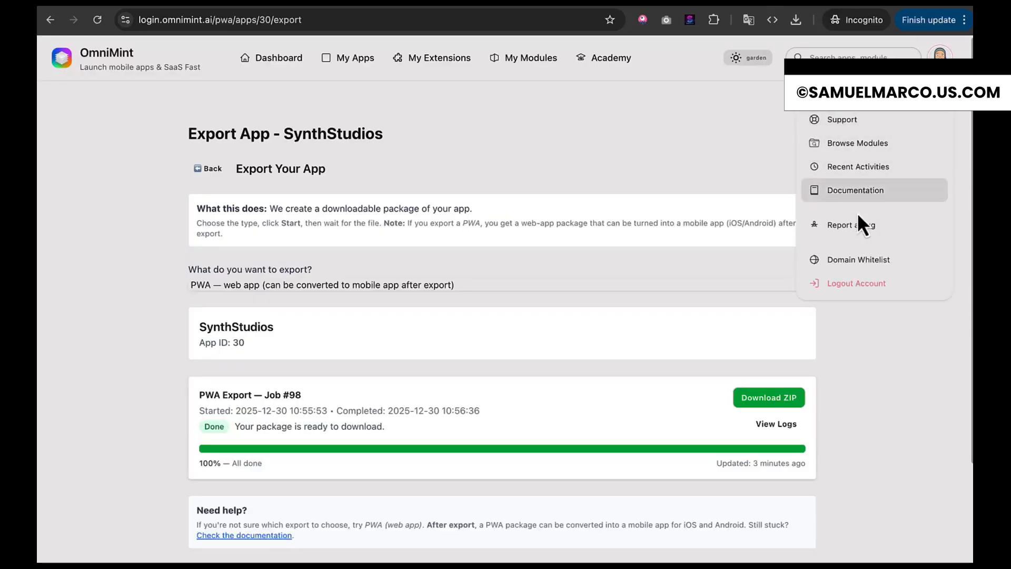
left_click(864, 258)
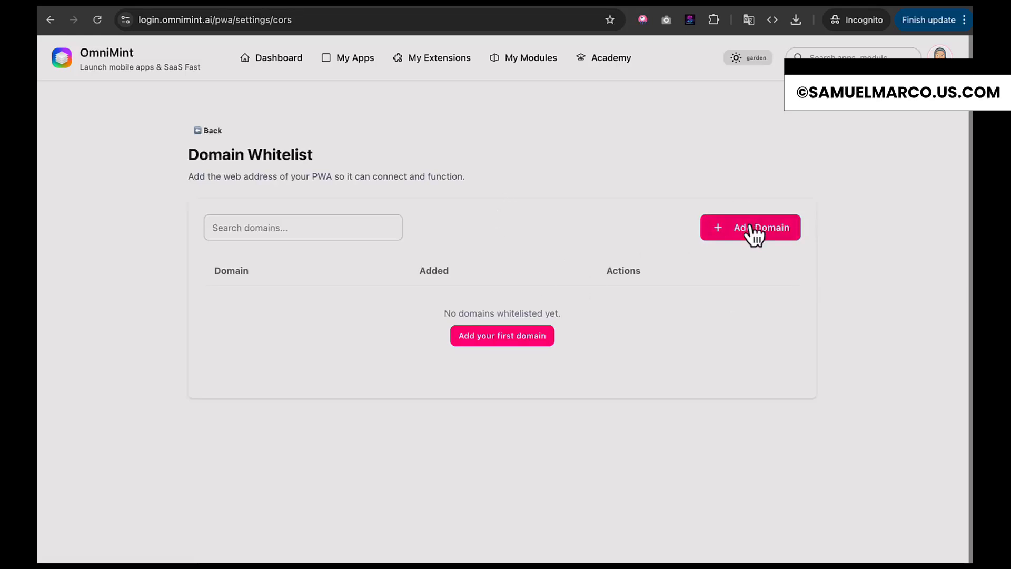
left_click(753, 234)
left_click(434, 315)
type("https")
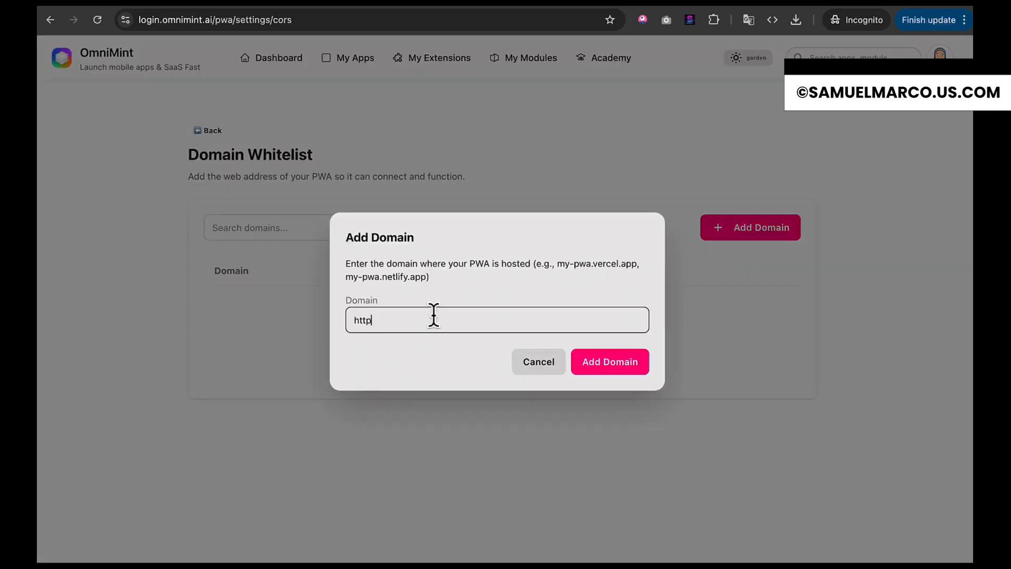
type("://")
key("ctrl+v")
left_click(611, 368)
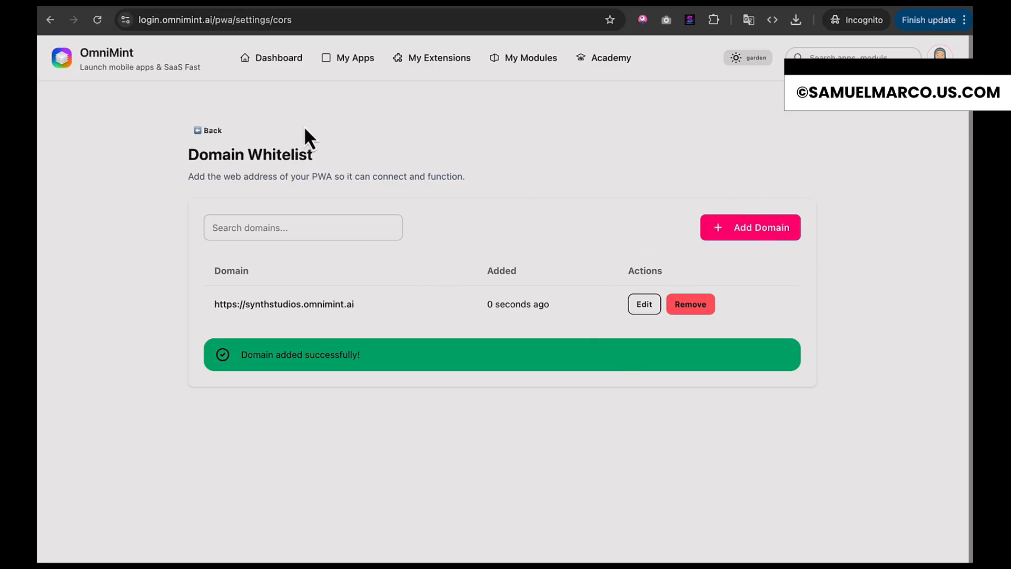
Step: Load synthstudios.omnimint.ai in a new Incognito tab to check the hosted app
key("ctrl+t")
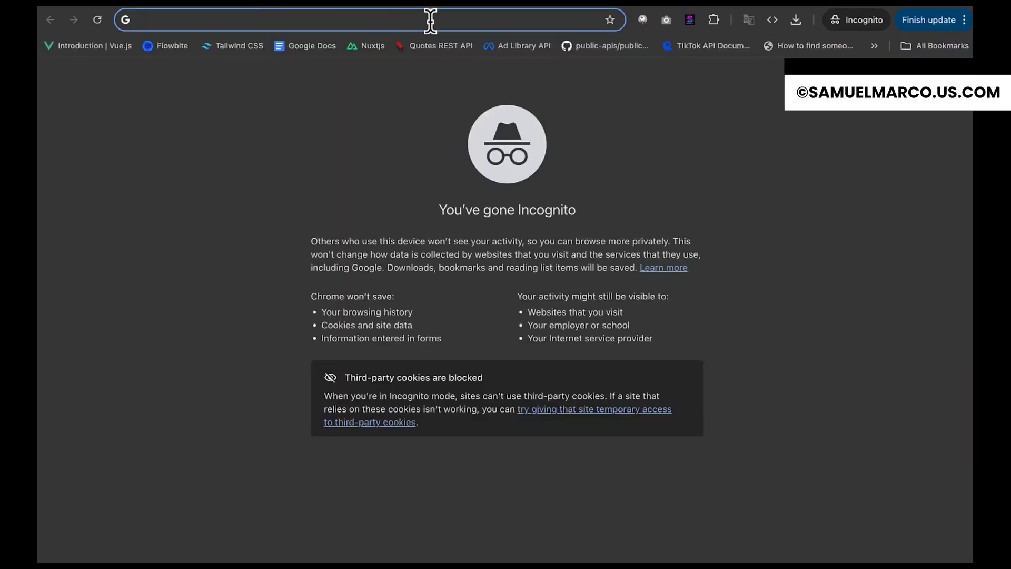
key("ctrl+v")
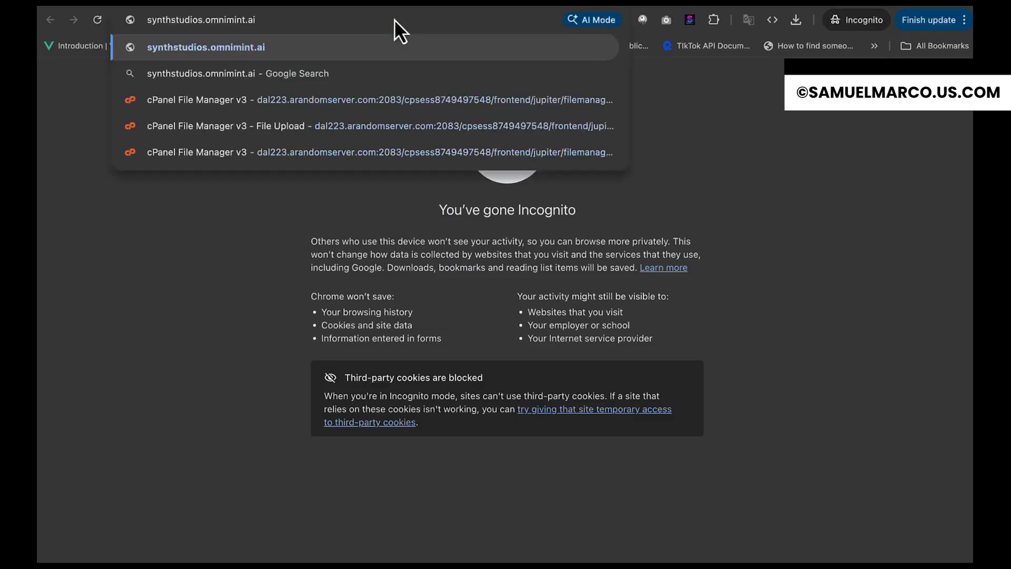
key("Return")
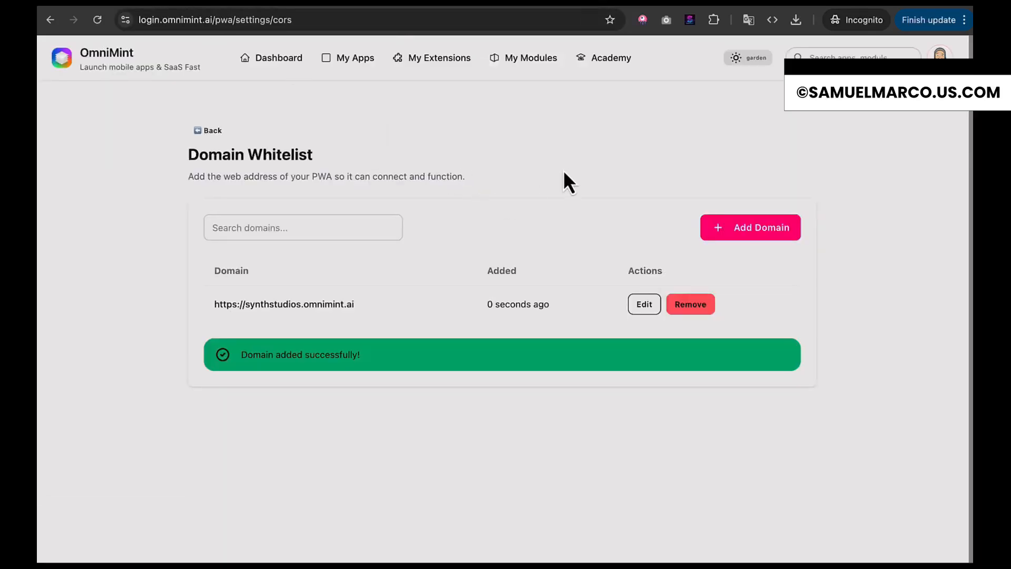
Step: Open the user list of the SynthStudios app and copy the demo user's email address
left_click(348, 60)
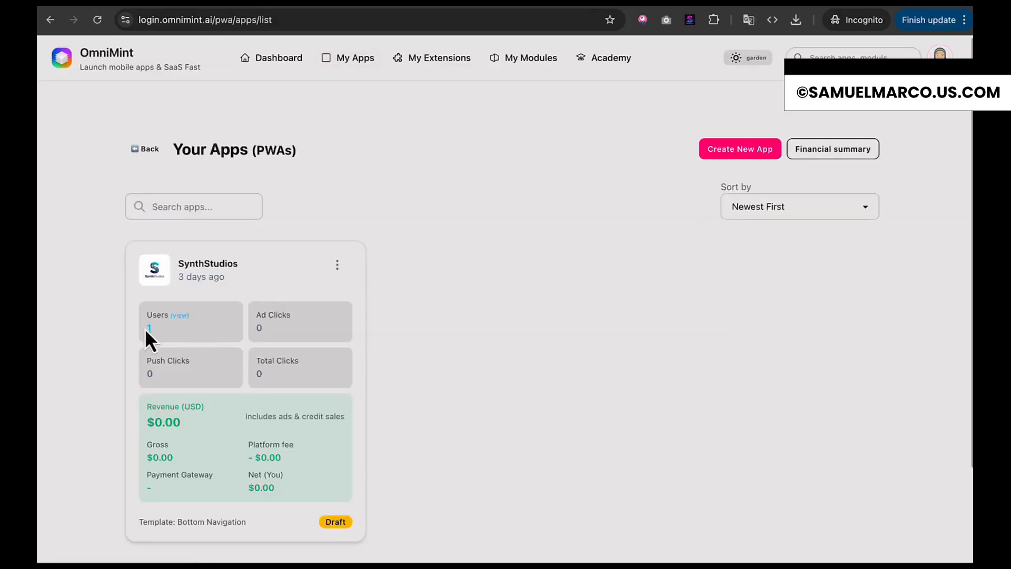
left_click(149, 328)
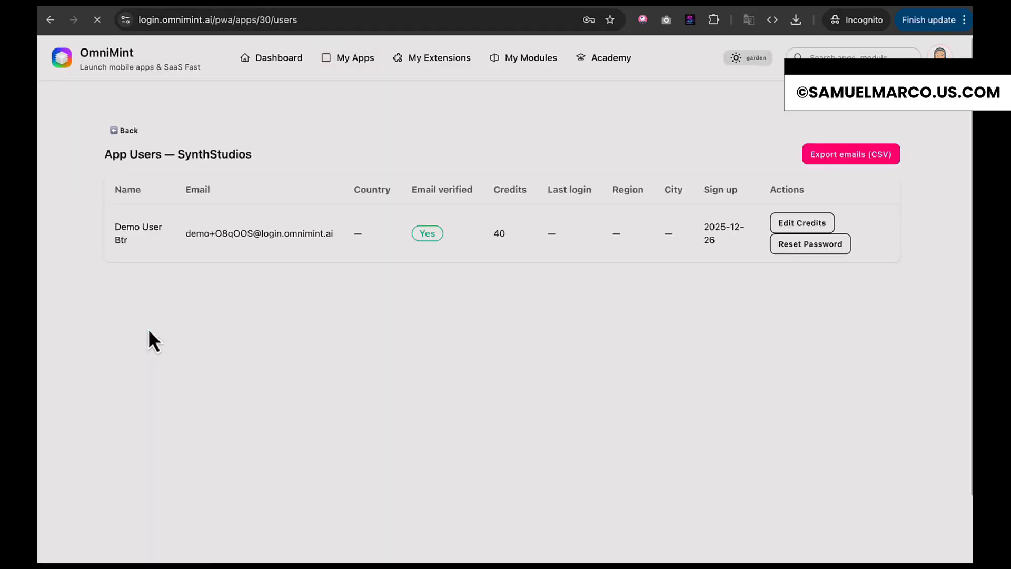
left_click_drag(334, 233, 185, 233)
key("super+c")
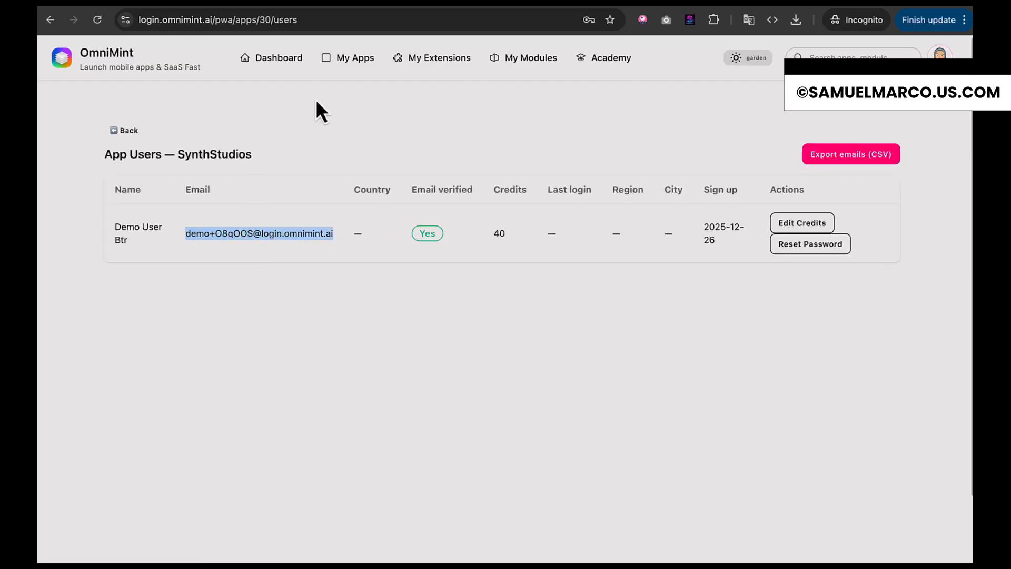
Step: Sign in to the hosted SynthStudios app with the copied demo user email and the prefilled password
left_click(319, 6)
left_click(484, 274)
key("super+v")
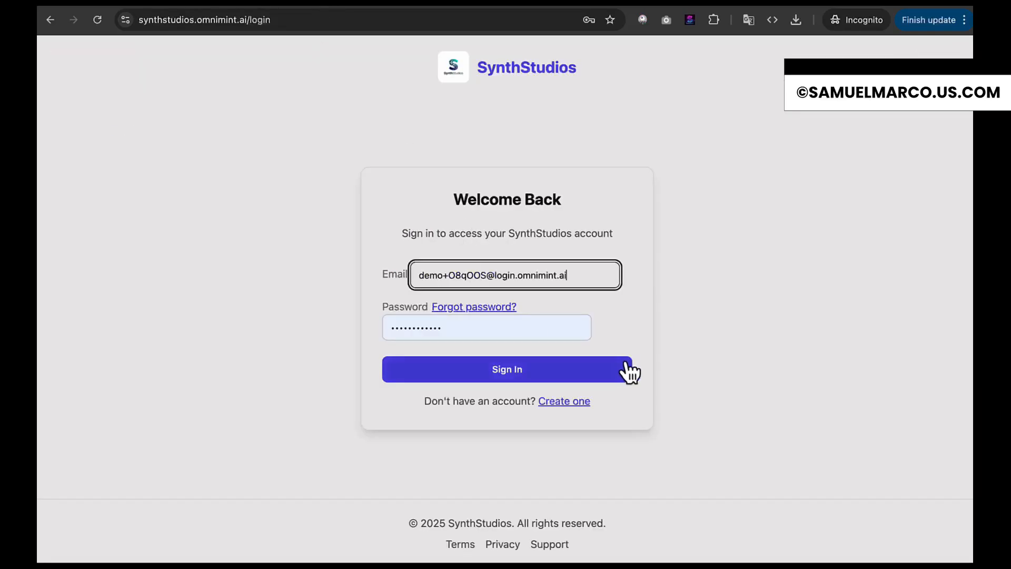
left_click(557, 367)
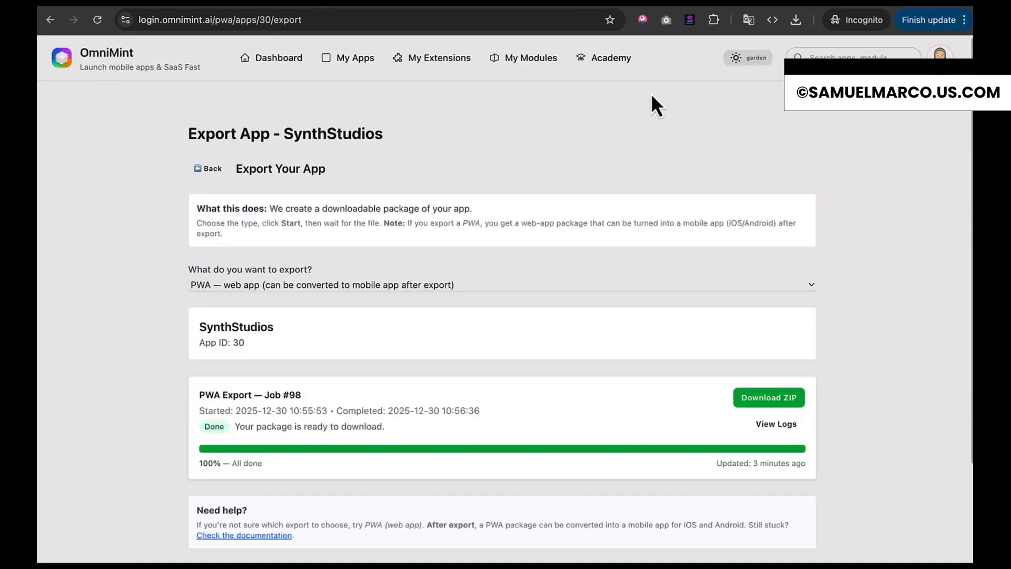
left_click(939, 59)
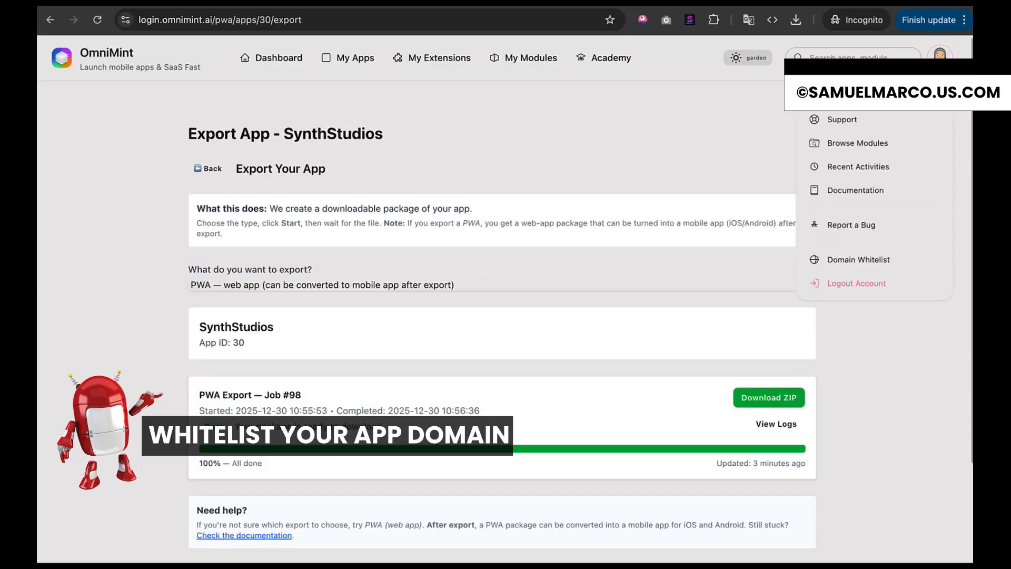
left_click(866, 263)
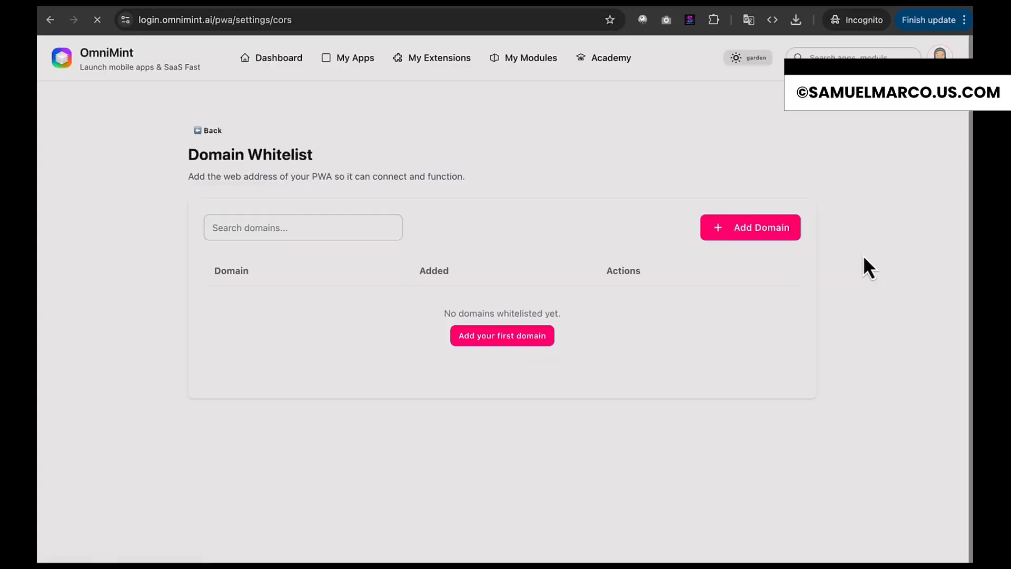
left_click(753, 231)
left_click(433, 316)
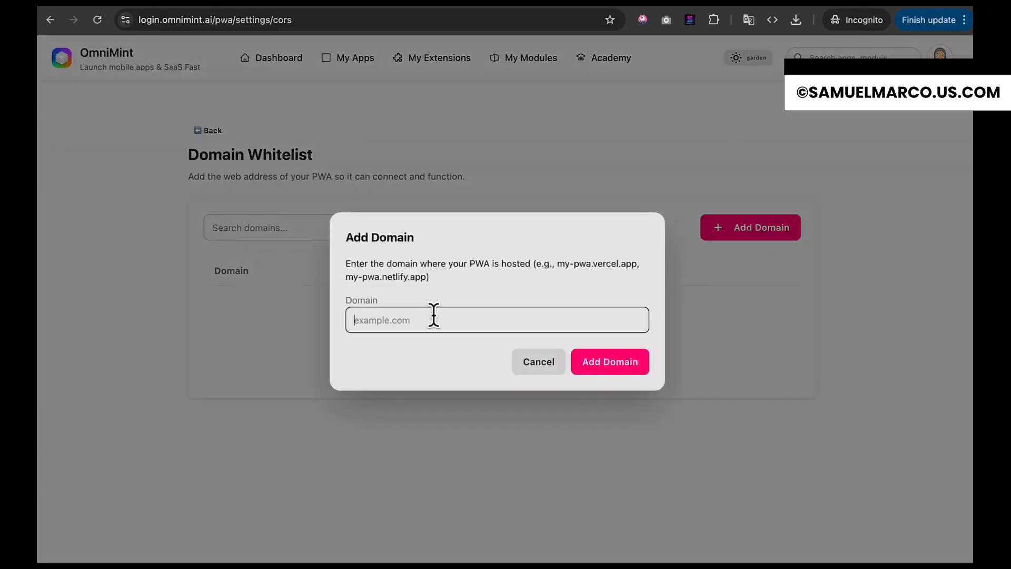
type("https://")
type("synthstudios.omnimint.ai")
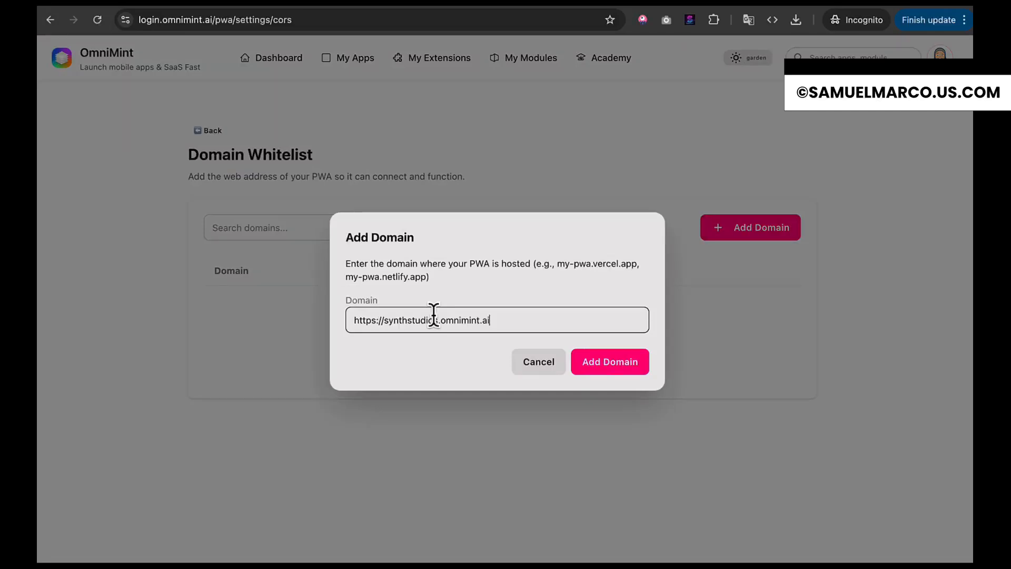
left_click(610, 369)
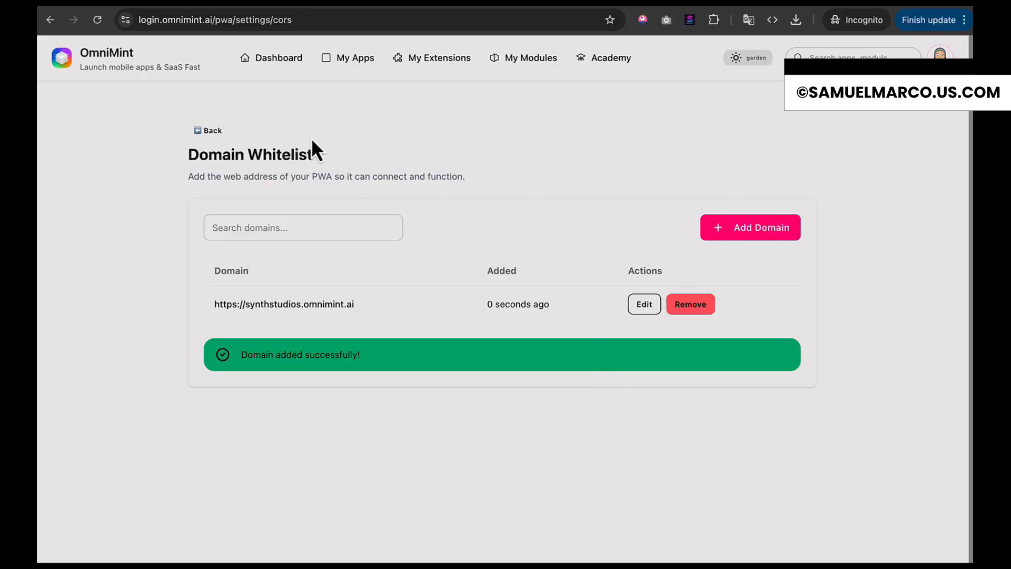
Step: In the SynthStudios app's user list, reset the demo user's password by entering and confirming a new password
left_click(273, 59)
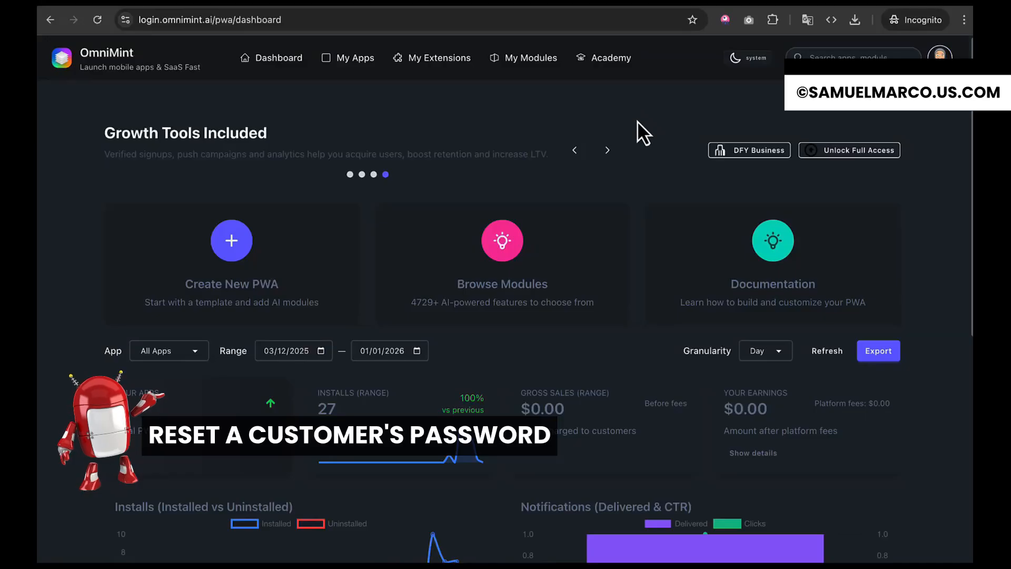
left_click(355, 61)
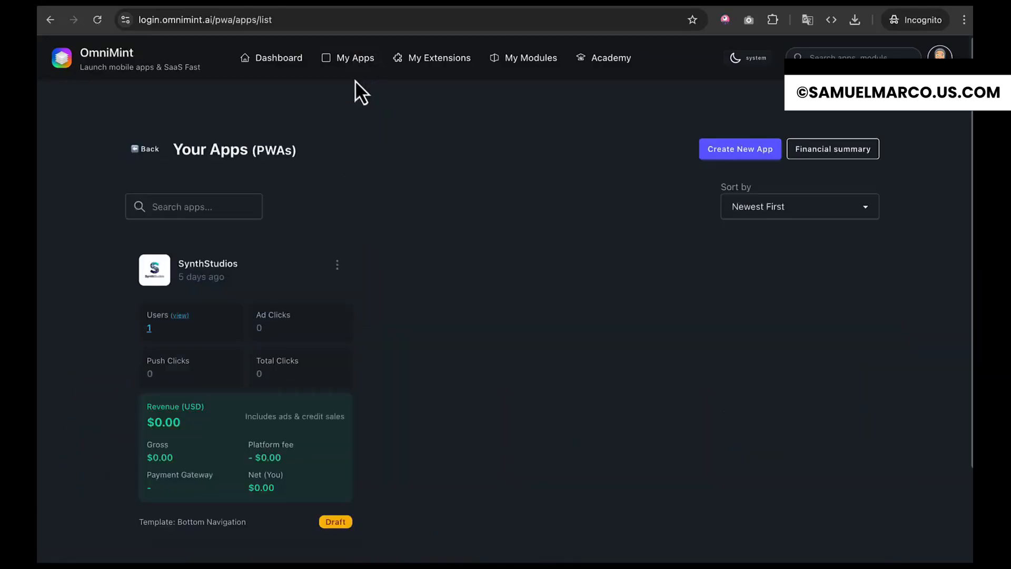
left_click(149, 329)
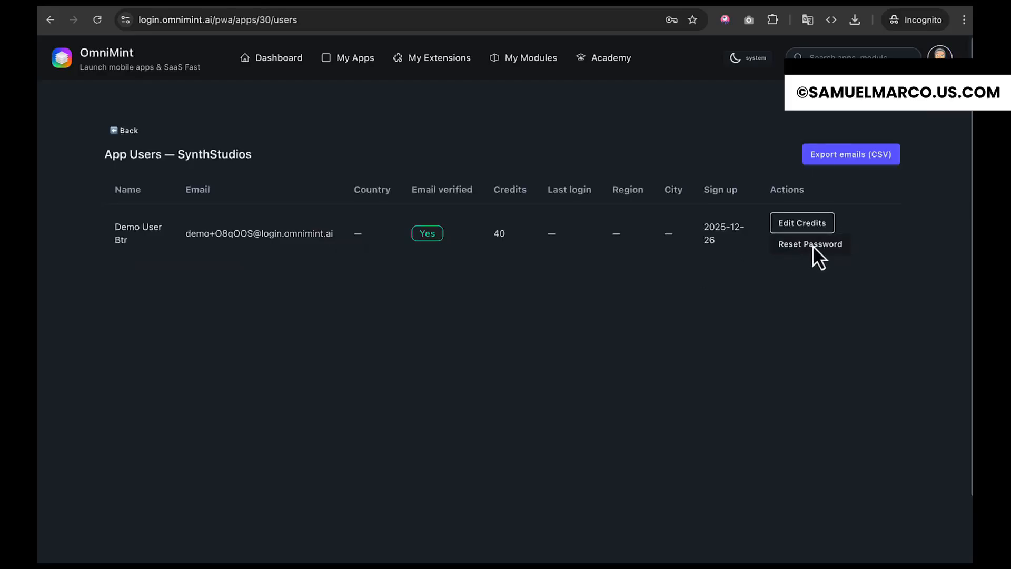
left_click(813, 244)
left_click(441, 286)
type("••••••")
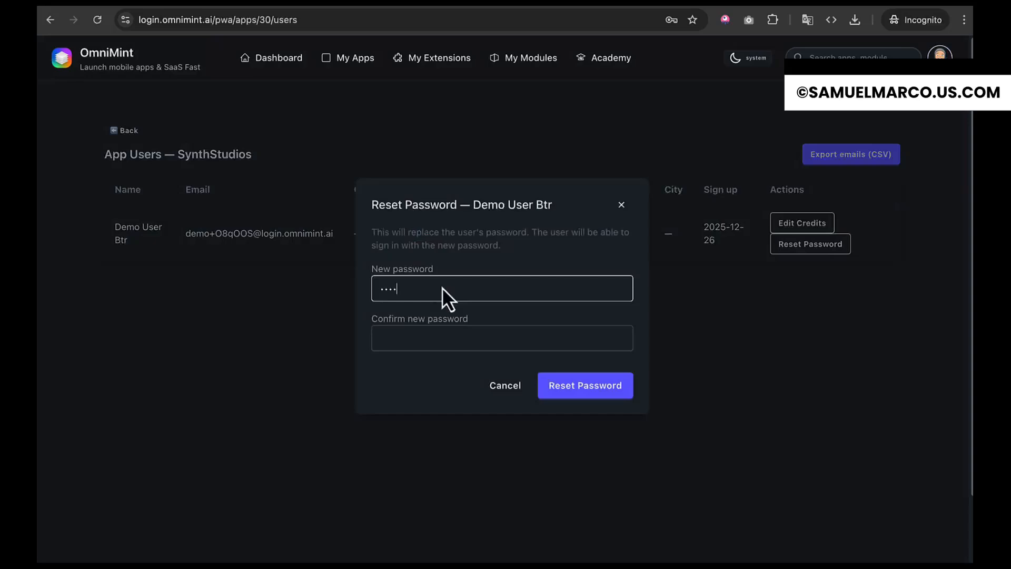
type("••••")
left_click(449, 339)
type("••••")
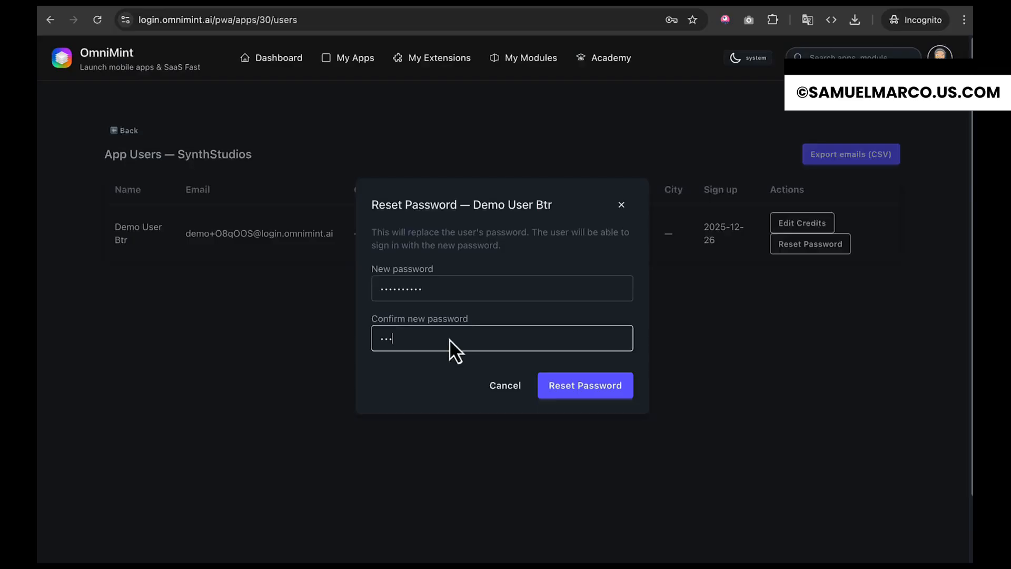
type("••••")
left_click(595, 381)
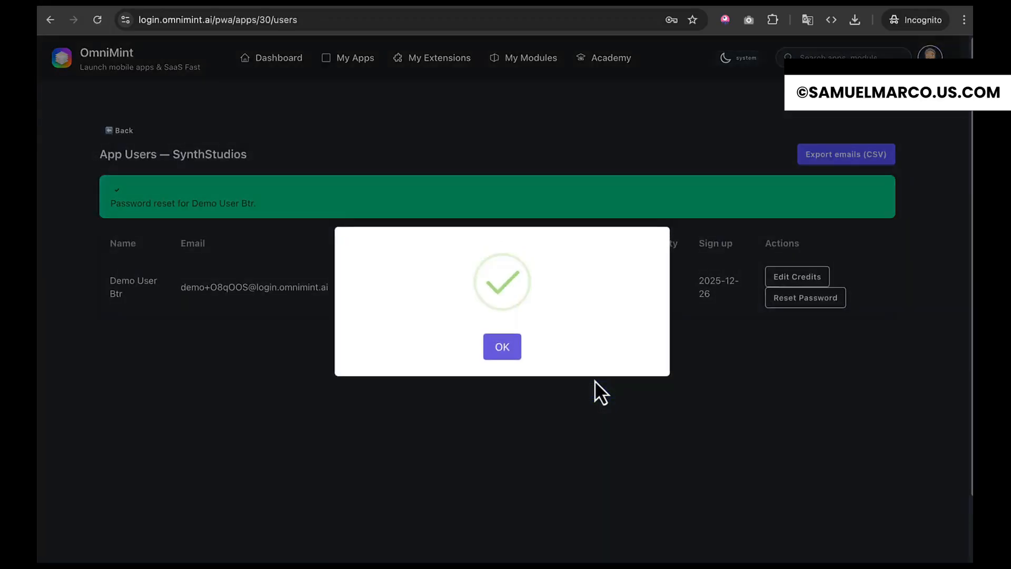
left_click(508, 351)
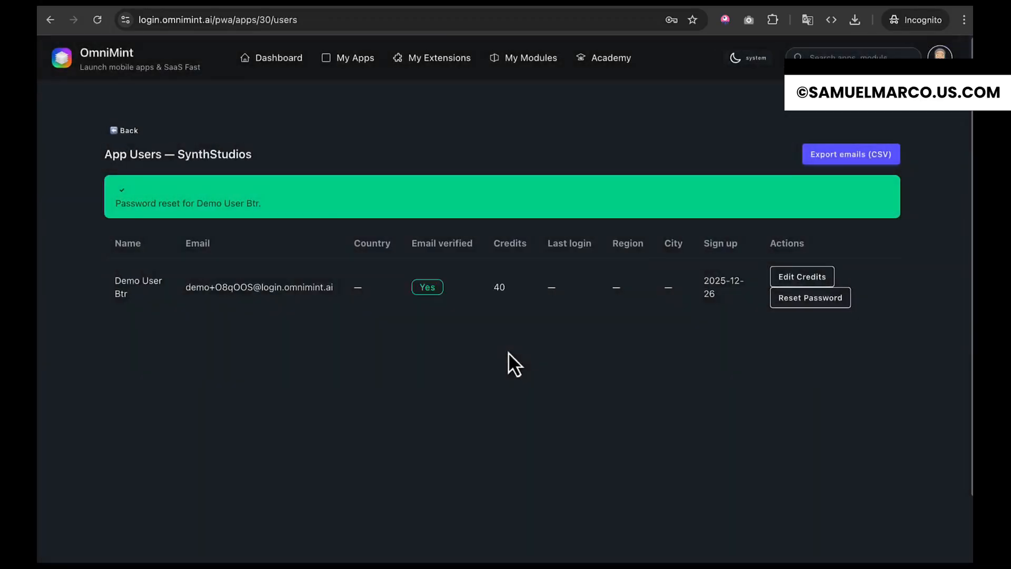